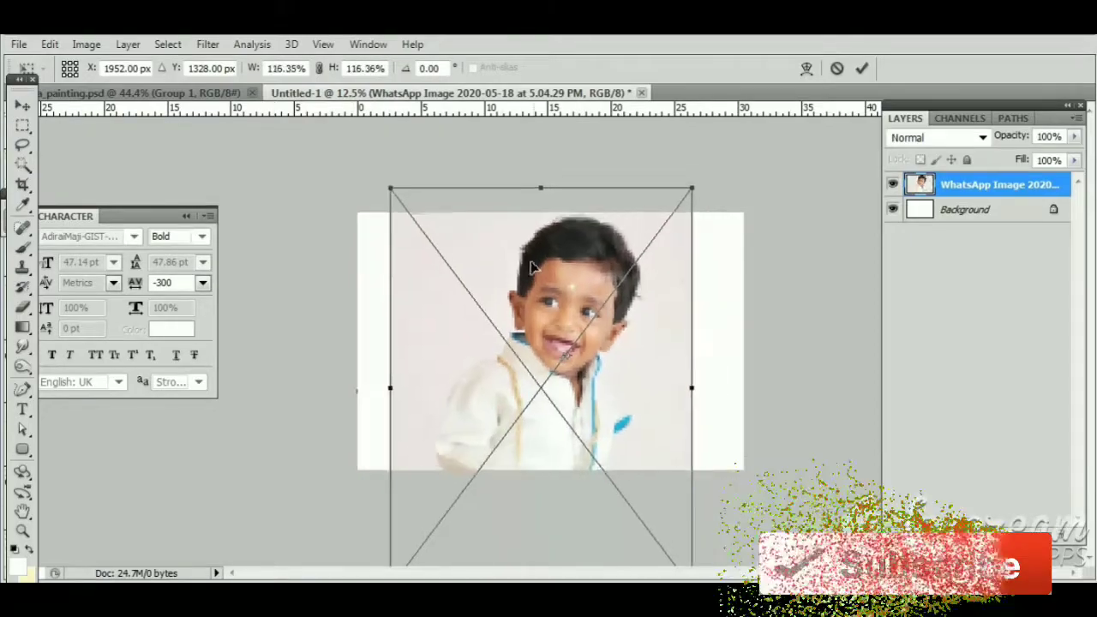
Commit the placed child photo's position on the canvas and rasterize its layer
left_click_drag(531, 268, 526, 268)
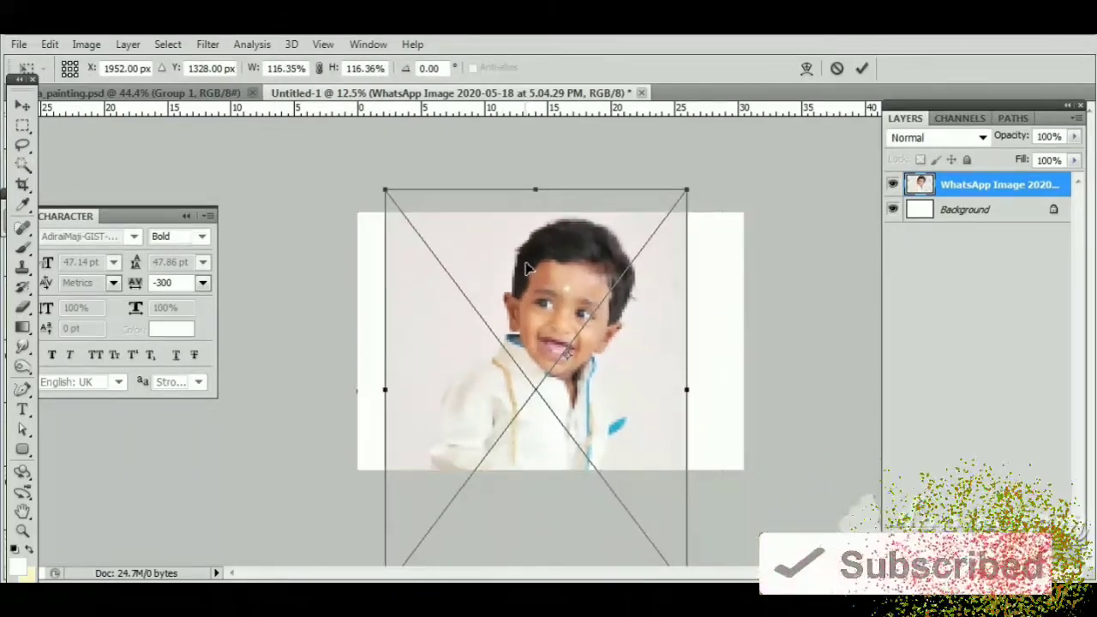
key("Return")
key("ctrl+plus")
key("ctrl+plus")
key("ctrl+plus")
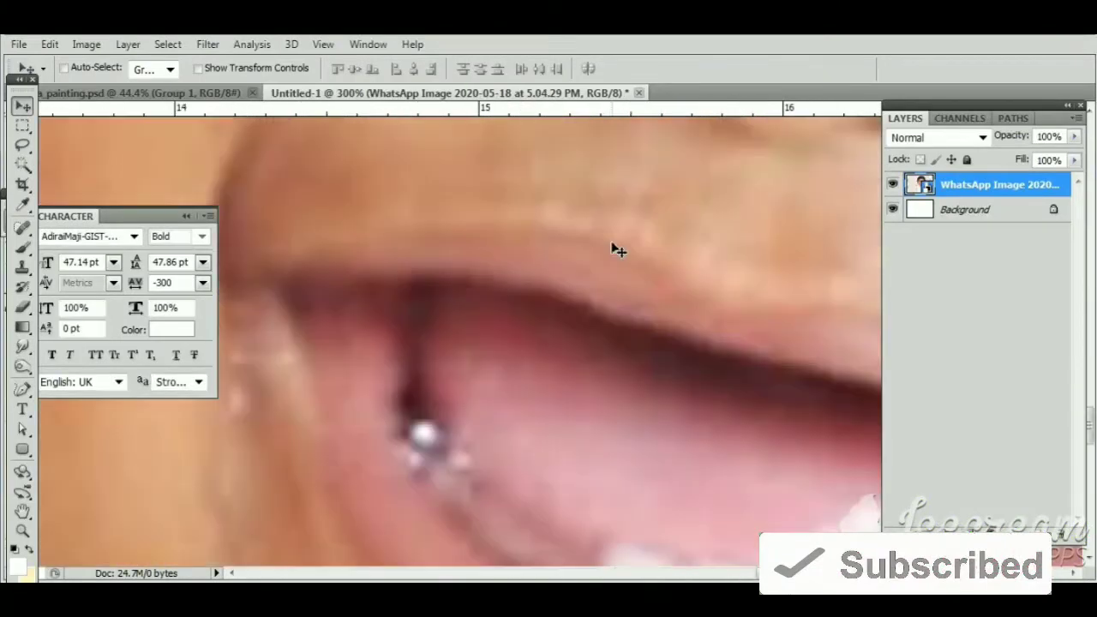
key("ctrl+minus")
key("ctrl+minus")
key("ctrl+minus")
right_click(994, 190)
left_click(848, 313)
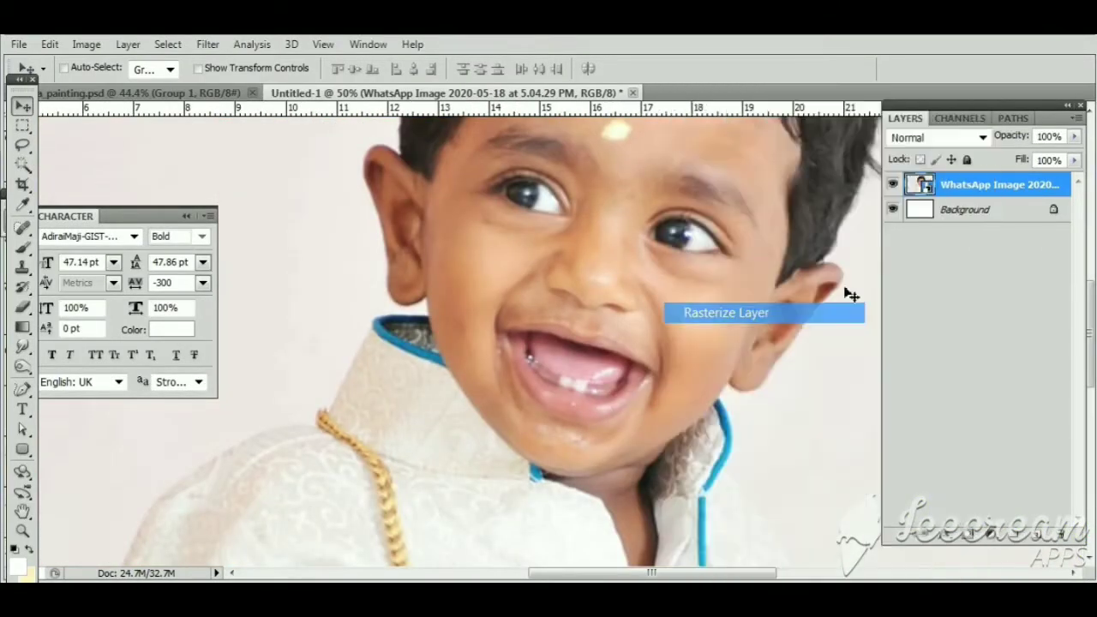
Duplicate the rasterized photo layer as a copy above the original
right_click(993, 184)
left_click(891, 214)
key("Return")
scroll(440, 203, "up", 1)
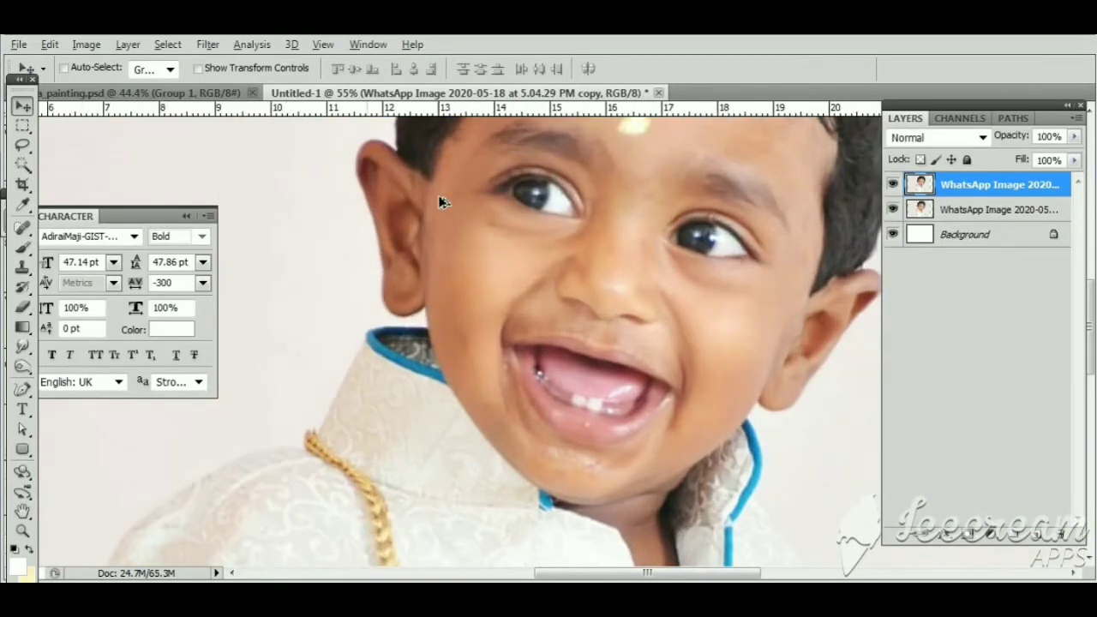
scroll(440, 202, "up", 1)
left_click_drag(440, 202, 368, 391)
Apply Unsharp Mask to the copy layer: Amount 86%, Radius 25.2 px, Threshold 6 levels
left_click(207, 44)
mouse_move(227, 386)
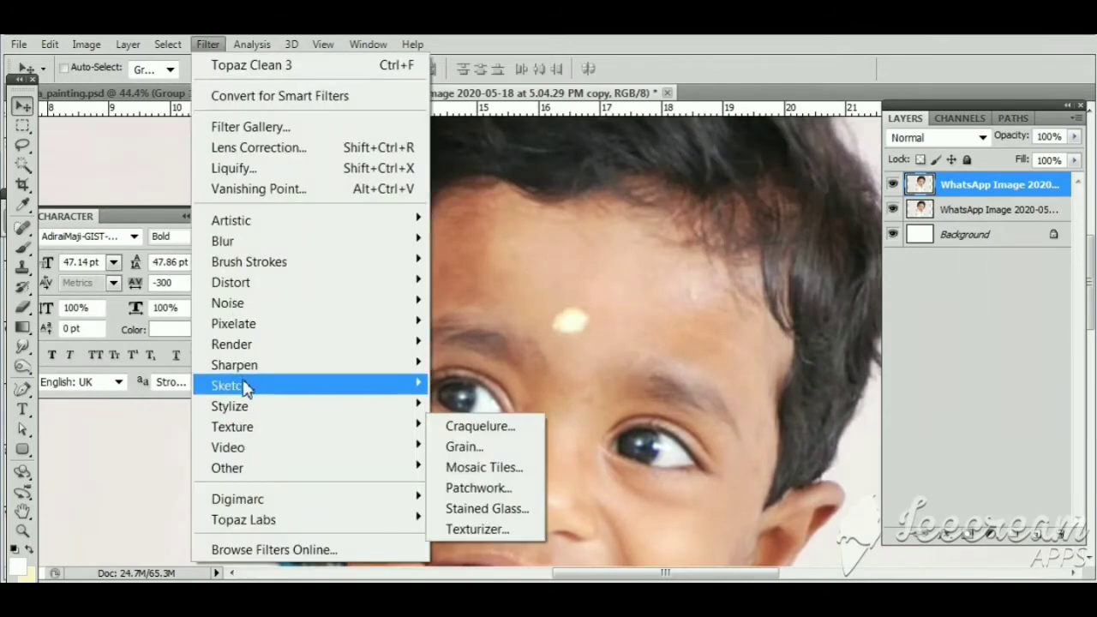
left_click(470, 446)
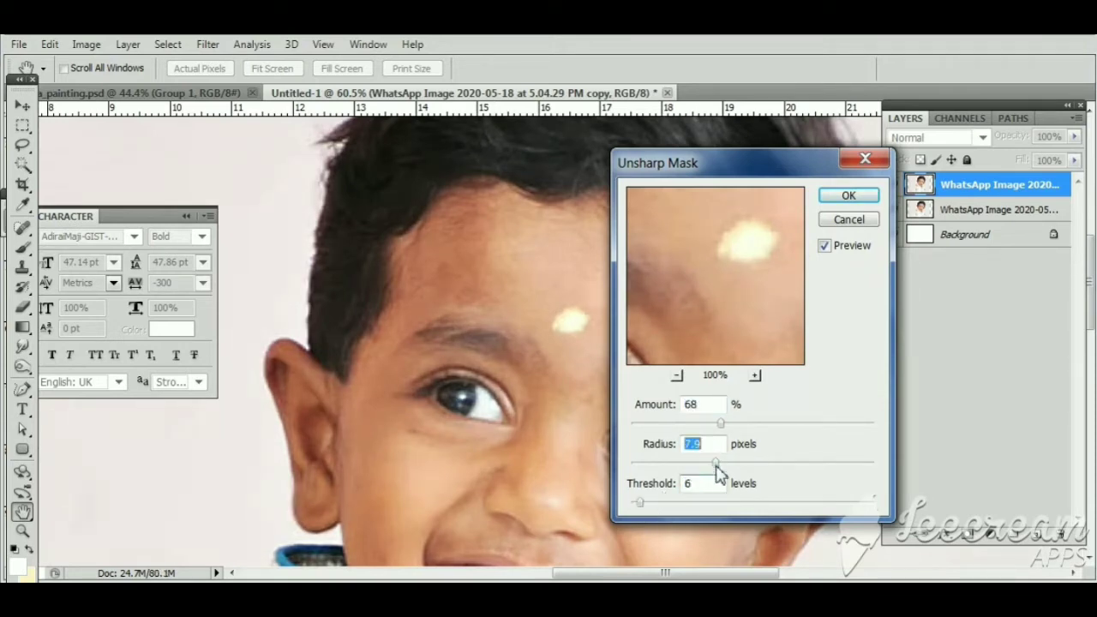
left_click_drag(744, 468, 745, 469)
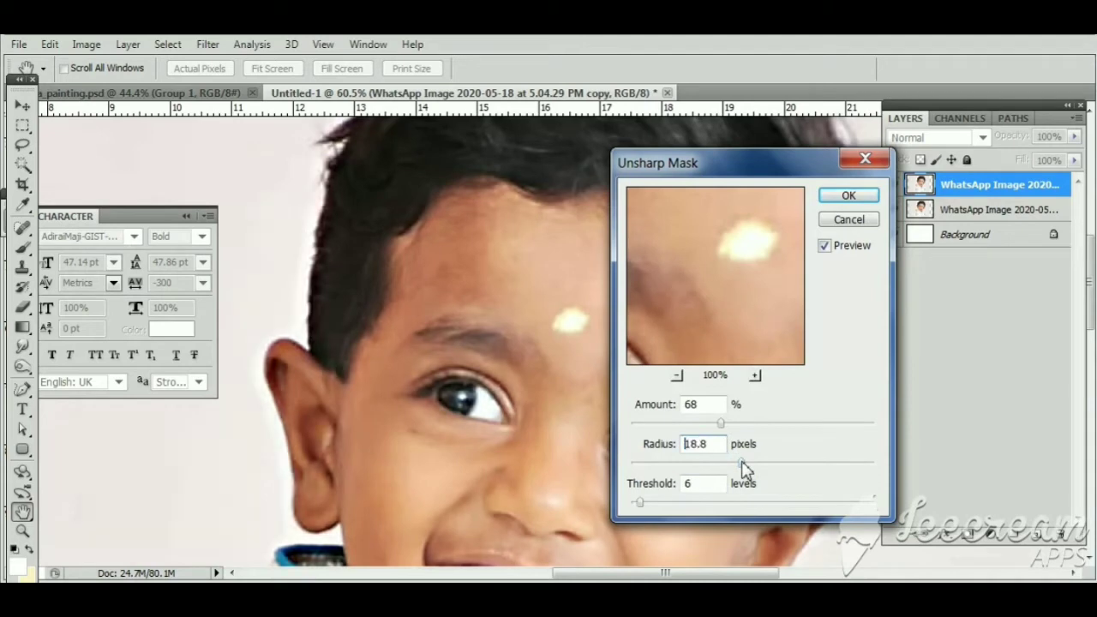
left_click_drag(724, 424, 743, 424)
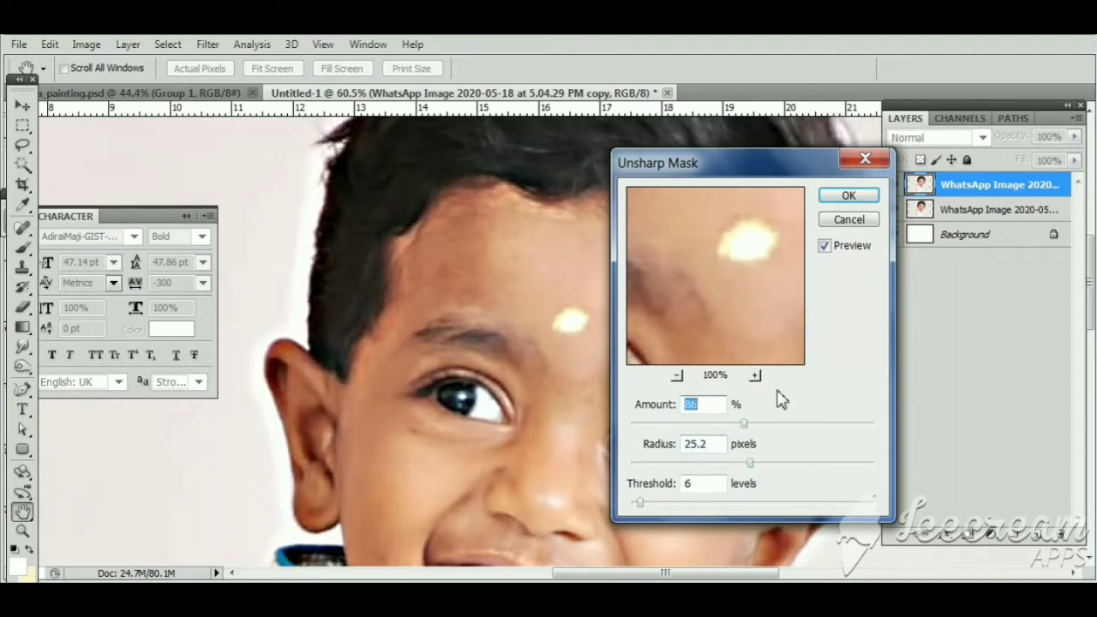
left_click(847, 197)
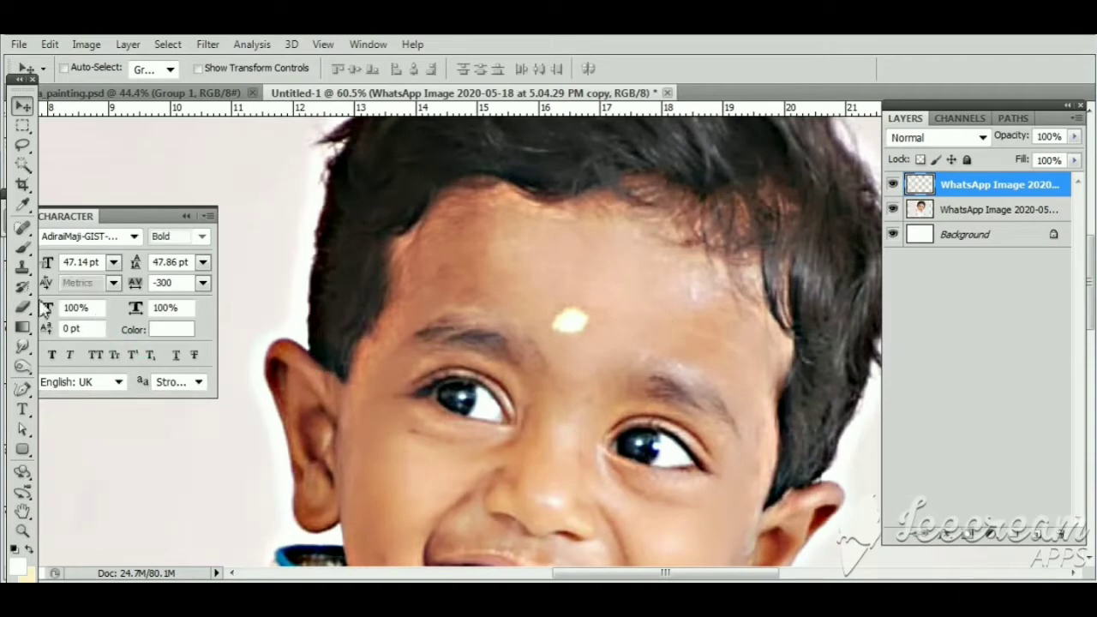
With the Pen Tool, trace the child's outline along the lower sleeve and shoulders
left_click(23, 394)
left_click(86, 387)
mouse_move(355, 460)
left_mouse_down()
mouse_move(443, 416)
mouse_move(628, 280)
left_mouse_up()
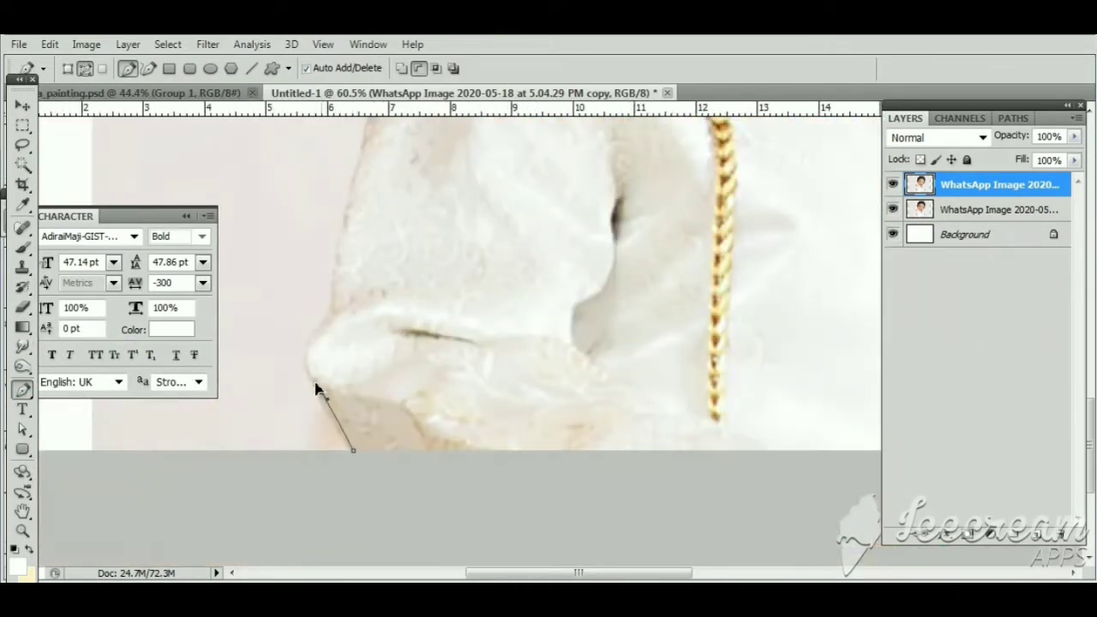
left_click_drag(341, 273, 289, 435)
left_click_drag(312, 320, 318, 295)
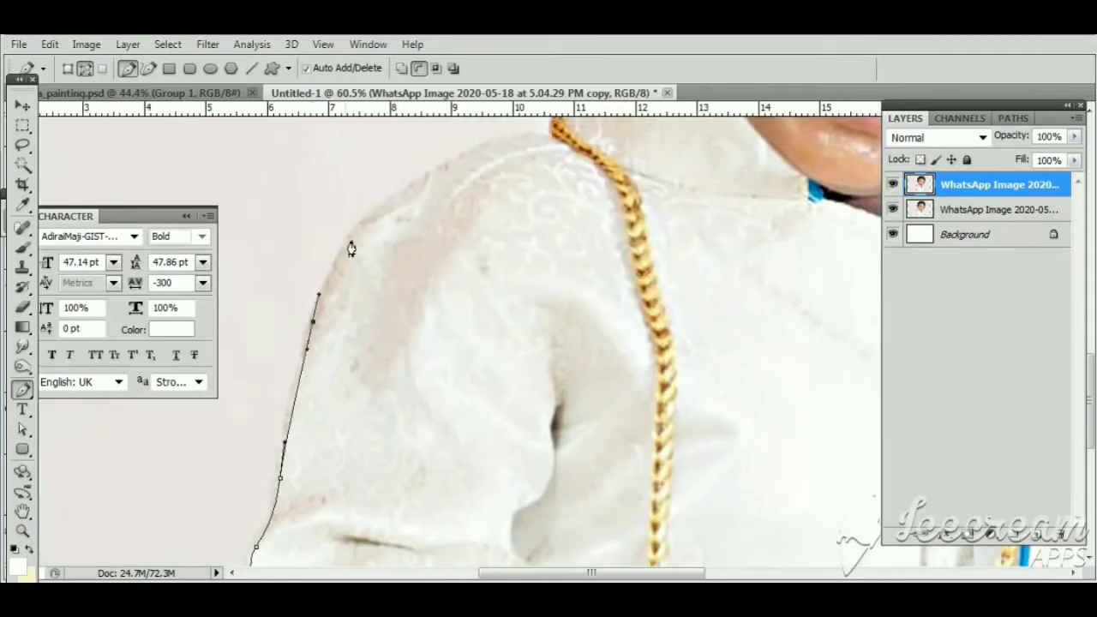
left_click_drag(374, 211, 412, 186)
mouse_move(513, 145)
left_mouse_down()
mouse_move(387, 283)
mouse_move(499, 303)
left_mouse_up()
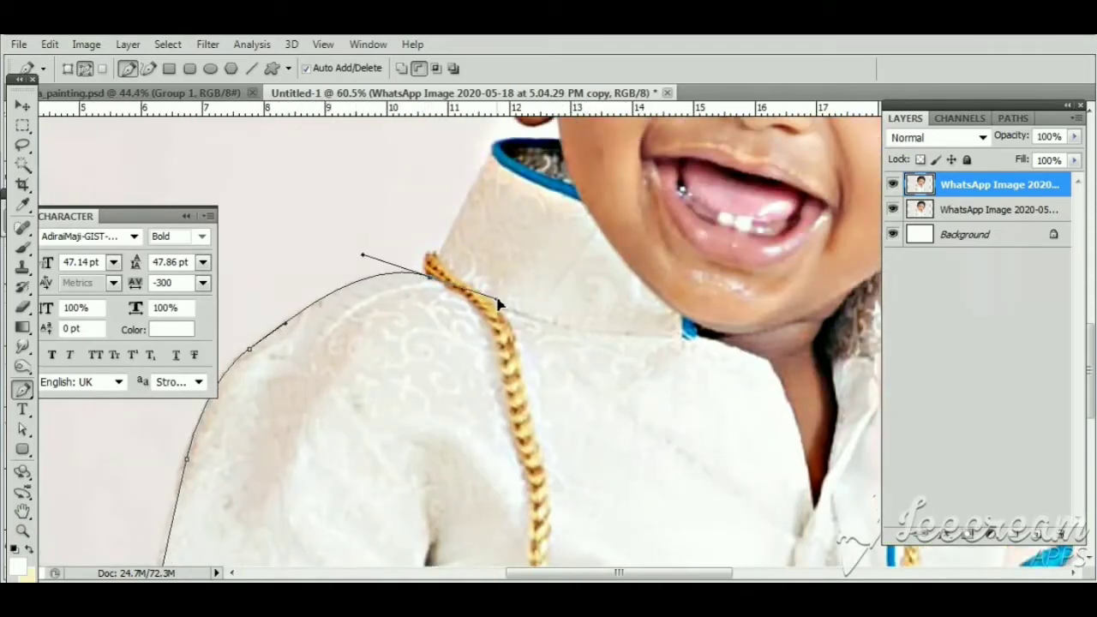
left_click_drag(437, 261, 400, 415)
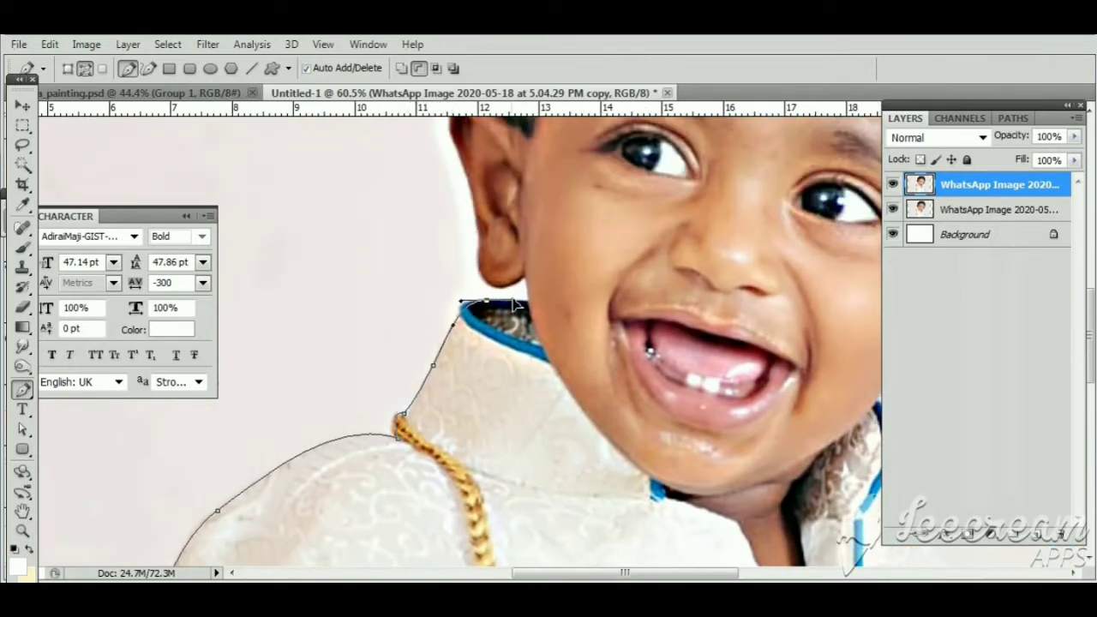
left_click_drag(496, 324, 436, 367)
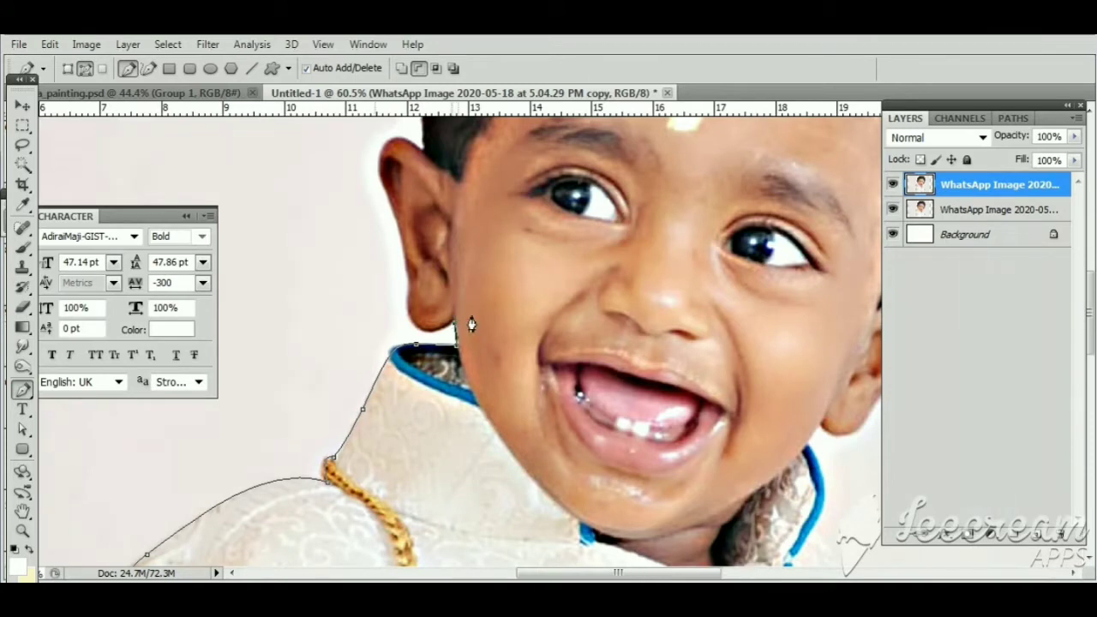
scroll(454, 314, "up", 3)
mouse_move(355, 319)
left_mouse_down()
mouse_move(383, 379)
mouse_move(413, 362)
left_mouse_up()
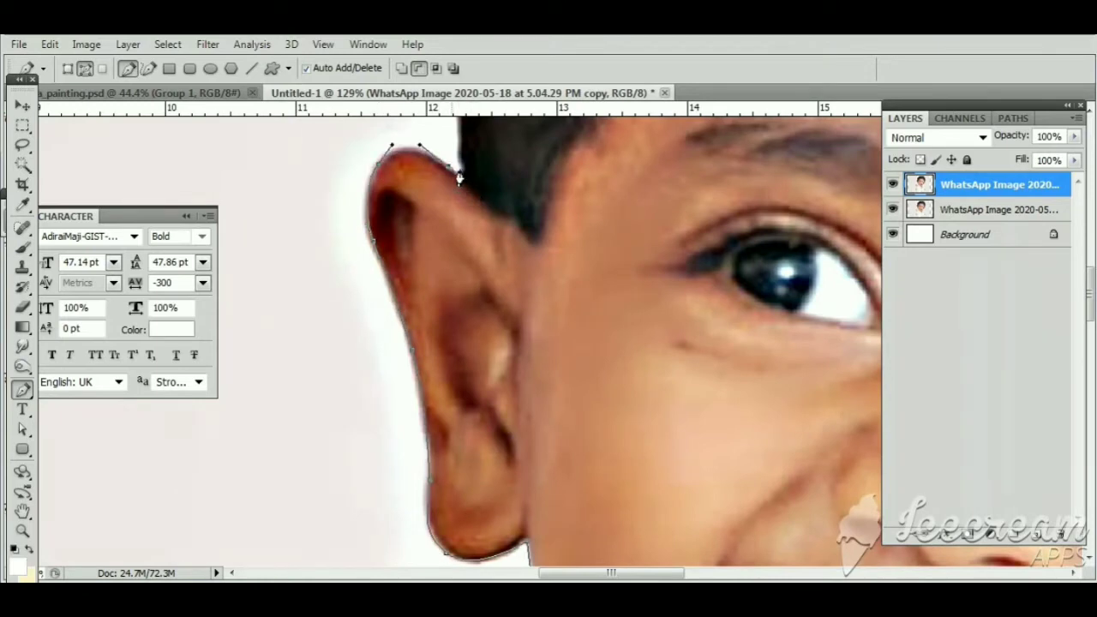
Continue the path over the top and right side of the hair
left_click_drag(461, 169, 421, 379)
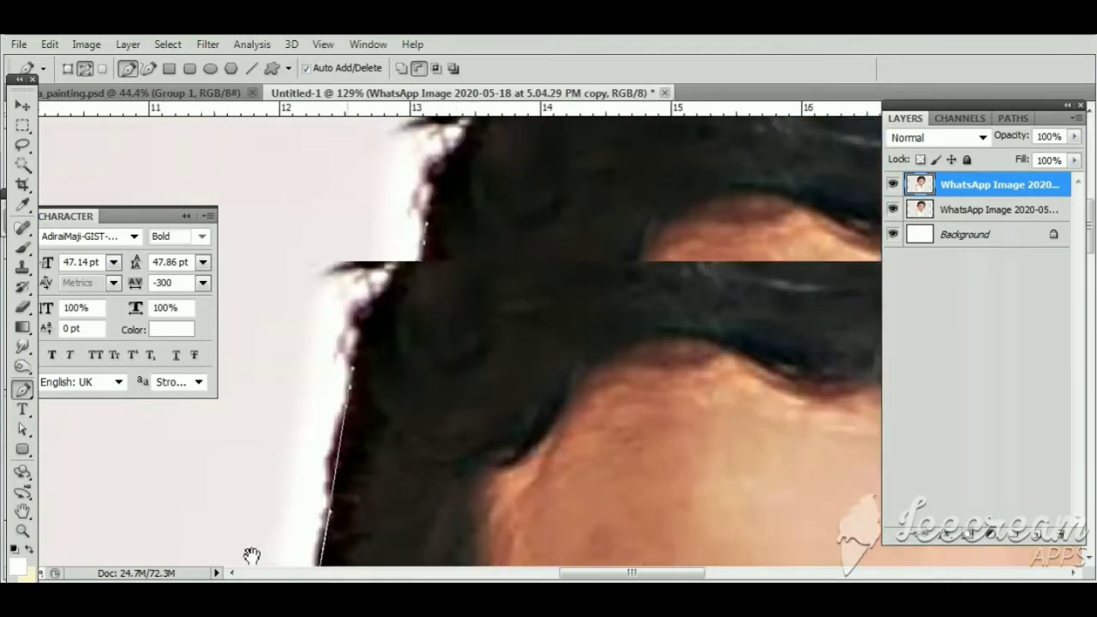
left_click_drag(252, 558, 297, 444)
left_click(406, 301)
left_click_drag(692, 149, 368, 276)
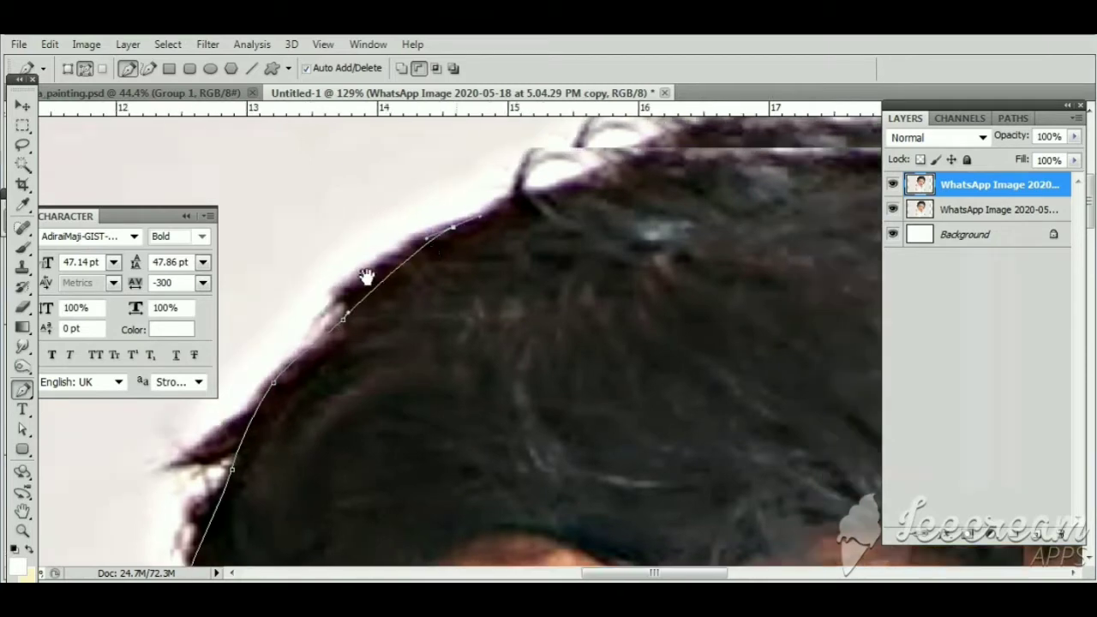
left_click(364, 277)
left_click_drag(710, 306, 391, 282)
left_click(400, 277)
left_click(460, 299)
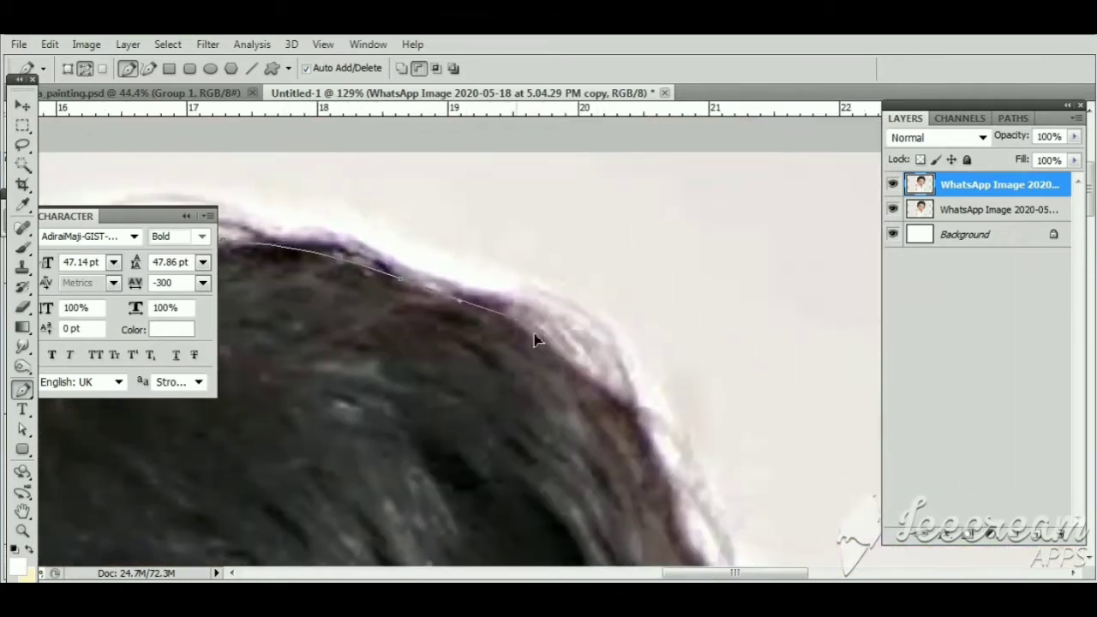
left_click_drag(667, 467, 495, 304)
left_click(450, 377)
left_click_drag(455, 386, 272, 225)
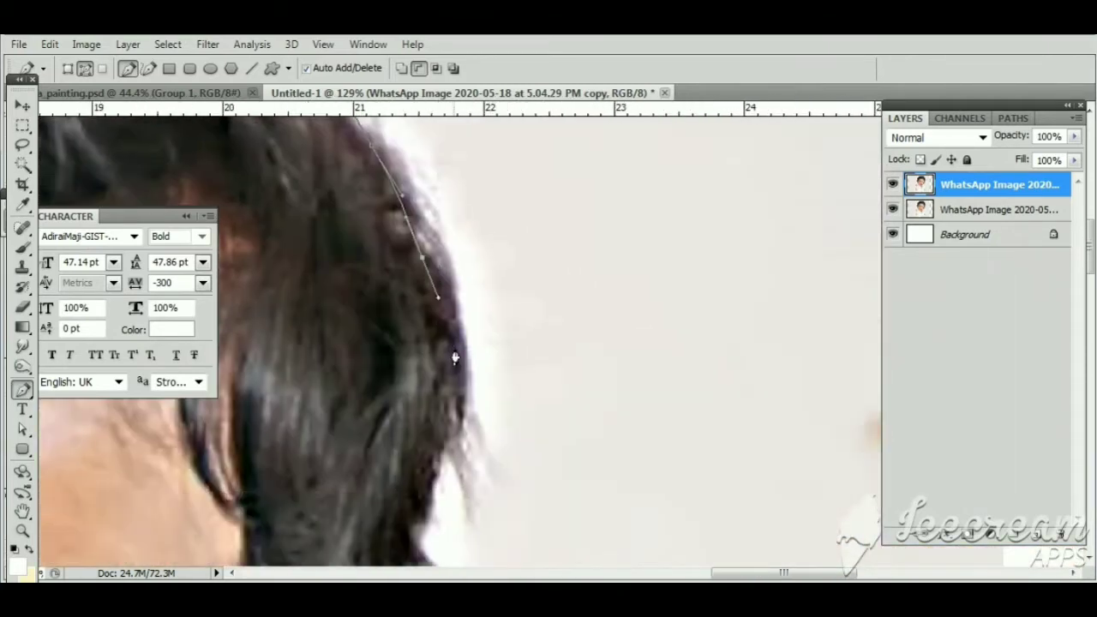
left_click(473, 349)
Trace the path down the side of the hair, around the ear to the neck
scroll(433, 483, "down", 3)
left_click(355, 472)
left_click_drag(365, 462, 403, 330)
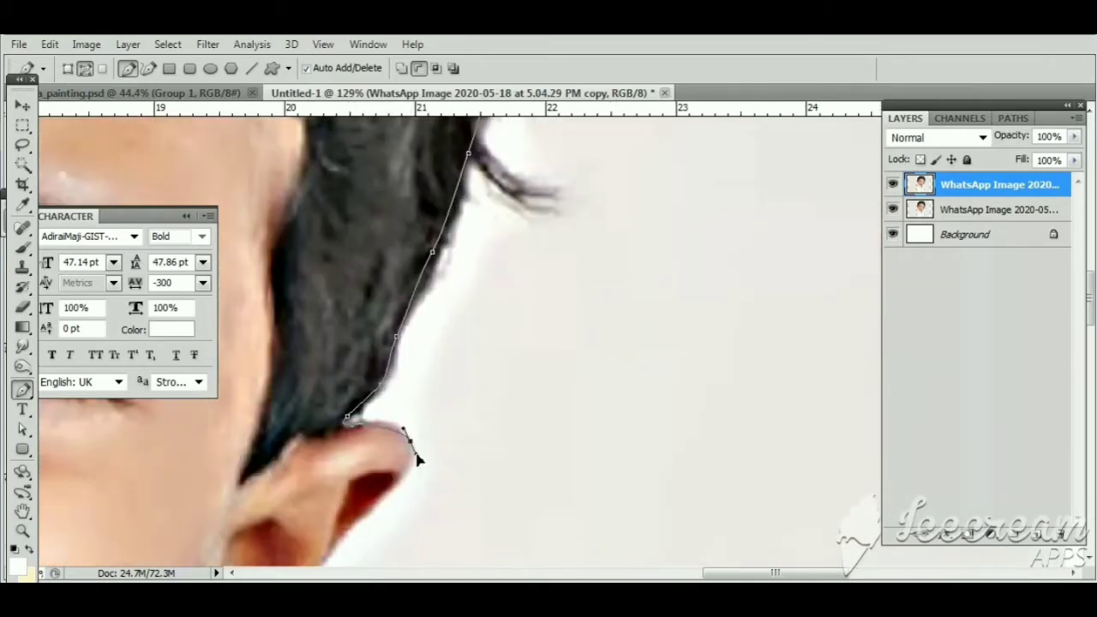
left_click_drag(407, 490, 433, 305)
left_click(351, 378)
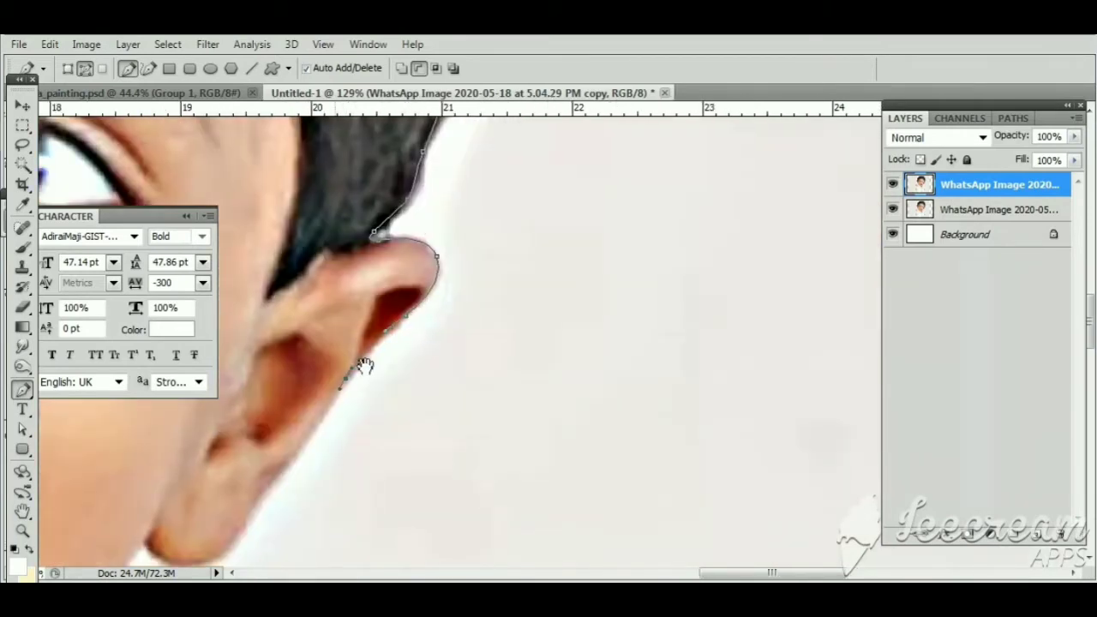
left_click_drag(363, 363, 453, 230)
left_click(373, 334)
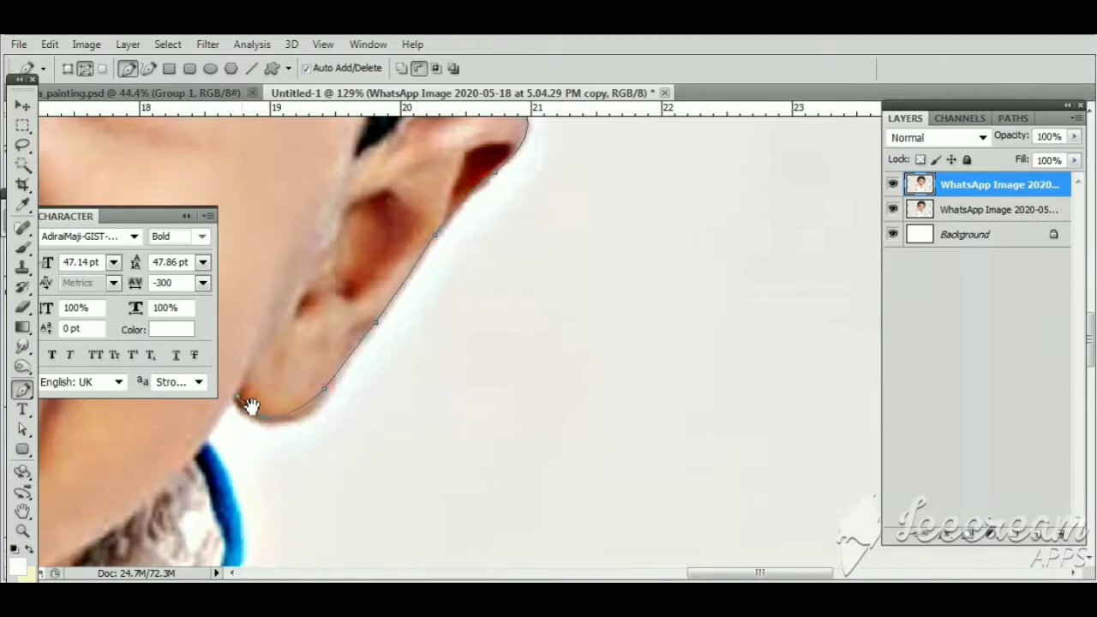
left_click_drag(251, 406, 404, 256)
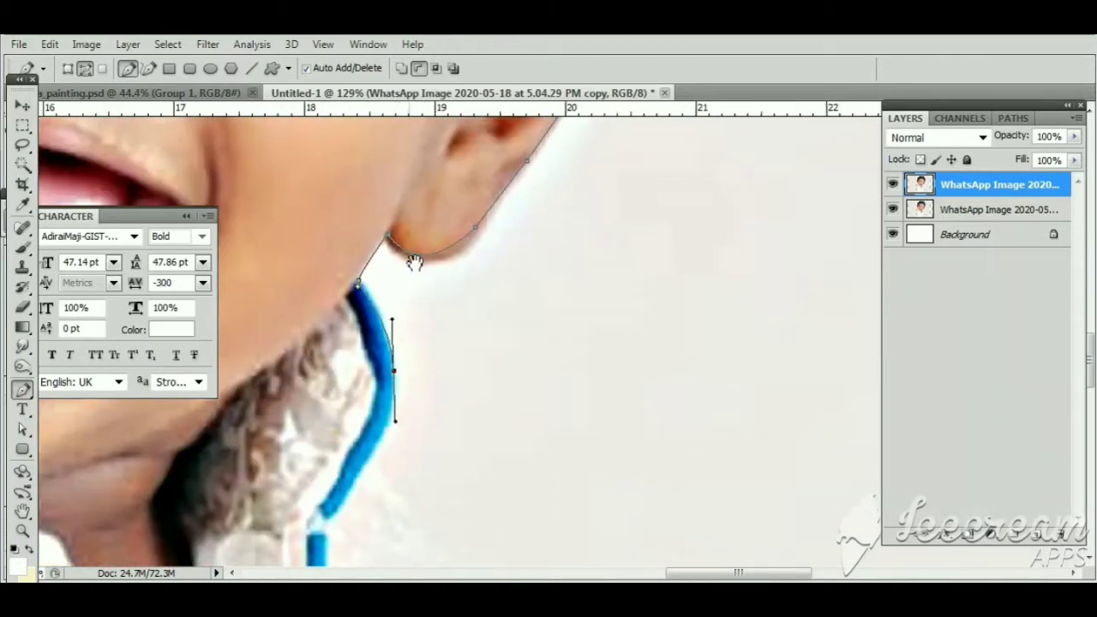
left_click_drag(393, 424, 407, 252)
scroll(414, 326, "down", 3)
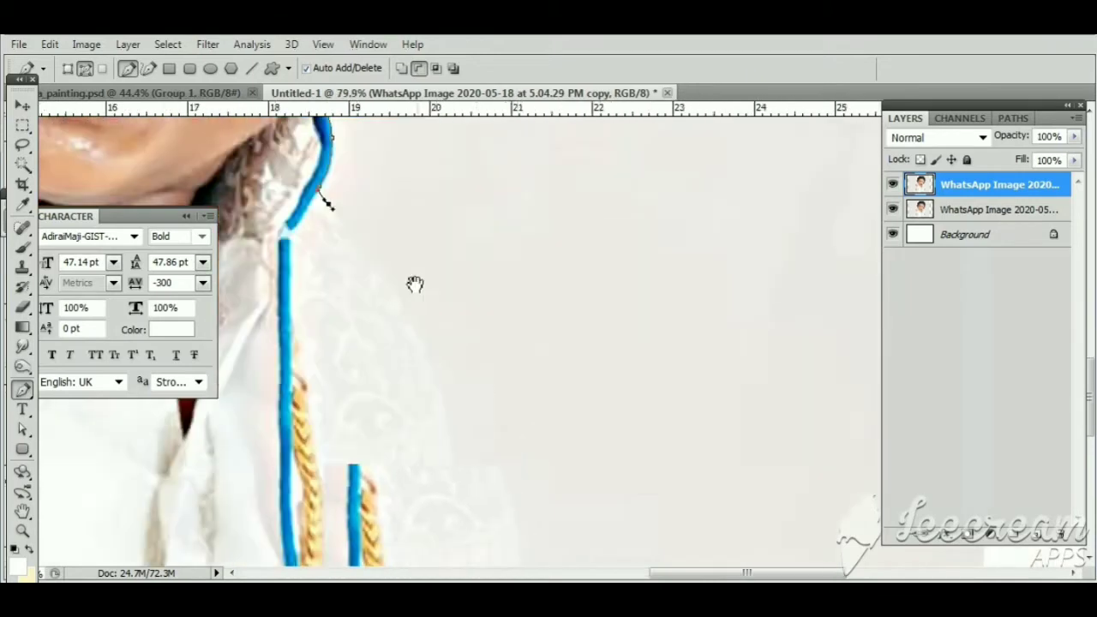
Trace the collar and shirt, close the path at the sleeve, and load it as a selection
left_click_drag(425, 346, 436, 381)
left_click(441, 490)
left_click_drag(445, 460, 434, 307)
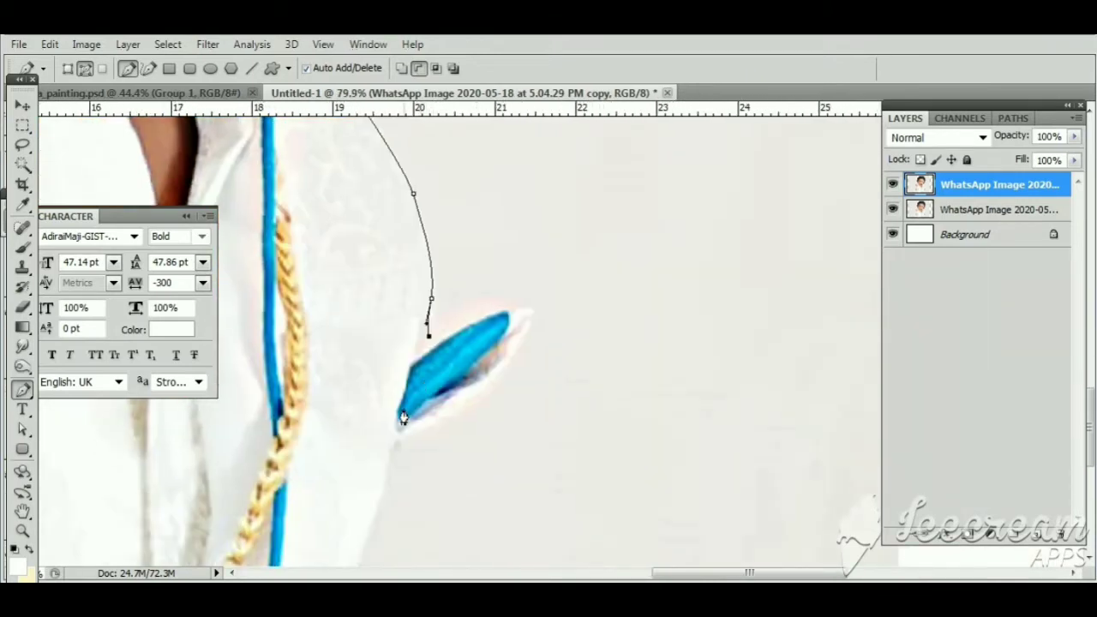
left_click(365, 535)
scroll(377, 480, "down", 3)
left_click(360, 477)
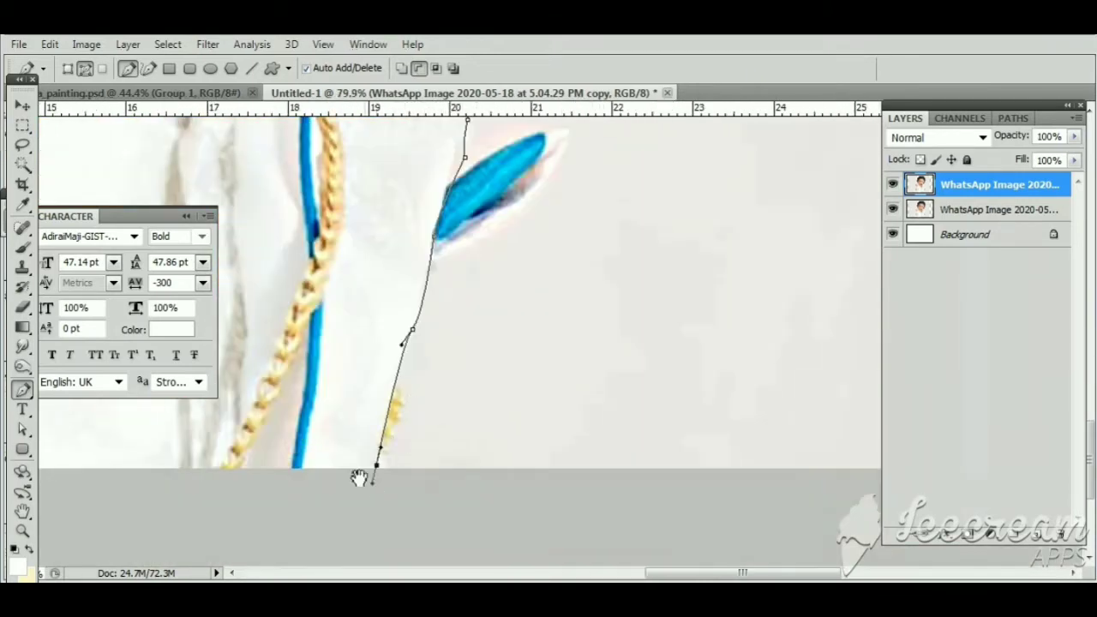
scroll(360, 478, "left", 5)
scroll(446, 436, "left", 5)
left_click(562, 474)
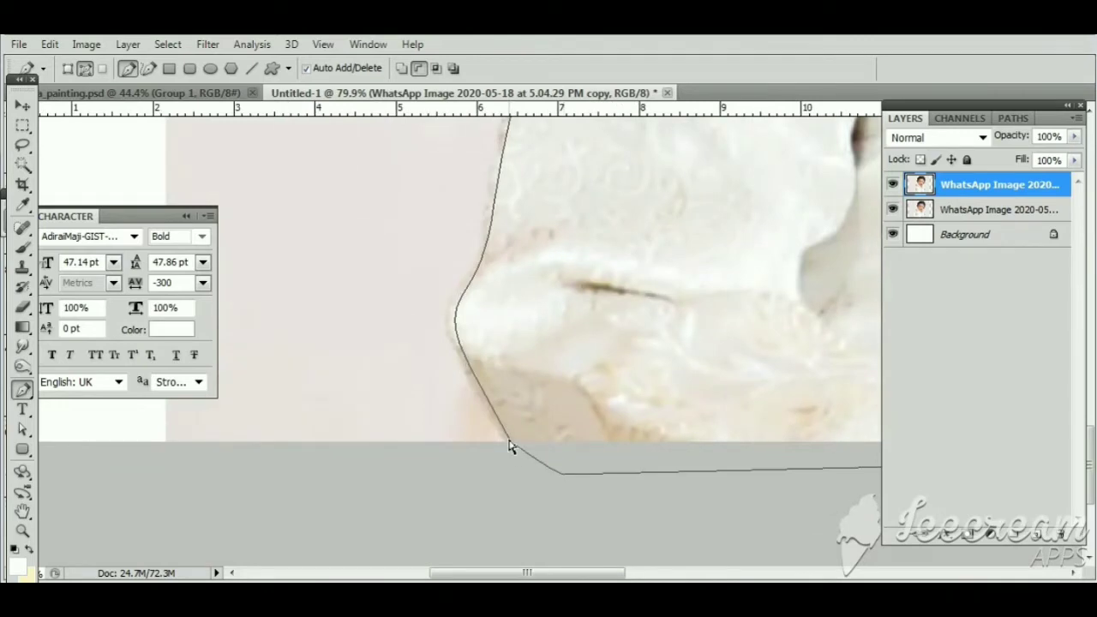
key("ctrl+Return")
left_click(22, 125)
scroll(426, 240, "down", 2)
Feather the selection and copy the cut-out child onto a new Layer 1
right_click(469, 231)
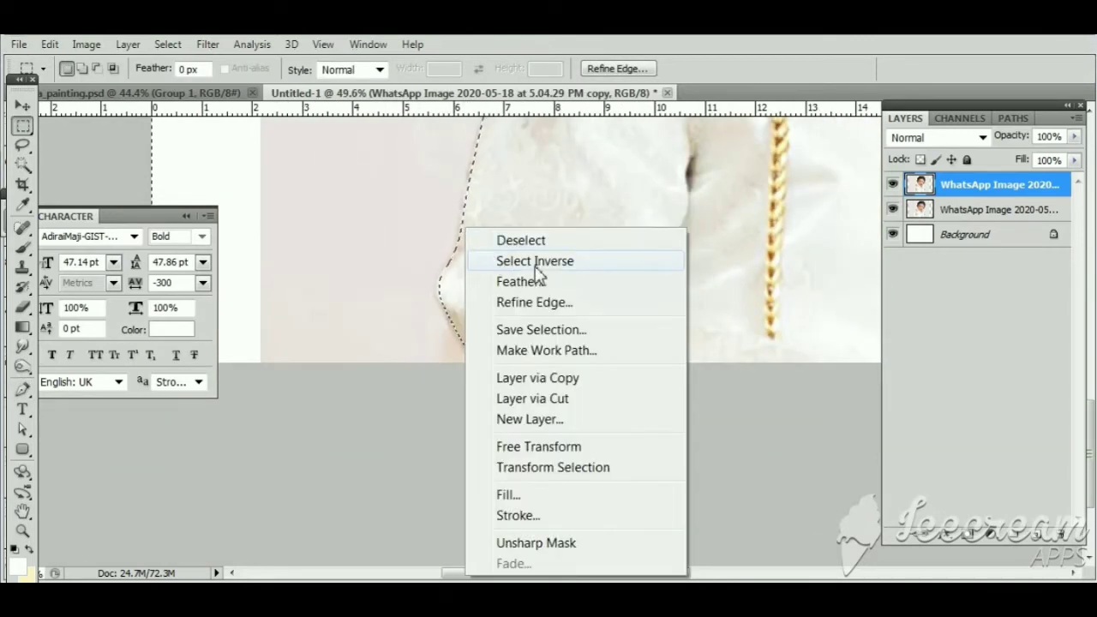
right_click(502, 229)
left_click(554, 281)
left_click(624, 208)
right_click(626, 231)
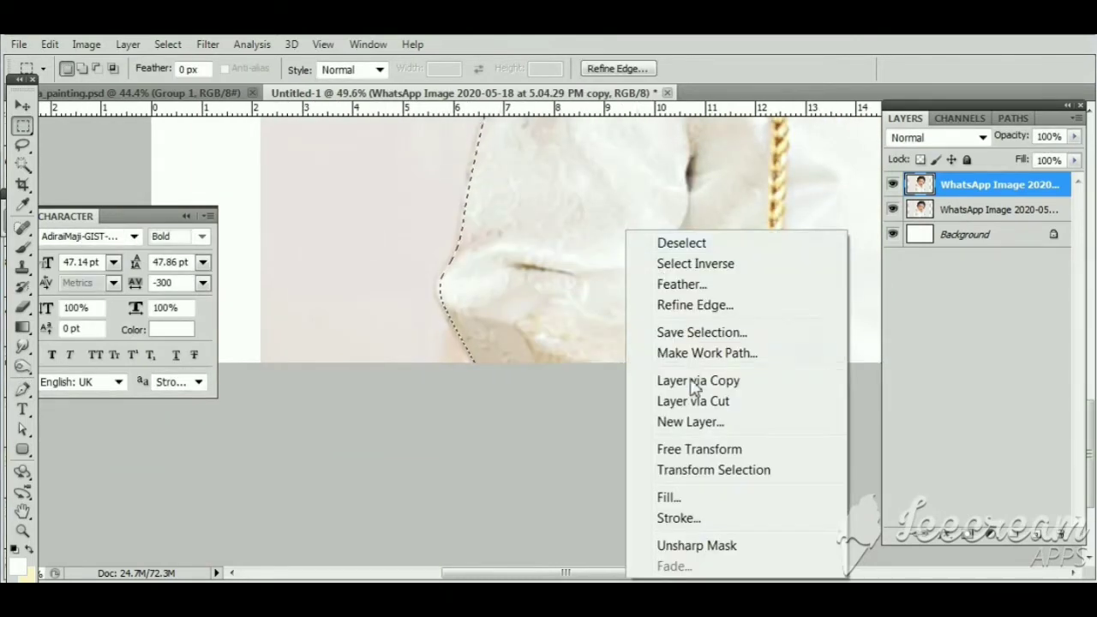
left_click(694, 380)
left_click(891, 209)
Hide the original photo layers and fill the Background with dark grey 56,56,56
left_click(892, 234)
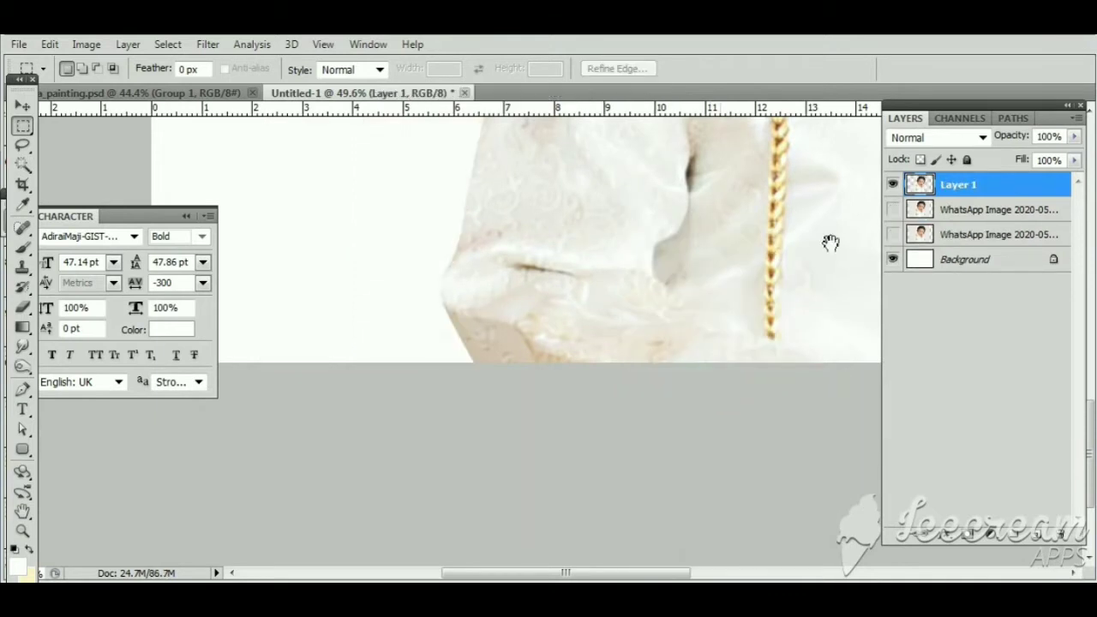
left_click(965, 262)
left_click(18, 564)
left_click_drag(785, 489, 708, 528)
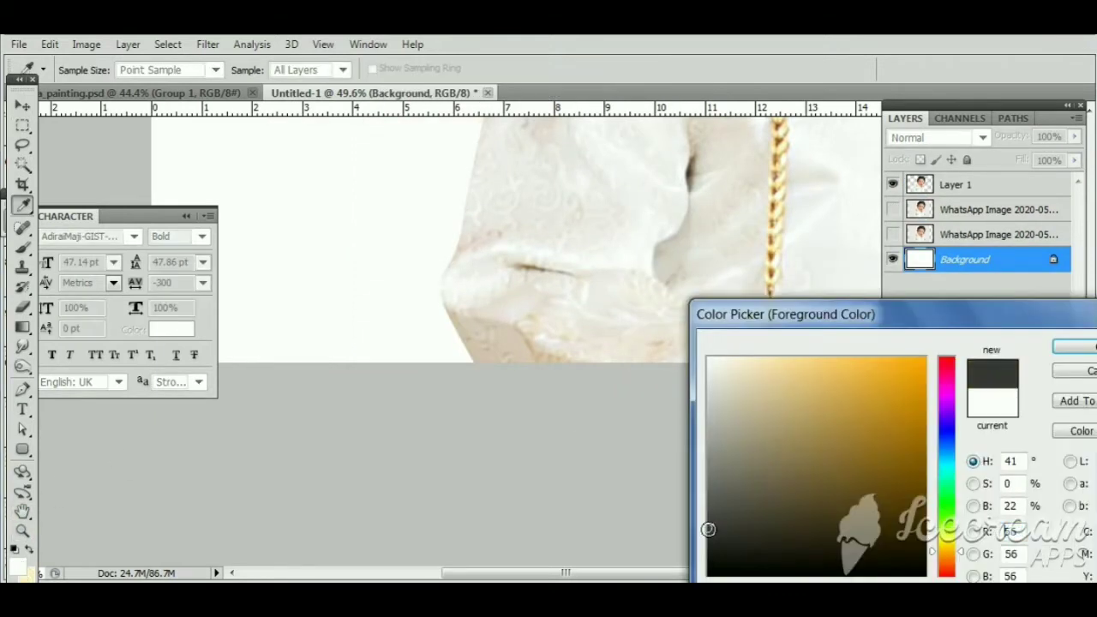
left_click(1075, 346)
key("alt+BackSpace")
mouse_move(893, 306)
left_mouse_down()
mouse_move(466, 441)
mouse_move(520, 296)
mouse_move(397, 416)
mouse_move(348, 481)
left_mouse_up()
Duplicate Layer 1 and add a Color Balance shifting midtones toward red and magenta
right_click(998, 188)
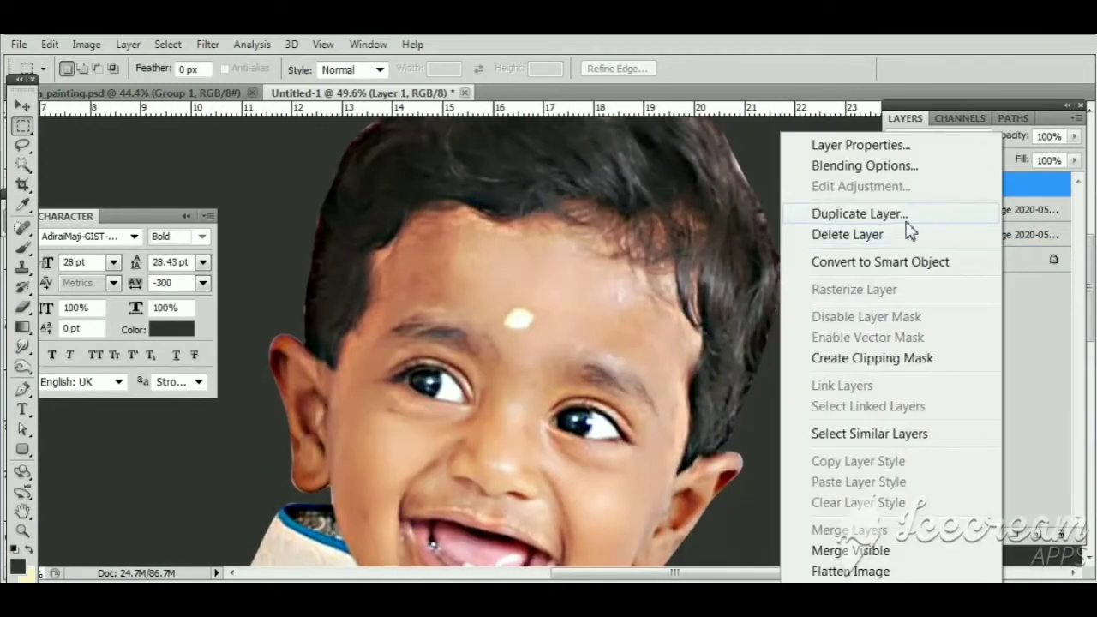
left_click(906, 215)
left_click(719, 188)
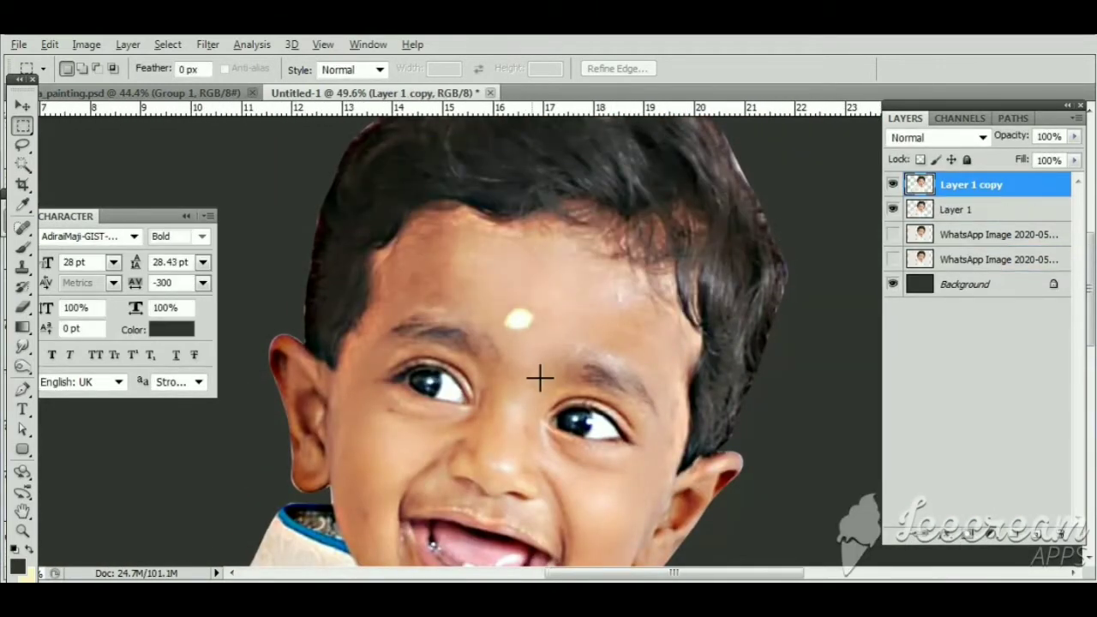
scroll(539, 377, "down", 2)
left_click(983, 552)
left_click(943, 351)
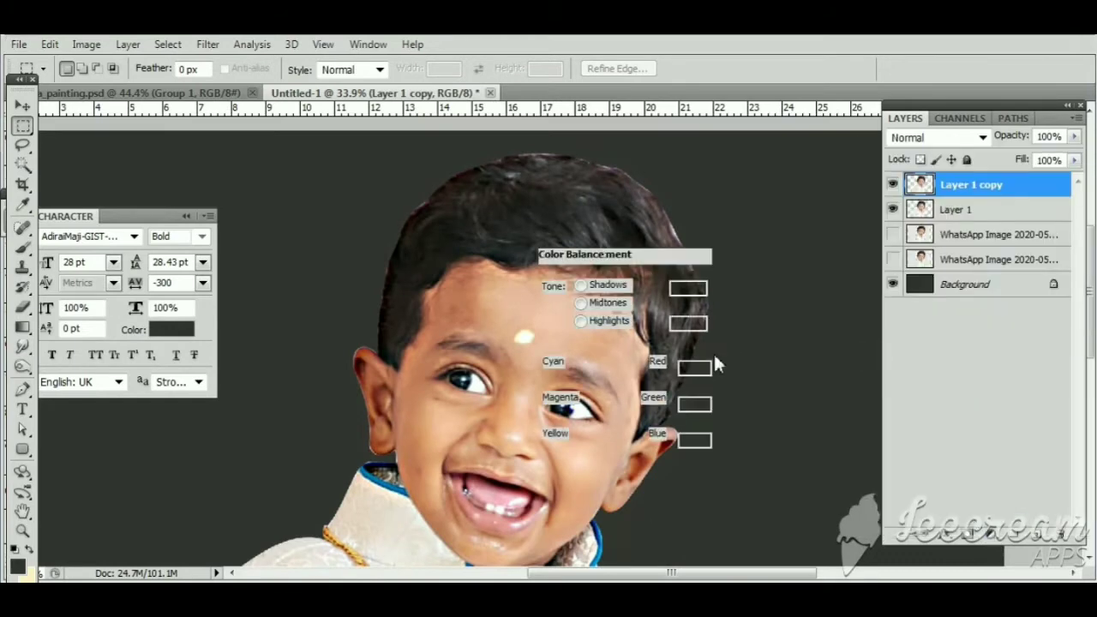
left_click_drag(686, 252, 790, 246)
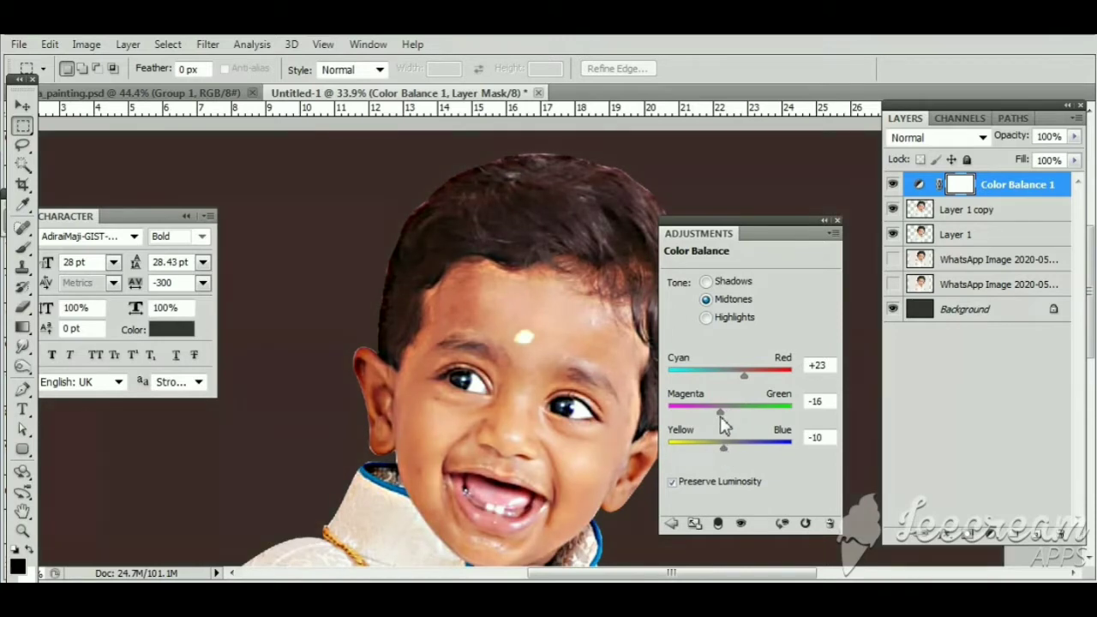
Add a Curves adjustment with deeper shadows and Levels set to 0, 0.94, 243
left_click(994, 538)
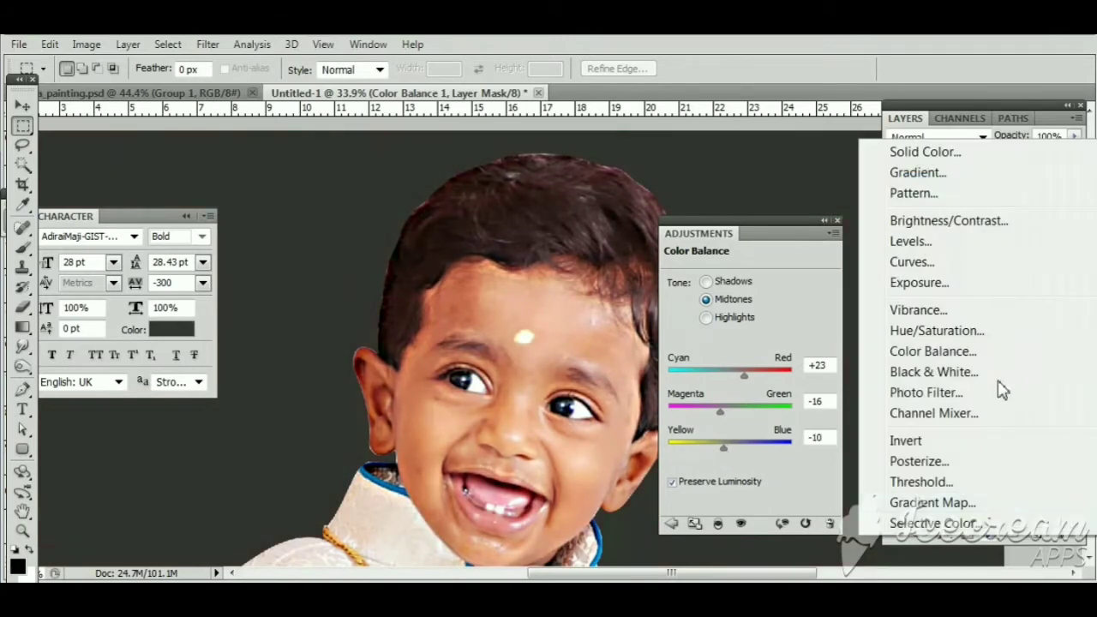
left_click(909, 261)
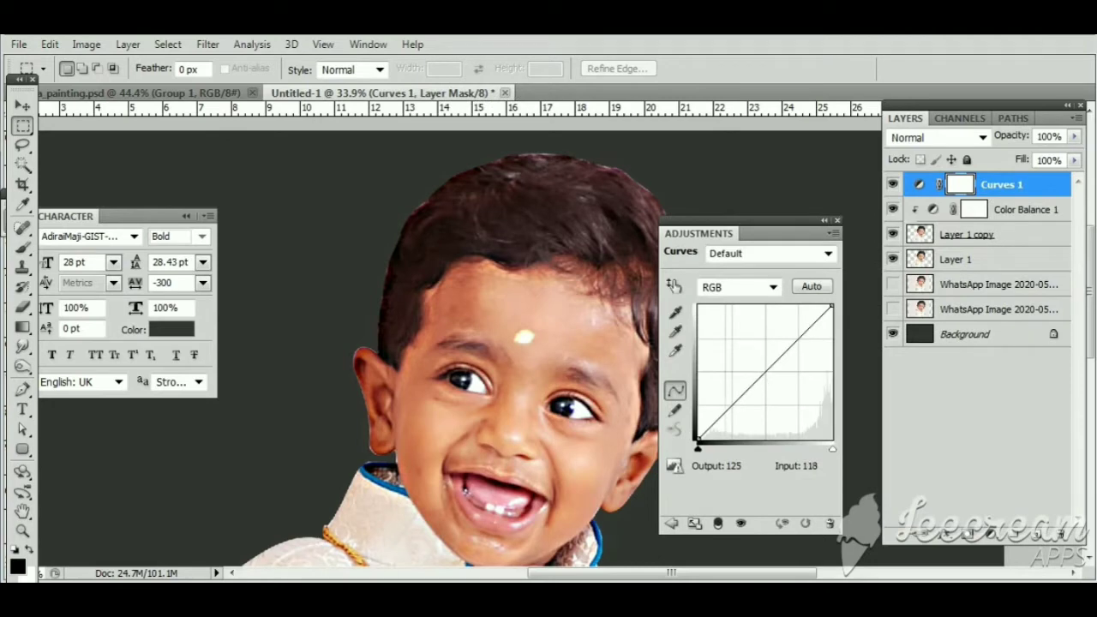
left_click(765, 374)
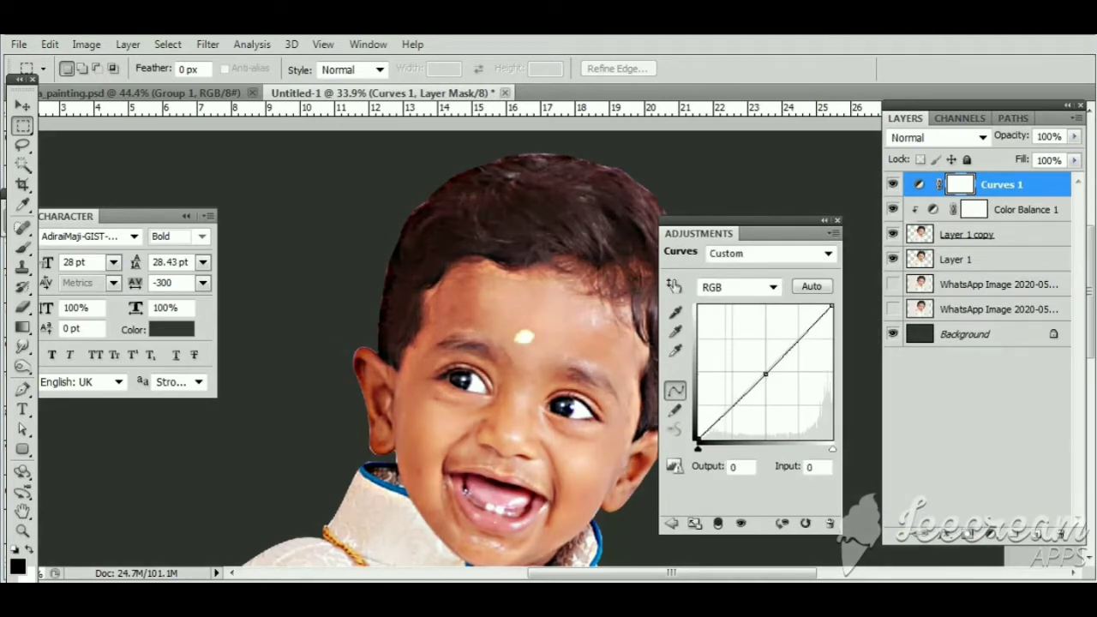
left_click_drag(698, 448, 703, 447)
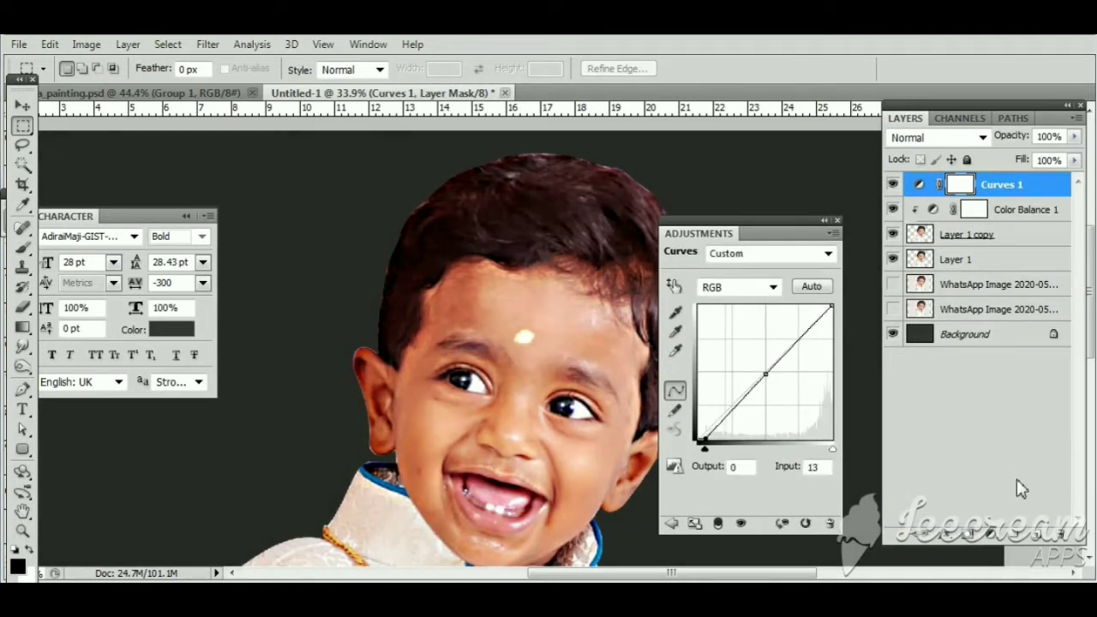
left_click(1002, 536)
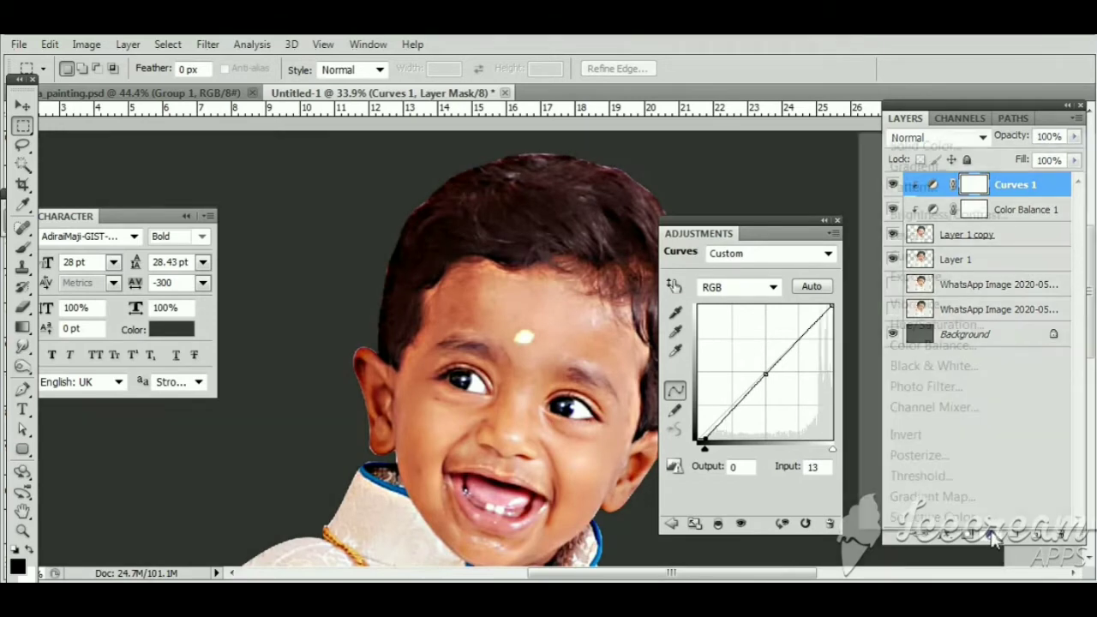
left_click(950, 240)
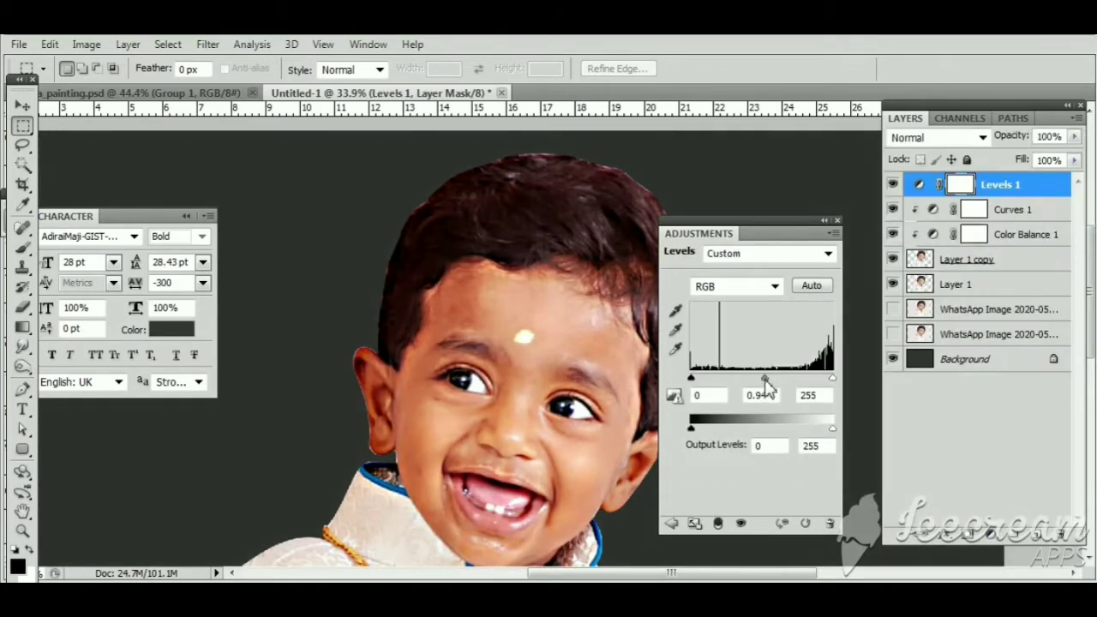
left_click_drag(832, 385, 827, 387)
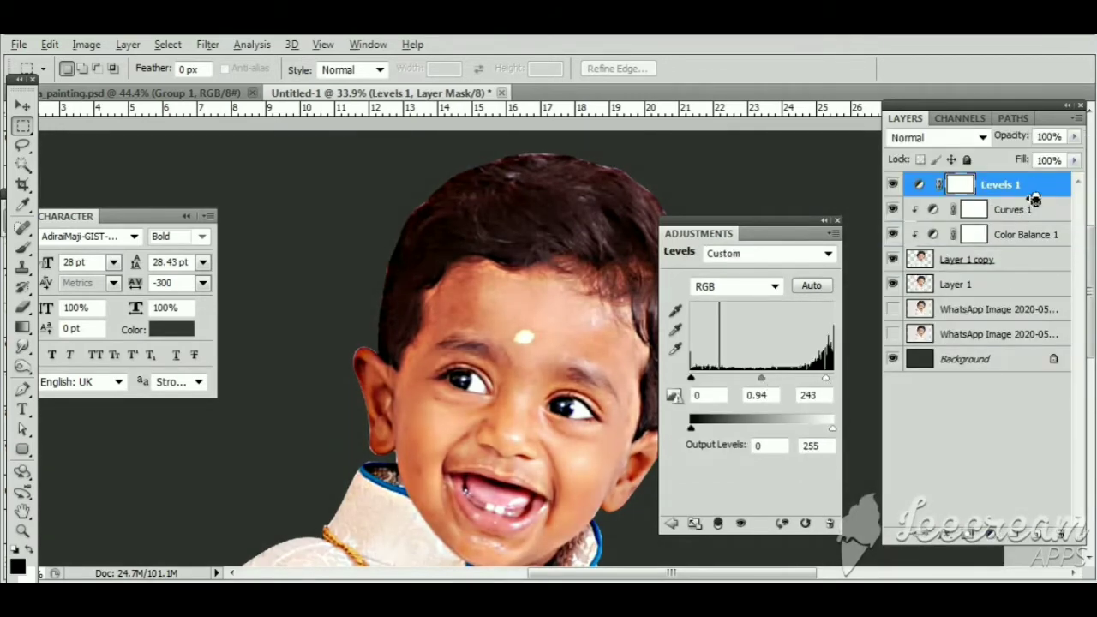
Merge the Color Balance, Curves and Levels layers with the copy into one Levels 1 layer
left_click(1003, 259, "shift")
right_click(1003, 259)
left_click(857, 529)
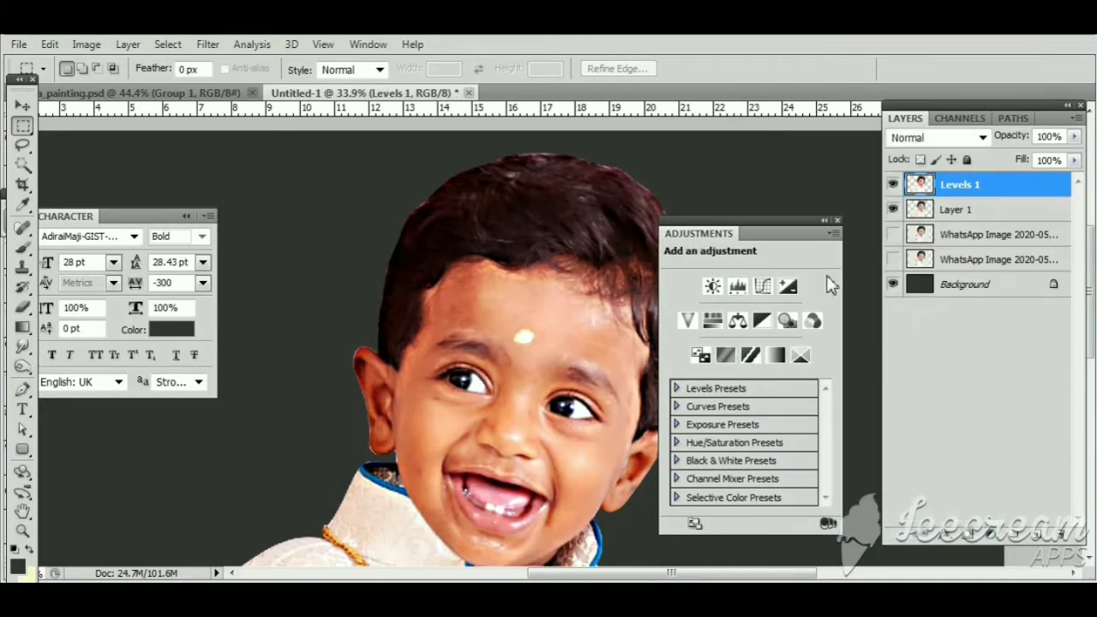
left_click(837, 220)
scroll(526, 372, "up", 1)
scroll(526, 372, "up", 1)
scroll(526, 371, "up", 1)
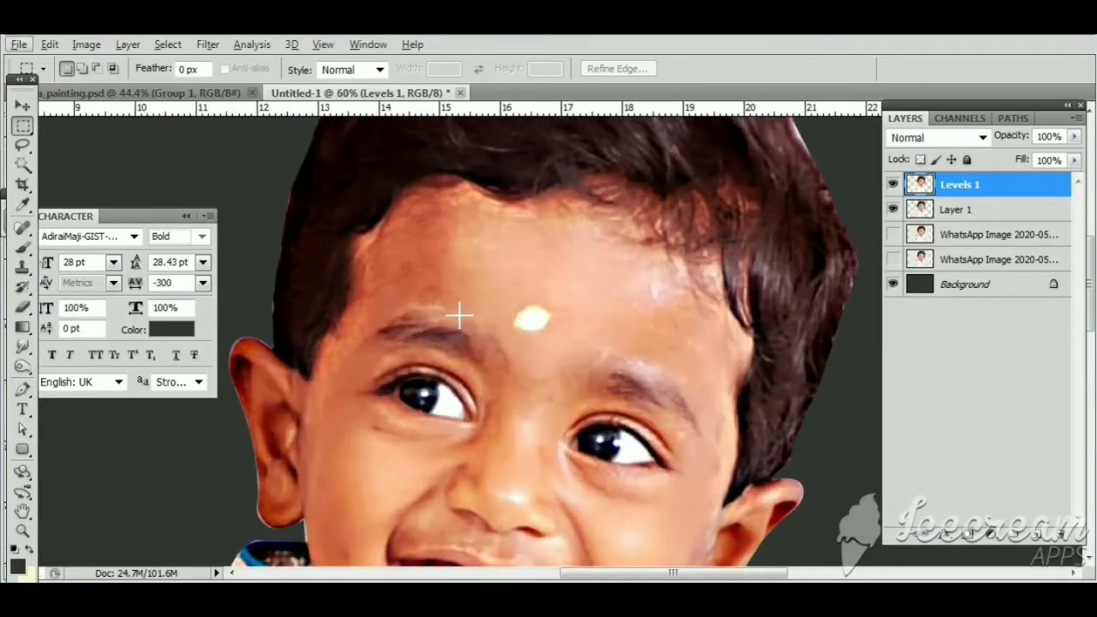
Select the Smudge tool with the 65 px brush preset
left_click(23, 346)
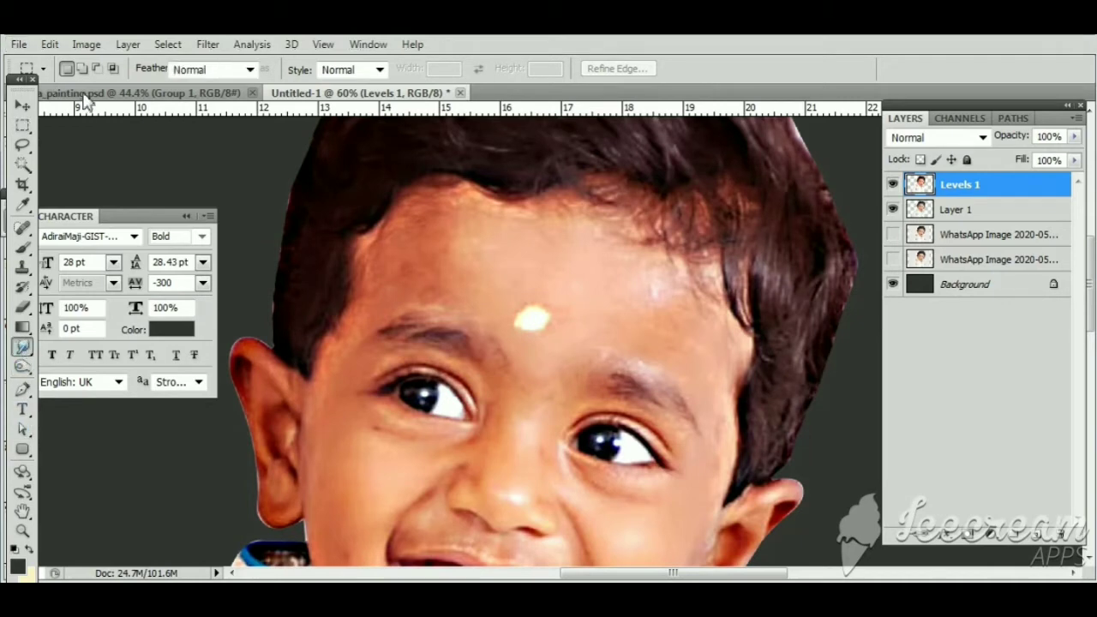
left_click(87, 68)
scroll(306, 254, "down", 3)
scroll(302, 343, "down", 3)
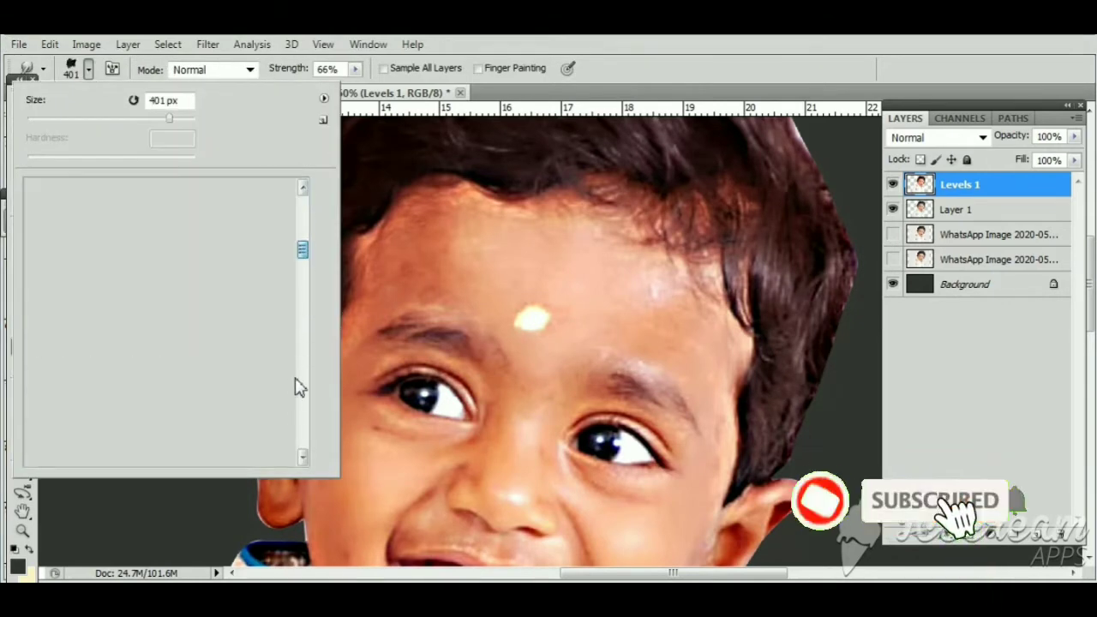
scroll(303, 404, "down", 3)
scroll(303, 420, "down", 3)
scroll(304, 436, "down", 2)
left_click(231, 438)
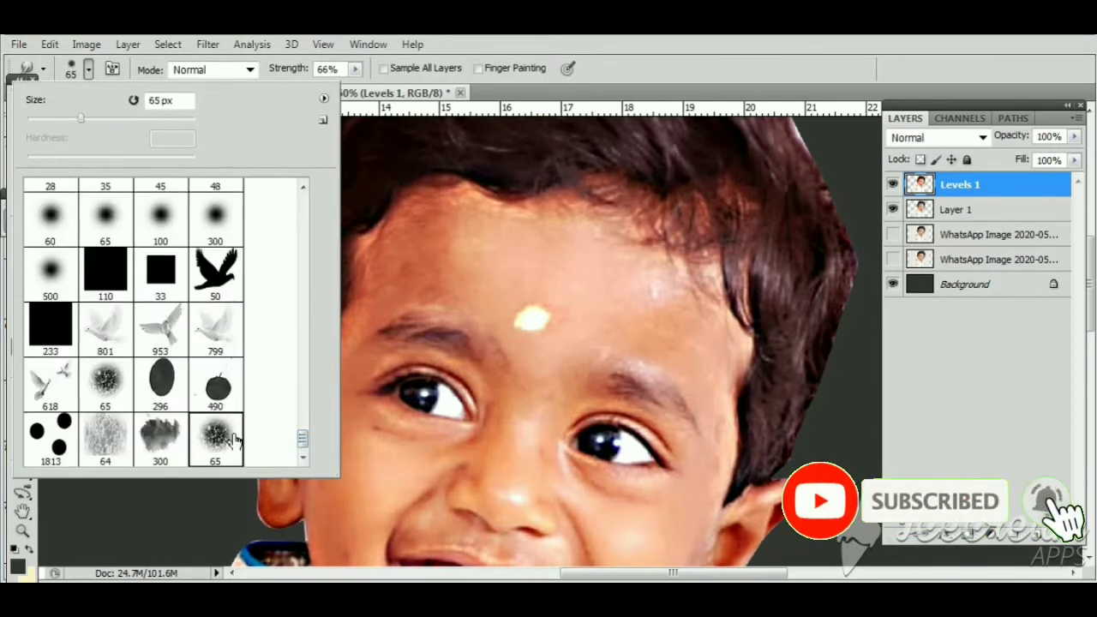
left_click(467, 120)
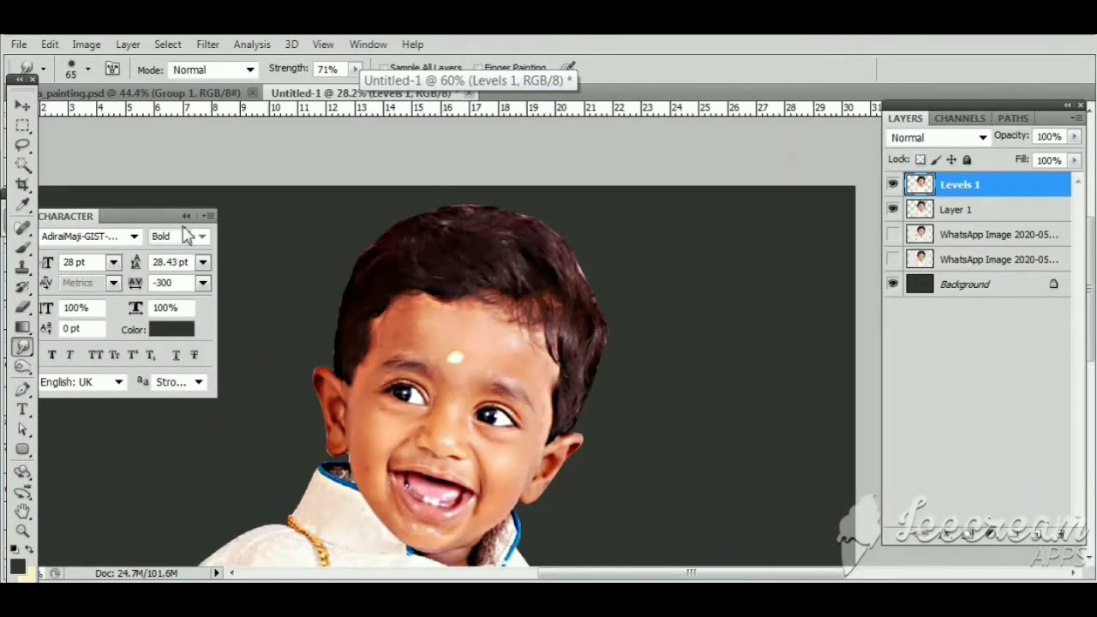
Lasso the child's face and neck and copy them onto a new Layer 2
left_click(22, 144)
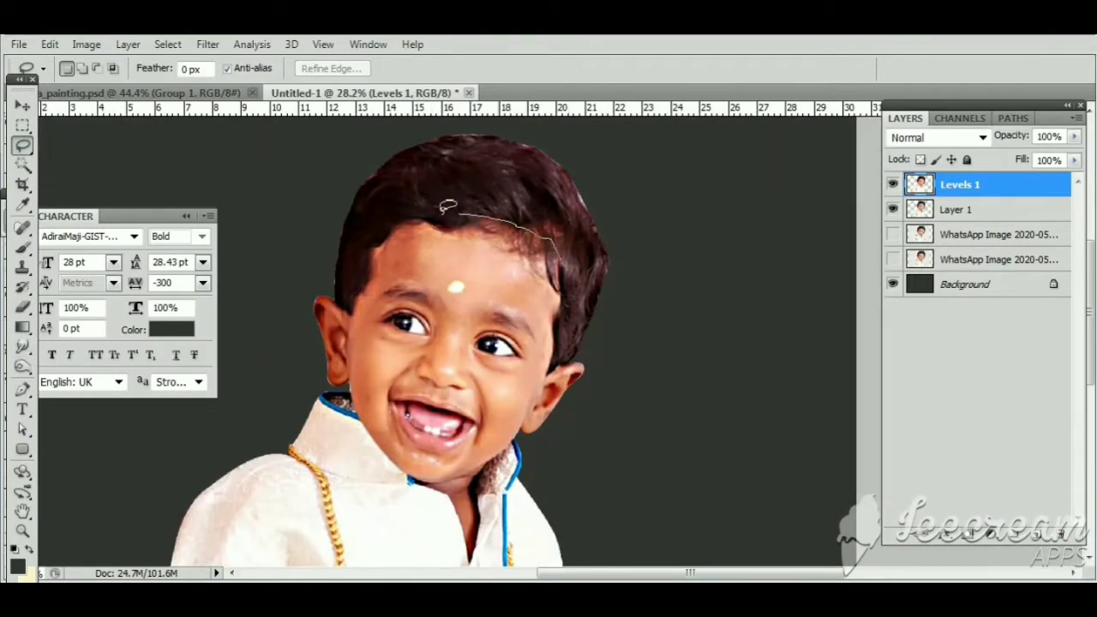
left_click_drag(331, 396, 518, 458)
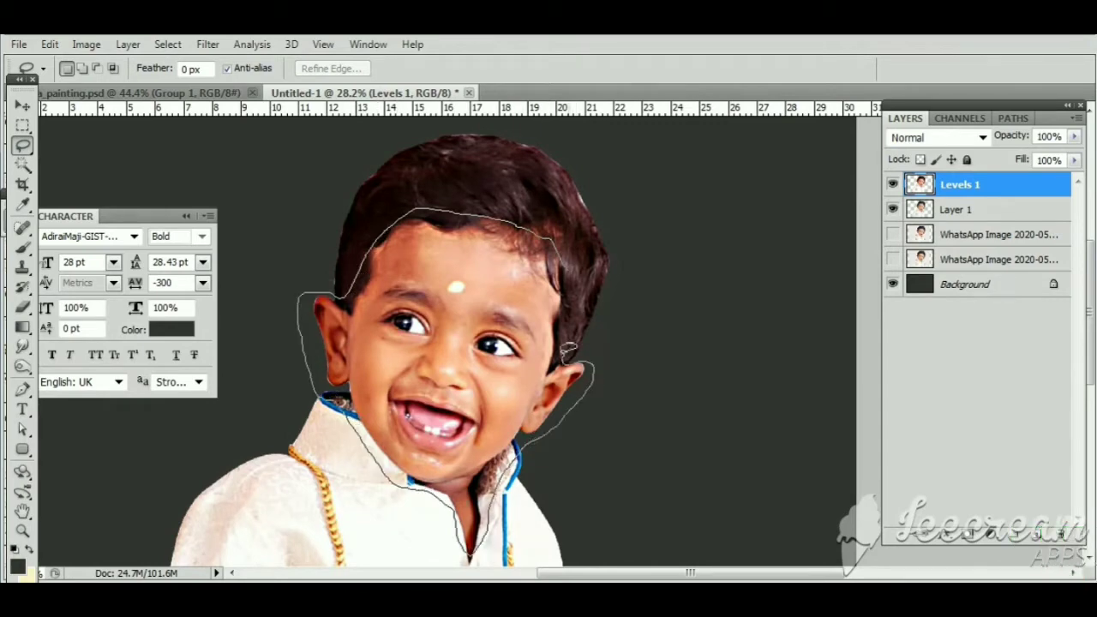
left_click_drag(518, 458, 569, 273)
right_click(502, 294)
left_click(552, 388)
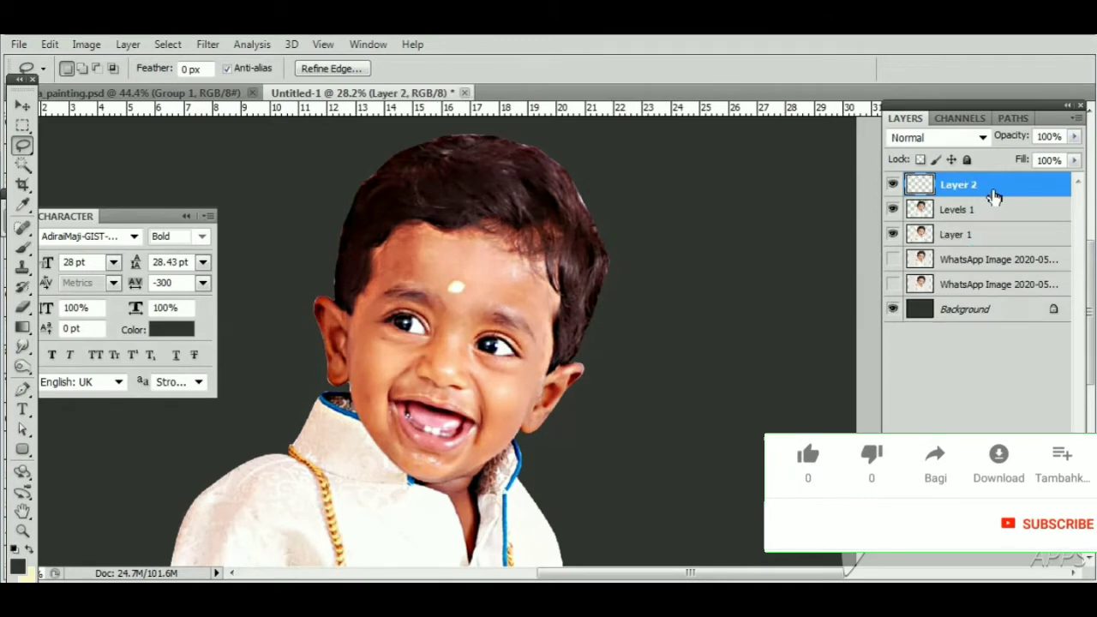
Switch to the Dodge tool at midtones, 50% exposure, with a 119 px brush
left_click(23, 346)
scroll(379, 274, "up", 2)
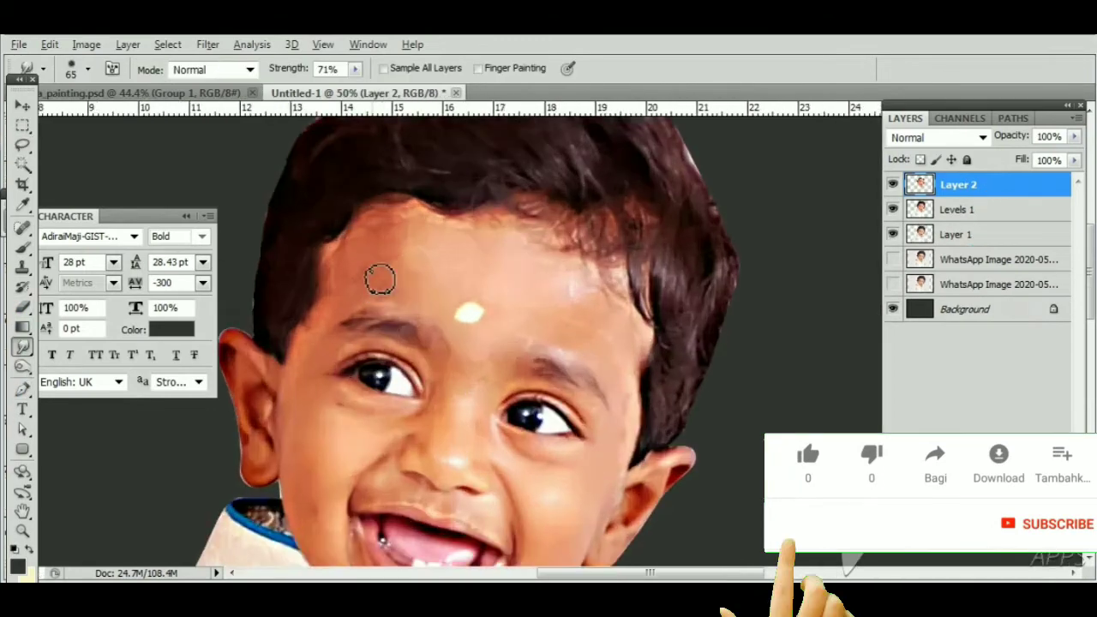
scroll(359, 265, "up", 2)
scroll(366, 276, "up", 2)
scroll(366, 276, "down", 3)
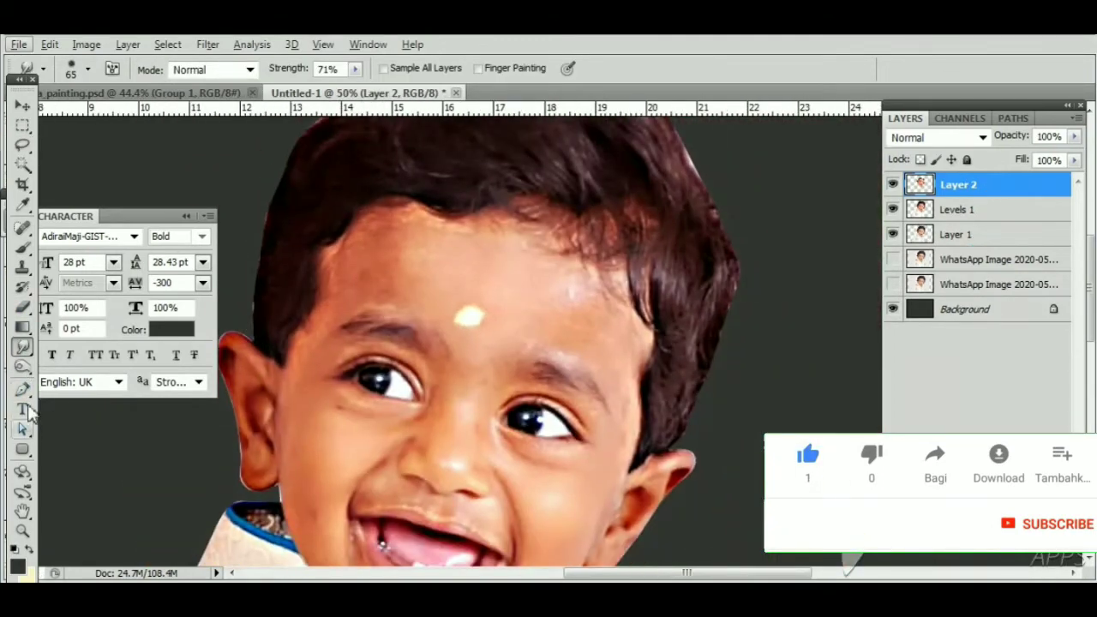
left_click(23, 367)
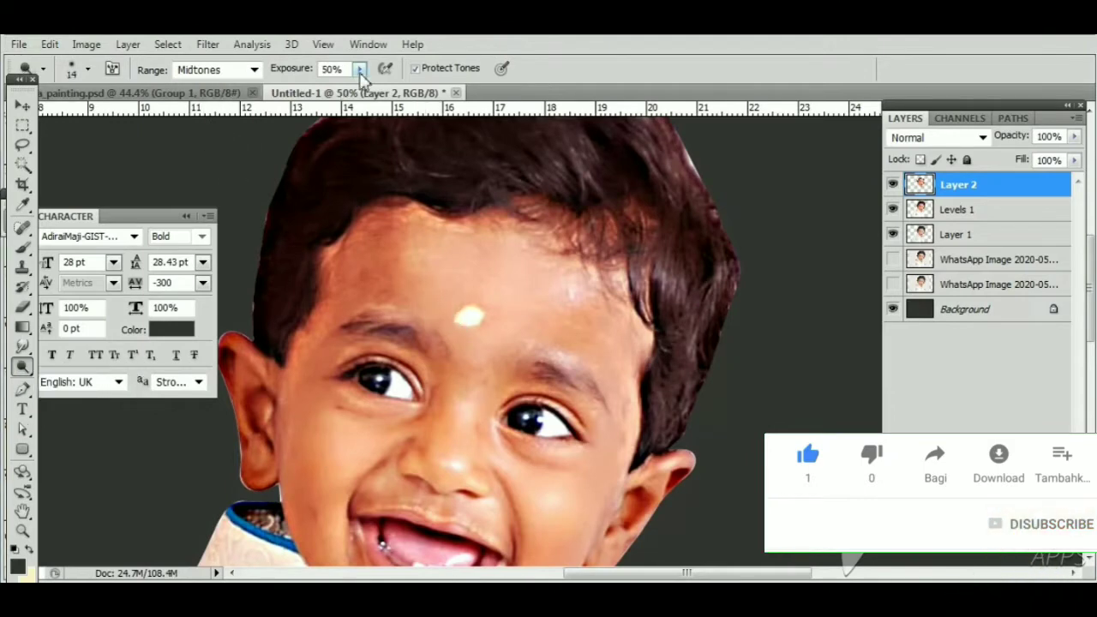
left_click(88, 70)
left_click_drag(78, 117, 125, 118)
left_click(369, 273)
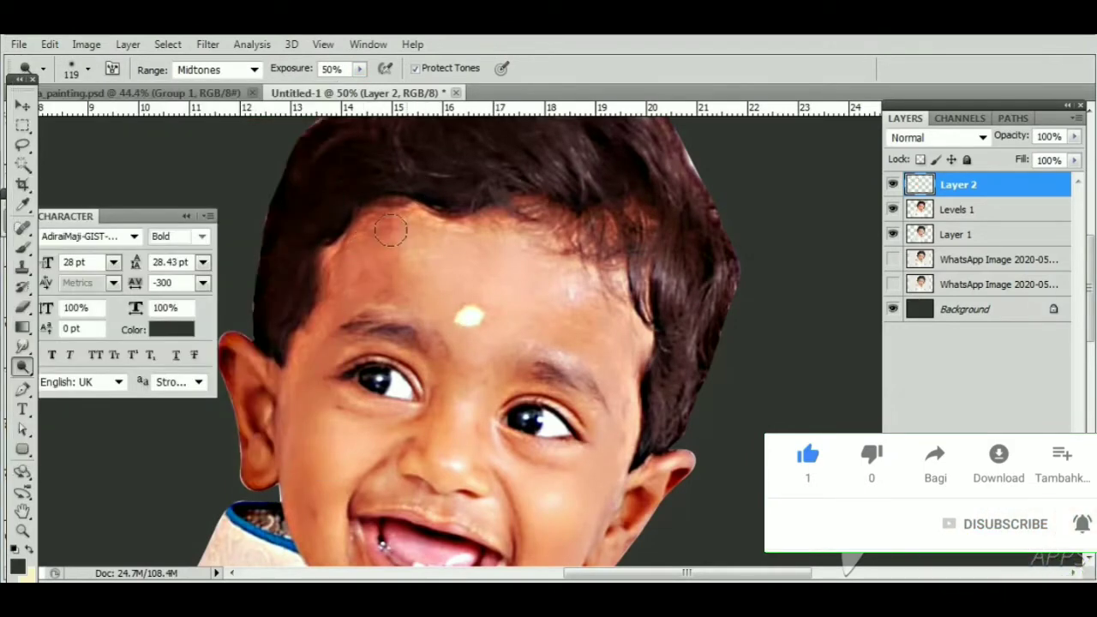
Dodge the child's forehead and left cheek to brighten them
mouse_move(588, 331)
left_mouse_down()
mouse_move(591, 343)
mouse_move(580, 277)
left_mouse_up()
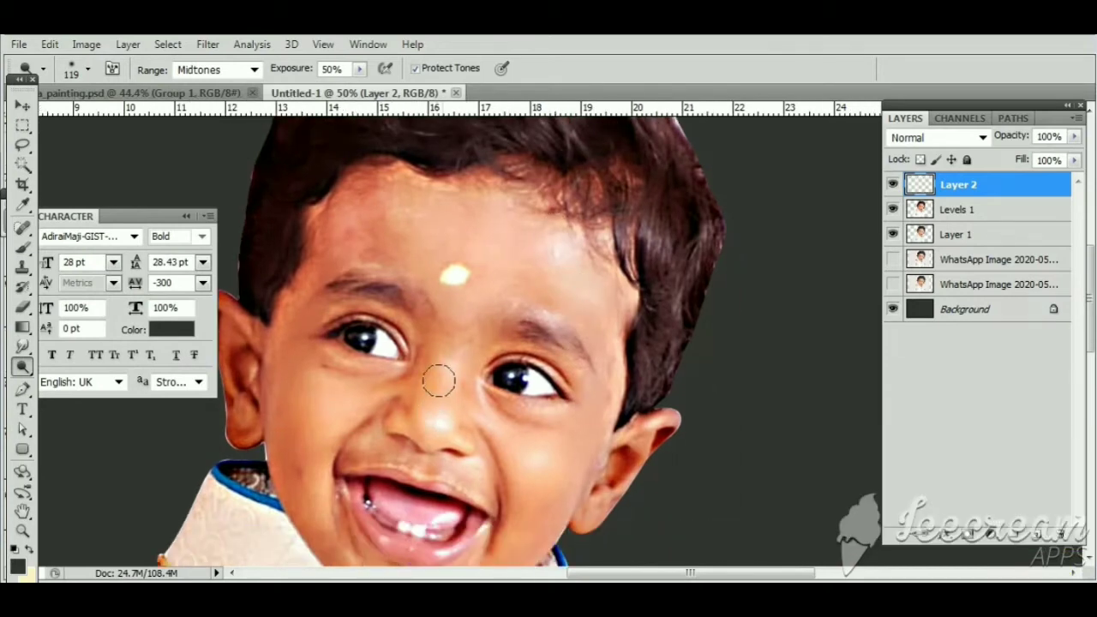
scroll(480, 403, "down", 2)
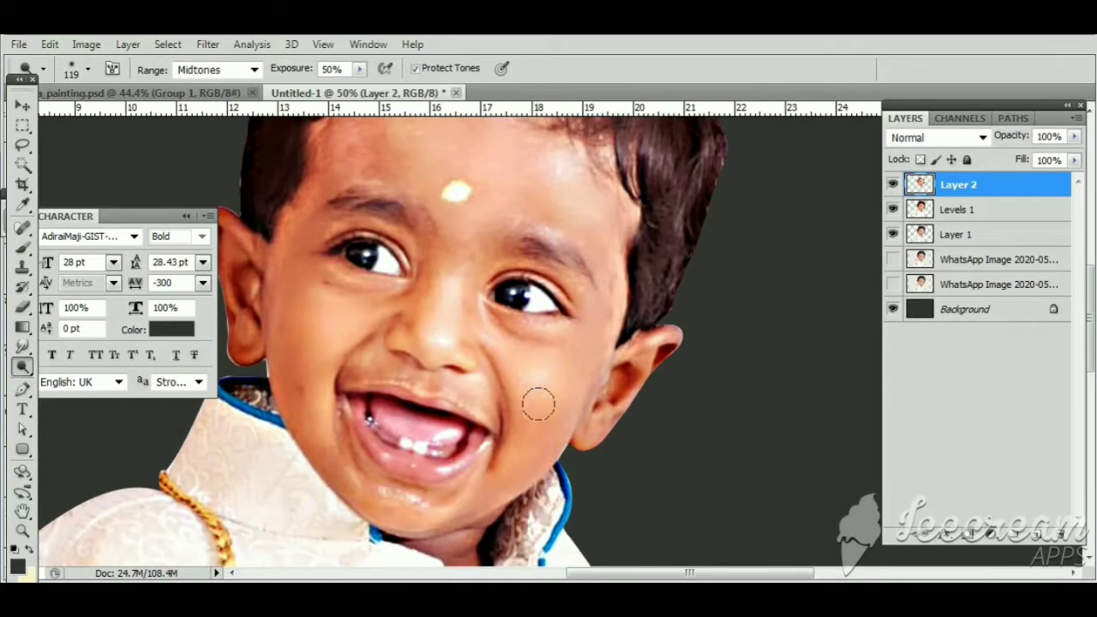
mouse_move(296, 370)
left_mouse_down()
mouse_move(299, 345)
mouse_move(300, 392)
left_mouse_up()
scroll(517, 420, "up", 1)
scroll(373, 463, "up", 1)
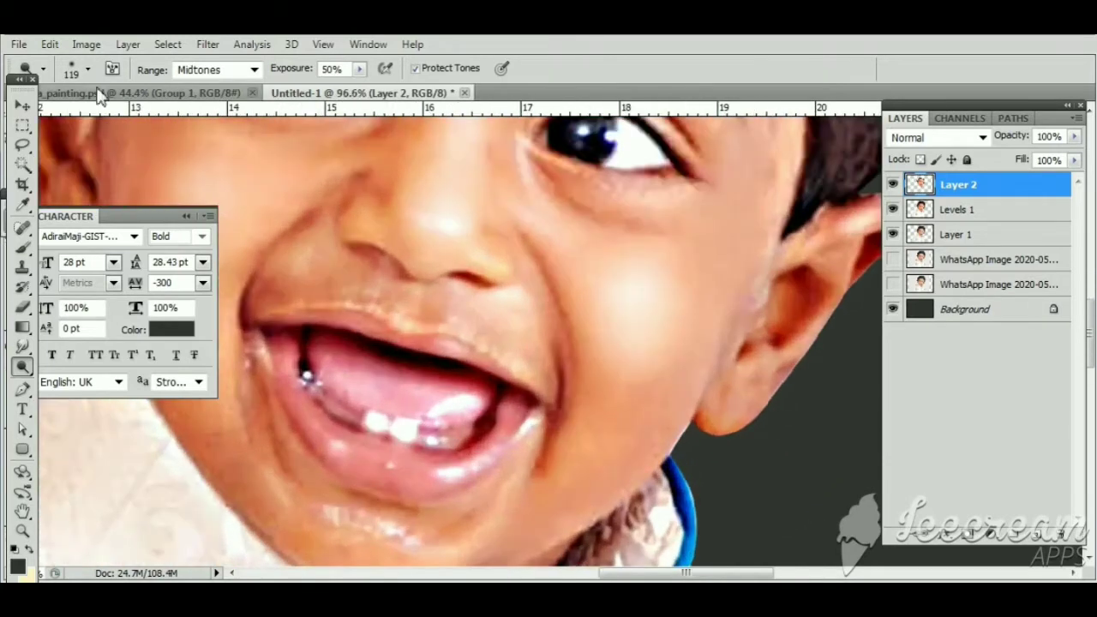
left_click(88, 70)
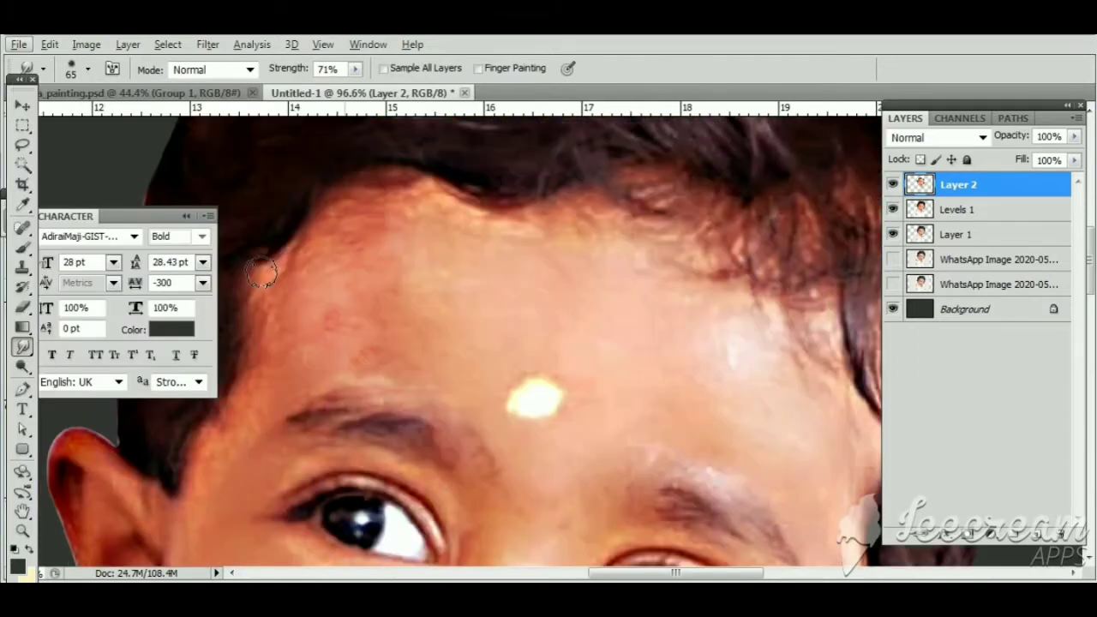
Smudge the forehead, hairline and skin around the bindi into soft strokes at 71% strength
left_click_drag(288, 293, 284, 312)
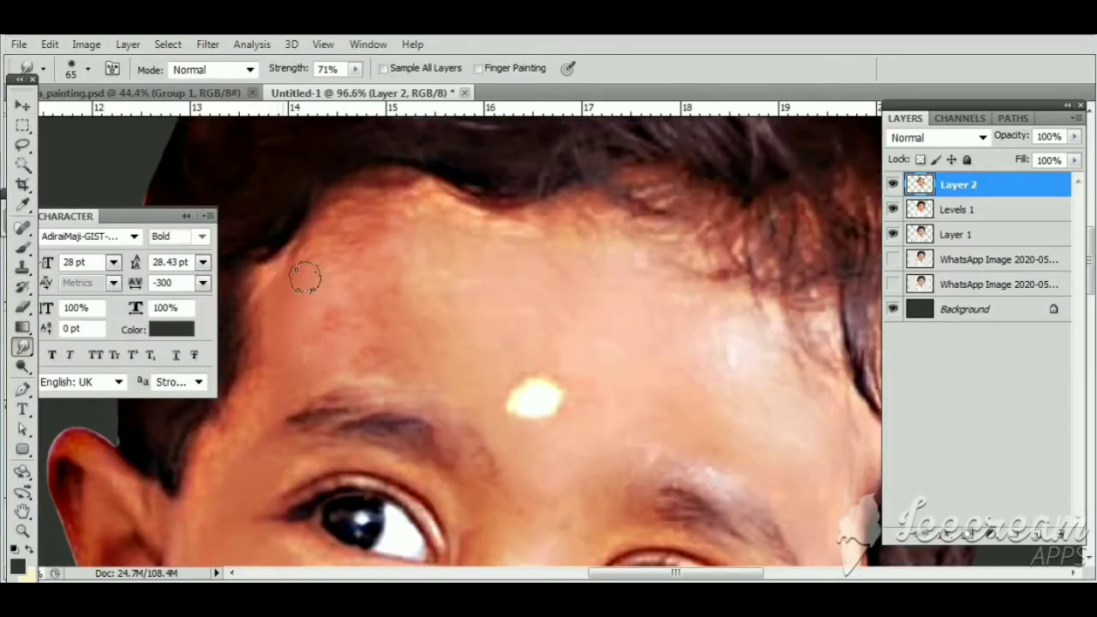
mouse_move(305, 277)
left_mouse_down()
mouse_move(280, 293)
mouse_move(355, 346)
mouse_move(458, 357)
mouse_move(417, 331)
mouse_move(471, 280)
mouse_move(470, 247)
mouse_move(335, 237)
mouse_move(433, 208)
mouse_move(523, 233)
mouse_move(395, 253)
left_mouse_up()
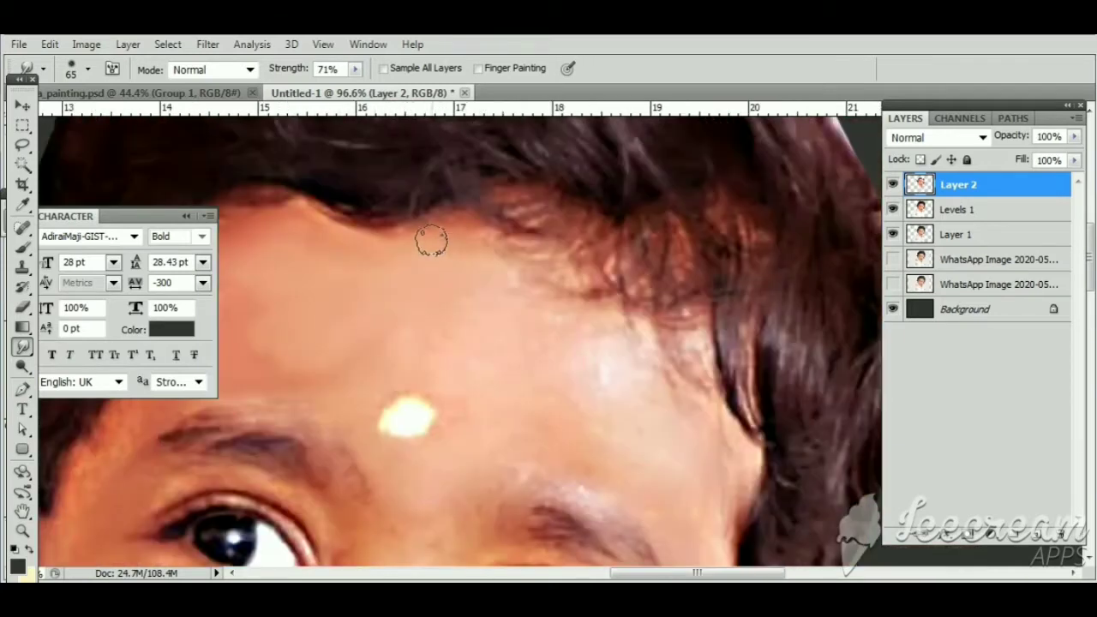
left_click_drag(574, 279, 431, 287)
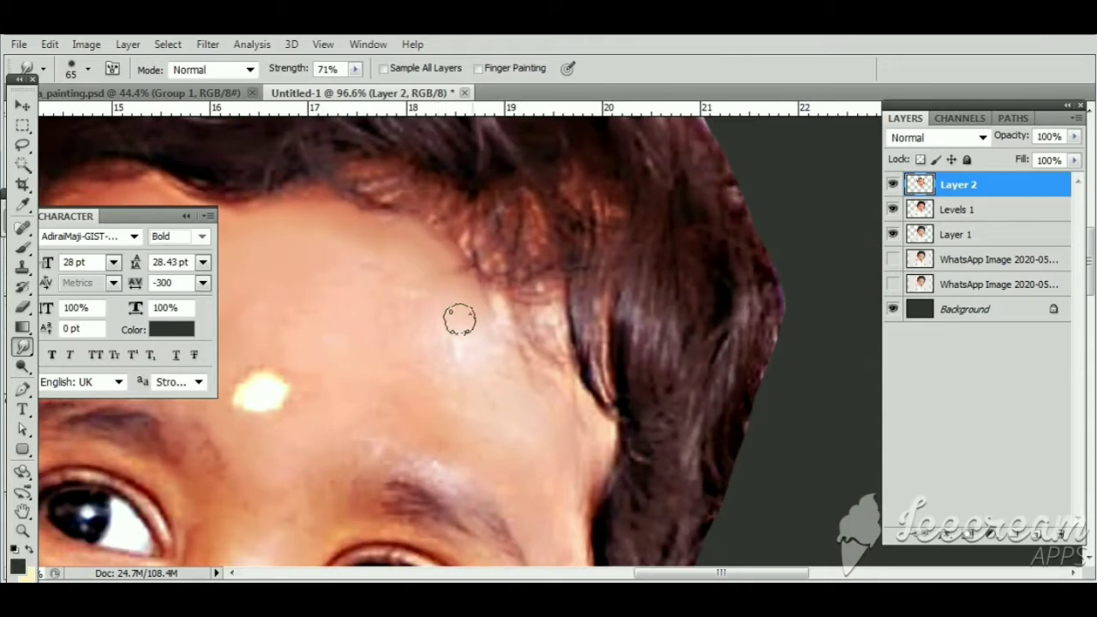
left_click_drag(483, 311, 505, 326)
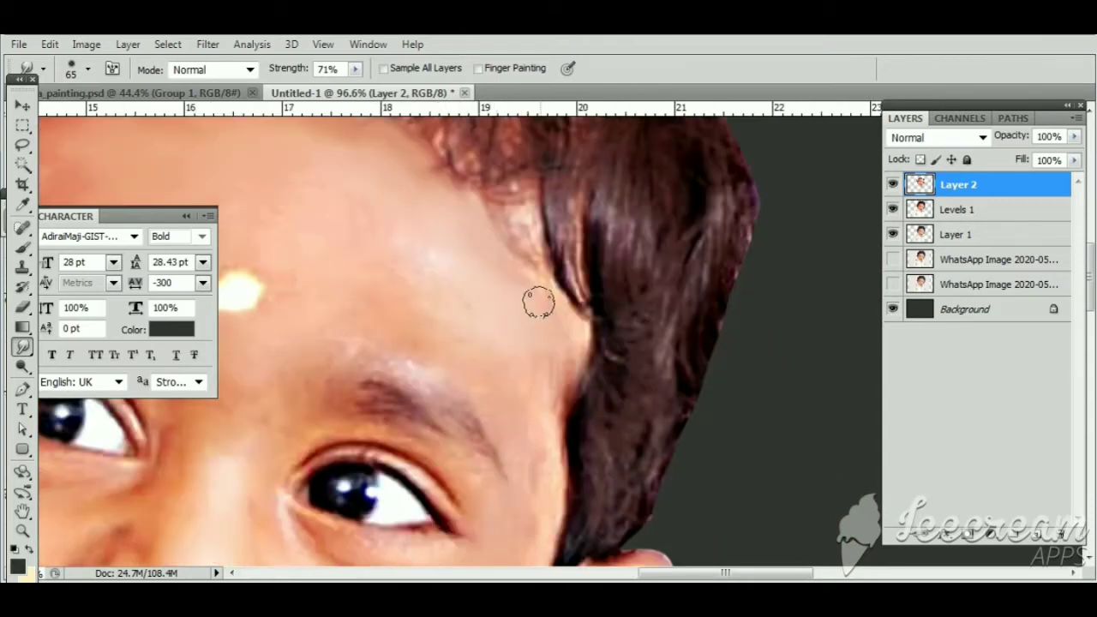
left_click_drag(543, 416, 594, 410)
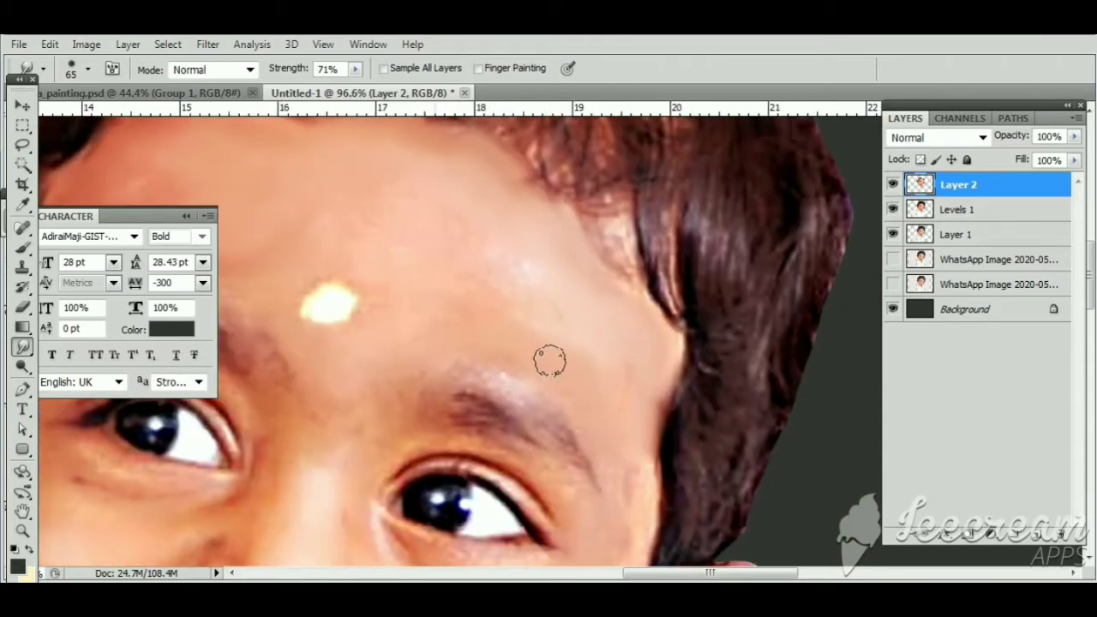
left_click_drag(329, 239, 377, 209)
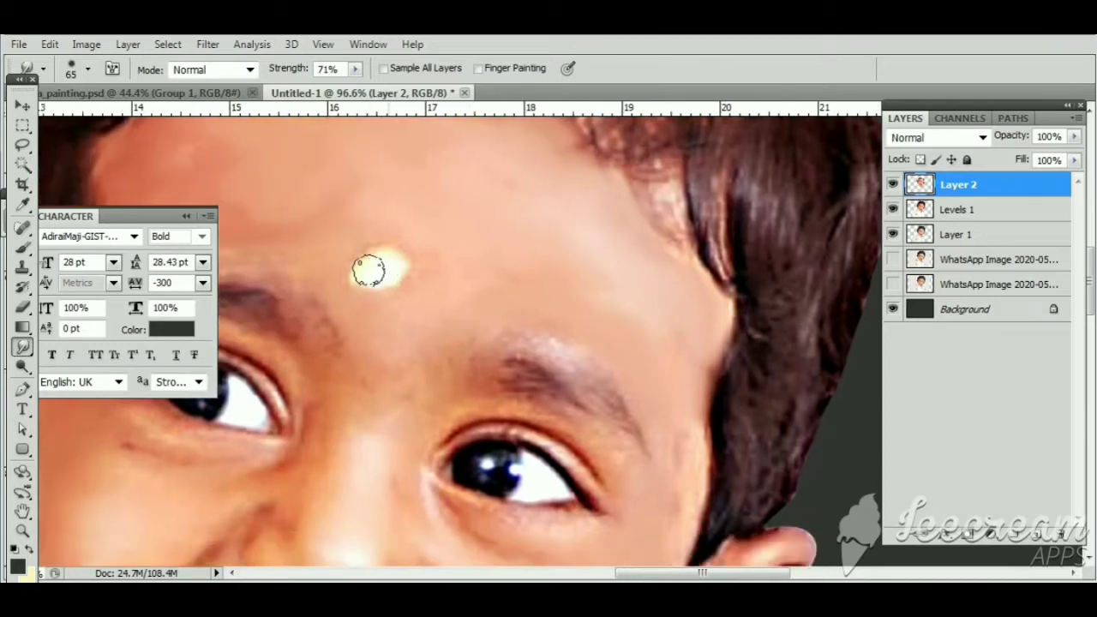
mouse_move(369, 269)
left_mouse_down()
mouse_move(445, 282)
mouse_move(339, 209)
mouse_move(294, 269)
left_mouse_up()
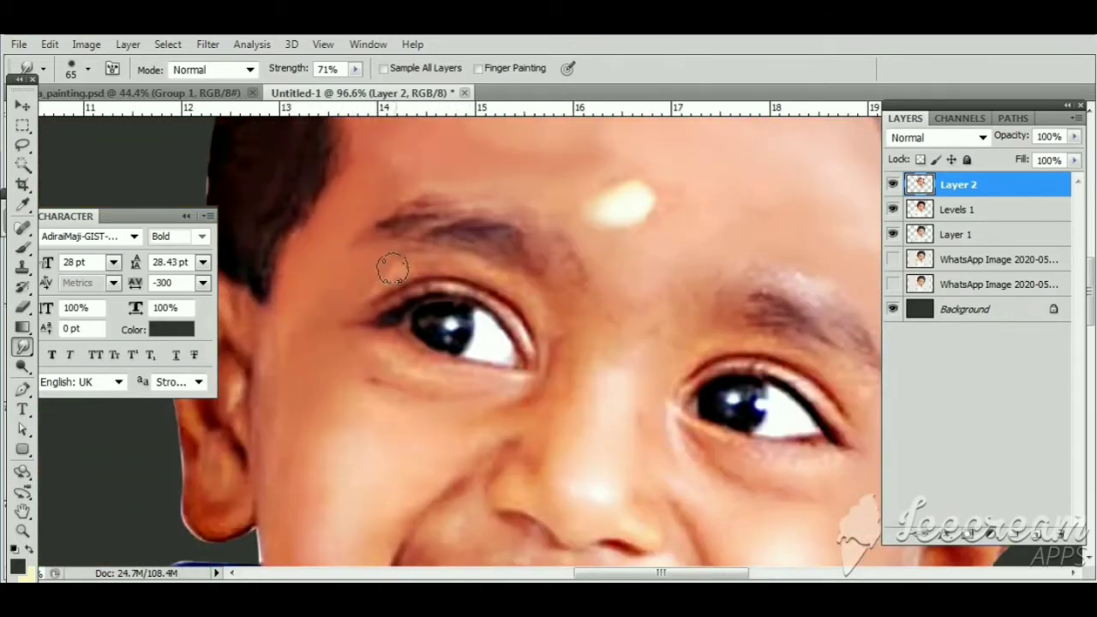
Smear the left eye's lashes, cheeks, jaw and white chin highlight into the surrounding skin
left_click_drag(377, 316, 339, 322)
left_click_drag(350, 404, 372, 330)
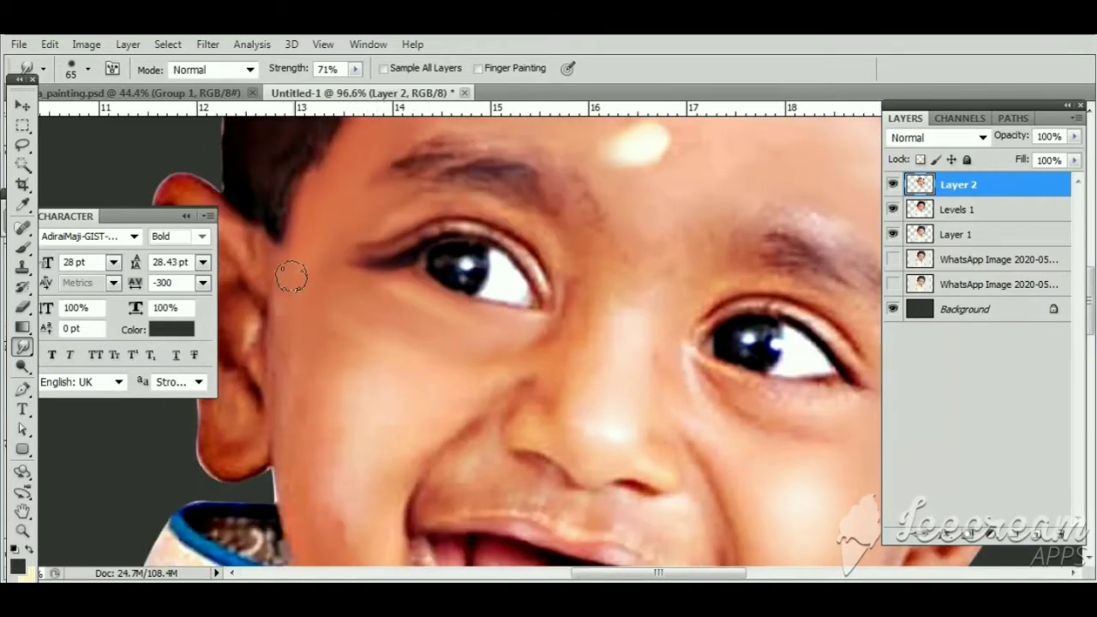
left_click_drag(305, 415, 309, 312)
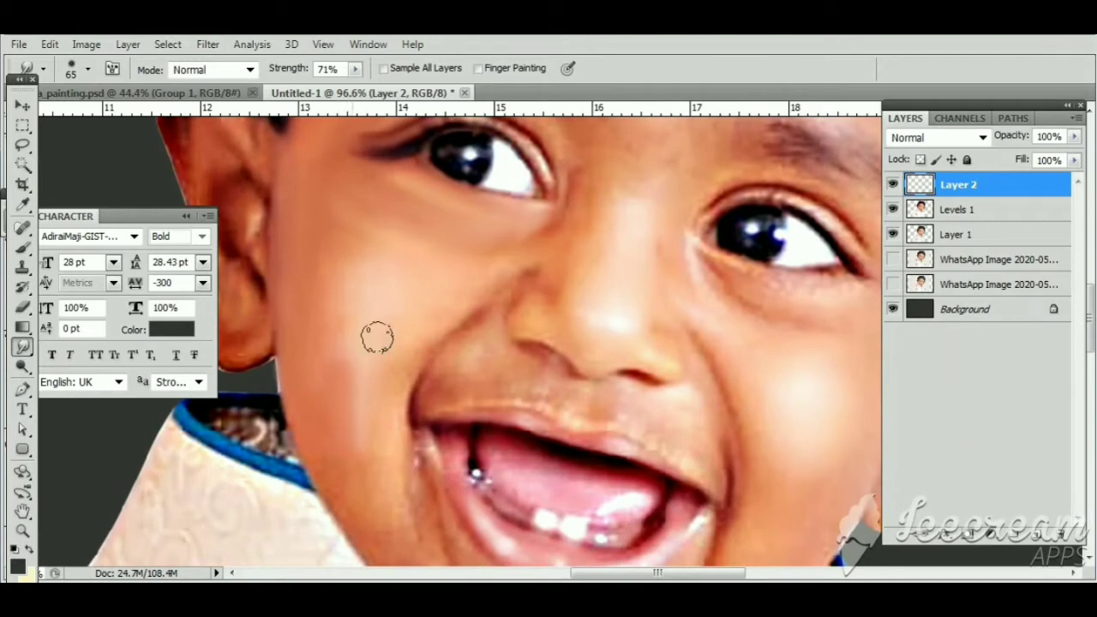
left_click_drag(382, 469, 369, 336)
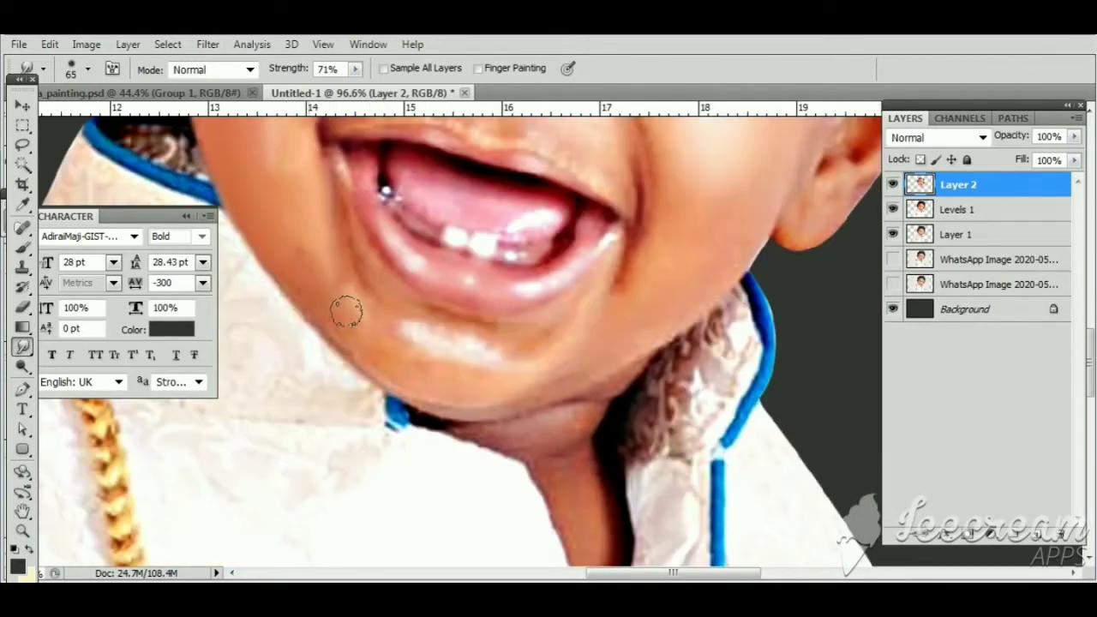
left_click_drag(437, 493, 365, 353)
mouse_move(338, 225)
left_mouse_down()
mouse_move(421, 335)
mouse_move(399, 363)
mouse_move(489, 395)
left_mouse_up()
left_click_drag(553, 339, 441, 381)
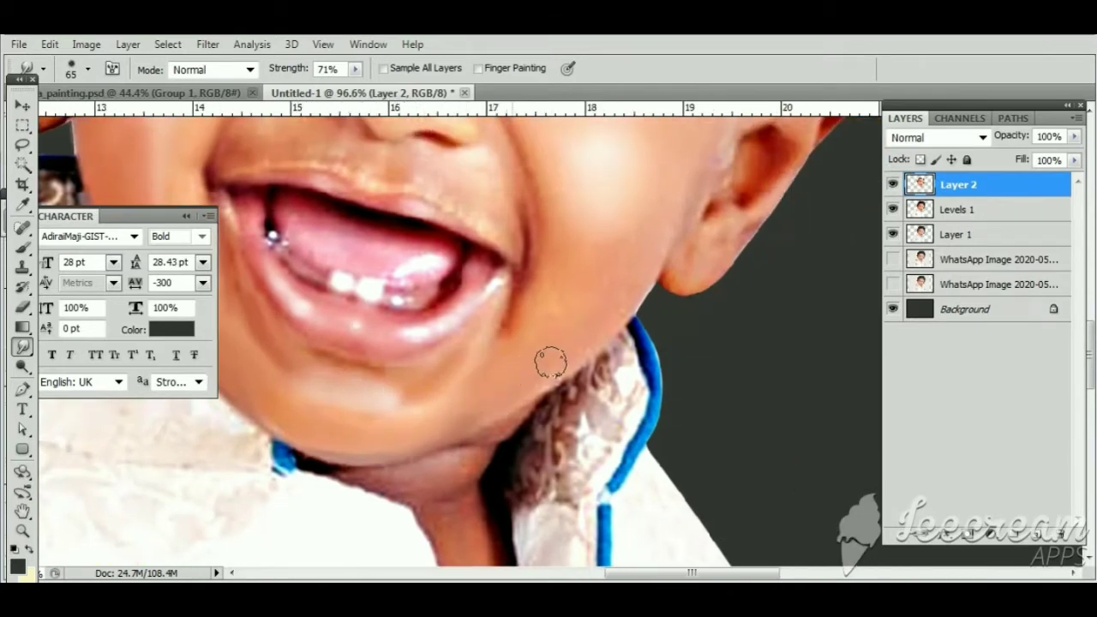
Smudge the upper lip, tongue, lip corners and nose shading into soft painted strokes
left_click_drag(532, 317, 511, 348)
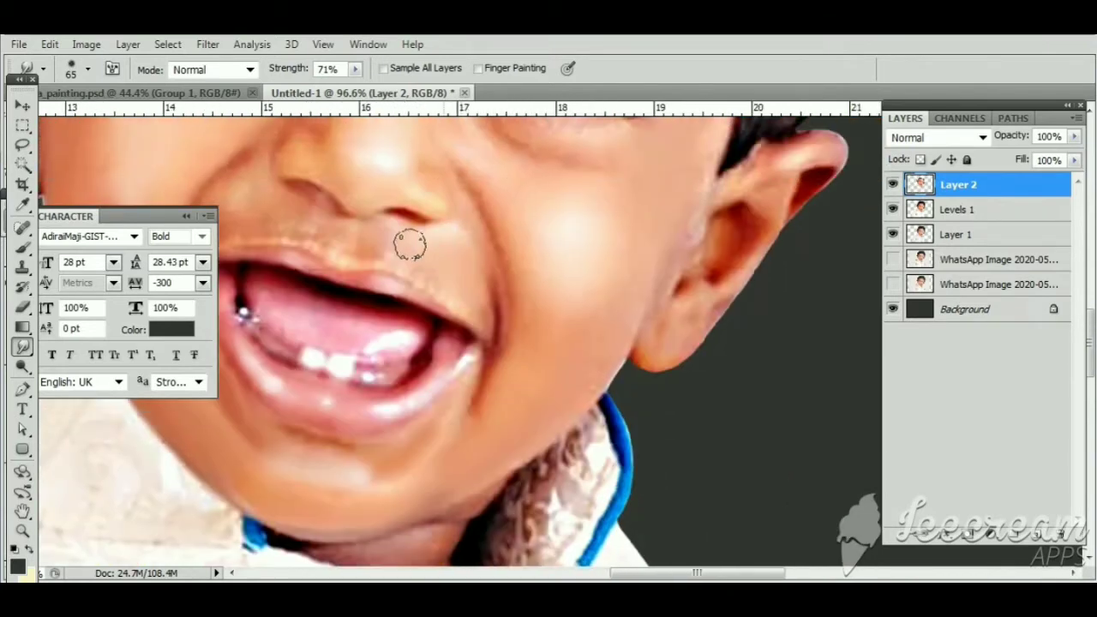
left_click_drag(421, 257, 480, 303)
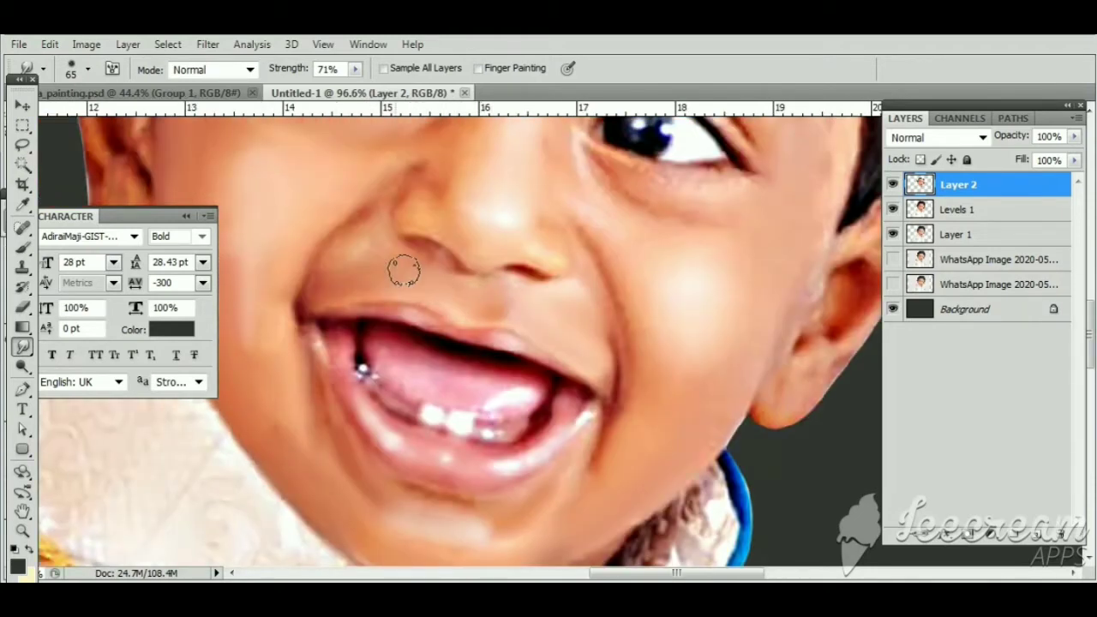
mouse_move(317, 338)
left_mouse_down()
mouse_move(360, 363)
mouse_move(507, 390)
mouse_move(485, 431)
mouse_move(557, 431)
mouse_move(497, 465)
mouse_move(443, 460)
left_mouse_up()
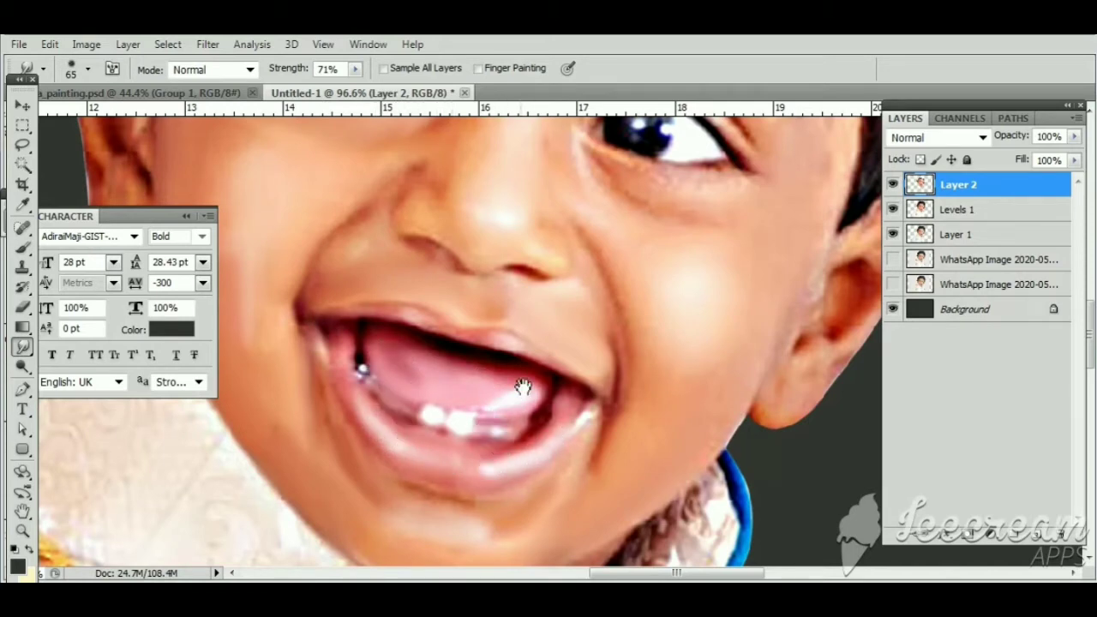
scroll(522, 386, "up", 2)
scroll(522, 386, "right", 2)
mouse_move(336, 288)
left_mouse_down()
mouse_move(379, 311)
mouse_move(413, 243)
left_mouse_up()
scroll(379, 325, "up", 2)
left_click_drag(379, 325, 340, 358)
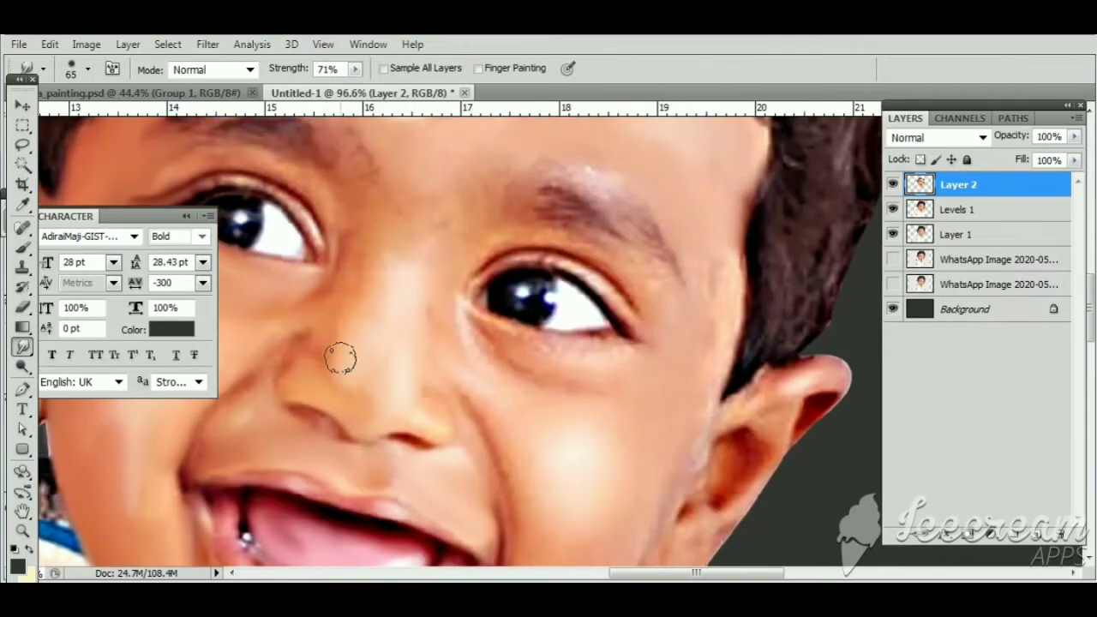
Shrink the Smudge brush to 32 px and soften the upper eyelid edge
scroll(335, 343, "left", 2)
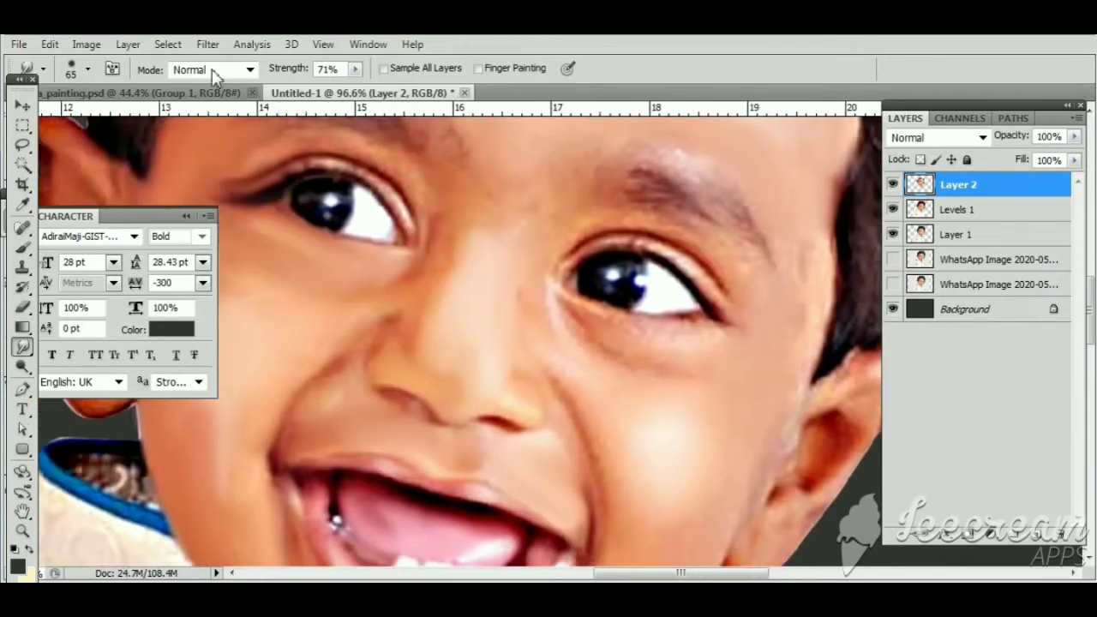
left_click(87, 69)
left_click(402, 331)
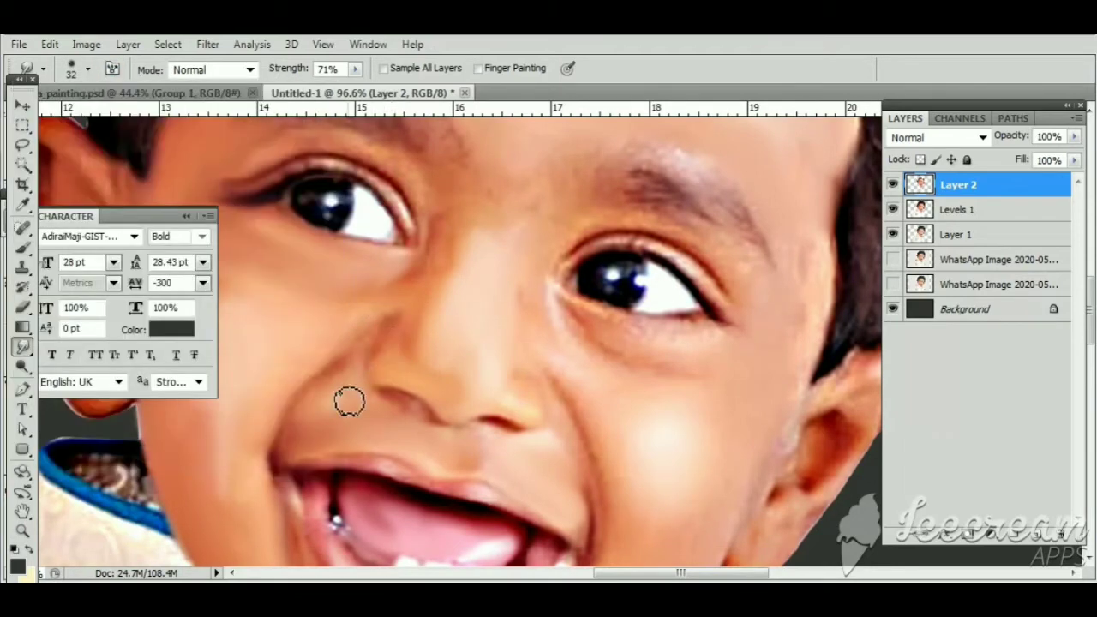
scroll(533, 514, "up", 3)
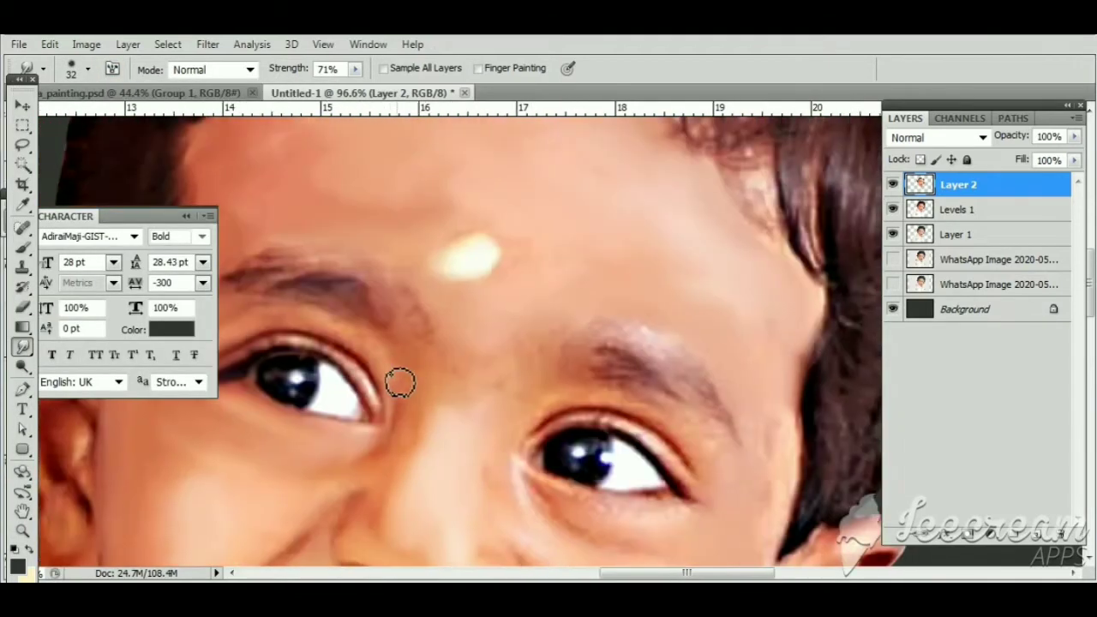
scroll(487, 460, "left", 1)
scroll(488, 460, "up", 1)
left_click_drag(467, 447, 351, 417)
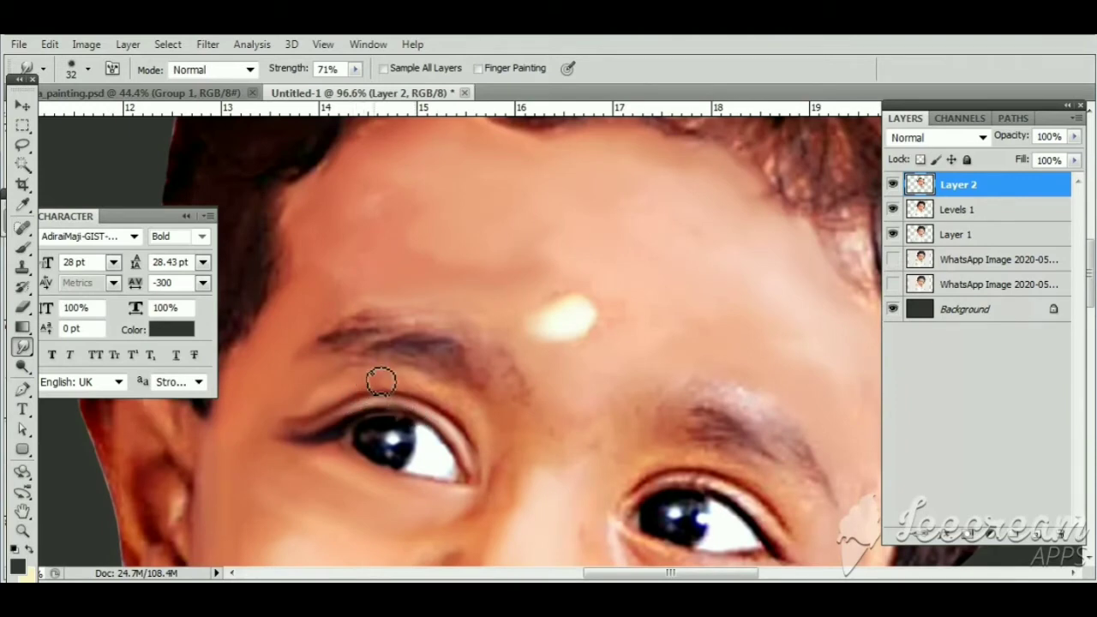
Smooth the crease under the eye and the skin at the inner eye corner
scroll(353, 363, "right", 3)
scroll(353, 363, "down", 1)
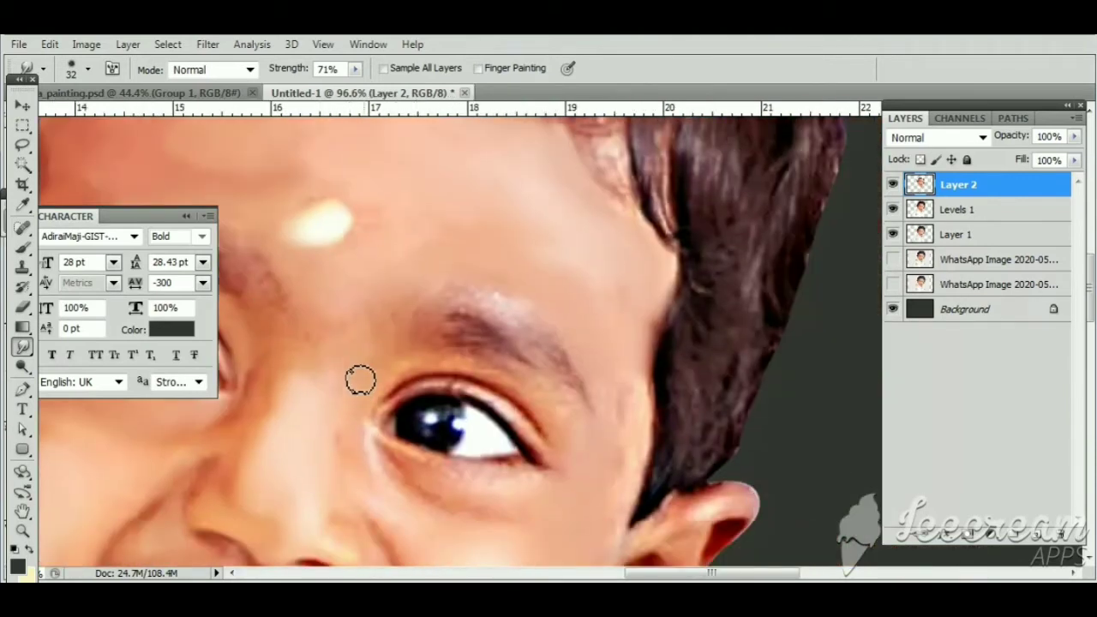
scroll(328, 397, "down", 1)
scroll(328, 397, "right", 1)
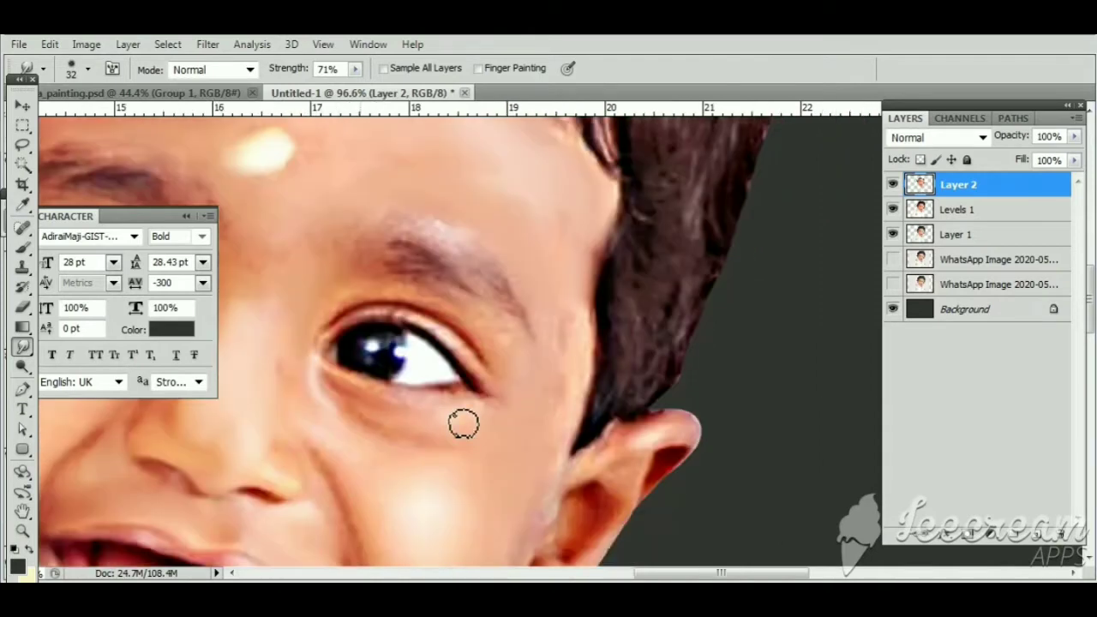
mouse_move(381, 403)
left_mouse_down()
mouse_move(451, 411)
mouse_move(497, 394)
mouse_move(514, 404)
left_mouse_up()
scroll(514, 405, "up", 1)
scroll(514, 404, "left", 1)
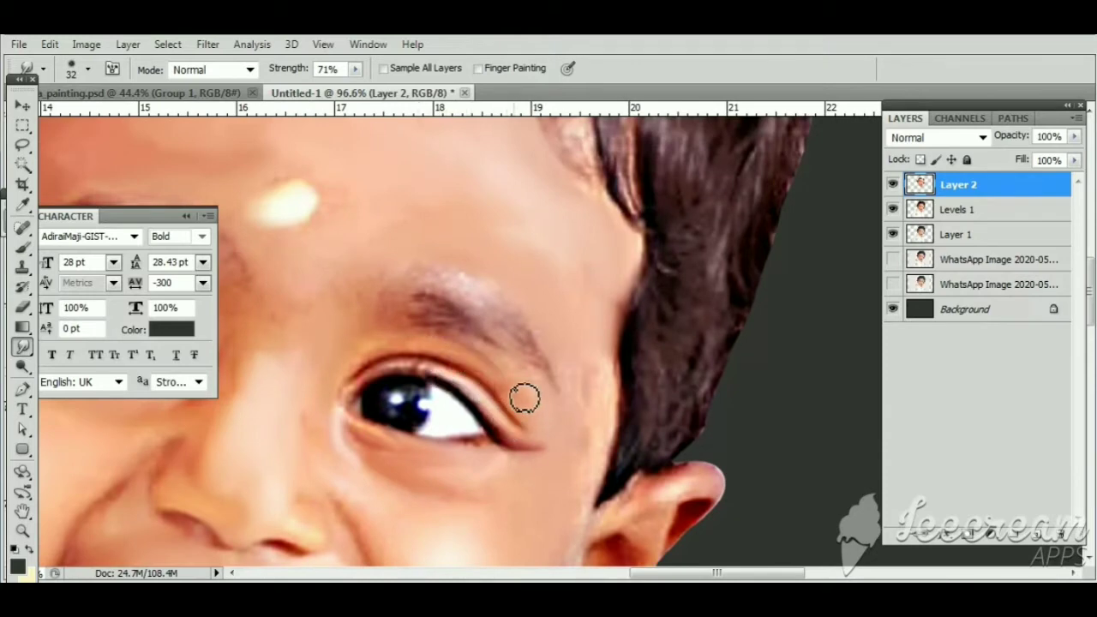
left_click_drag(373, 377, 341, 427)
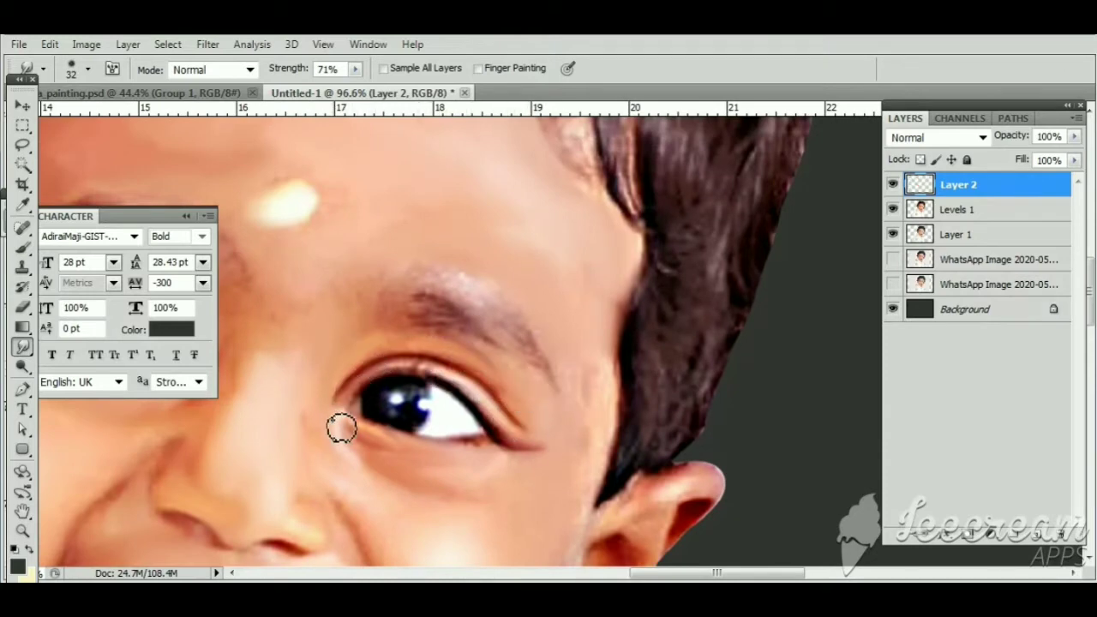
Smear the edge between cheek and ear and the earlobe edge
scroll(441, 359, "up", 1)
scroll(519, 465, "down", 2)
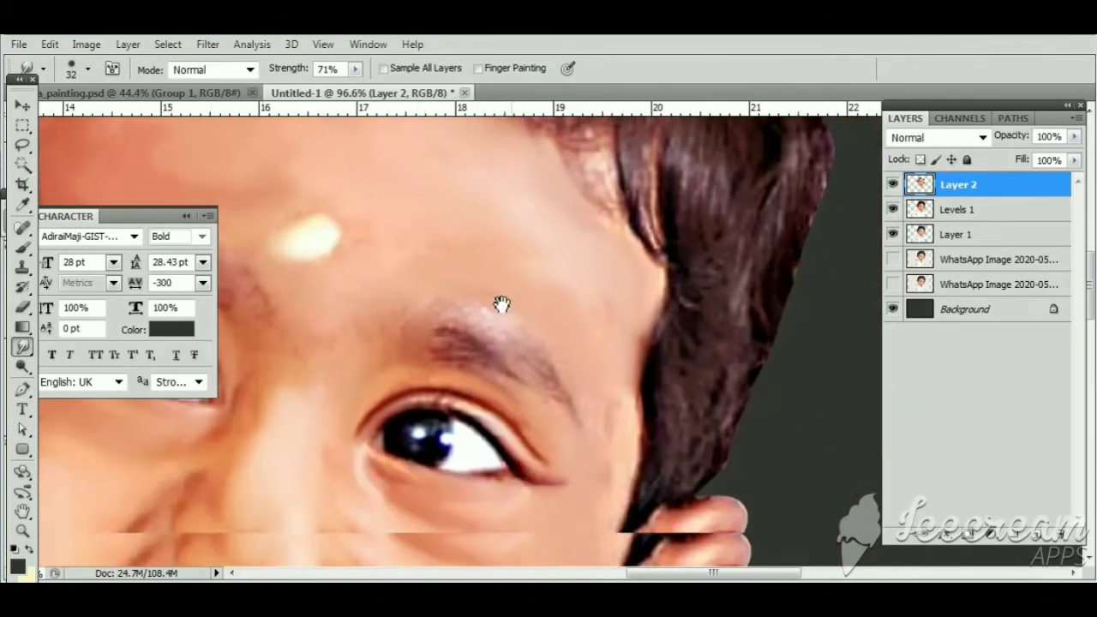
scroll(502, 306, "down", 3)
left_click_drag(541, 318, 530, 339)
left_click_drag(506, 434, 532, 423)
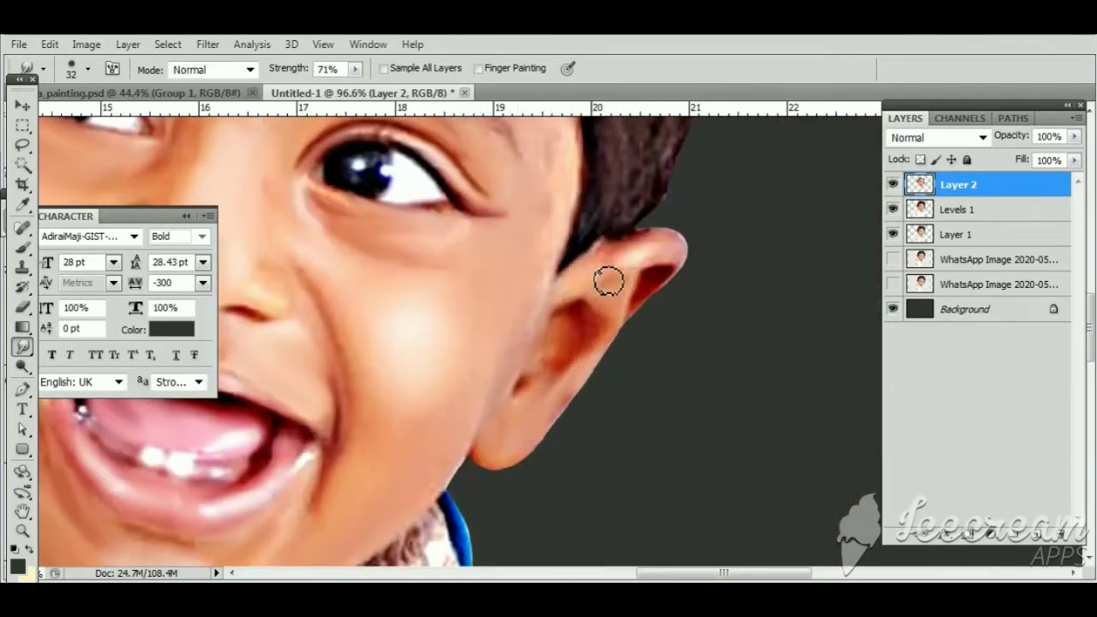
mouse_move(580, 246)
left_mouse_down()
mouse_move(632, 313)
mouse_move(615, 336)
left_mouse_up()
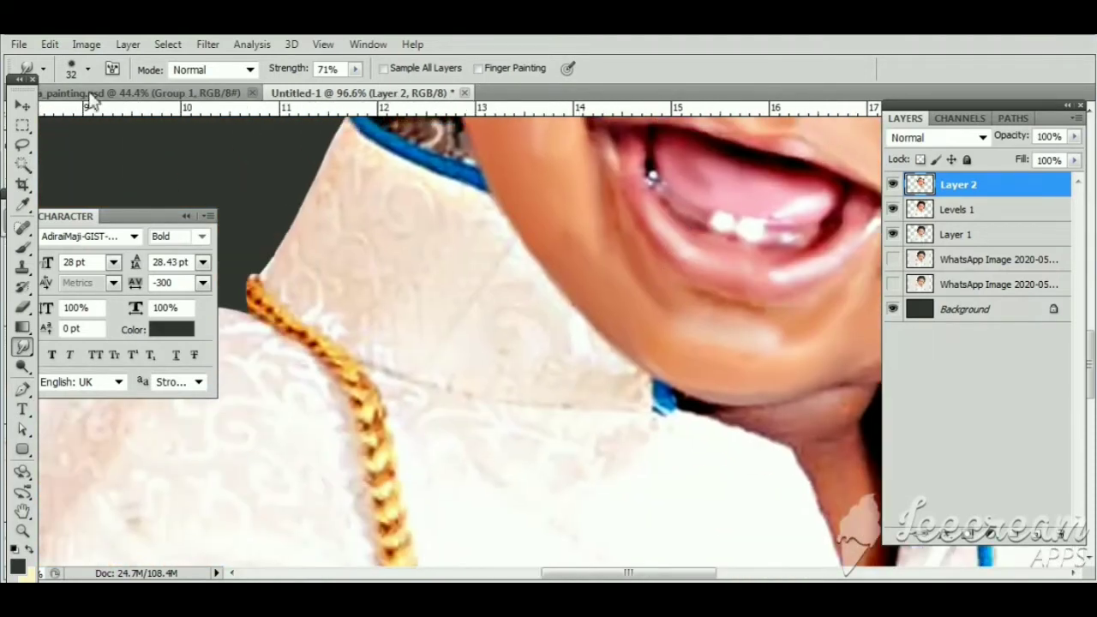
left_click(88, 69)
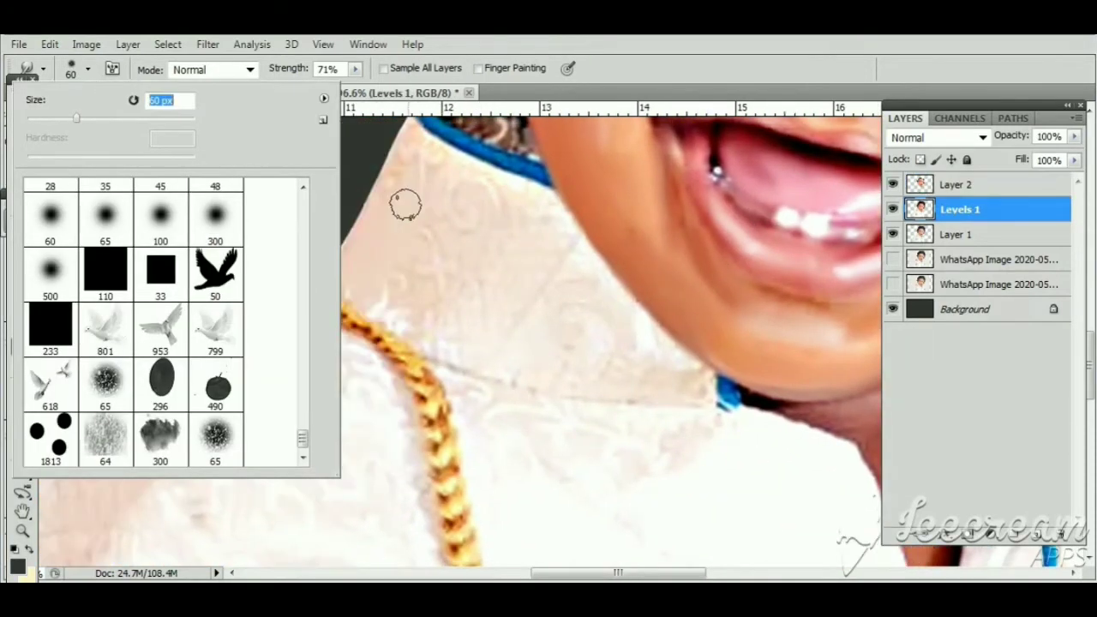
Set the smudge size to 60 px, dismiss the size warning, and select Layer 2
left_click(405, 204)
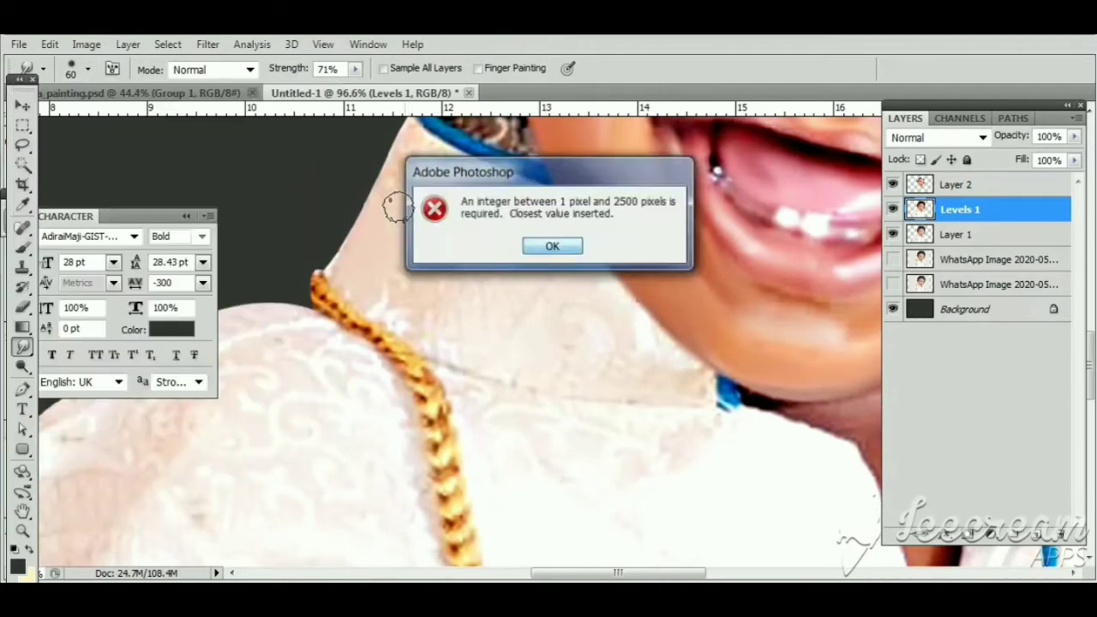
left_click(527, 244)
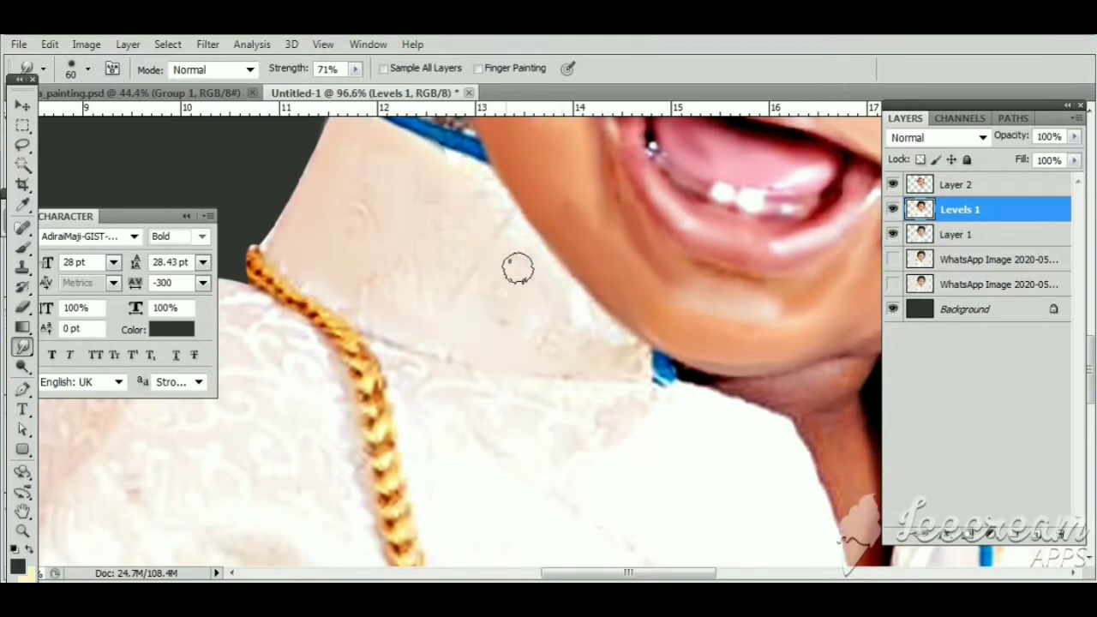
key("alt+bracketright")
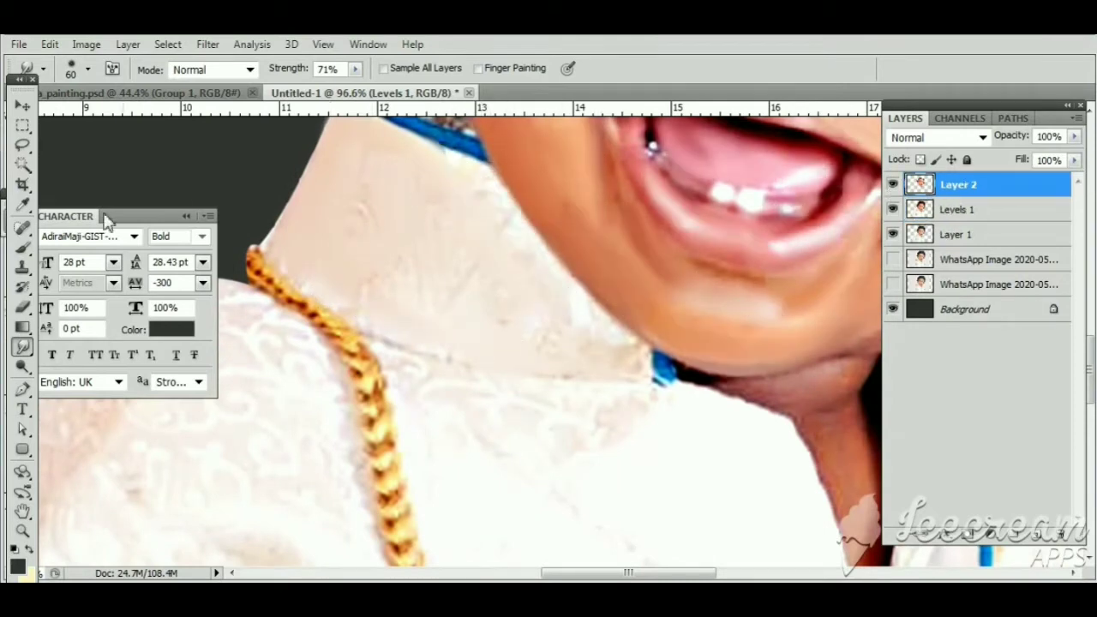
Make the Brush tool a 33 px tip at 100% opacity
key("b")
left_click(87, 68)
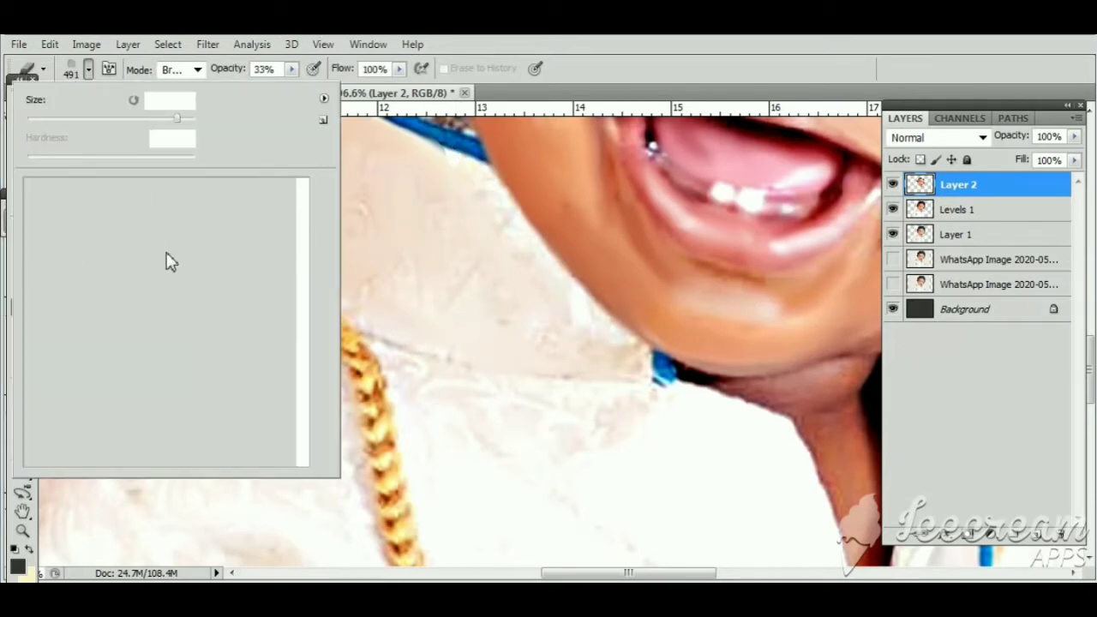
left_click_drag(304, 377, 306, 238)
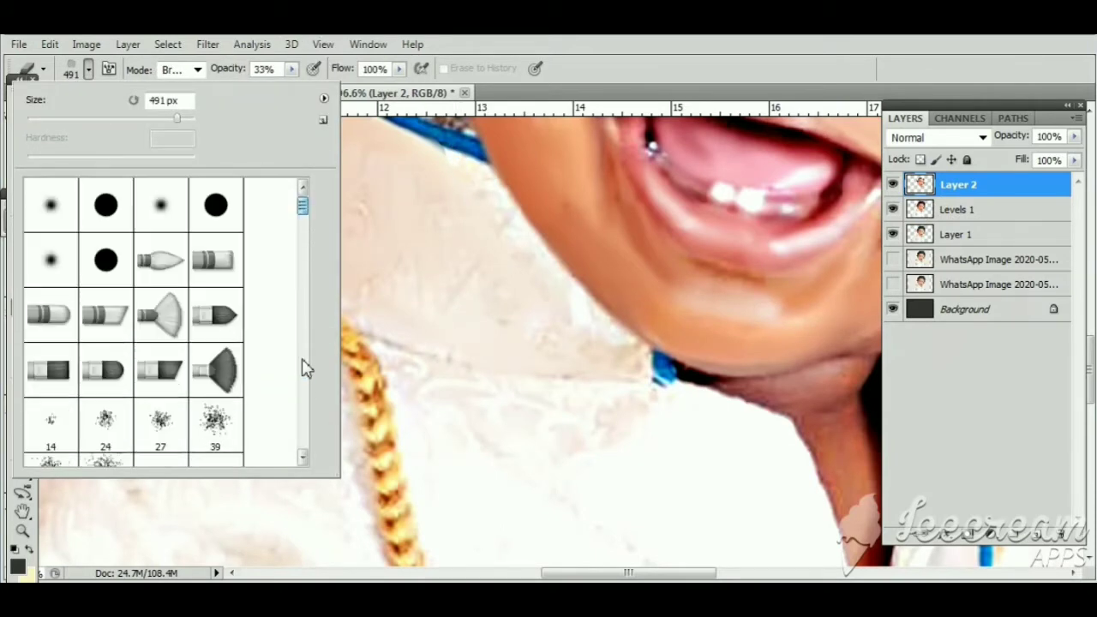
left_click(55, 119)
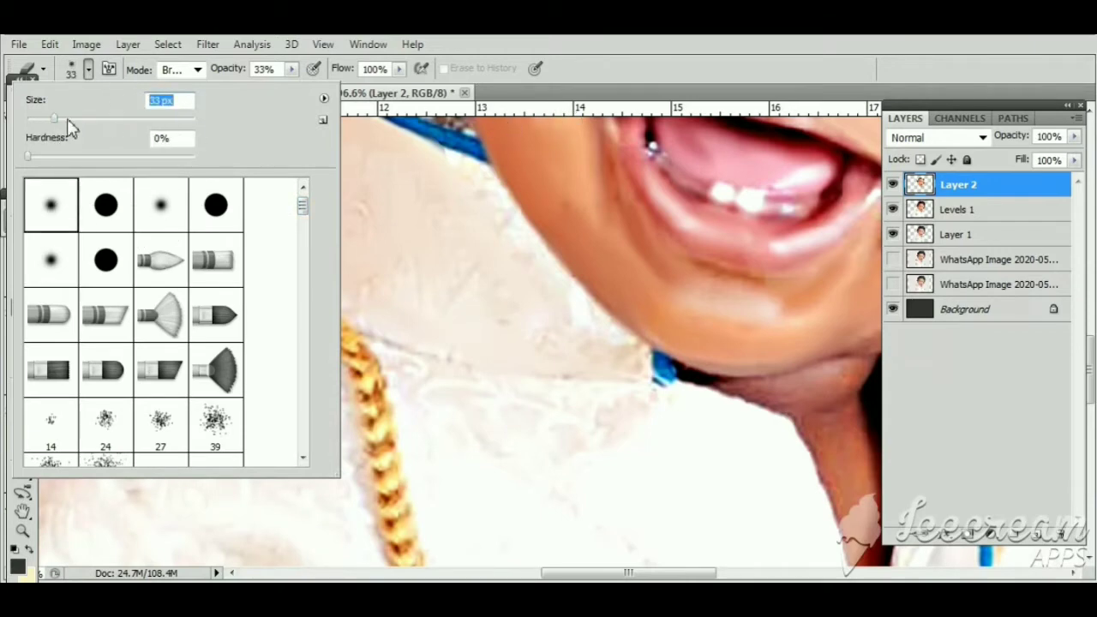
left_click(451, 161)
left_click(291, 68)
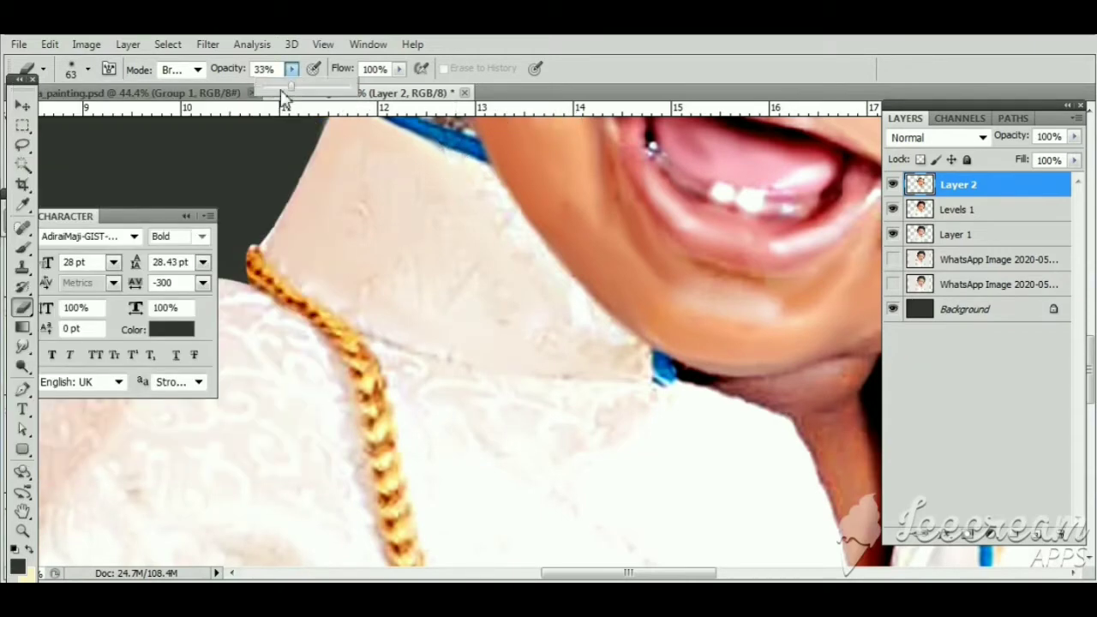
left_click(442, 144)
Pan to the neck and blue cord and switch to the Smudge tool (R)
left_click_drag(641, 364, 382, 323)
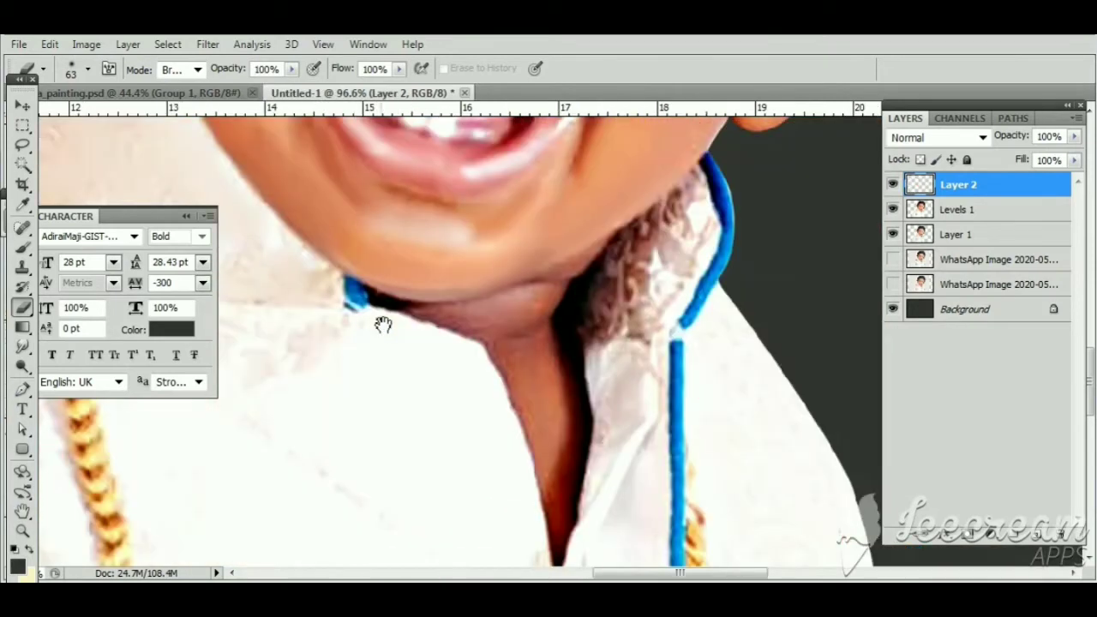
left_click(49, 44)
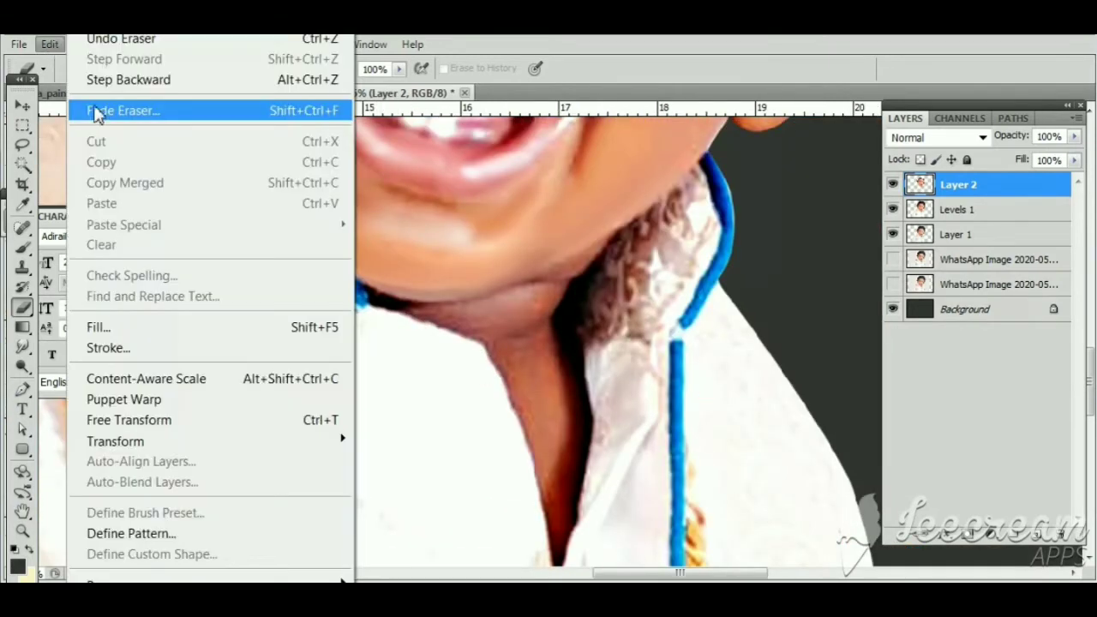
key("Escape")
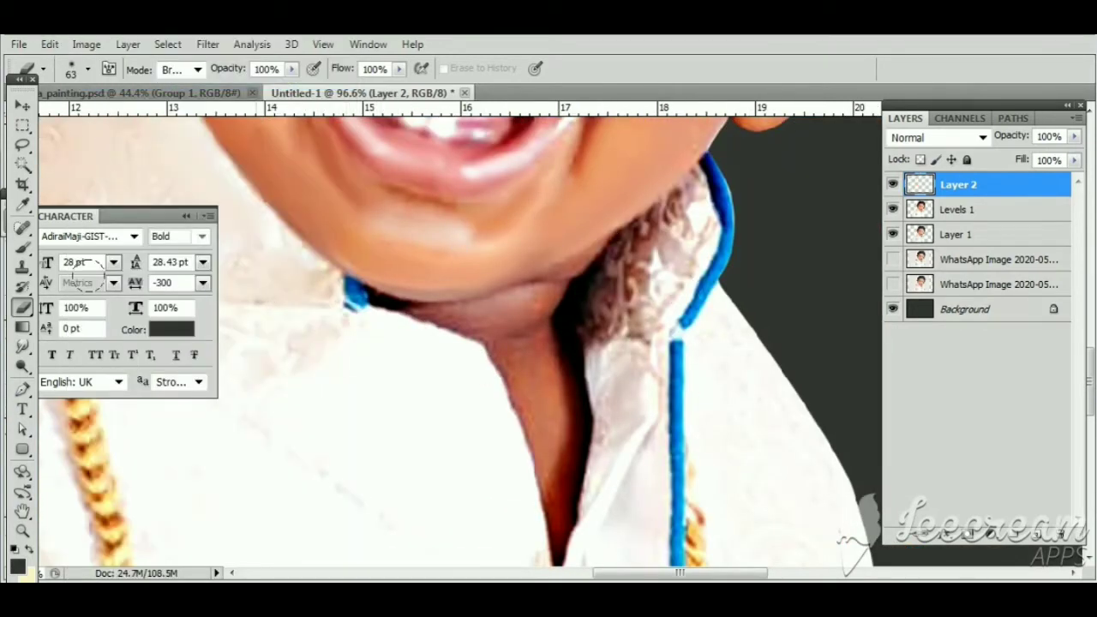
key("r")
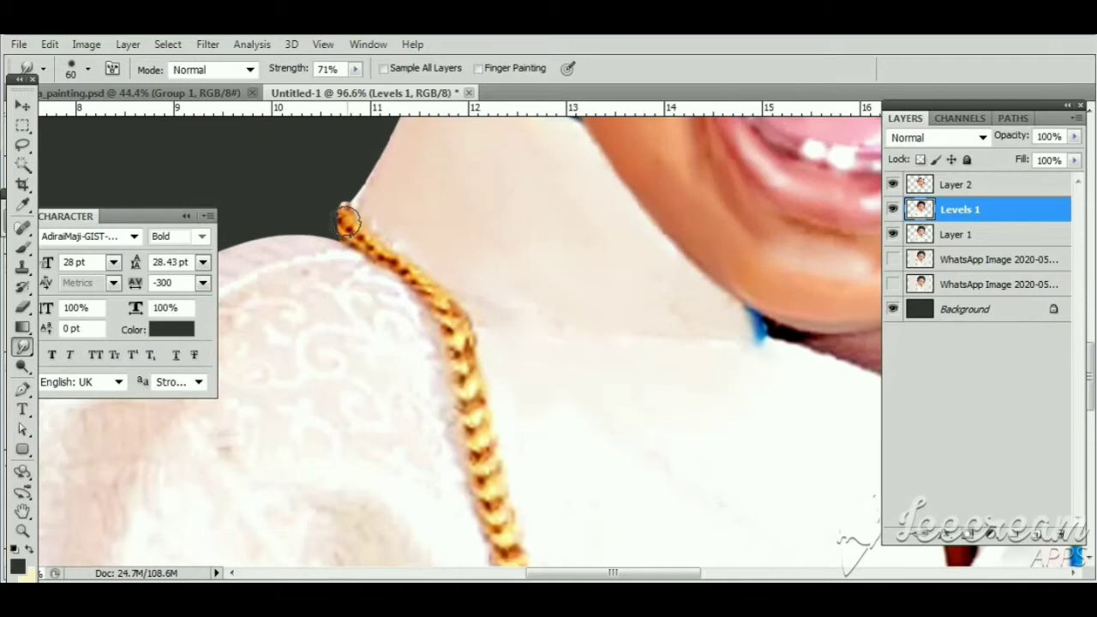
Smudge the gold chain below the neck into smooth strokes
mouse_move(343, 213)
left_mouse_down()
mouse_move(420, 288)
mouse_move(489, 454)
left_mouse_up()
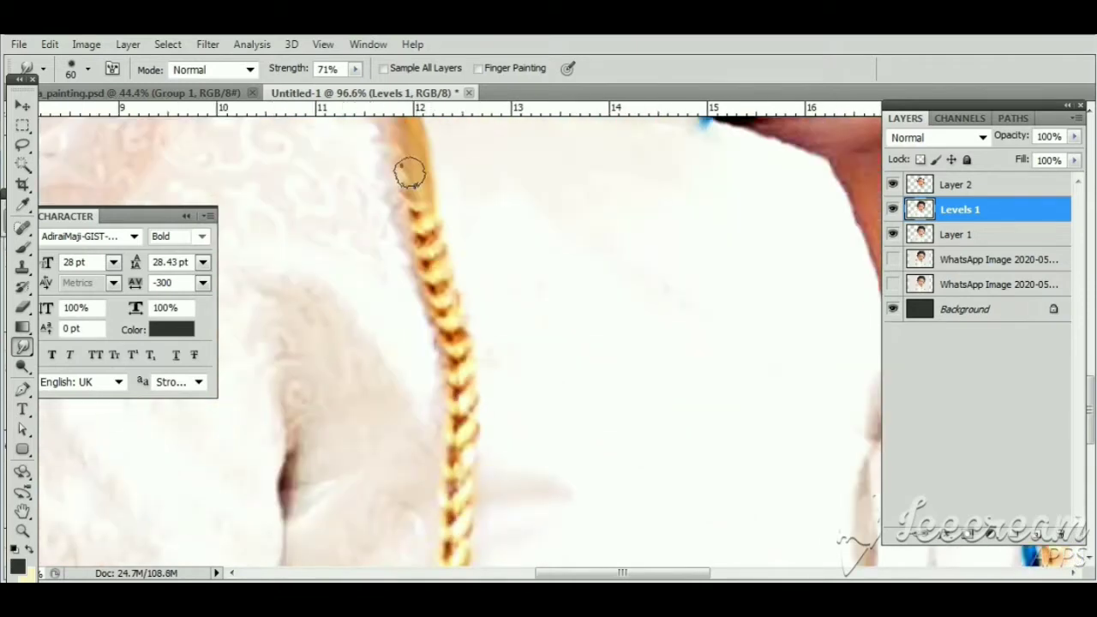
left_click_drag(403, 171, 465, 426)
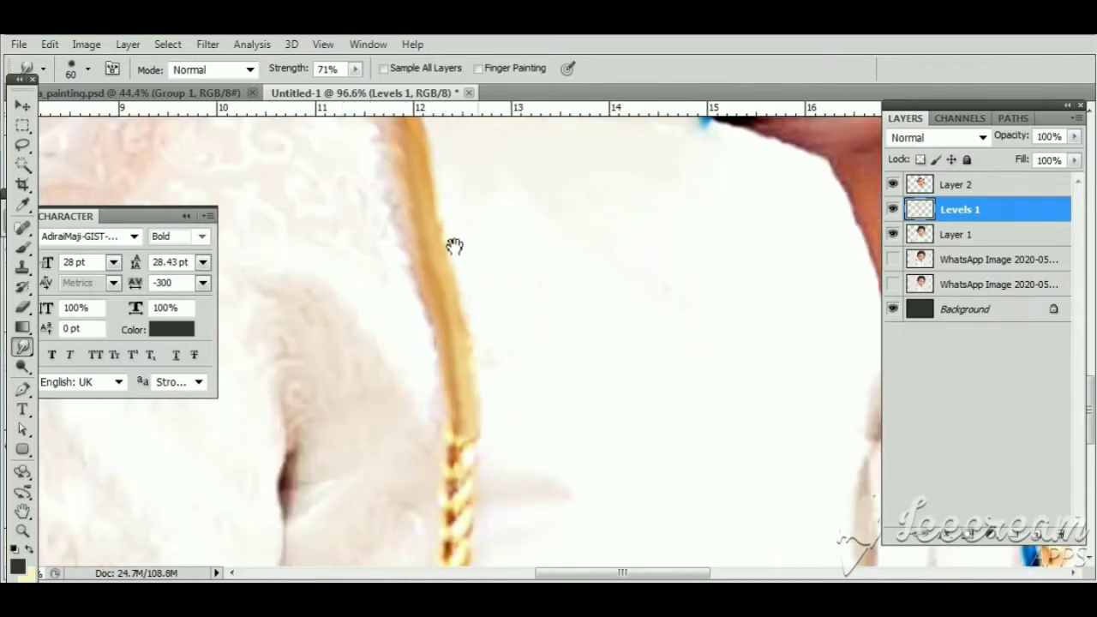
mouse_move(453, 245)
left_mouse_down()
mouse_move(434, 267)
mouse_move(429, 257)
mouse_move(425, 425)
mouse_move(423, 235)
left_mouse_up()
left_click_drag(498, 181, 600, 237)
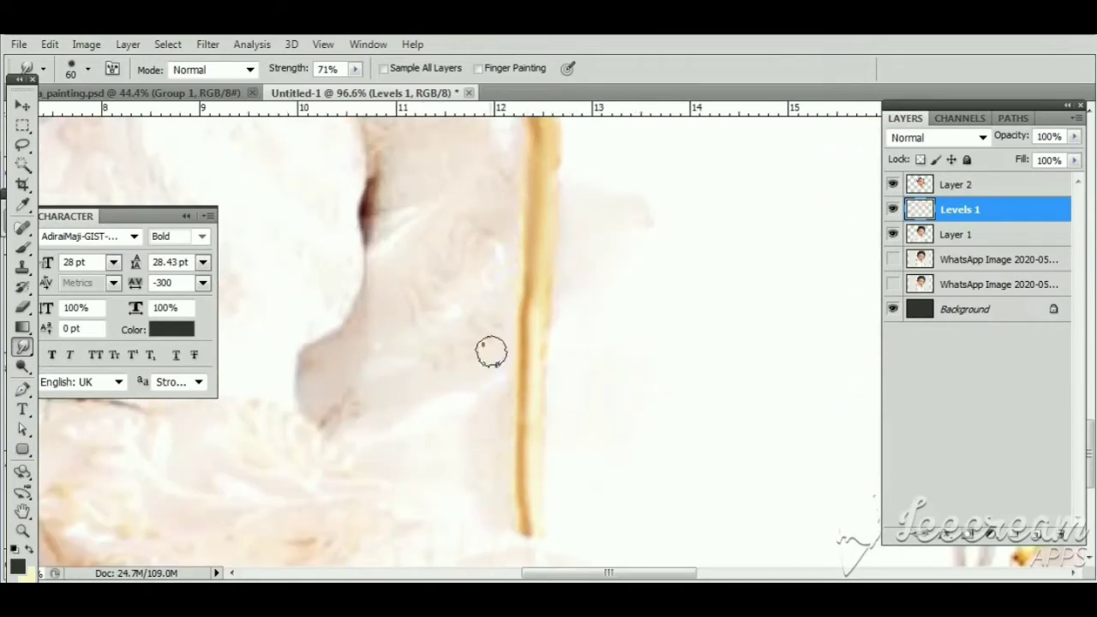
Smudge away the orange spots and texture around the outfit's crease line
left_click_drag(490, 277, 513, 440)
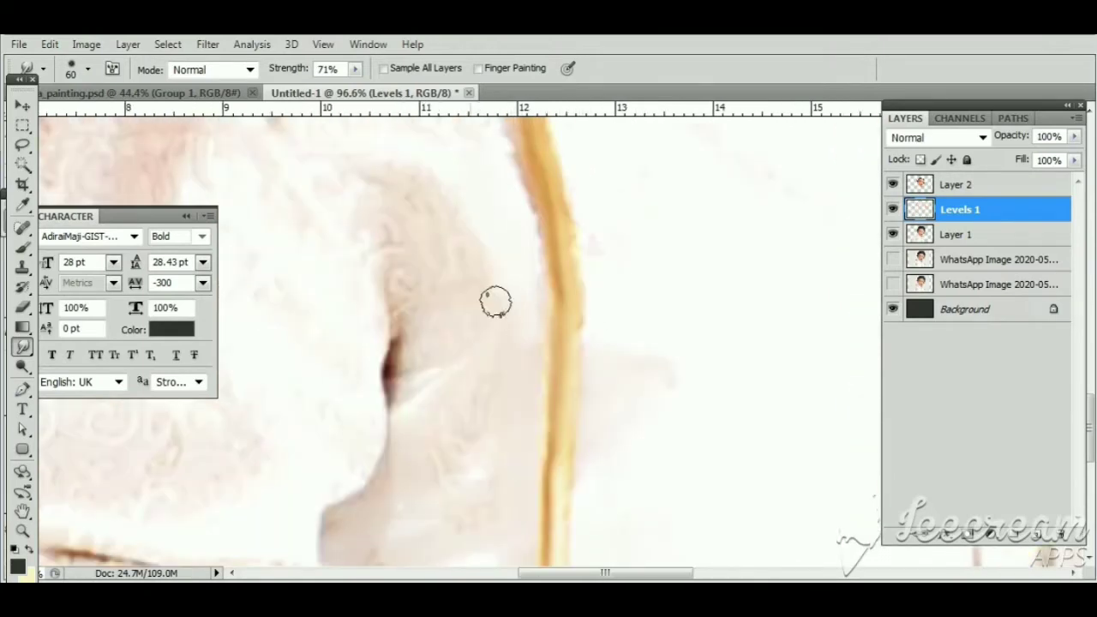
left_click_drag(465, 342, 440, 314)
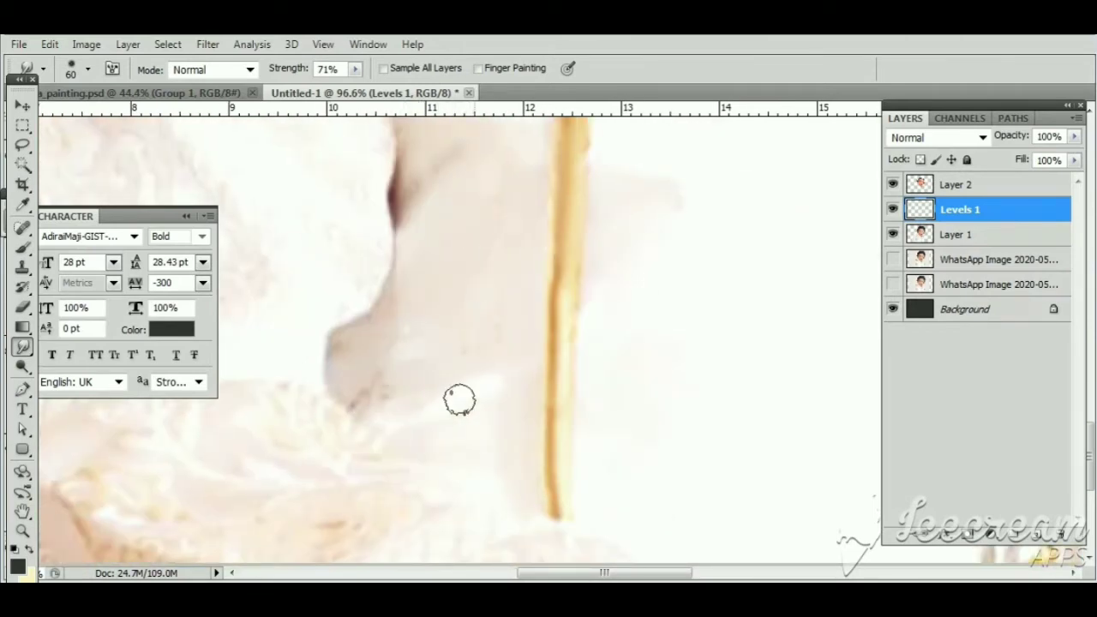
left_click_drag(374, 367, 451, 318)
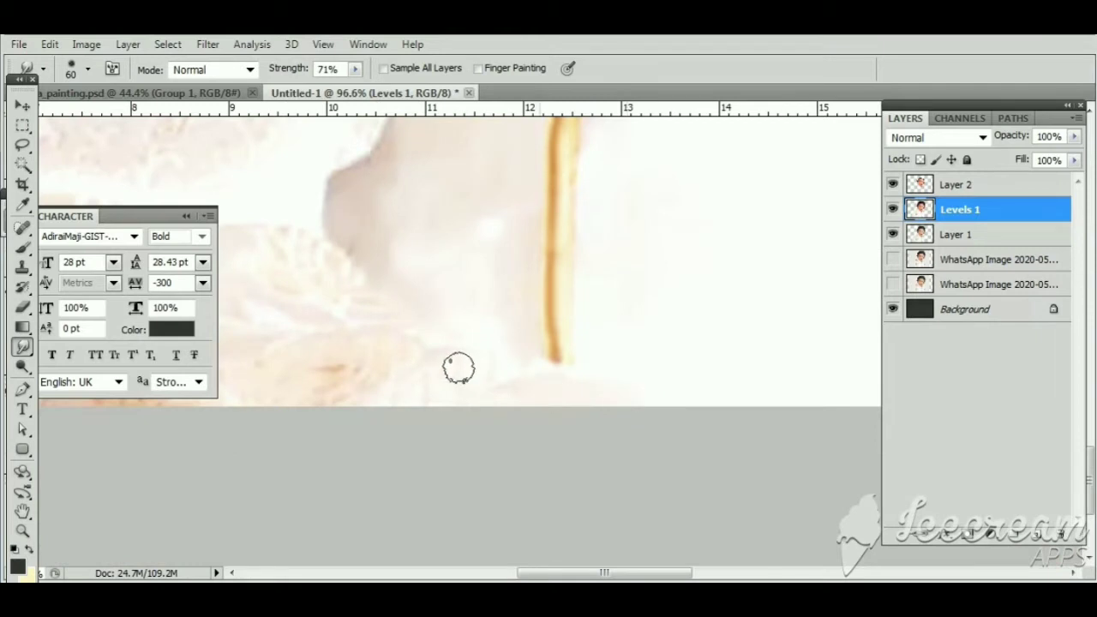
left_click_drag(393, 299, 563, 403)
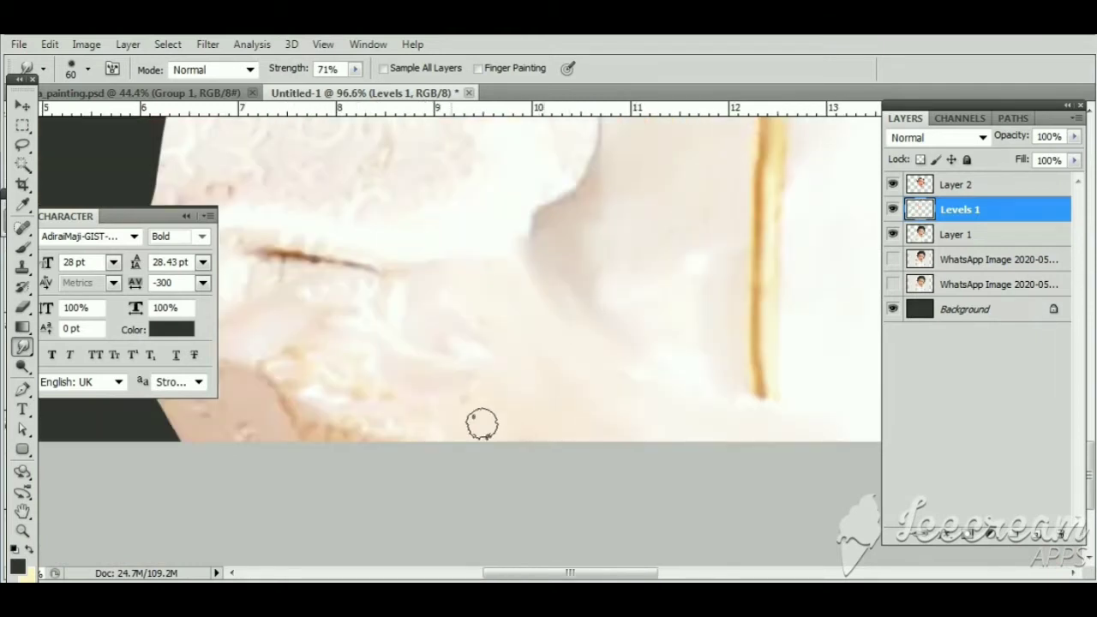
left_click_drag(482, 423, 694, 432)
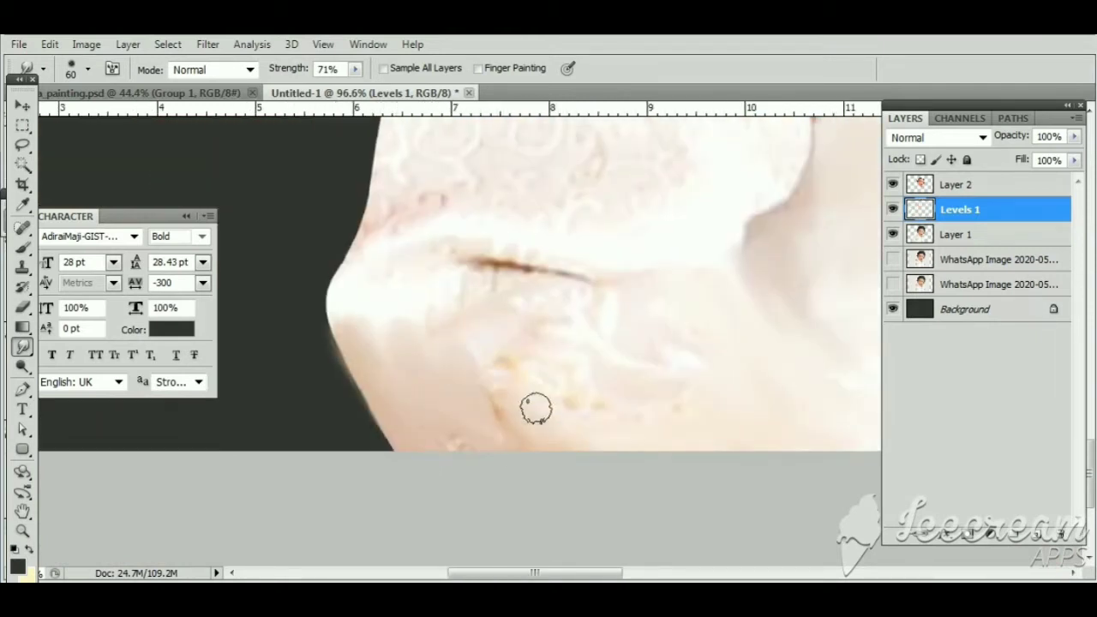
mouse_move(585, 387)
left_mouse_down()
mouse_move(577, 320)
mouse_move(568, 431)
mouse_move(438, 294)
mouse_move(355, 318)
left_mouse_up()
scroll(357, 316, "up", 2)
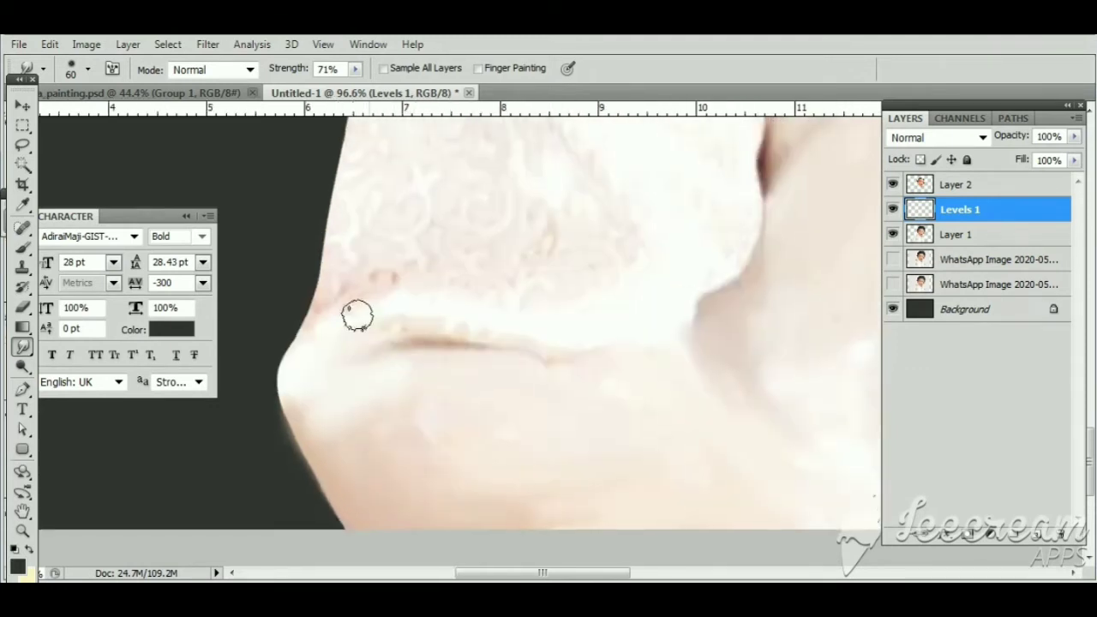
mouse_move(626, 240)
left_mouse_down()
mouse_move(523, 248)
mouse_move(480, 292)
mouse_move(347, 250)
left_mouse_up()
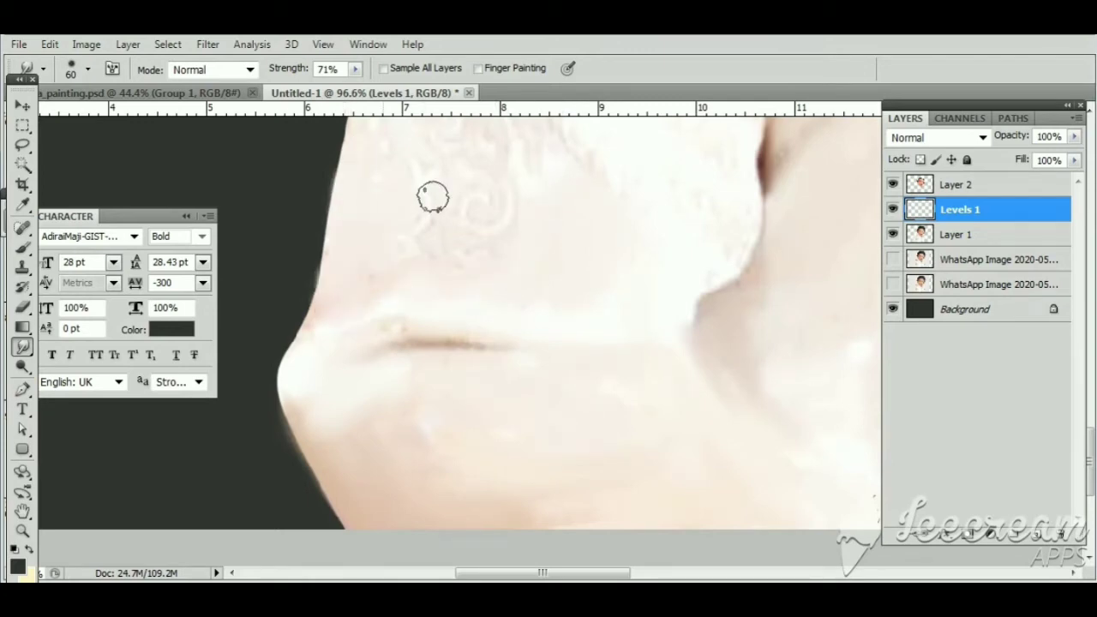
Smooth the shoulder lace texture and reshape the fabric creases
left_click_drag(678, 131, 626, 251)
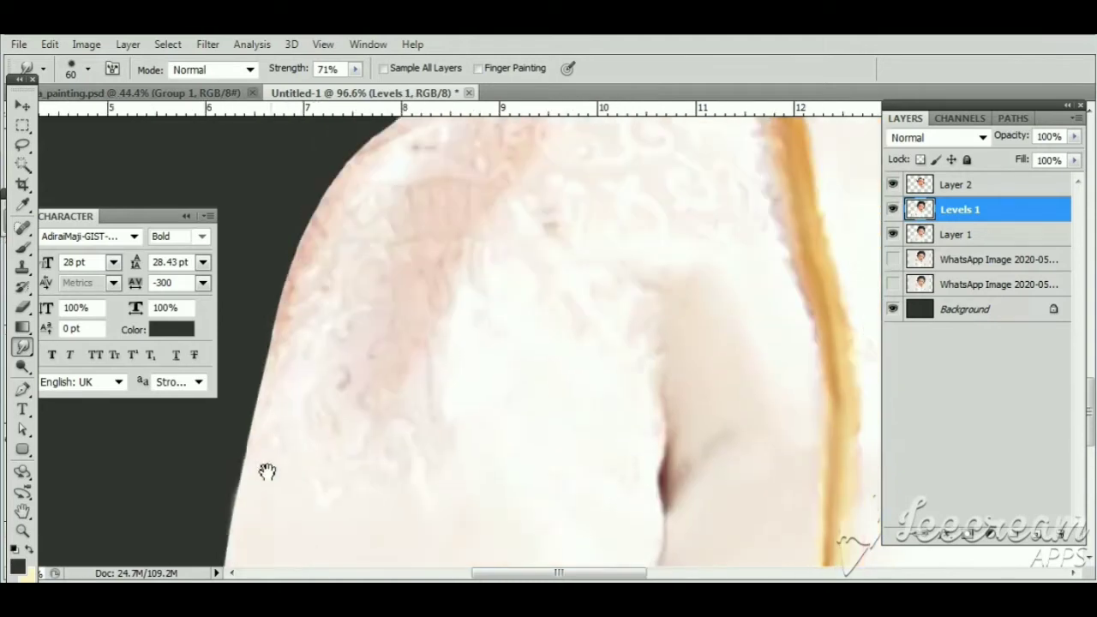
mouse_move(355, 455)
left_mouse_down()
mouse_move(412, 411)
mouse_move(440, 303)
mouse_move(406, 200)
mouse_move(304, 346)
left_mouse_up()
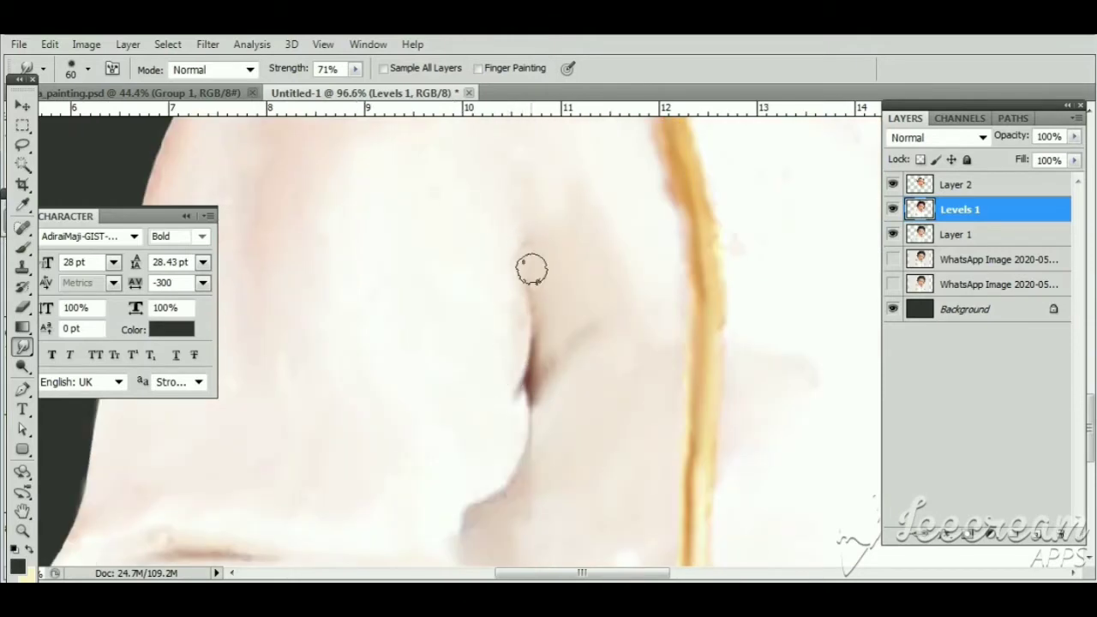
mouse_move(531, 268)
left_mouse_down()
mouse_move(485, 436)
mouse_move(458, 489)
left_mouse_up()
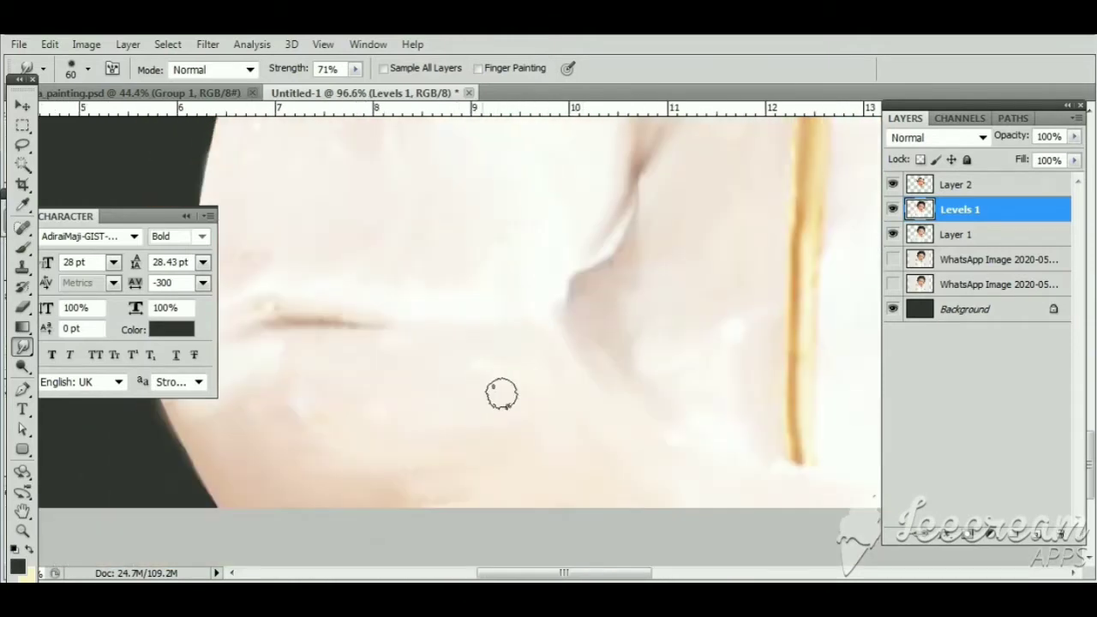
mouse_move(252, 333)
left_mouse_down()
mouse_move(335, 296)
mouse_move(443, 308)
mouse_move(284, 368)
mouse_move(306, 311)
mouse_move(300, 232)
left_mouse_up()
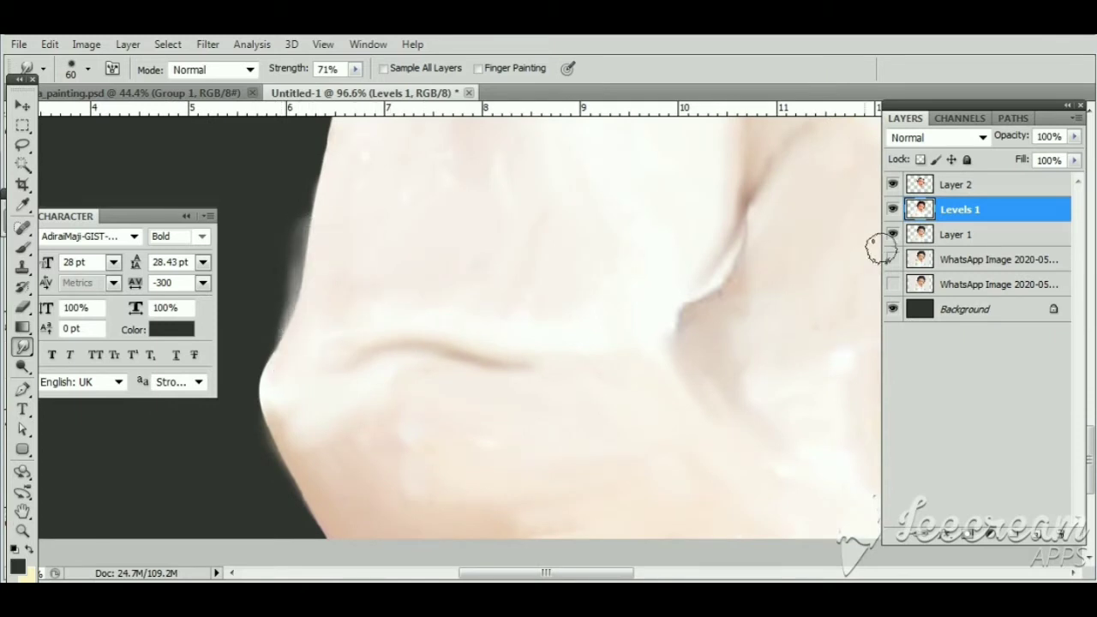
Hide Layer 1 and smear the dark edge of the shoulder
left_click(892, 234)
mouse_move(272, 382)
left_mouse_down()
mouse_move(262, 385)
mouse_move(299, 387)
mouse_move(343, 249)
mouse_move(309, 350)
mouse_move(394, 193)
mouse_move(325, 223)
mouse_move(399, 291)
mouse_move(347, 251)
left_mouse_up()
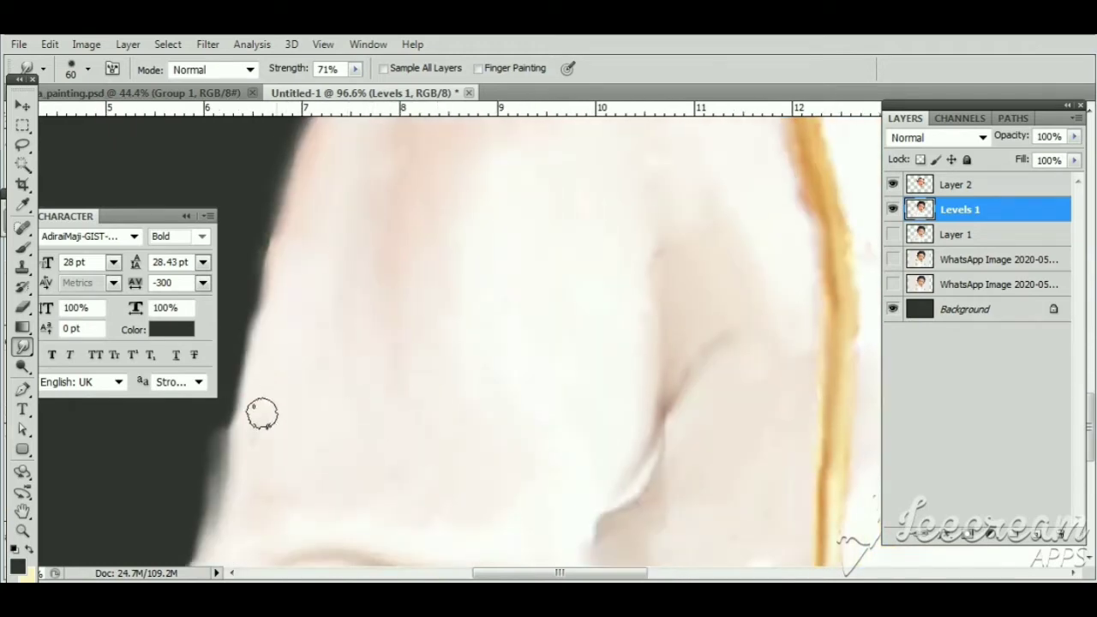
left_click_drag(602, 252, 502, 252)
left_click_drag(576, 335, 399, 335)
left_click_drag(631, 411, 465, 412)
left_click_drag(414, 237, 380, 236)
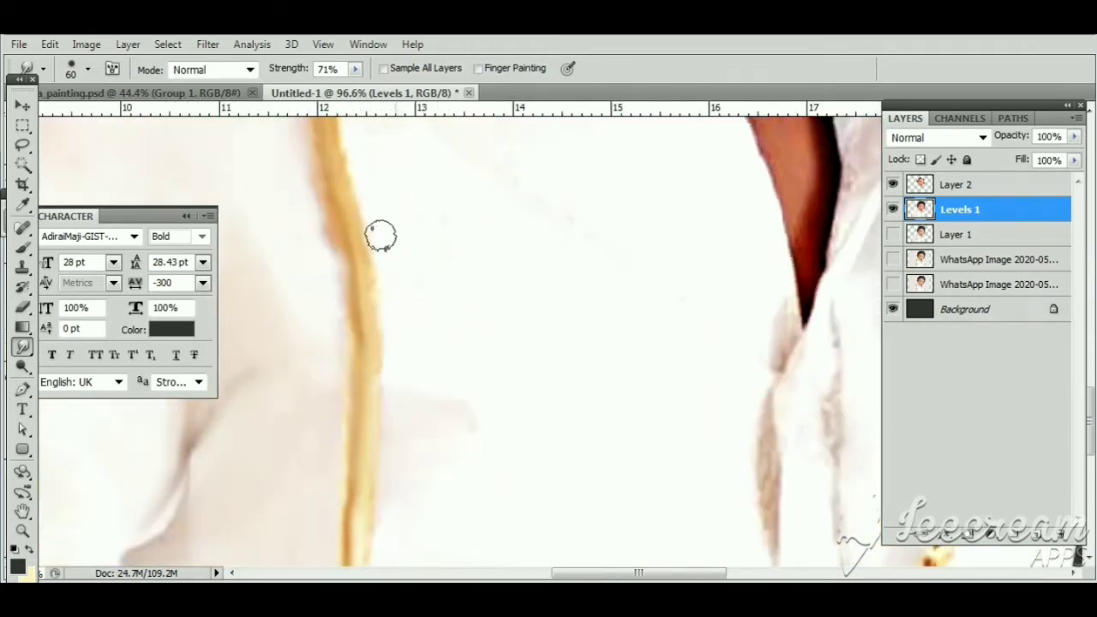
left_click_drag(377, 284, 391, 455)
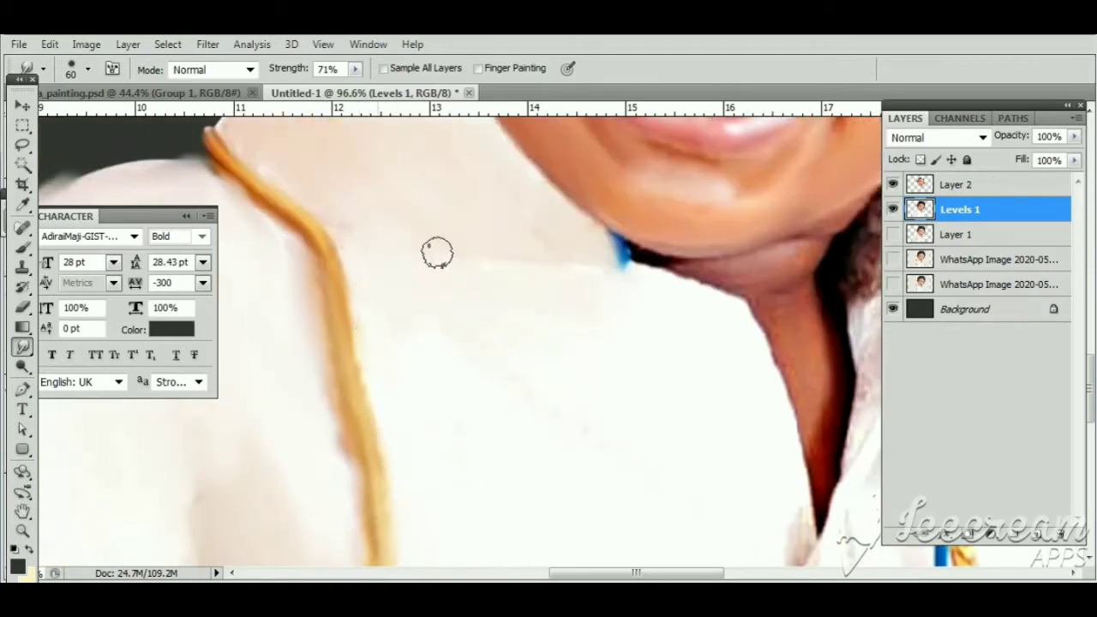
left_click_drag(236, 129, 264, 261)
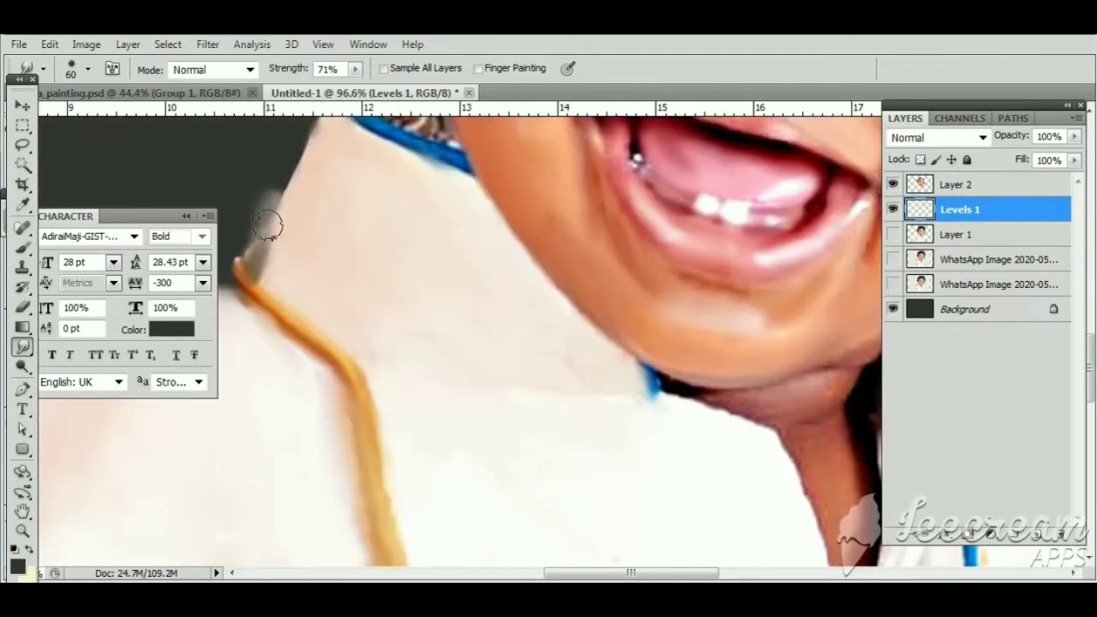
Step back the last smudge and smear the gold cord where it crosses the blue cord
left_click(50, 44)
left_click(83, 81)
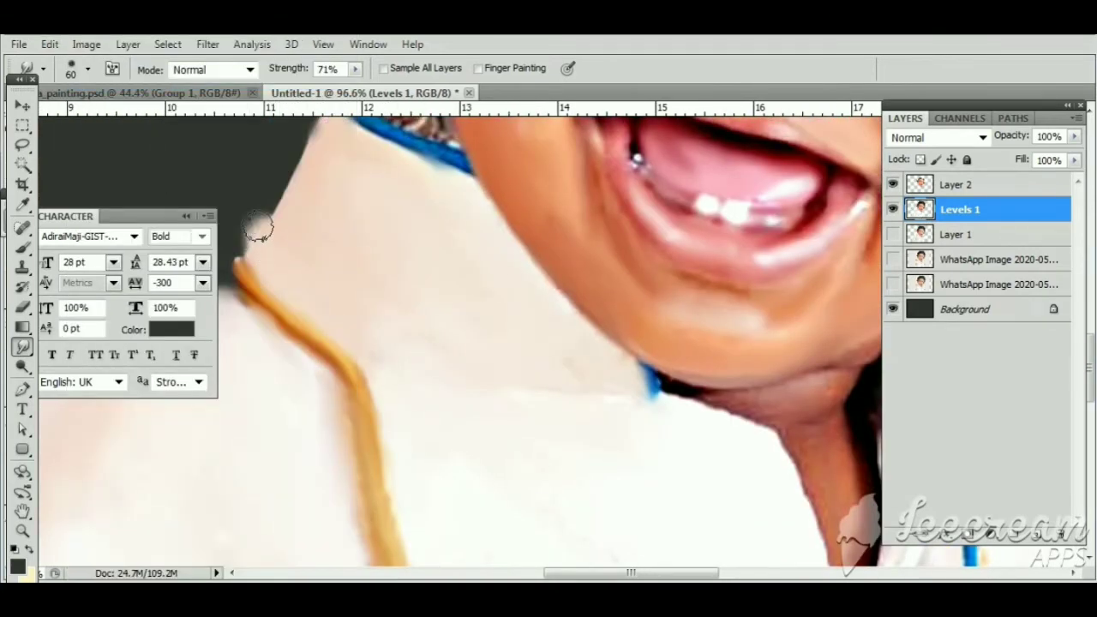
left_click_drag(464, 324, 391, 294)
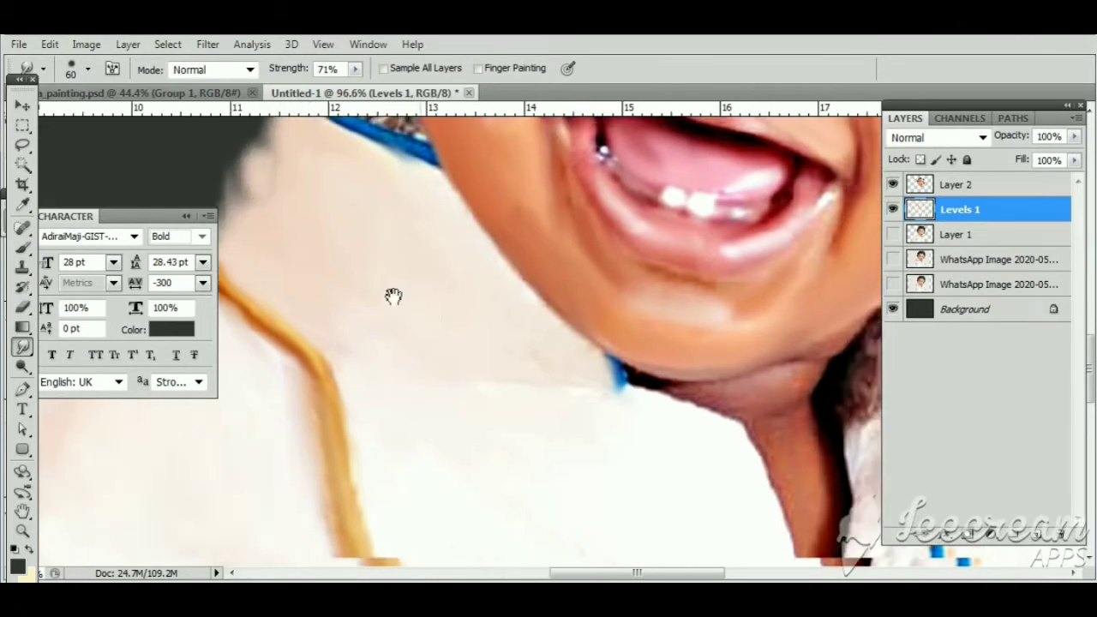
left_click_drag(482, 381, 485, 295)
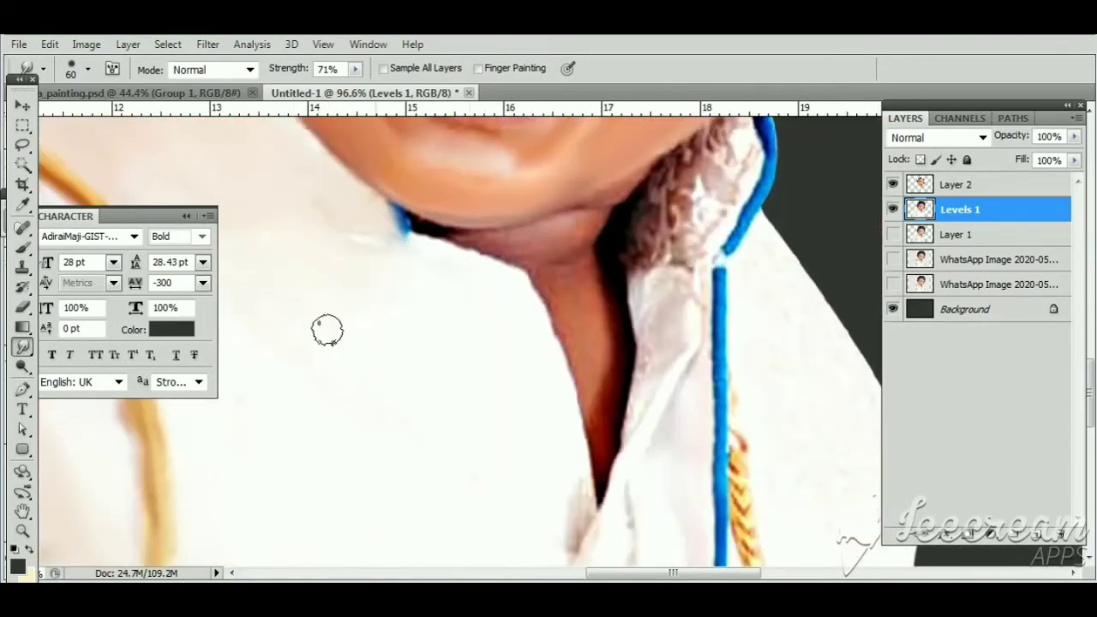
left_click_drag(548, 480, 489, 240)
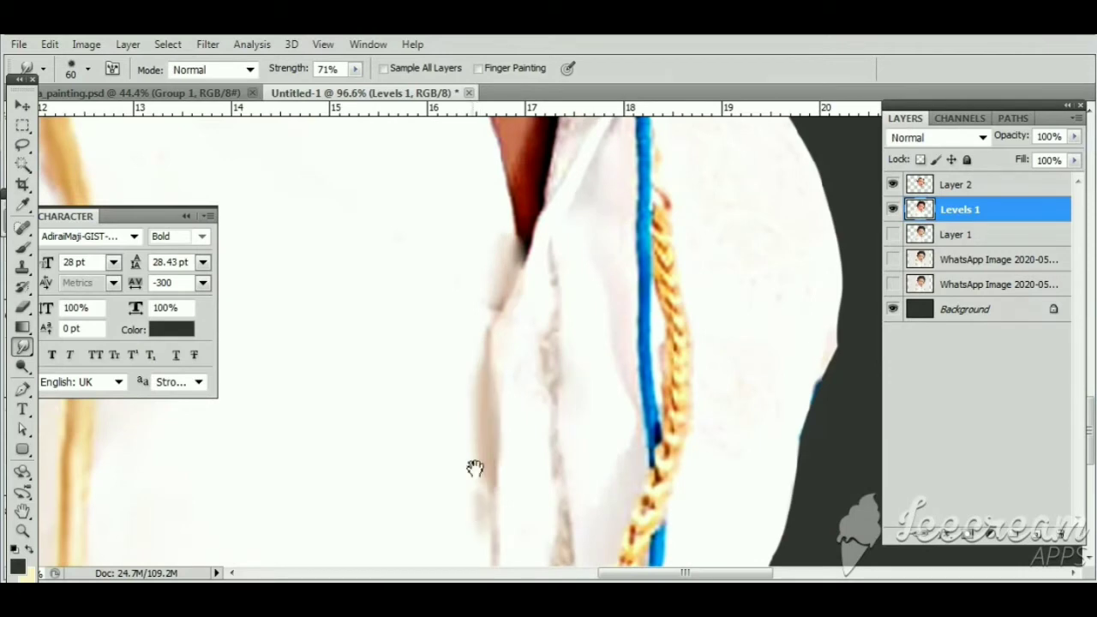
left_click_drag(475, 468, 464, 254)
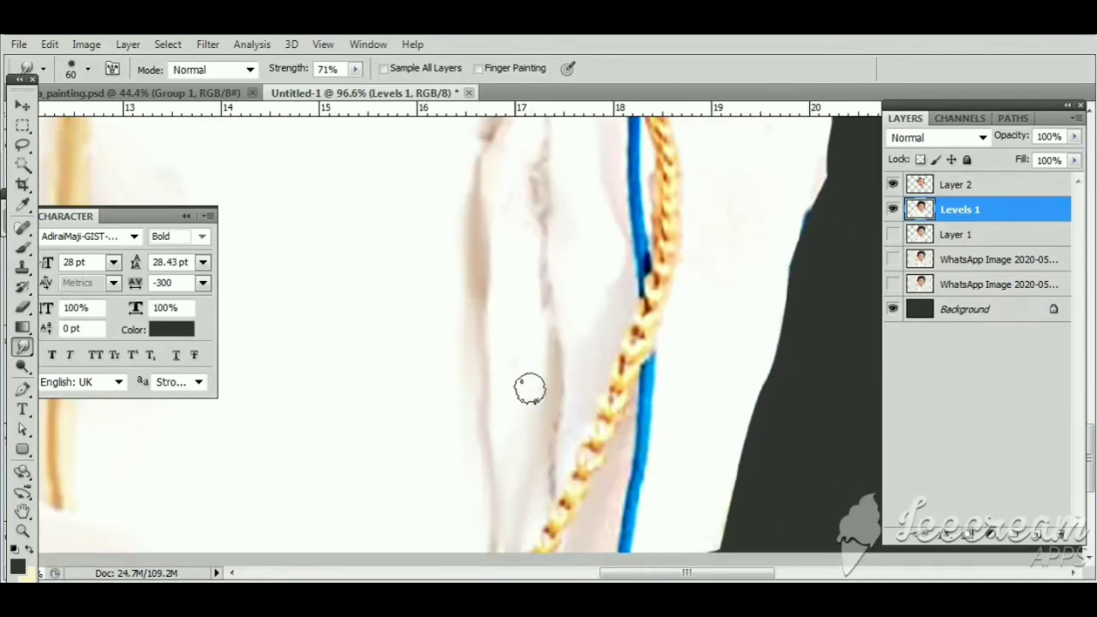
left_click_drag(500, 193, 505, 247)
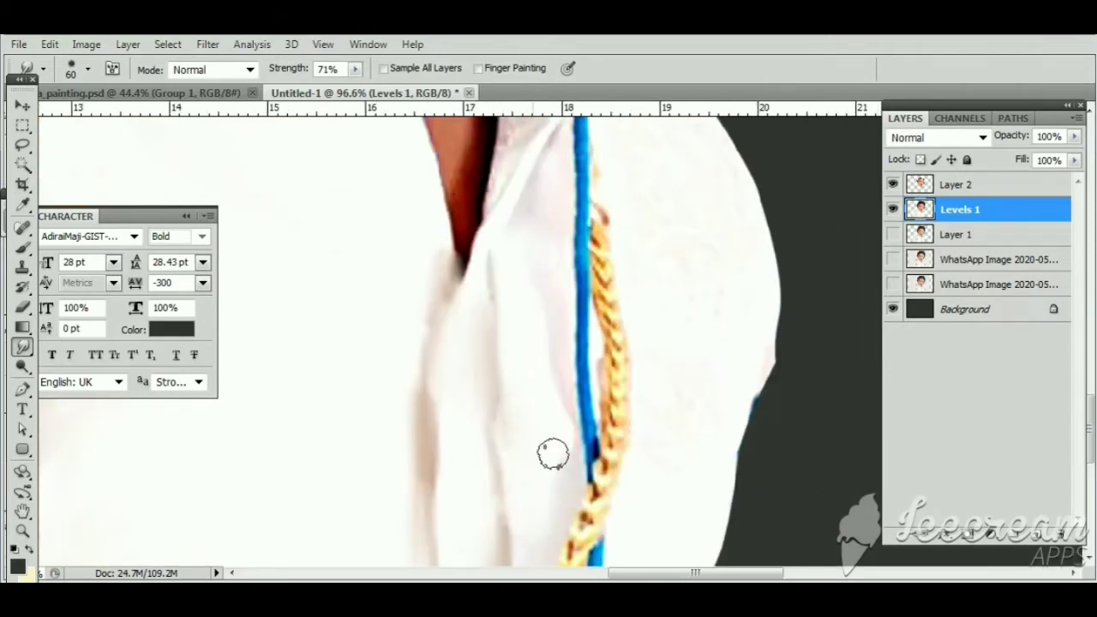
left_click_drag(543, 181, 464, 401)
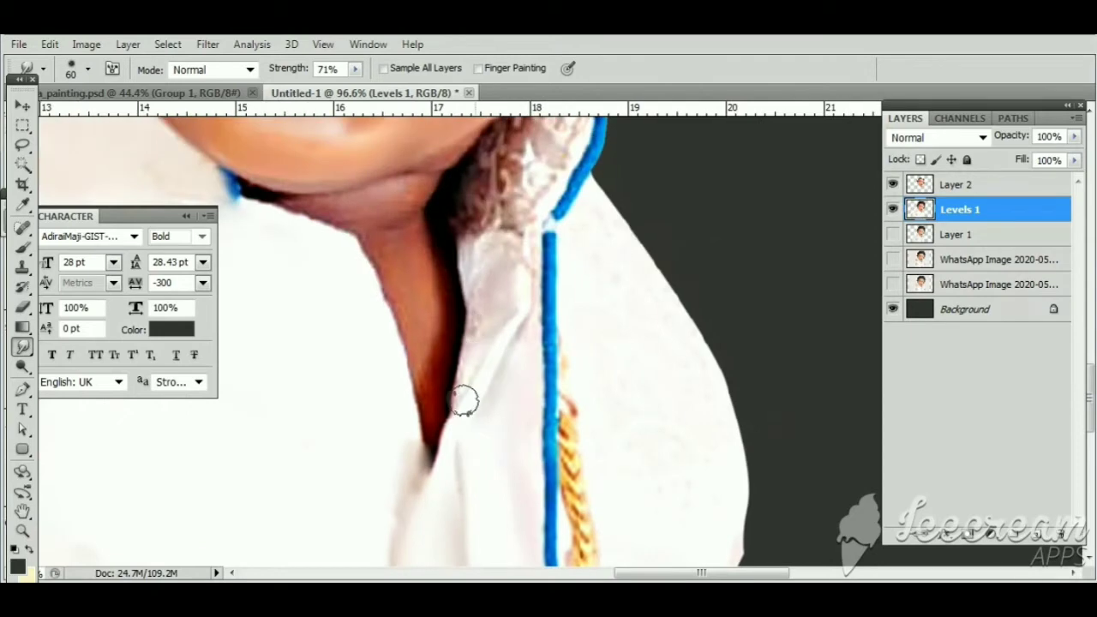
Toggle Layer 2's visibility to compare, select Levels 1, and return to the Smudge tool
left_click(892, 184)
left_click(892, 184)
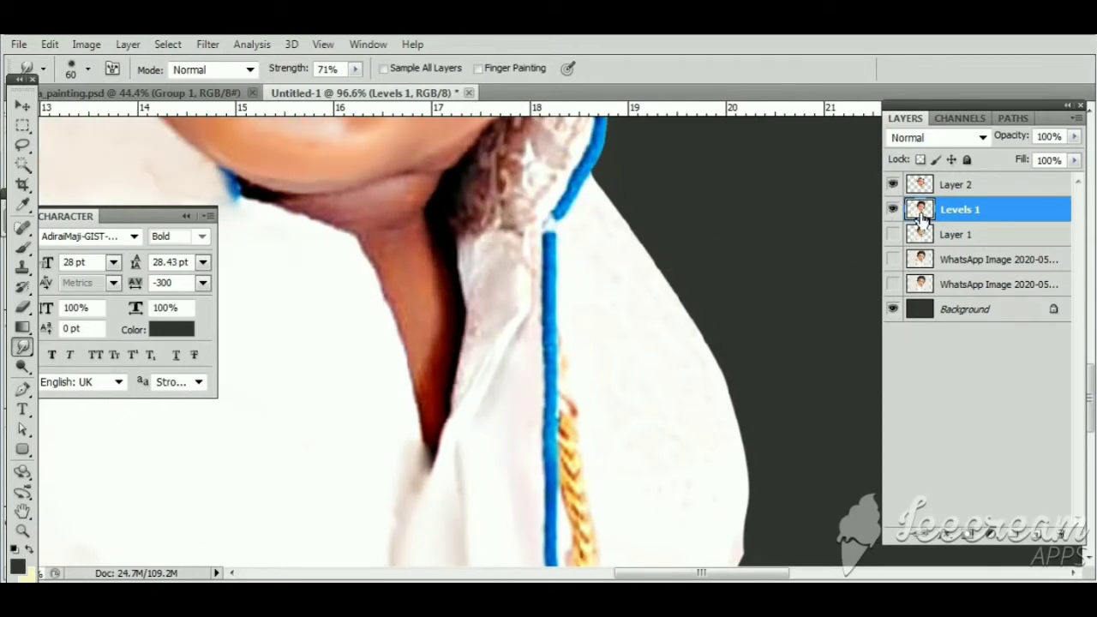
left_click(24, 308)
key("alt+bracketright")
left_click(960, 209)
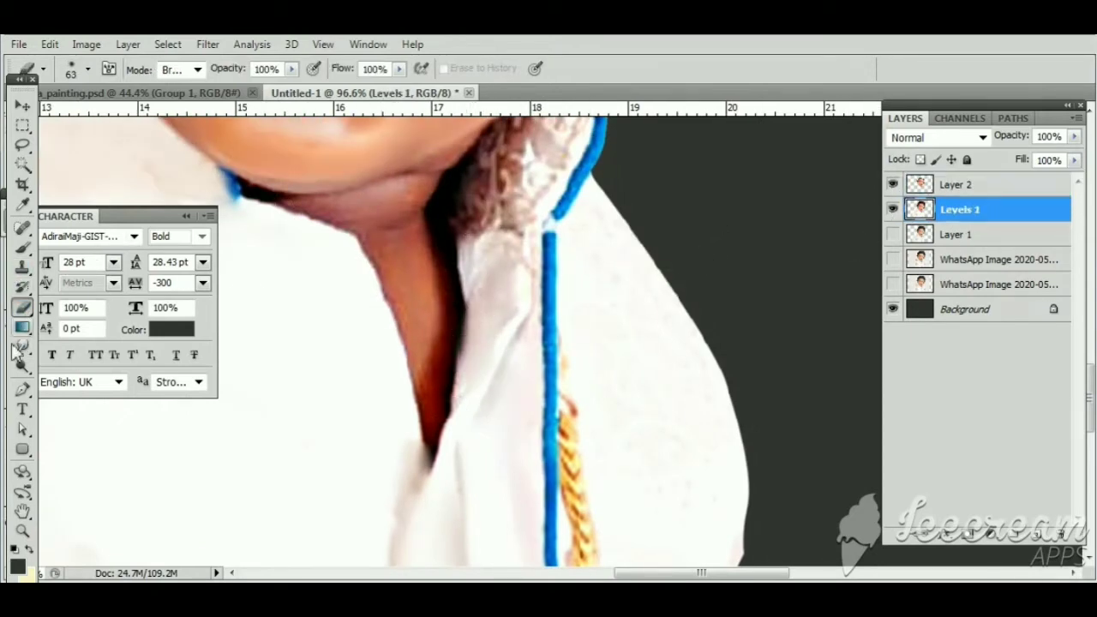
left_click(23, 347)
scroll(482, 377, "up", 2)
Smear the neck, collar edge and gold chain, pushing the white robe edge into the background
mouse_move(484, 306)
left_mouse_down()
mouse_move(544, 257)
mouse_move(565, 183)
mouse_move(505, 355)
mouse_move(503, 424)
mouse_move(519, 328)
left_mouse_up()
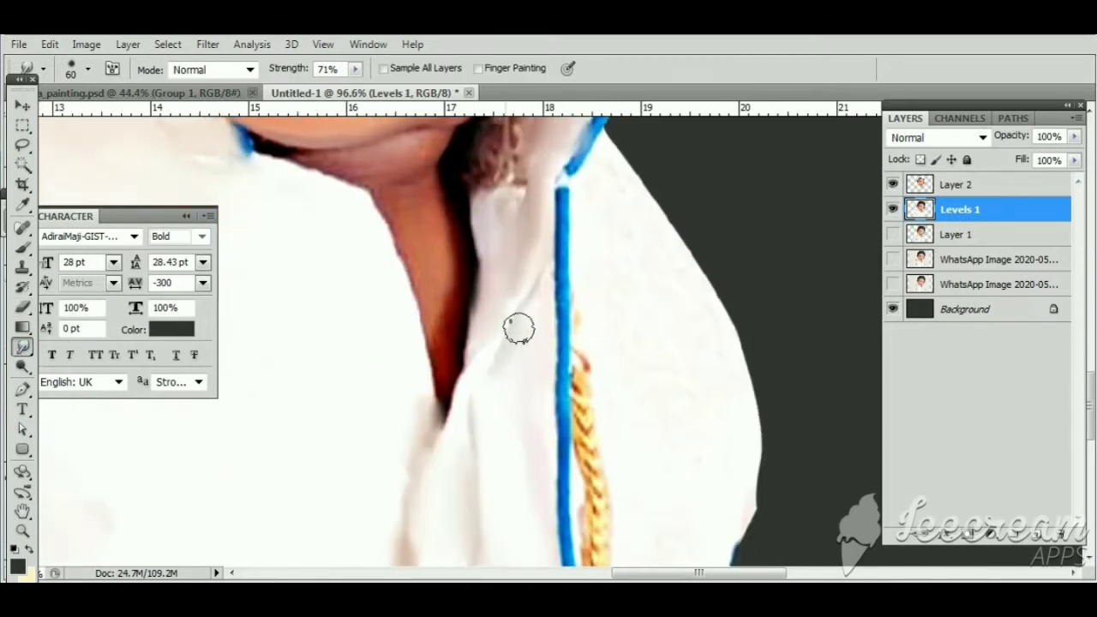
mouse_move(542, 382)
left_mouse_down()
mouse_move(543, 223)
mouse_move(554, 448)
mouse_move(590, 436)
mouse_move(592, 257)
mouse_move(507, 502)
mouse_move(543, 299)
mouse_move(468, 489)
mouse_move(498, 447)
left_mouse_up()
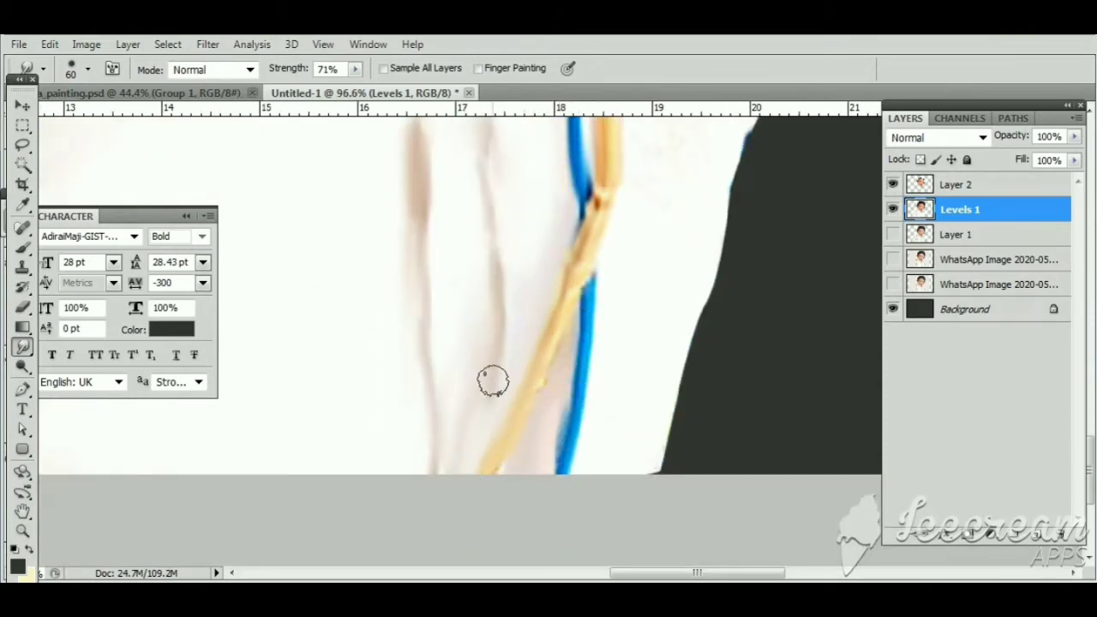
mouse_move(490, 379)
left_mouse_down()
mouse_move(597, 463)
mouse_move(578, 347)
left_mouse_up()
left_click_drag(624, 461, 681, 274)
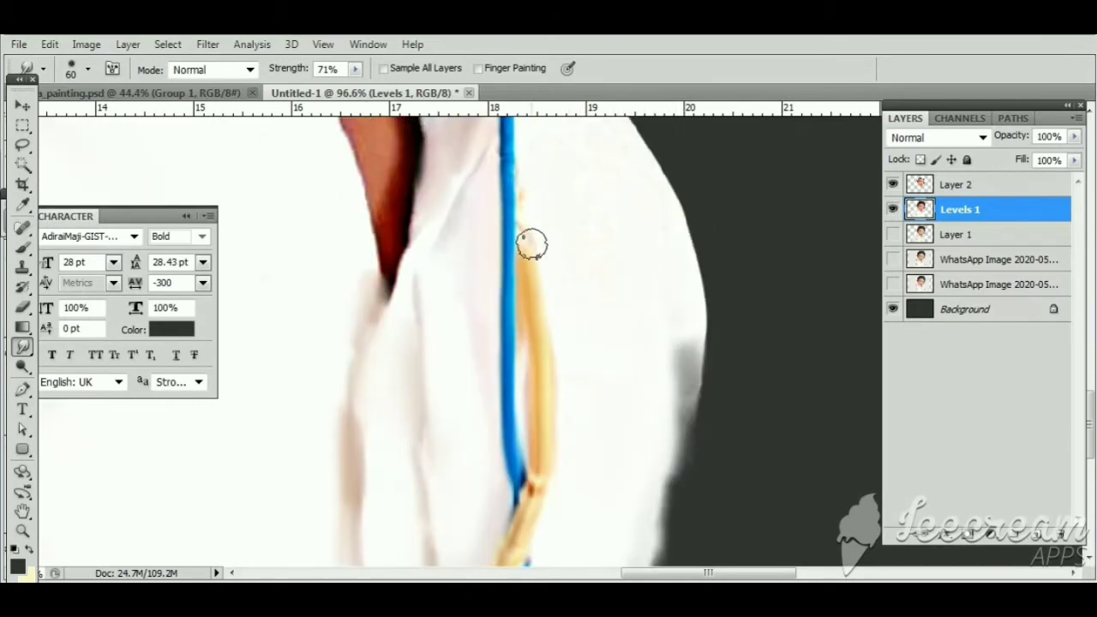
scroll(642, 257, "up", 3)
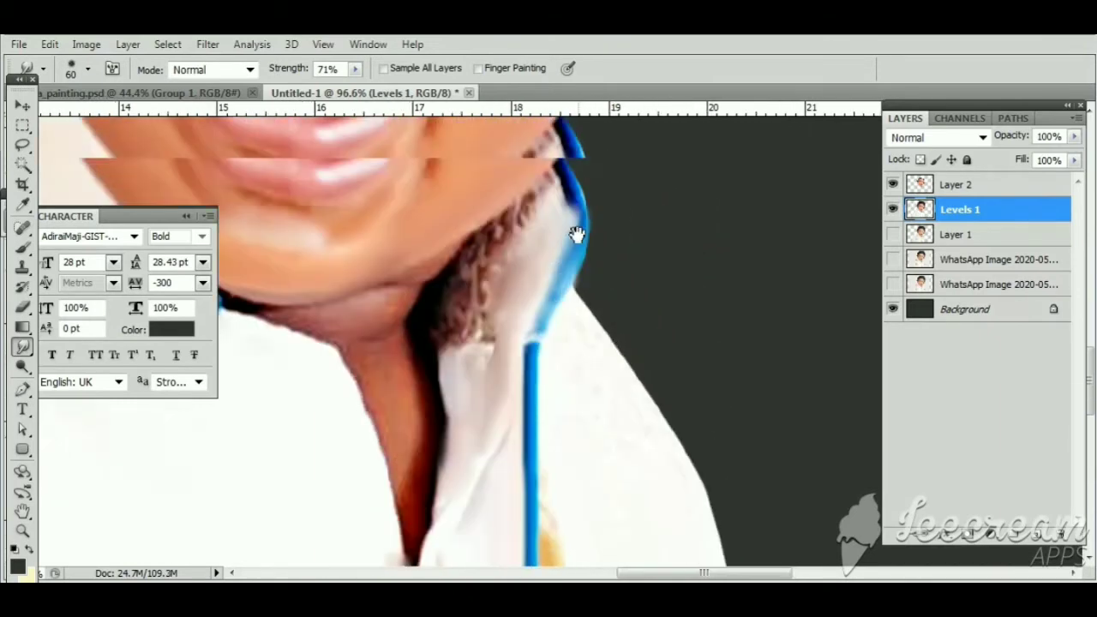
left_click(944, 190)
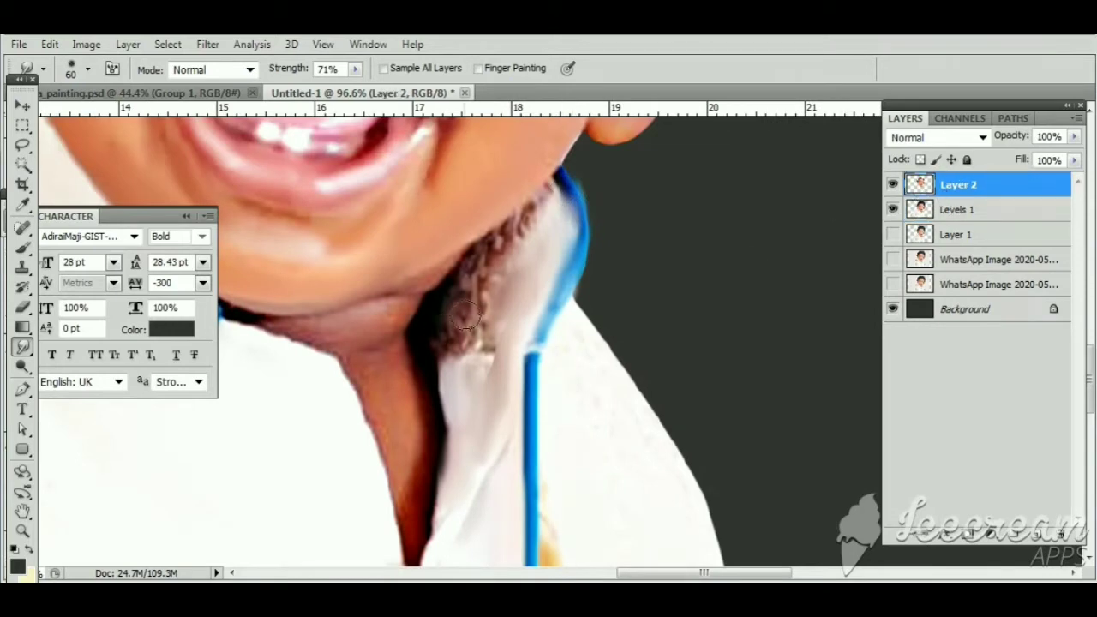
Blend the neck and shirt edge, then step back twice to remove grey smudge marks
mouse_move(466, 319)
left_mouse_down()
mouse_move(475, 279)
mouse_move(519, 227)
mouse_move(507, 269)
left_mouse_up()
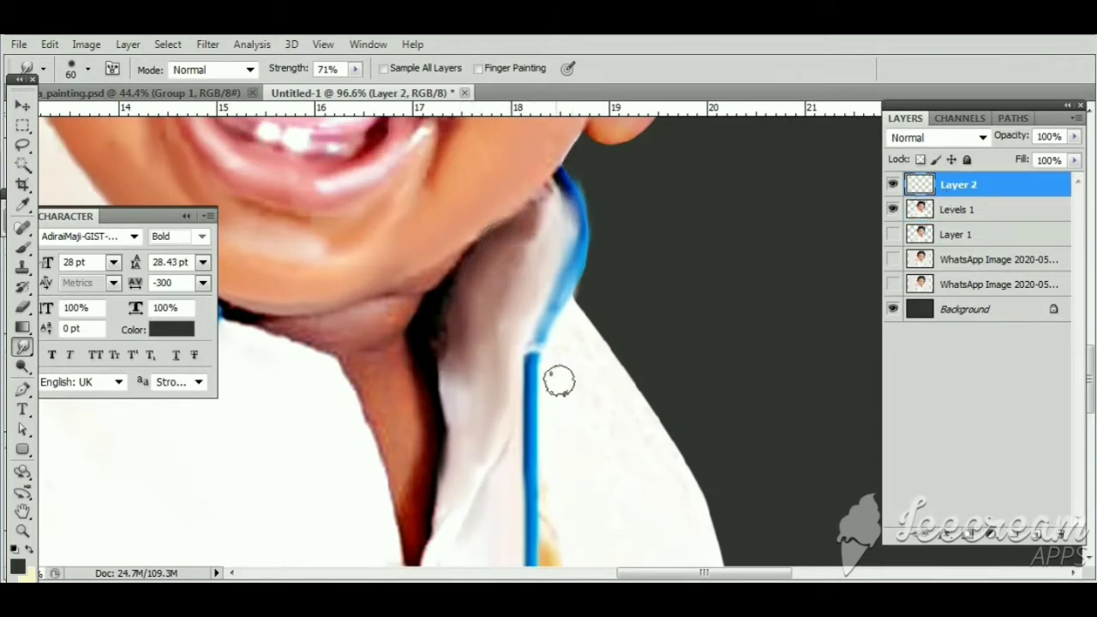
left_click(949, 214)
left_click_drag(649, 437, 587, 449)
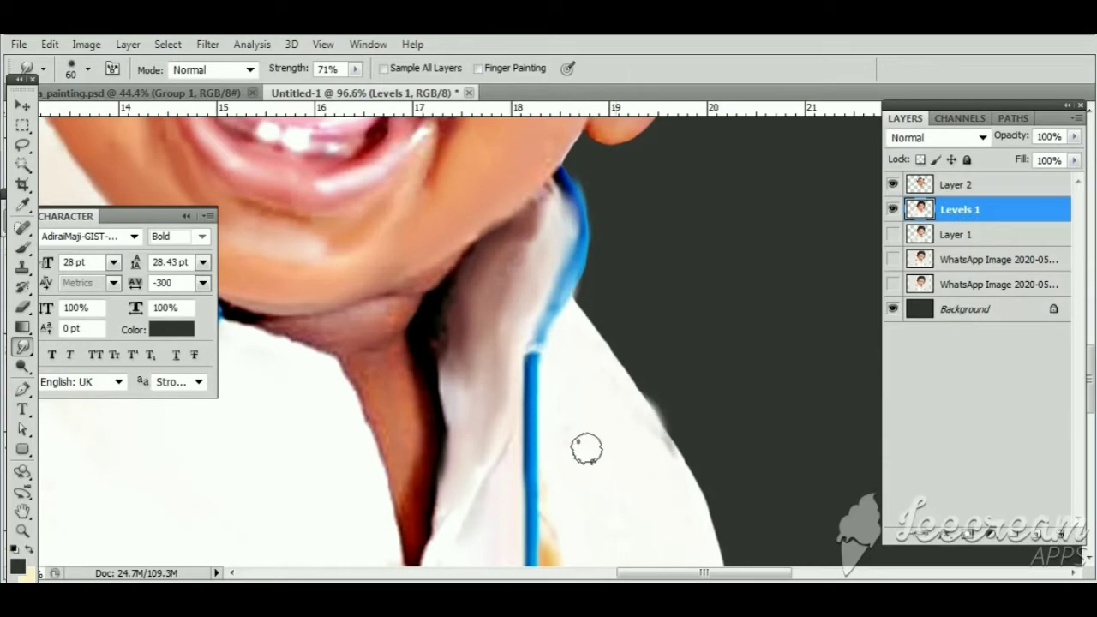
left_click_drag(414, 344, 380, 247)
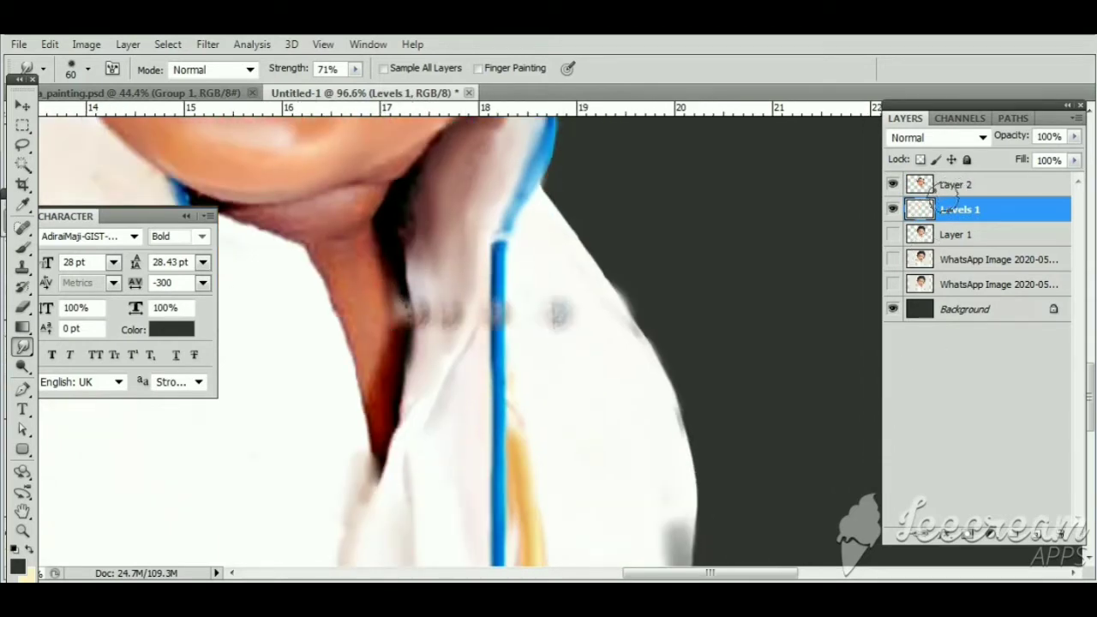
left_click(50, 44)
left_click(98, 80)
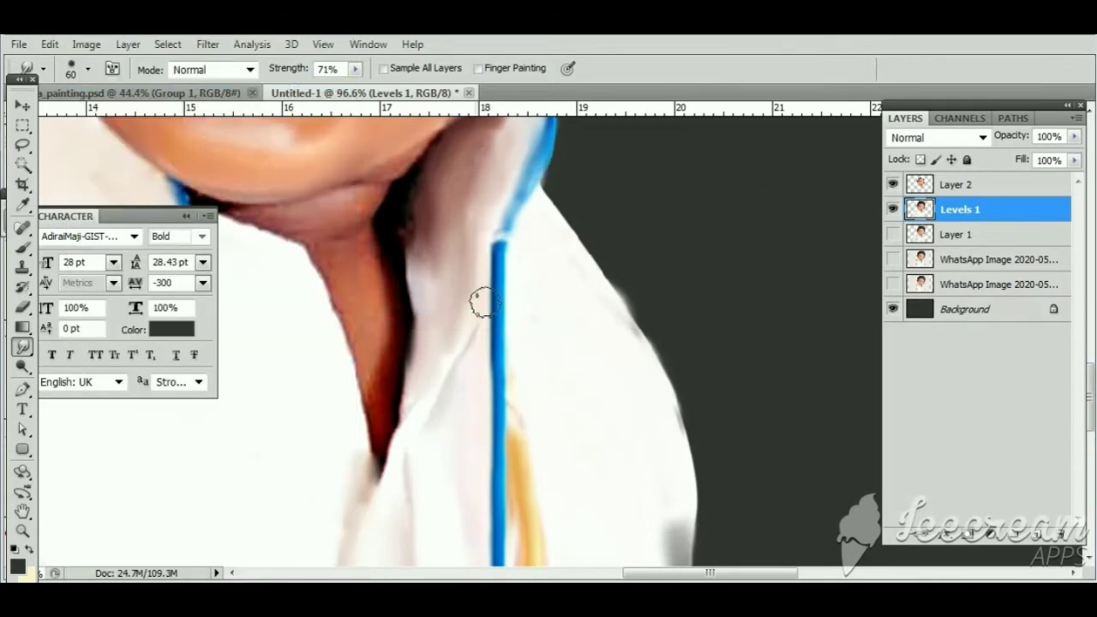
key("ctrl+alt+z")
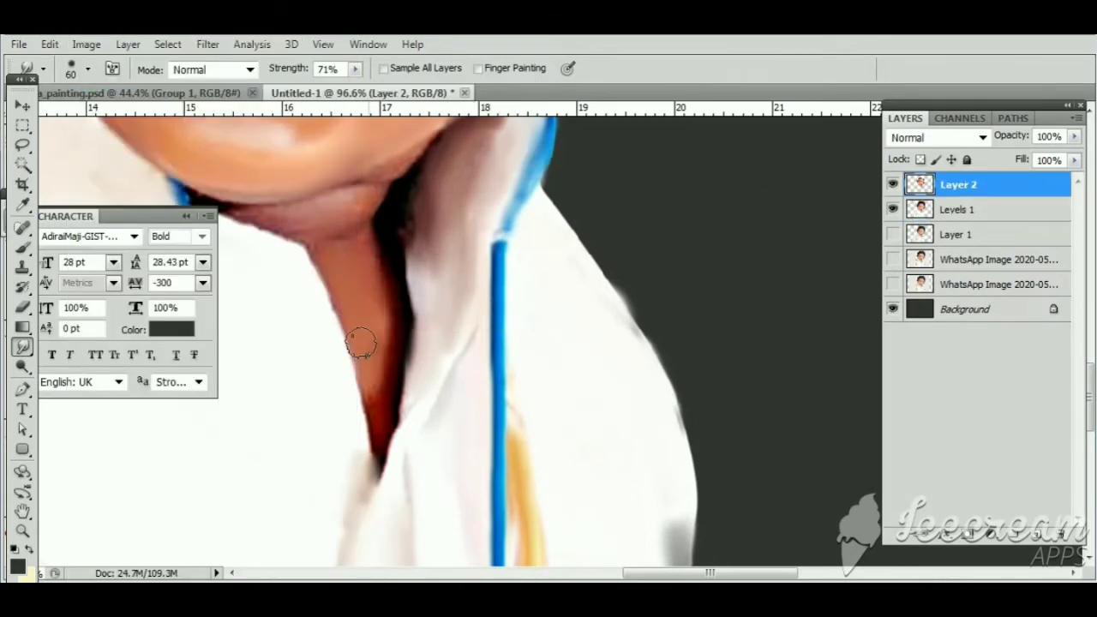
Smear the chin's lower edge and set the Smudge brush to 20 px at 52% strength
left_click_drag(339, 277, 382, 363)
mouse_move(312, 310)
left_mouse_down()
mouse_move(402, 292)
mouse_move(529, 428)
mouse_move(558, 424)
left_mouse_up()
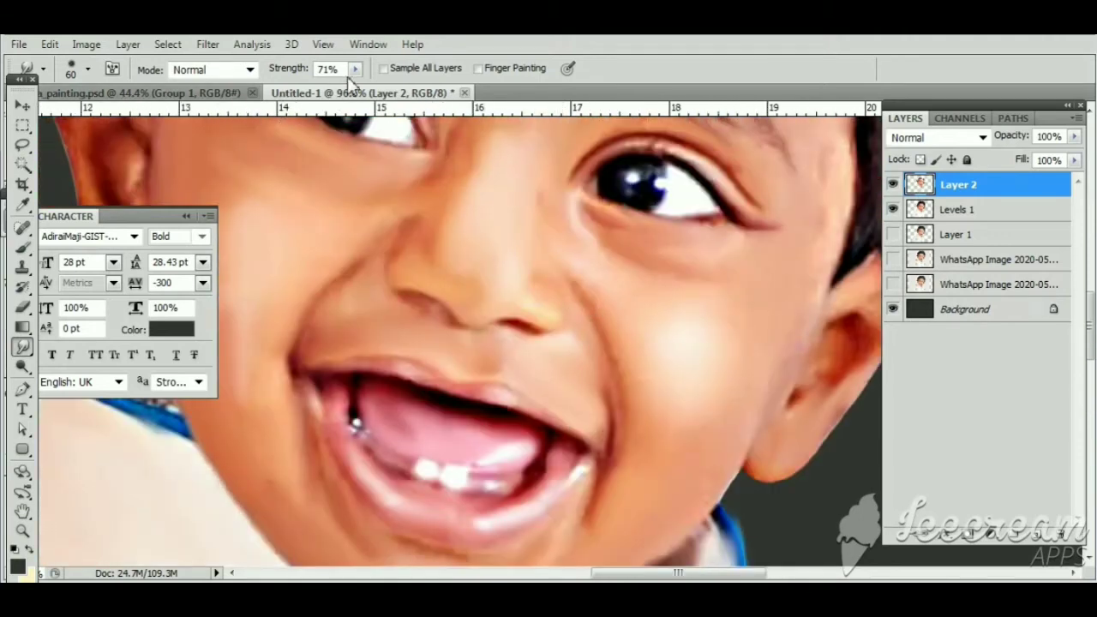
left_click(355, 69)
left_click(87, 68)
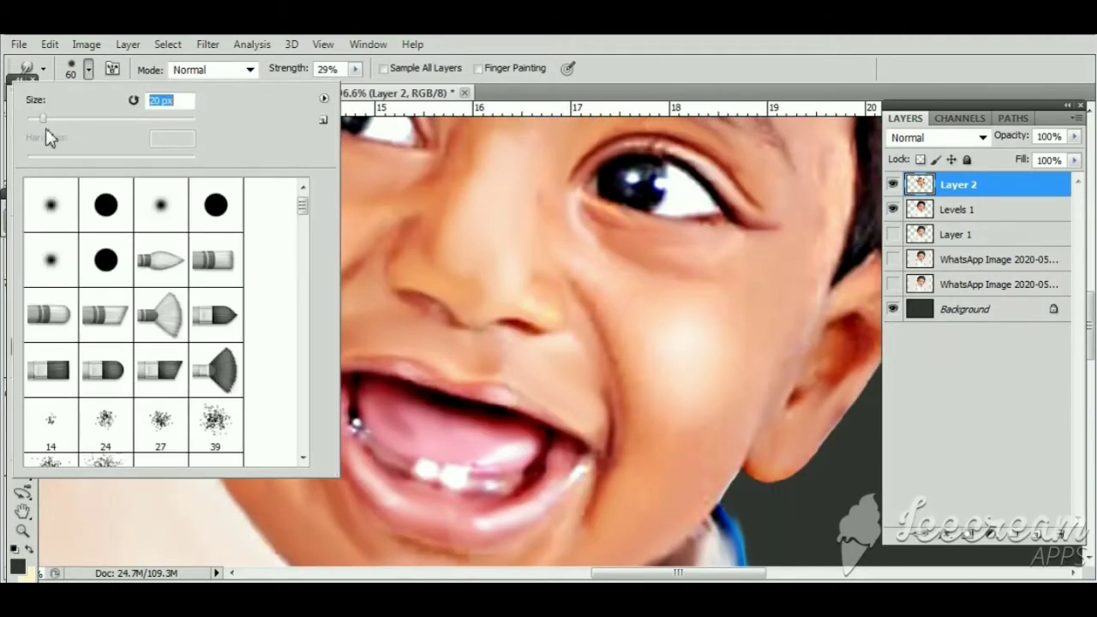
key("Return")
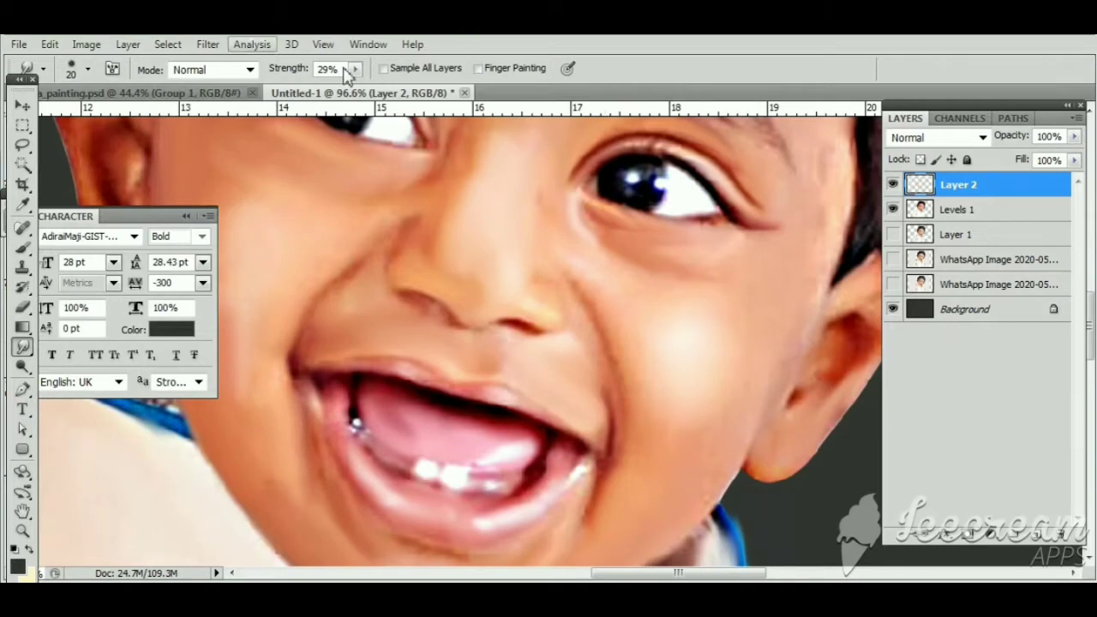
left_click(354, 69)
left_click(579, 335)
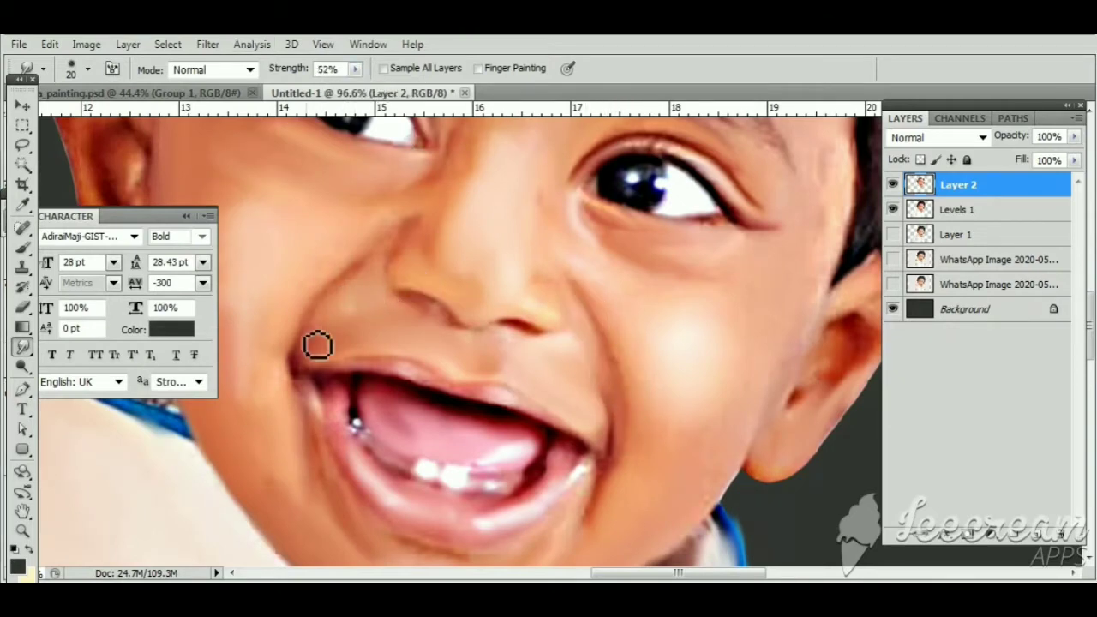
Switch to a 32 px brush and smooth the earlobe, striped collar lining and blue collar end
scroll(365, 359, "up", 1)
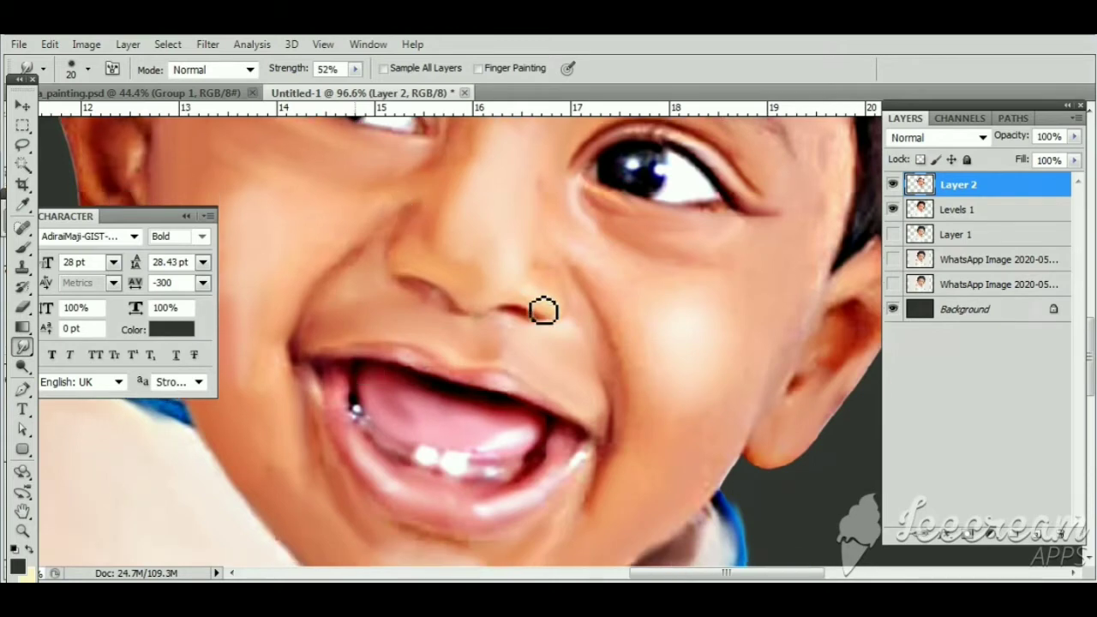
scroll(475, 275, "down", 2)
left_click_drag(440, 260, 620, 329)
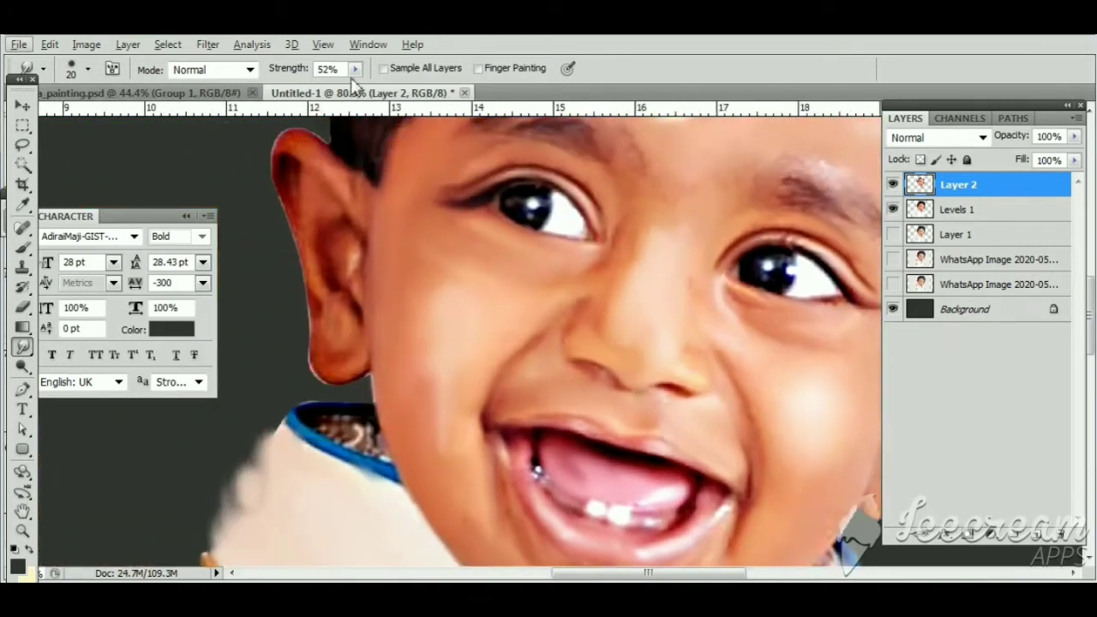
left_click(354, 70)
left_click(87, 69)
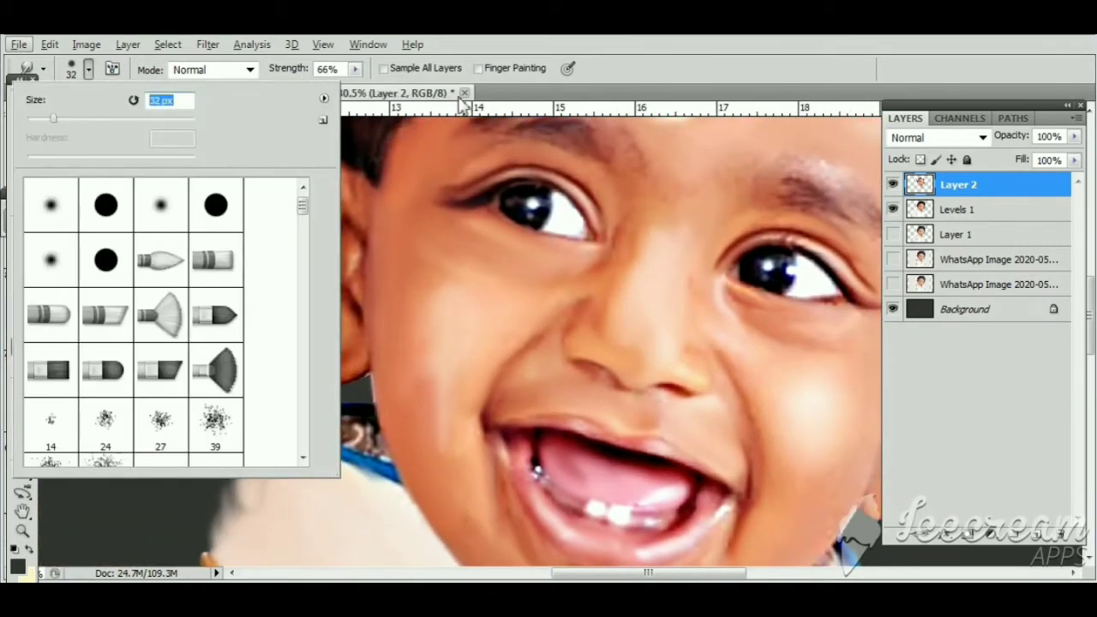
left_click(281, 214)
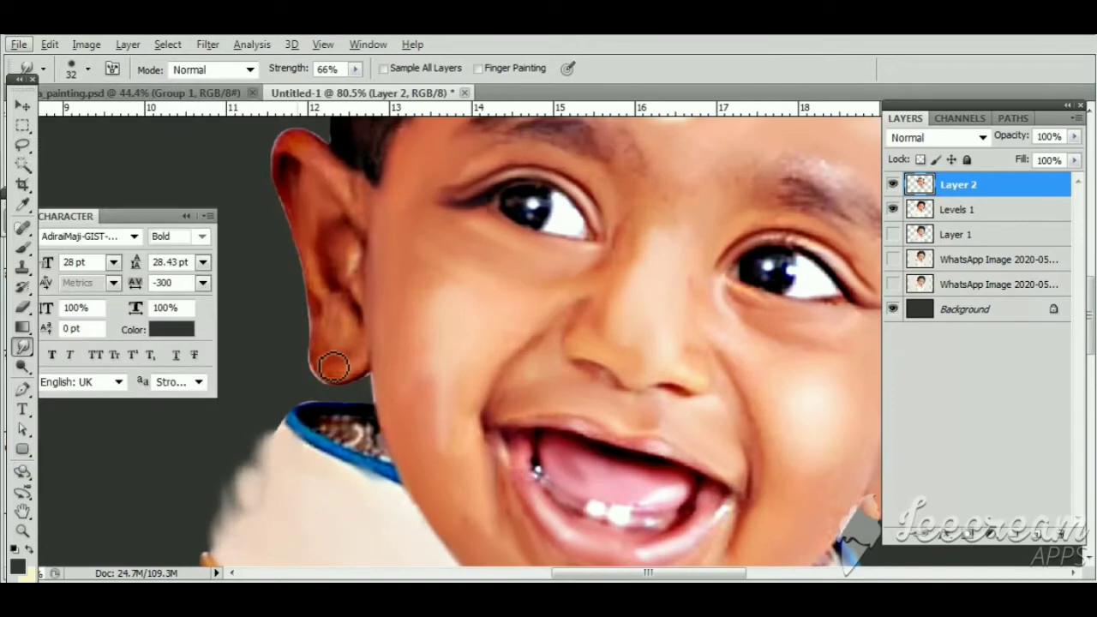
mouse_move(334, 366)
left_mouse_down()
mouse_move(355, 282)
mouse_move(371, 311)
mouse_move(355, 191)
mouse_move(293, 159)
mouse_move(322, 154)
mouse_move(301, 215)
mouse_move(320, 326)
left_mouse_up()
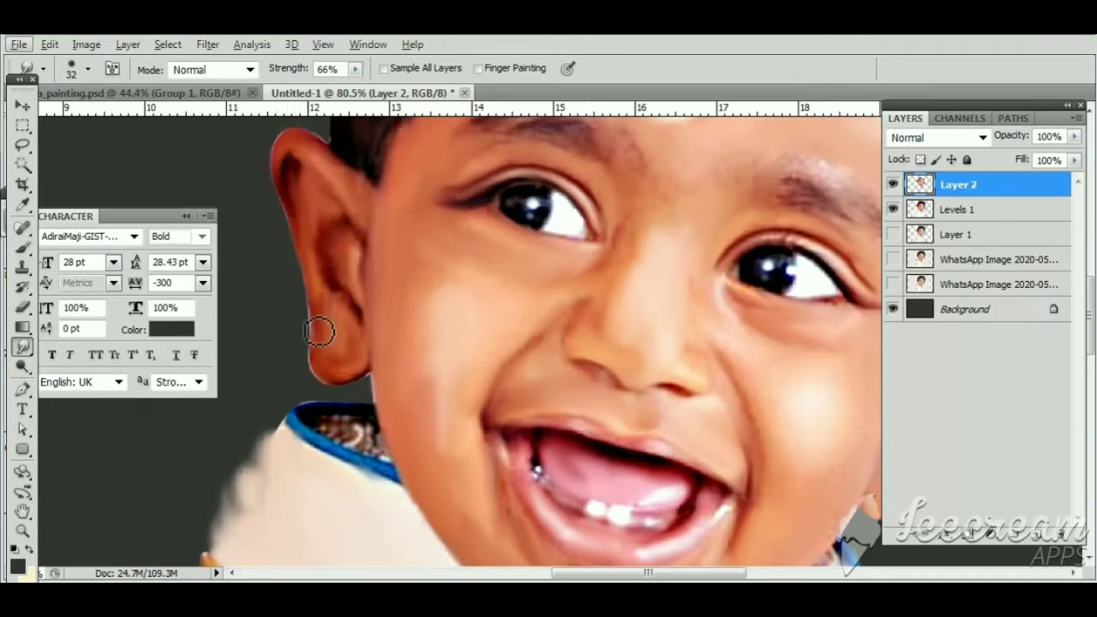
mouse_move(376, 413)
left_mouse_down()
mouse_move(359, 449)
mouse_move(343, 437)
mouse_move(377, 446)
mouse_move(377, 463)
mouse_move(341, 437)
mouse_move(364, 470)
left_mouse_up()
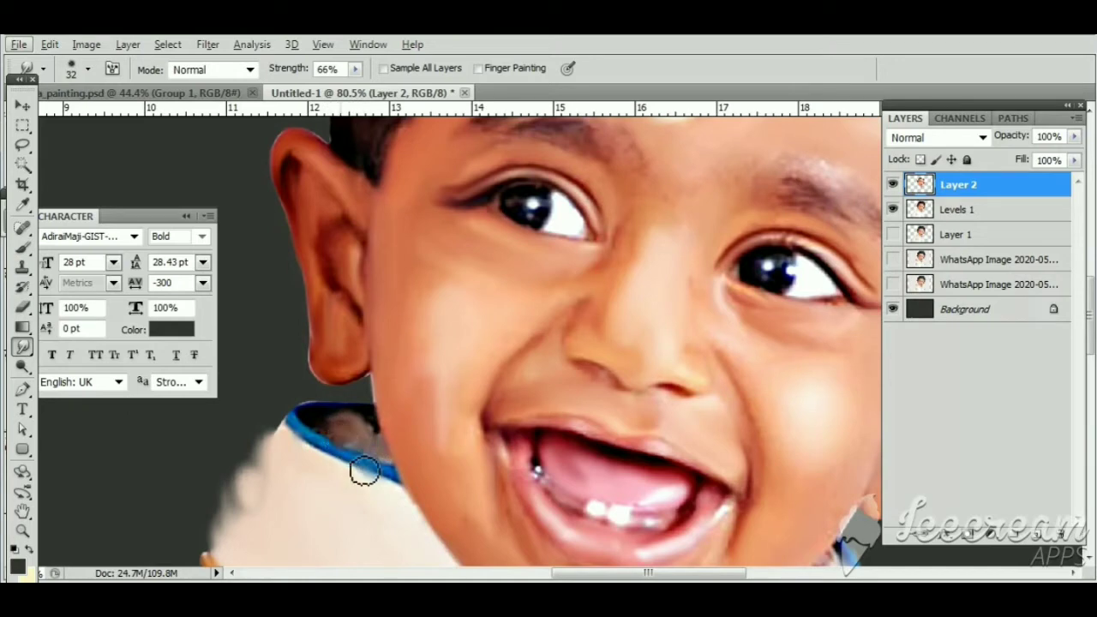
left_click_drag(305, 435, 296, 411)
scroll(317, 423, "down", 2)
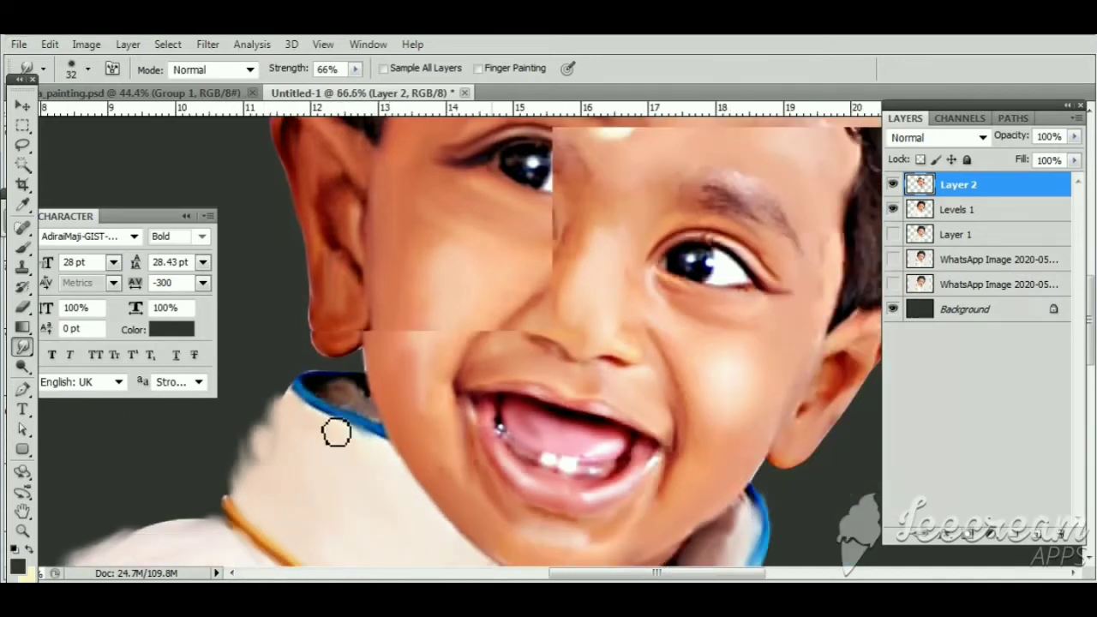
scroll(347, 436, "down", 1)
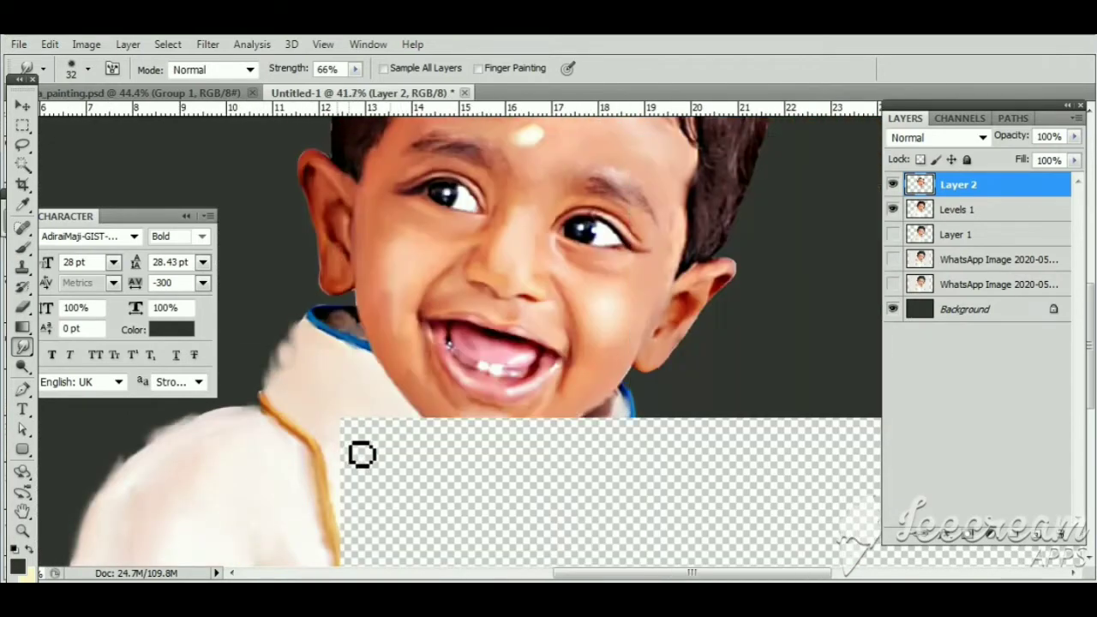
scroll(360, 454, "down", 1)
Add a Curves adjustment (132/115) clipped to Layer 2
left_click(989, 533)
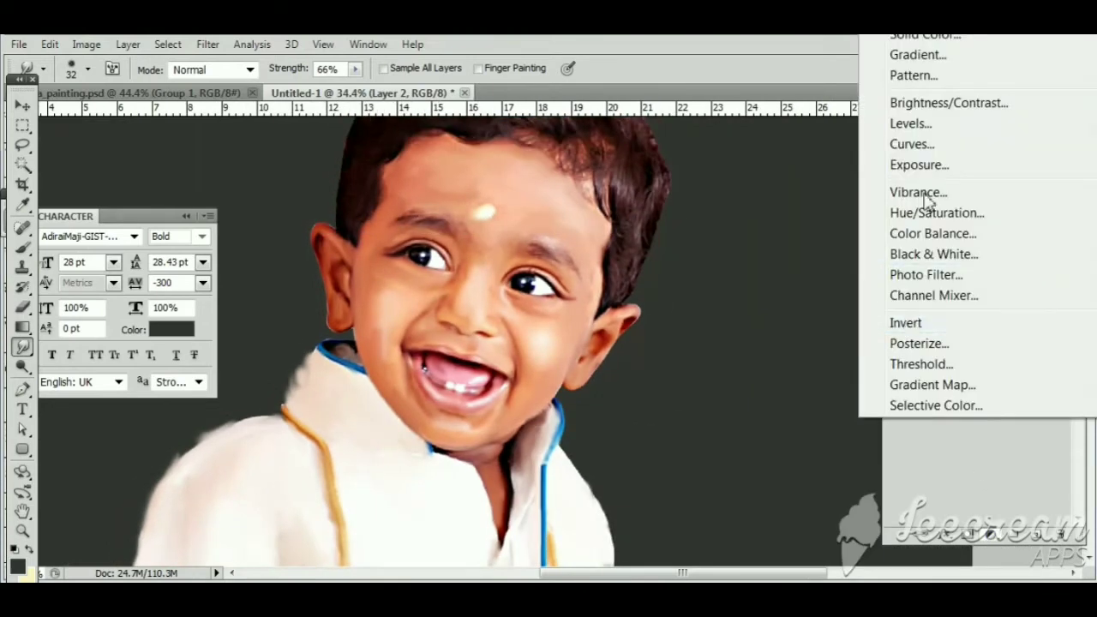
left_click(925, 145)
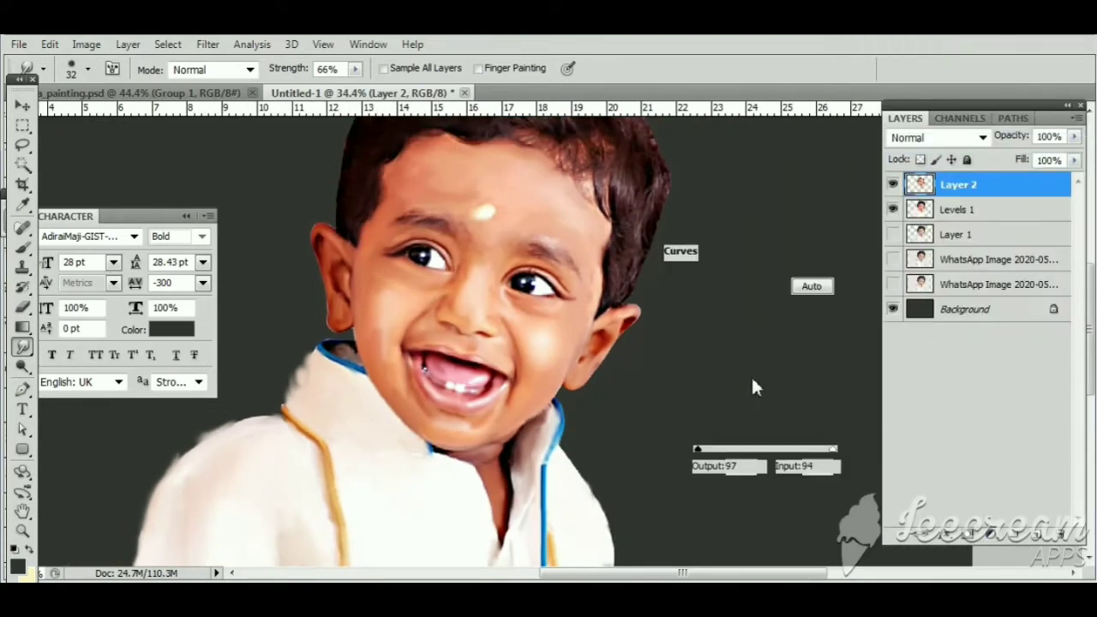
left_click_drag(757, 380, 758, 370)
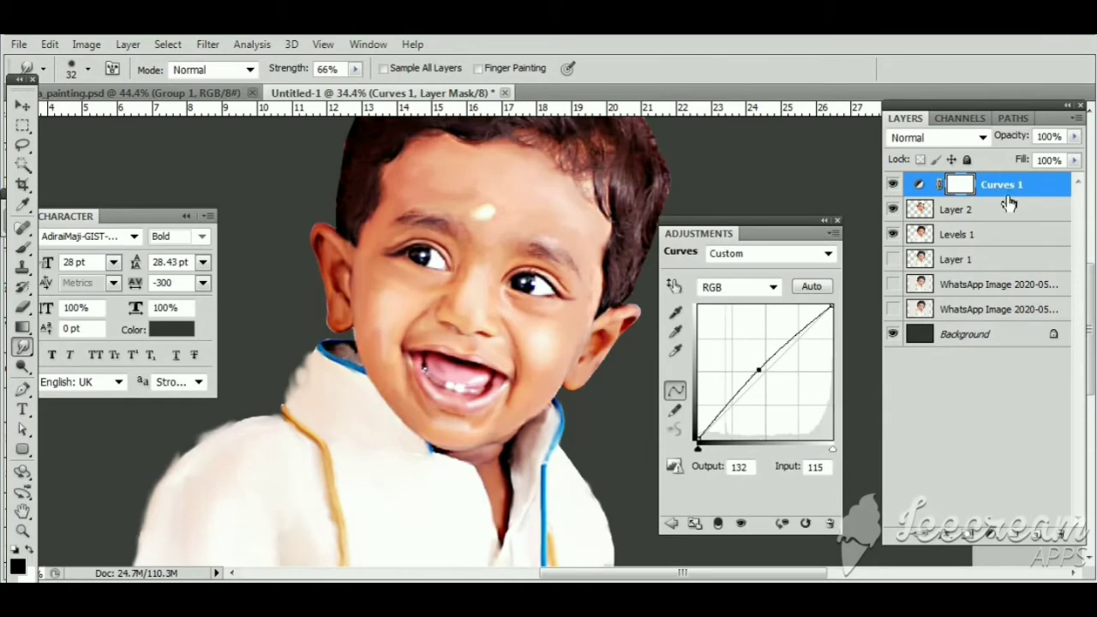
left_click(1014, 198, "alt")
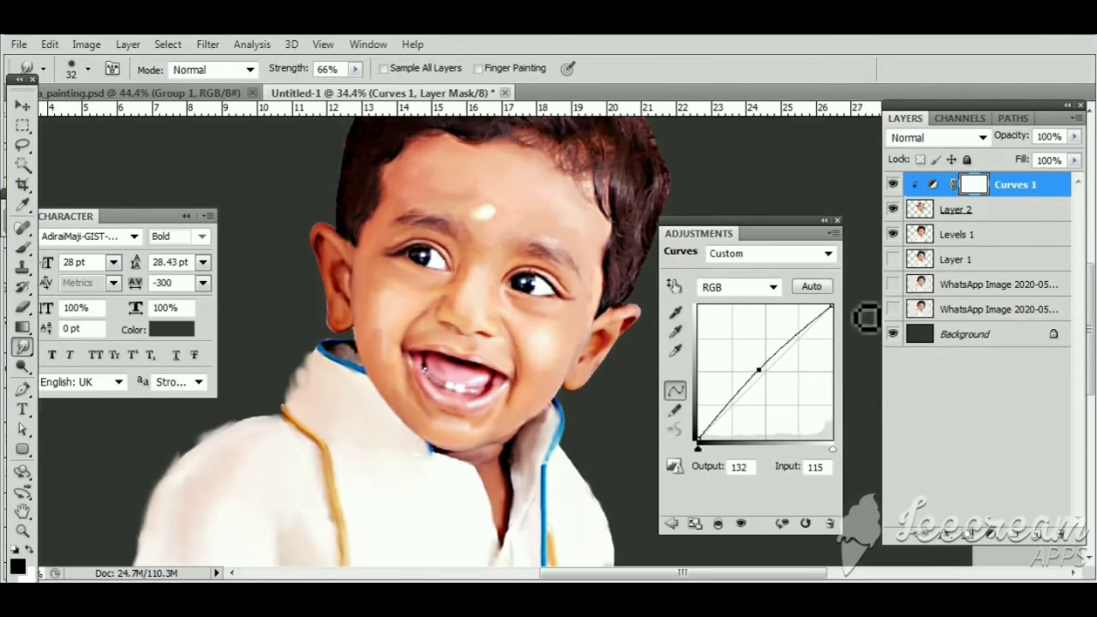
Add a Color Balance adjustment (−22, −10, +15 midtones), collapse the panel and zoom out
left_click(929, 214)
left_click(989, 527)
left_click(923, 350)
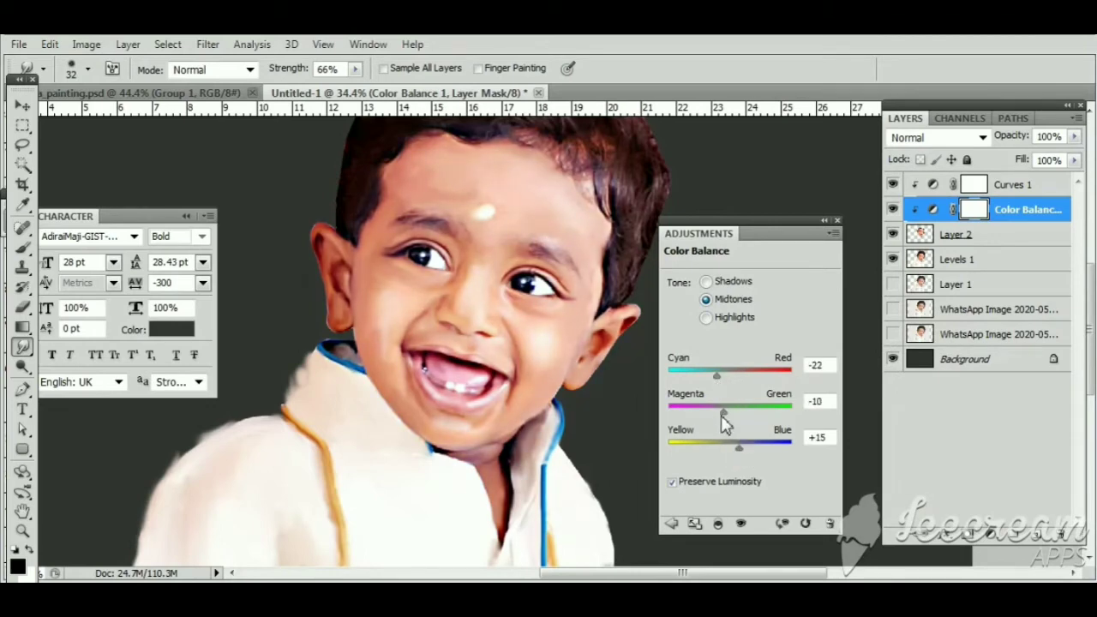
left_click(823, 220)
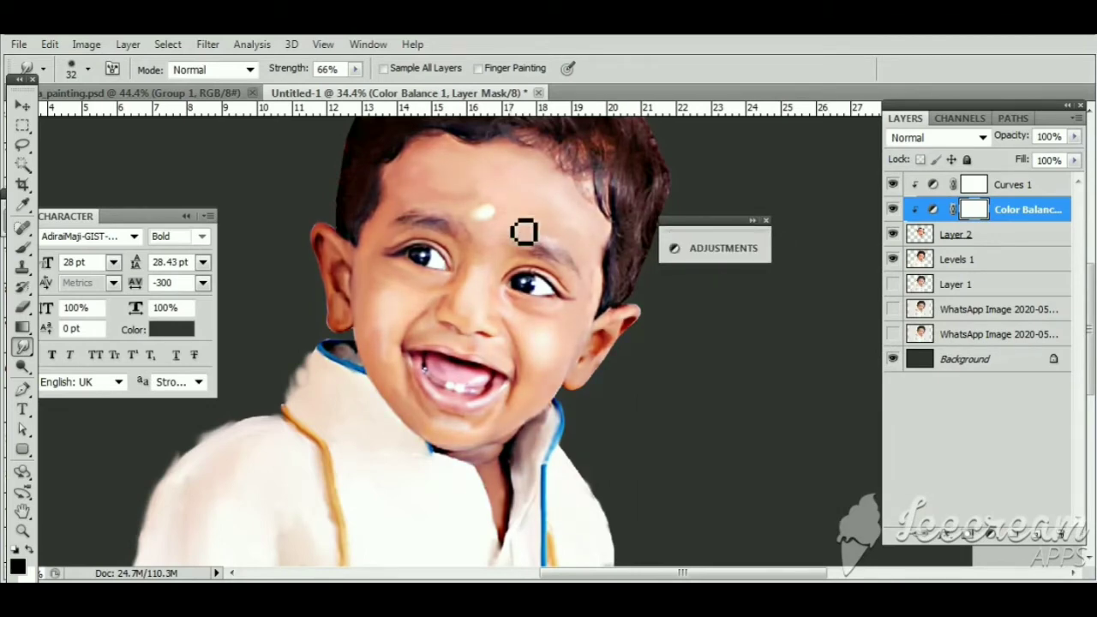
left_click(23, 105)
scroll(483, 253, "down", 1)
Select Levels 1, compare the shirt with it on and off, and add a layer mask
left_click_drag(483, 271, 525, 143)
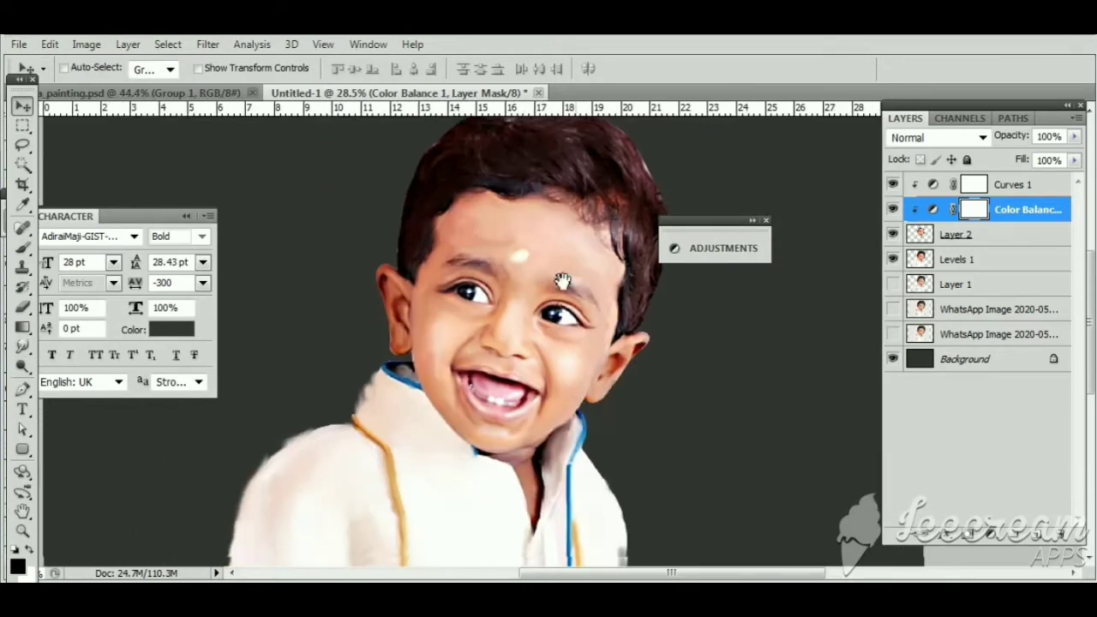
left_click(934, 265)
left_click(893, 259)
left_click(893, 259)
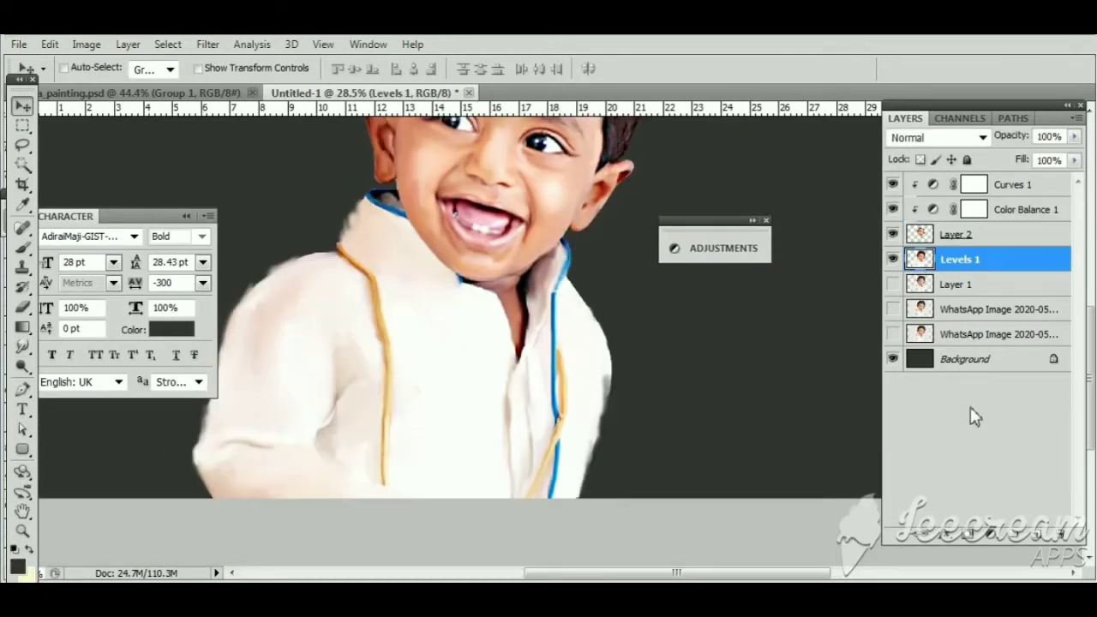
left_click(971, 541)
Paint black on the mask over the lower shirt with a soft brush at 73% opacity
key("b")
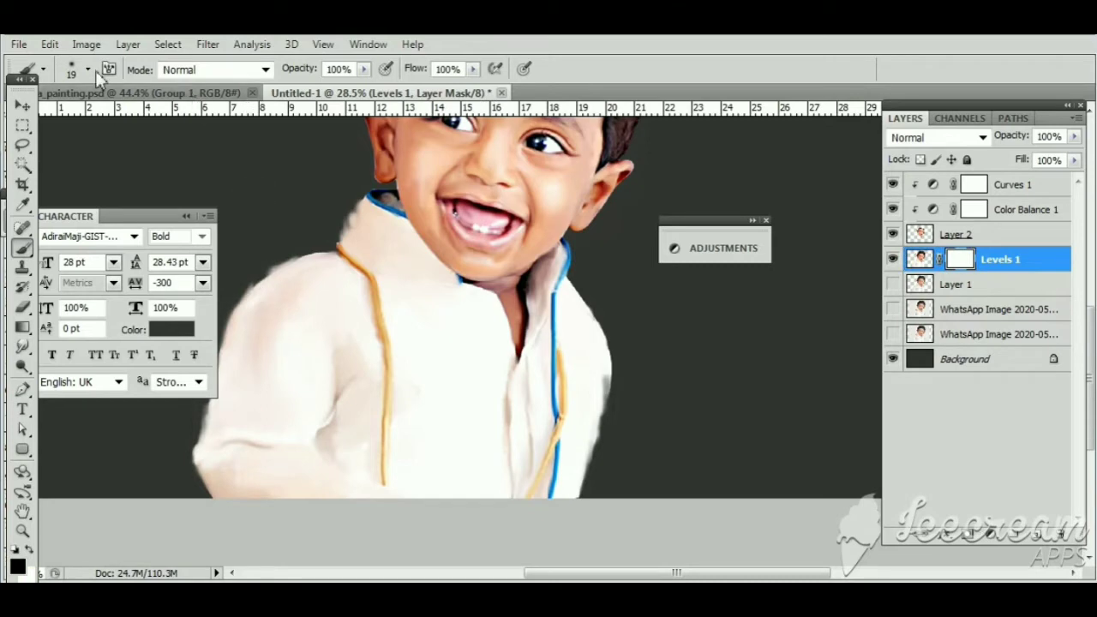
left_click(87, 69)
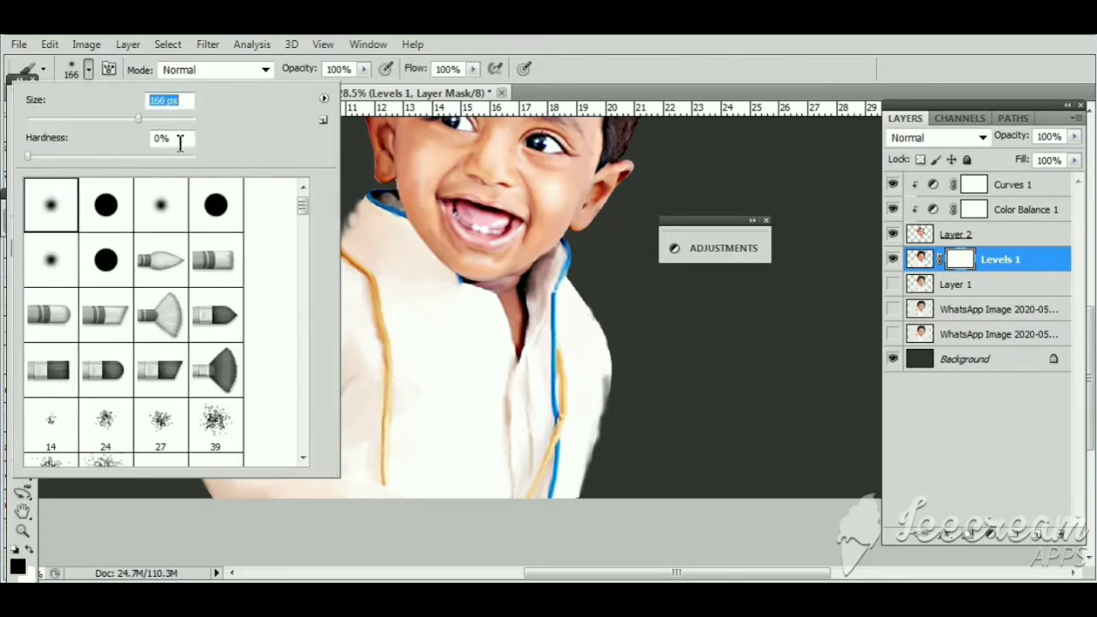
left_click_drag(364, 75, 343, 92)
mouse_move(200, 444)
left_mouse_down()
mouse_move(392, 499)
mouse_move(228, 455)
mouse_move(454, 480)
mouse_move(565, 467)
mouse_move(583, 428)
mouse_move(519, 463)
mouse_move(221, 441)
mouse_move(205, 480)
mouse_move(582, 488)
left_mouse_up()
Enlarge the brush to 473 px and fade the shirt bottom into the dark background
left_click(363, 69)
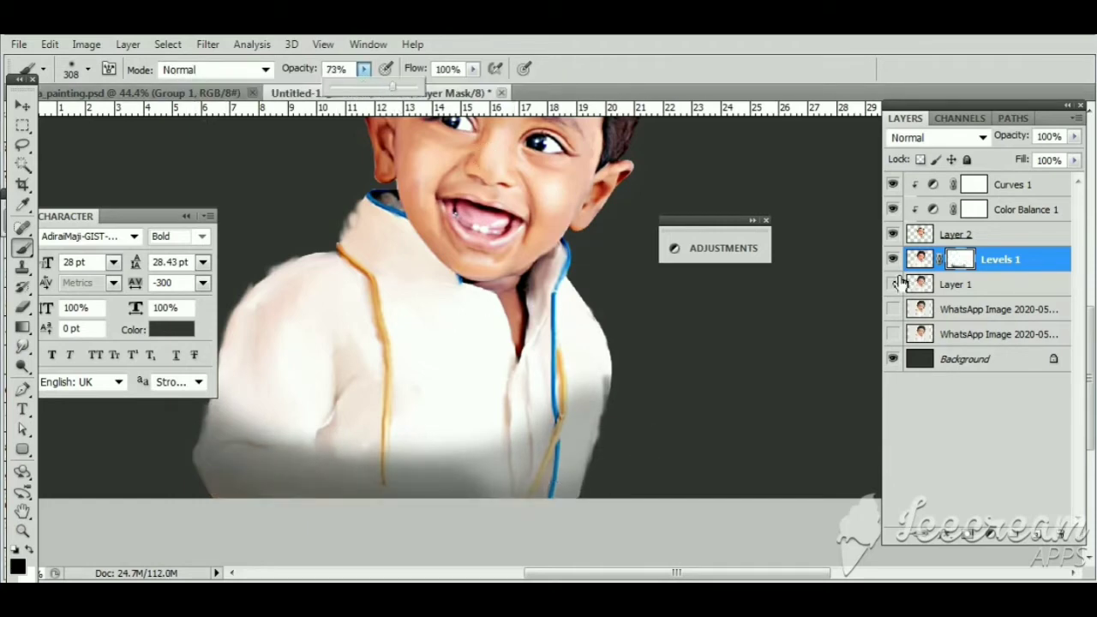
left_click(87, 69)
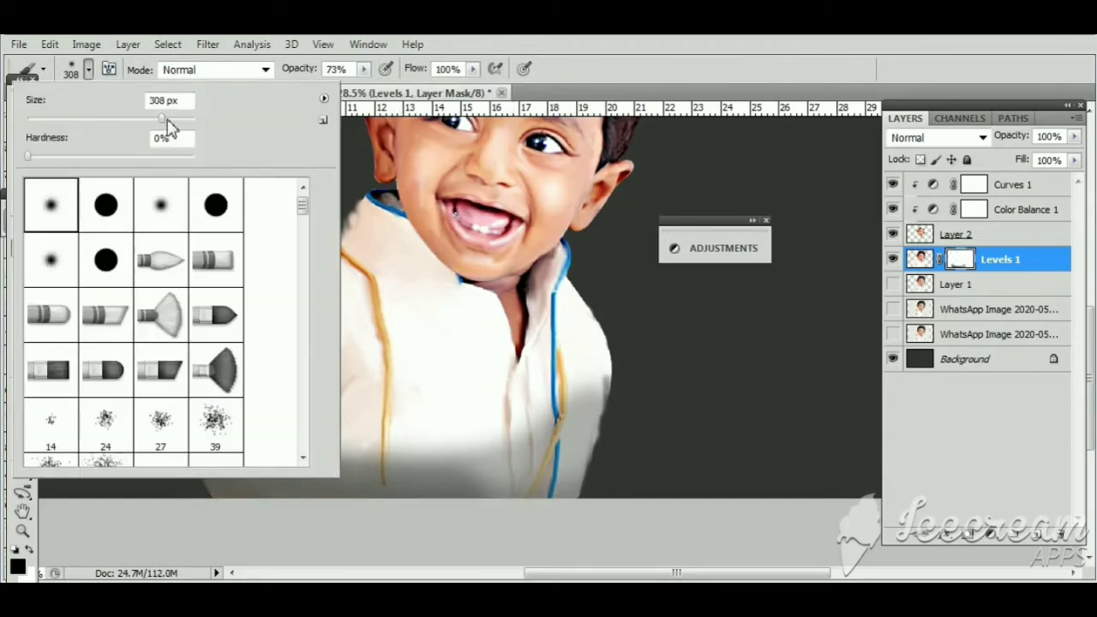
left_click_drag(168, 120, 181, 121)
left_click(610, 466)
left_click_drag(600, 463, 172, 463)
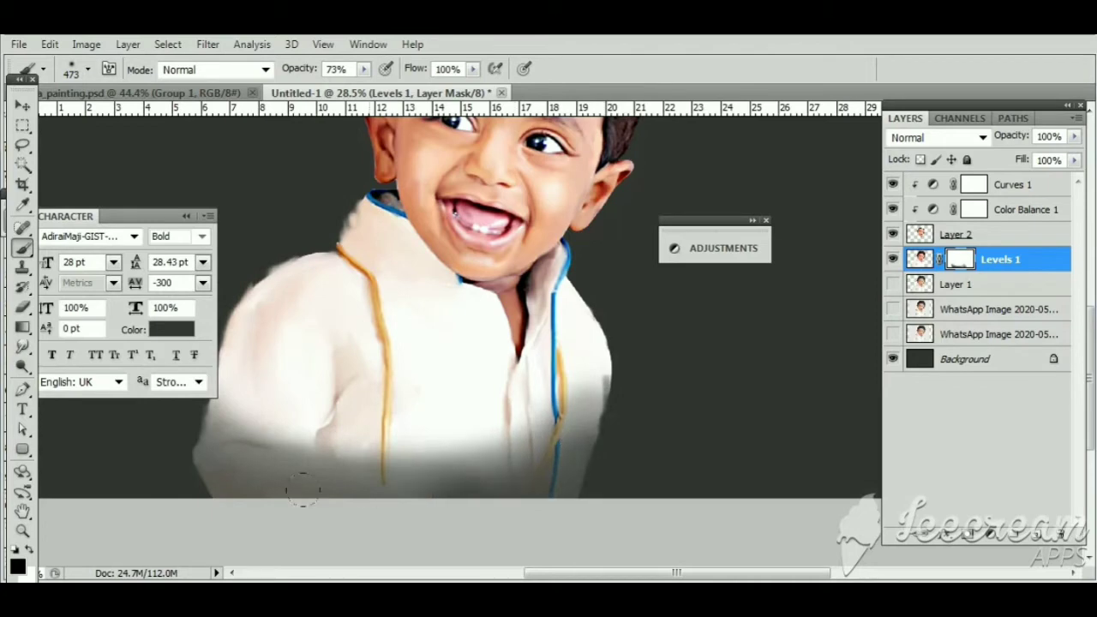
left_click_drag(595, 466, 225, 463)
At 23% opacity, softly darken the shirt's bottom edge and check the mask result
left_click_drag(363, 74, 323, 101)
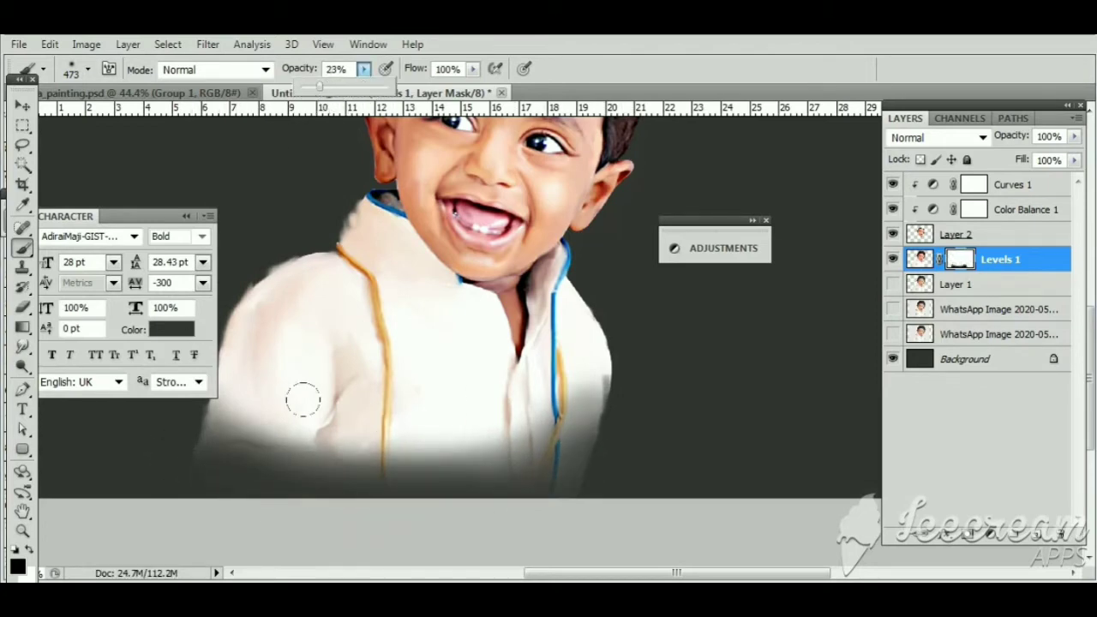
mouse_move(303, 399)
left_mouse_down()
mouse_move(289, 436)
mouse_move(317, 417)
mouse_move(475, 447)
left_mouse_up()
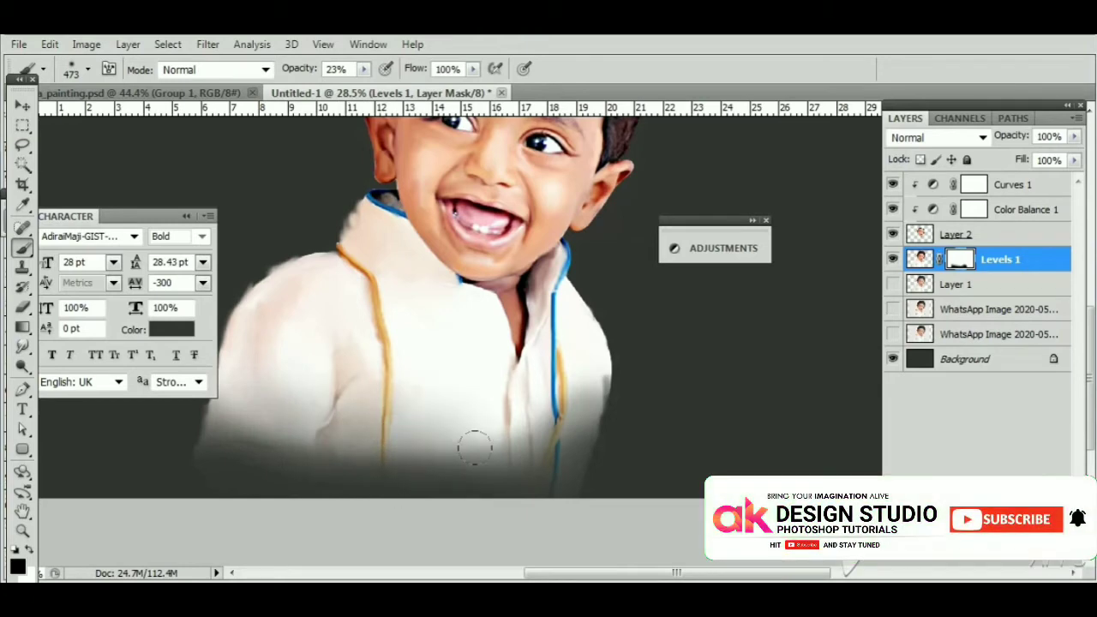
scroll(553, 416, "up", 3)
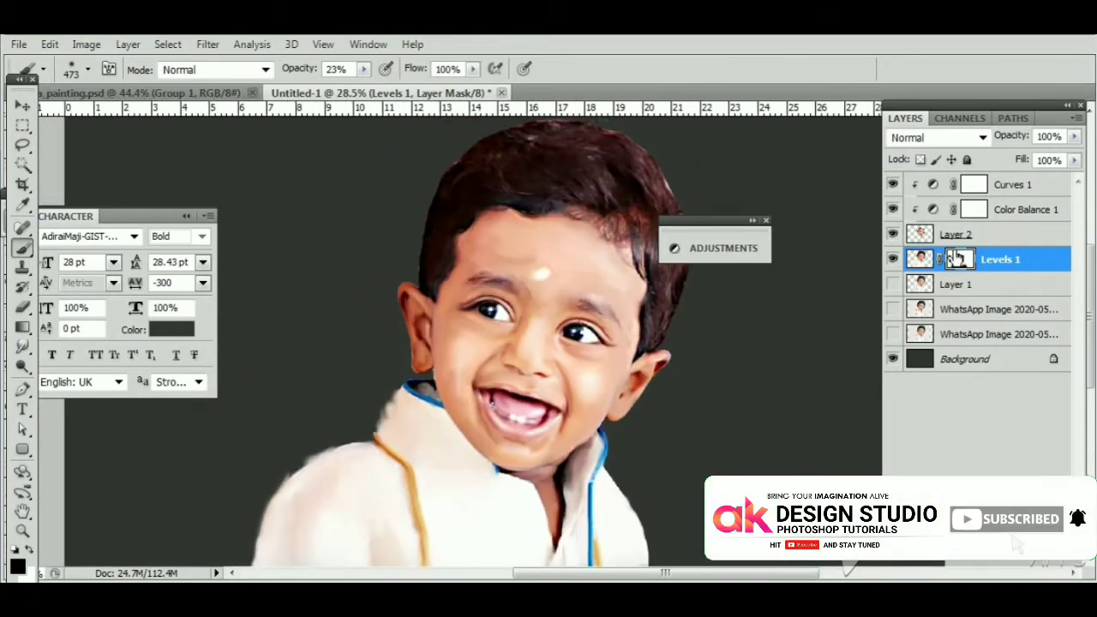
left_click(893, 273)
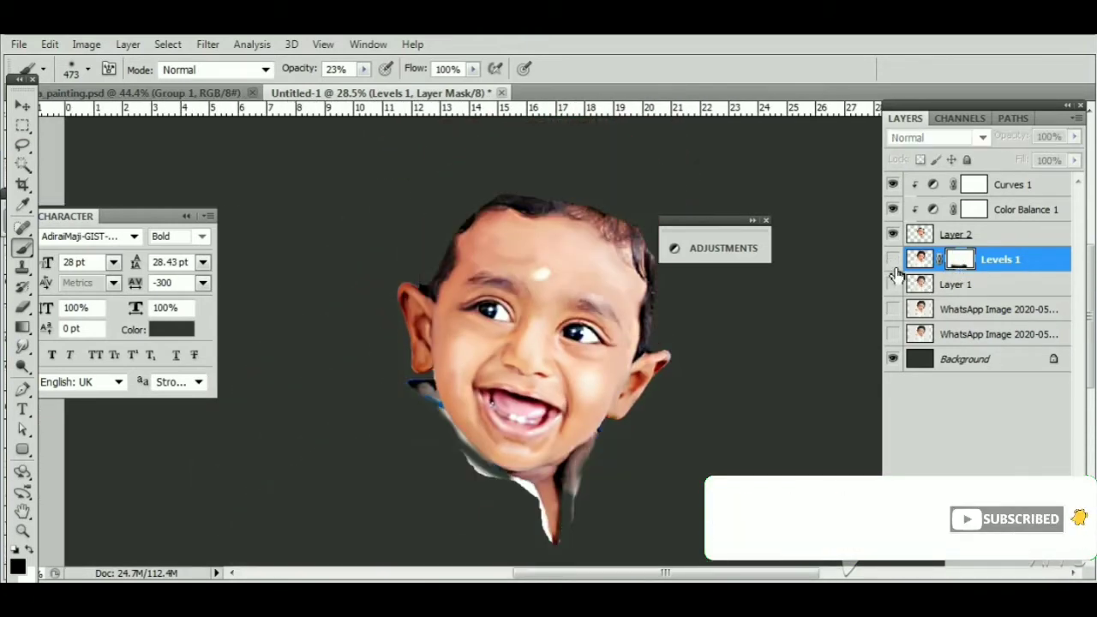
left_click(893, 273)
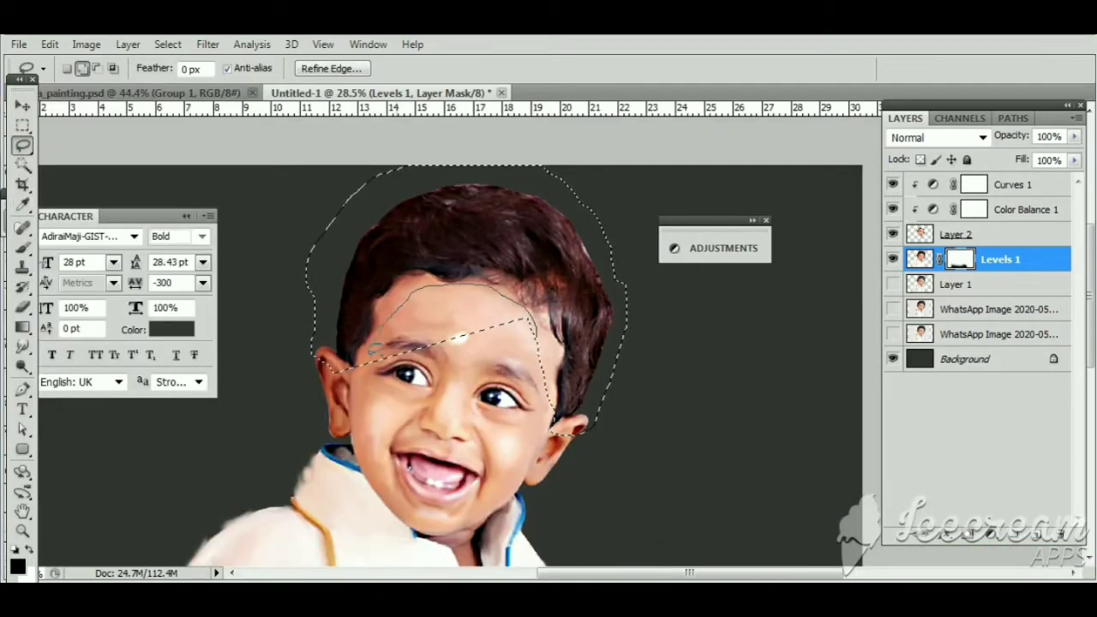
Lasso the hair and forehead area, then duplicate the Levels 1 layer
left_click_drag(375, 348, 533, 274)
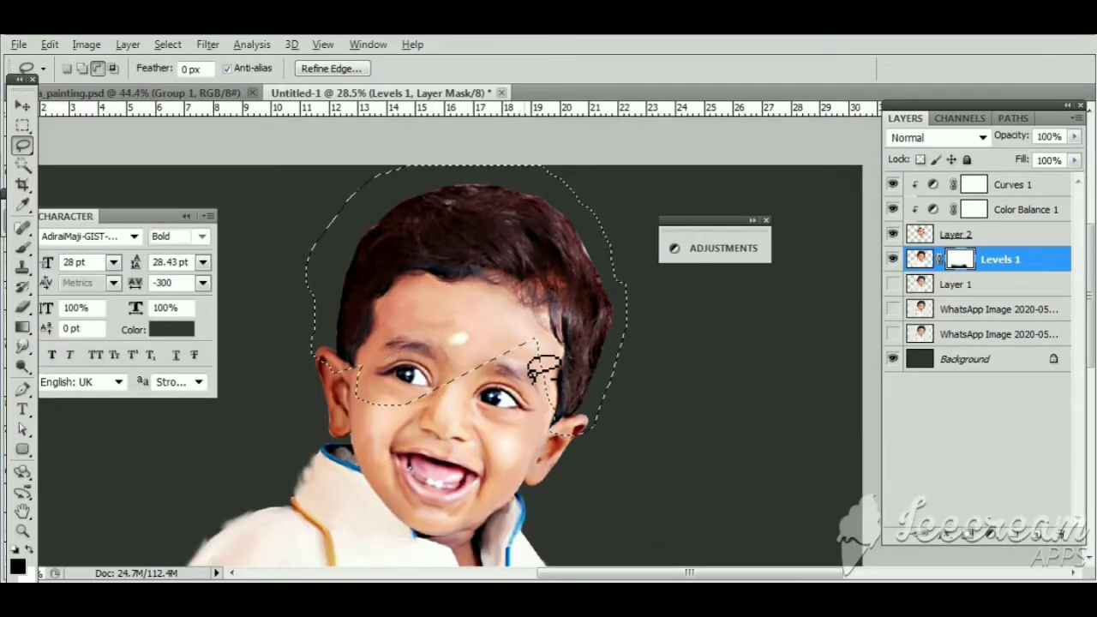
left_click_drag(510, 402, 548, 342)
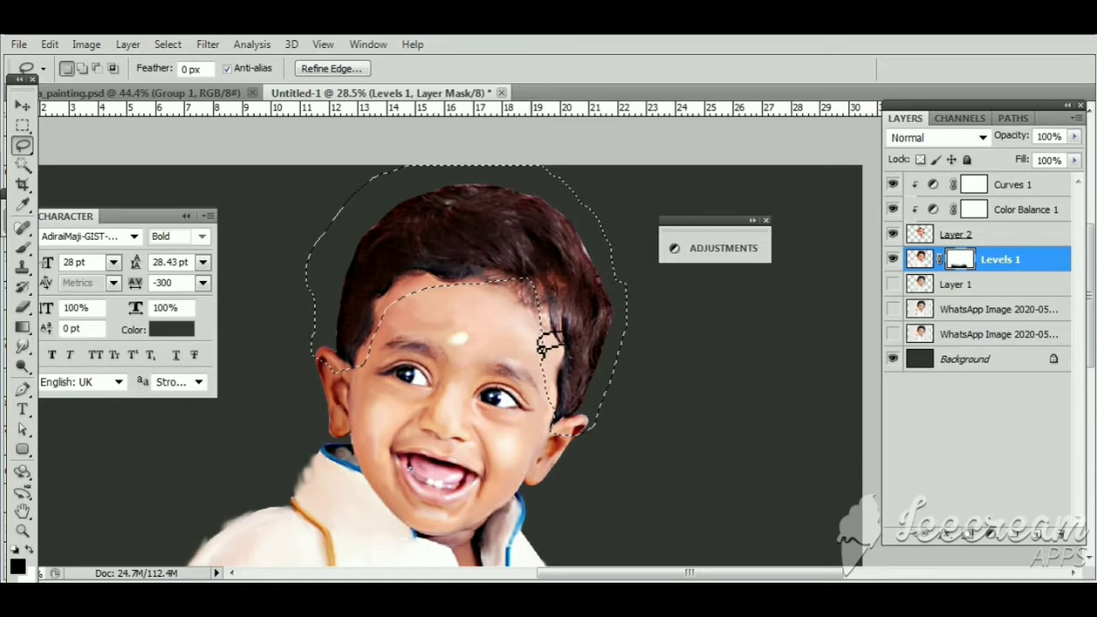
left_click(1013, 264)
right_click(1014, 264)
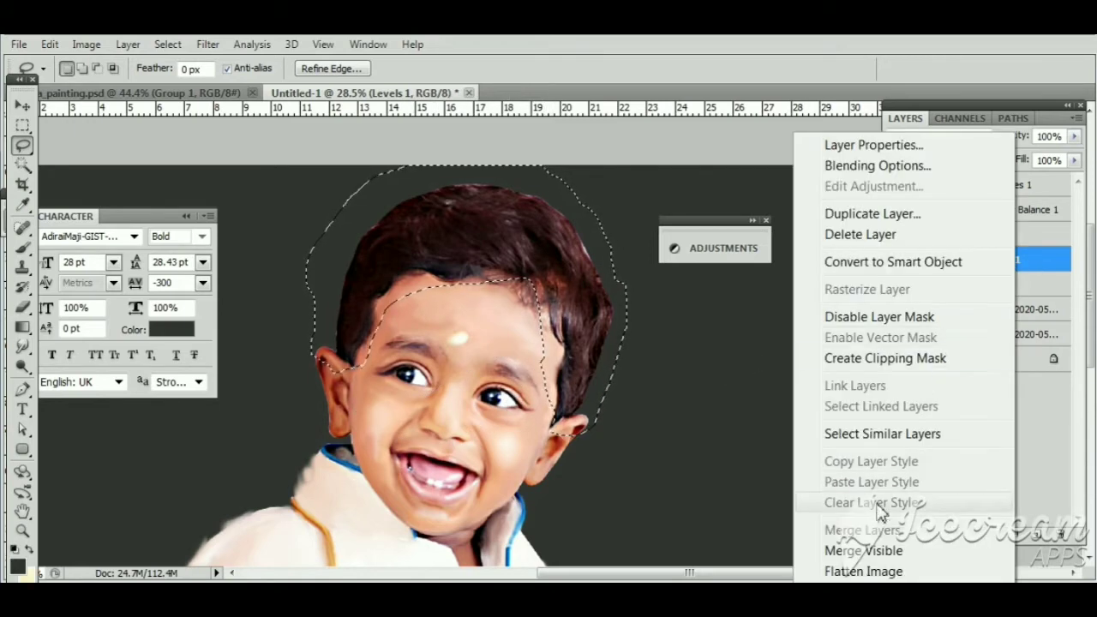
left_click(867, 214)
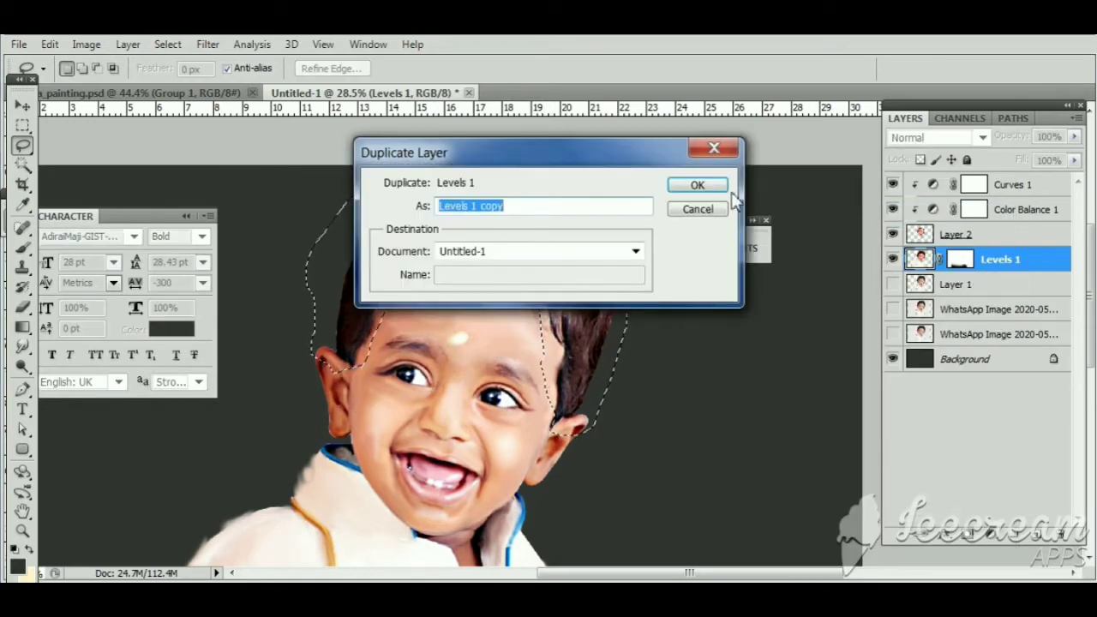
left_click(701, 186)
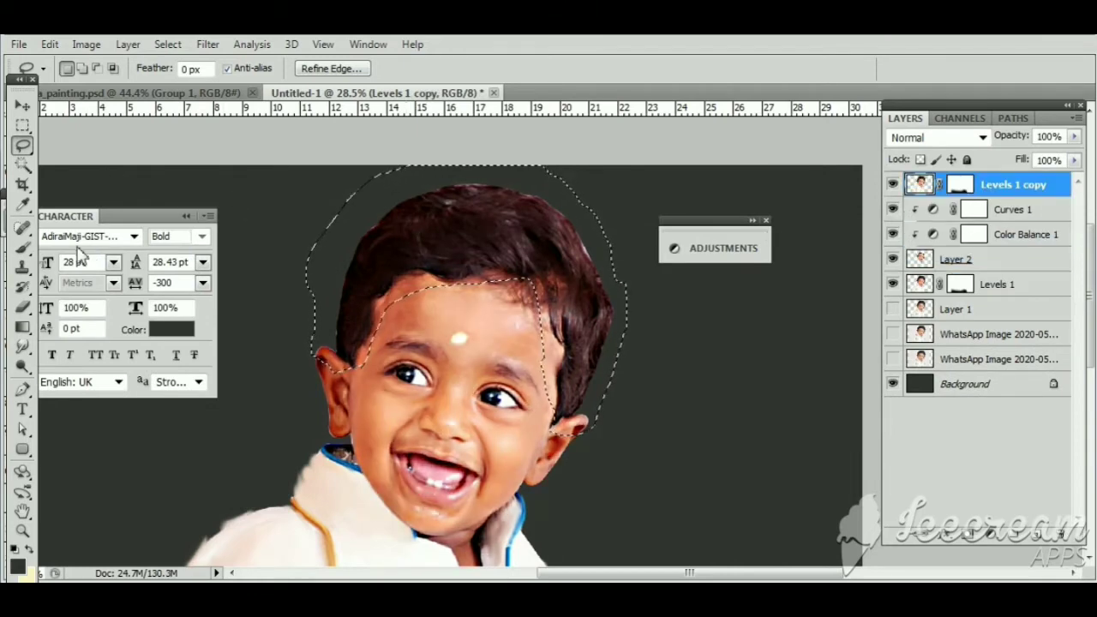
Copy the lassoed hair selection onto a new Layer 3 via Layer via Copy
key("m")
right_click(402, 235)
left_click(464, 387)
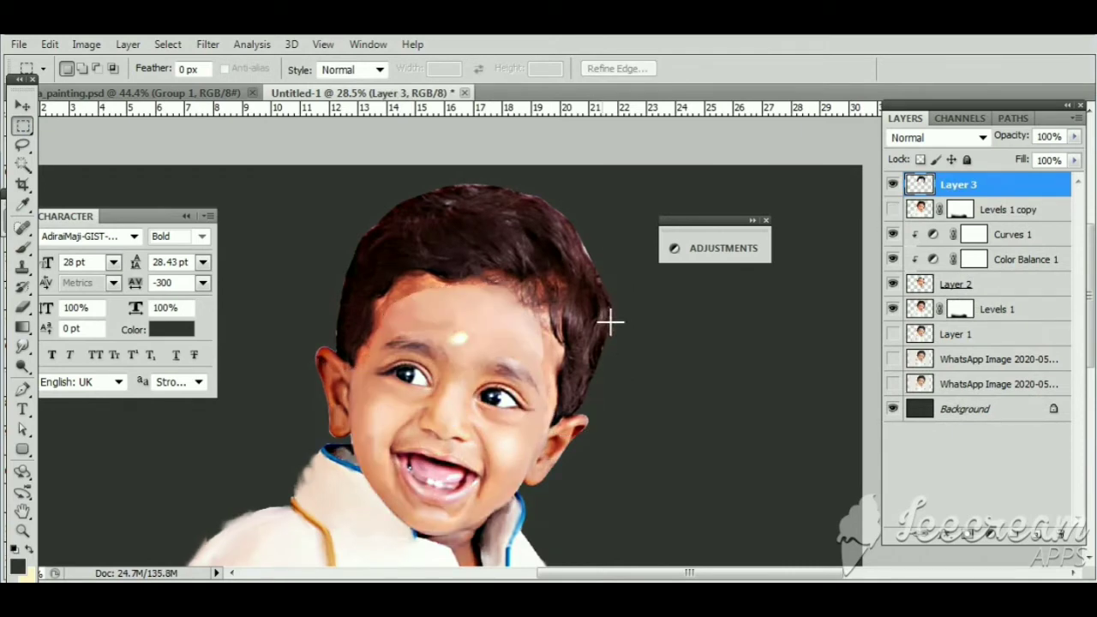
Add an Inner Shadow to Layer 3 with a yellow-green shadow colour
left_click(23, 306)
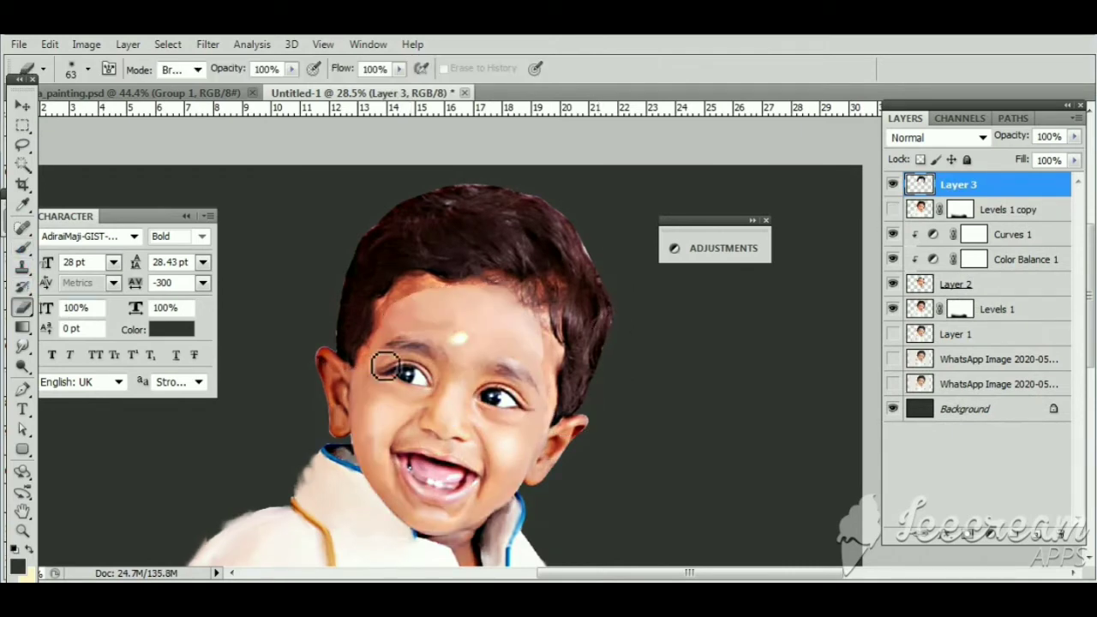
left_click(87, 70)
key("Return")
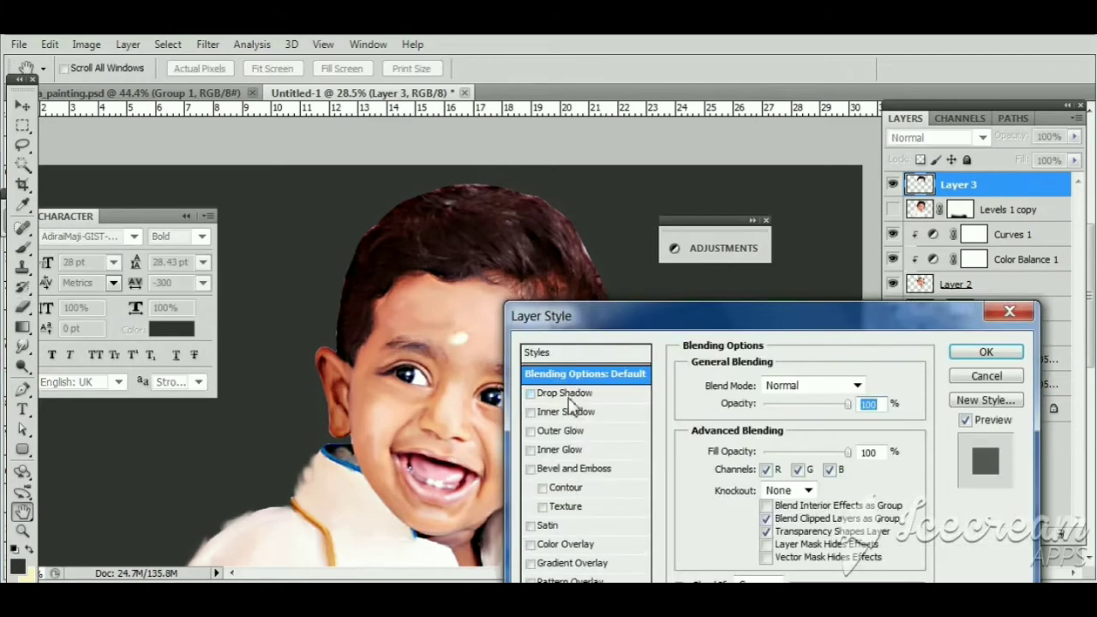
left_click(570, 411)
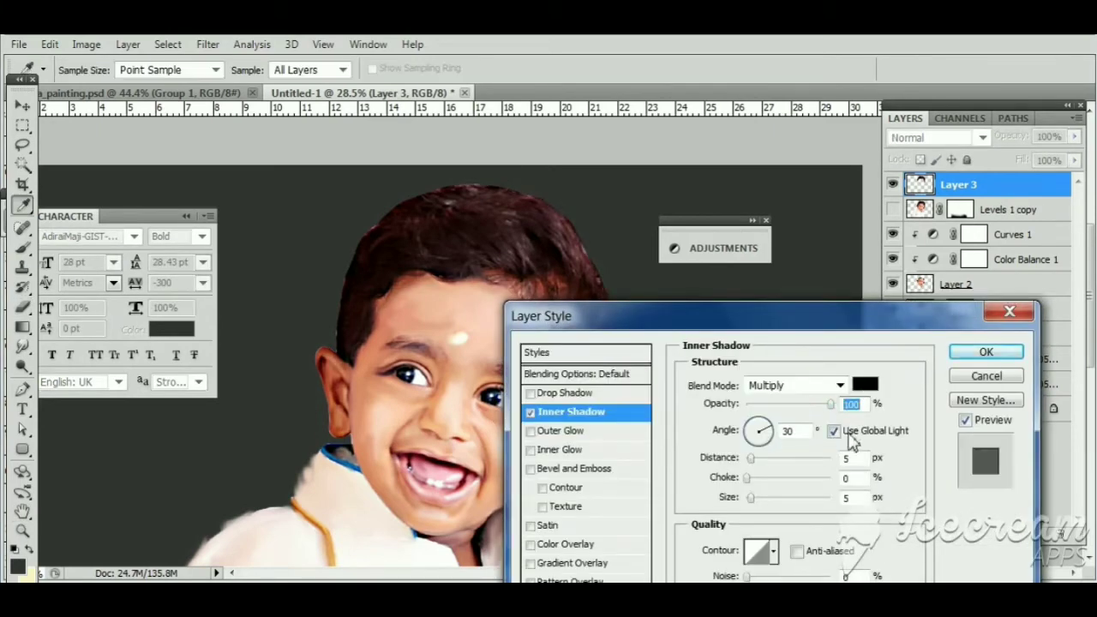
left_click(864, 384)
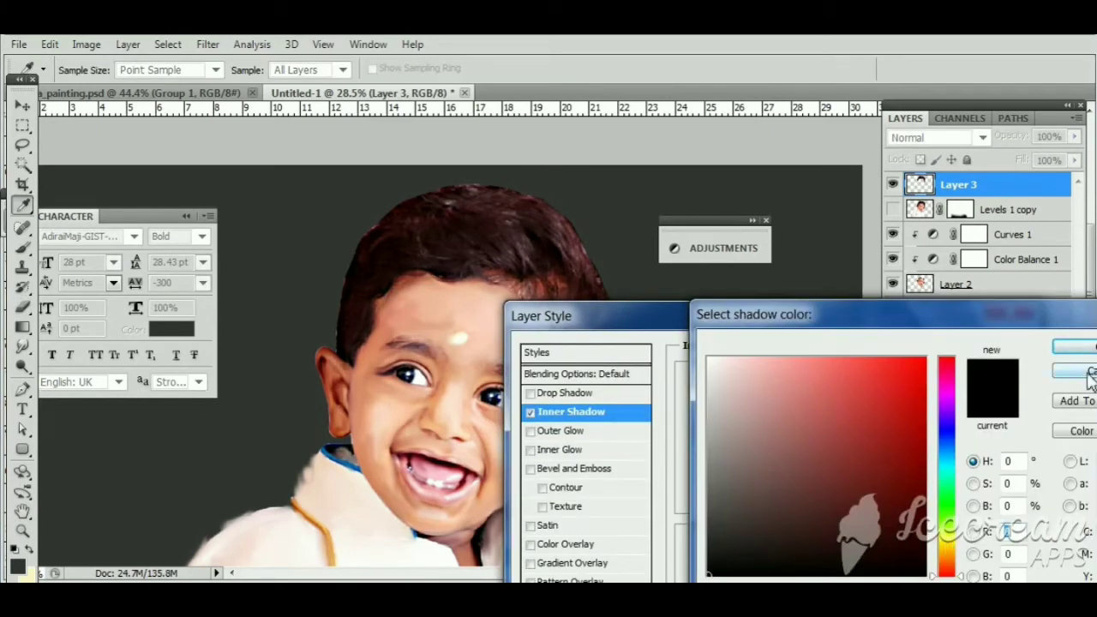
left_click(950, 540)
left_click(924, 360)
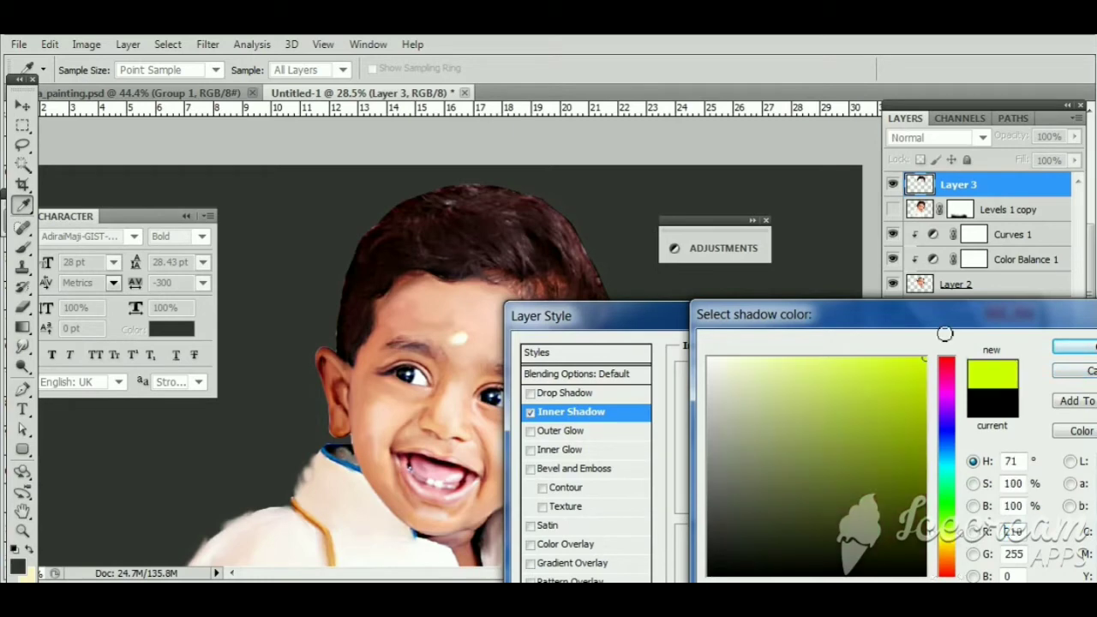
left_click(1073, 346)
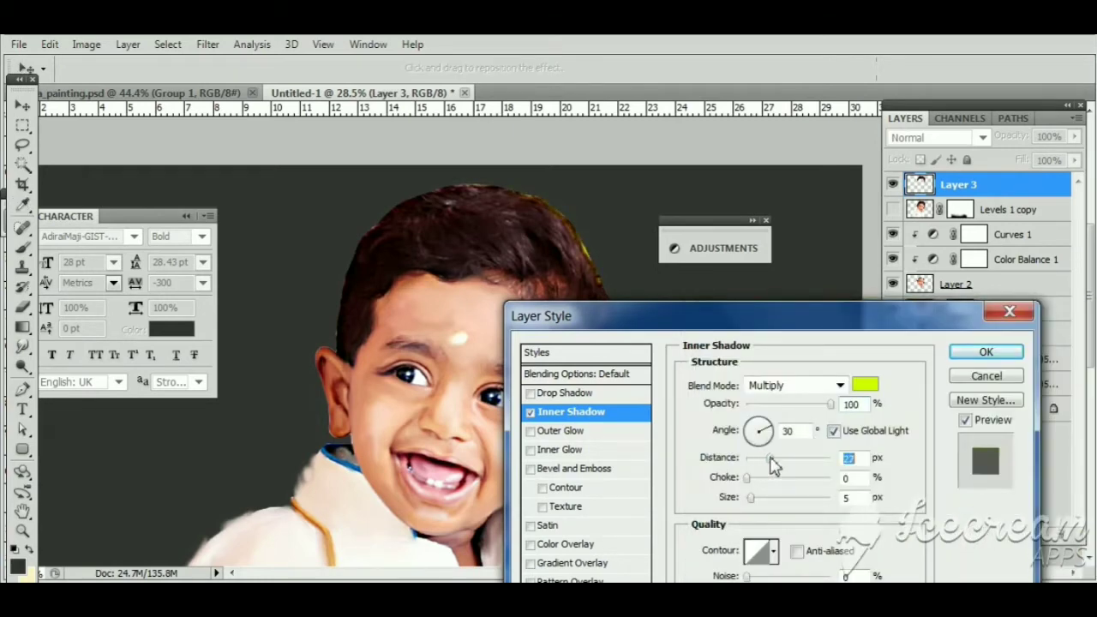
Set the inner shadow to Normal blend, angle 120, distance 45, size 150, and apply it
left_click_drag(750, 498, 768, 498)
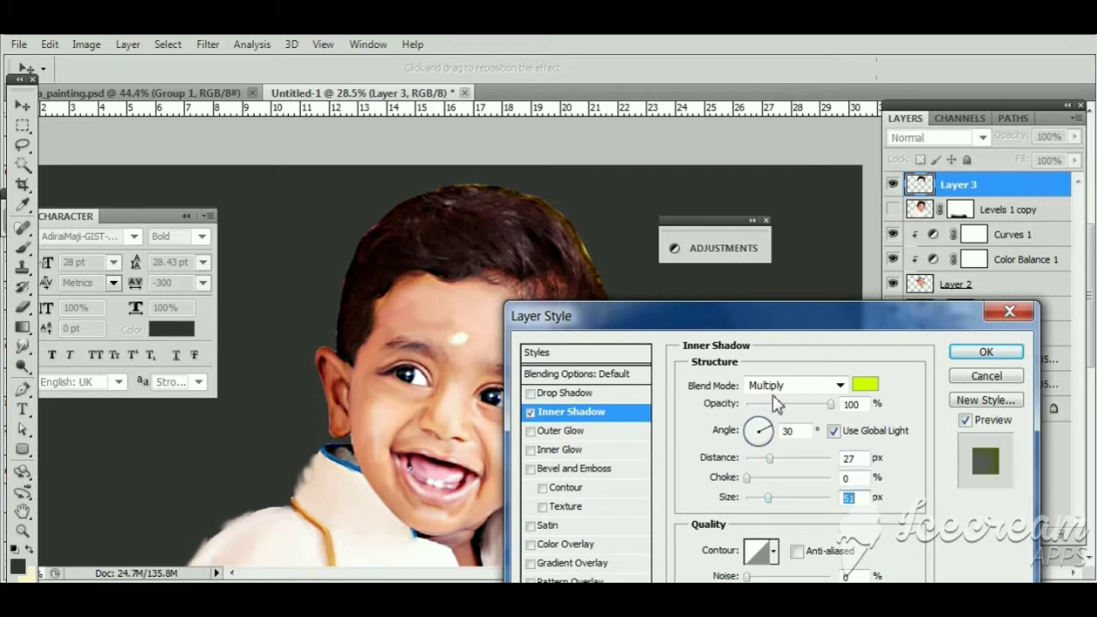
left_click(789, 386)
left_click(754, 45)
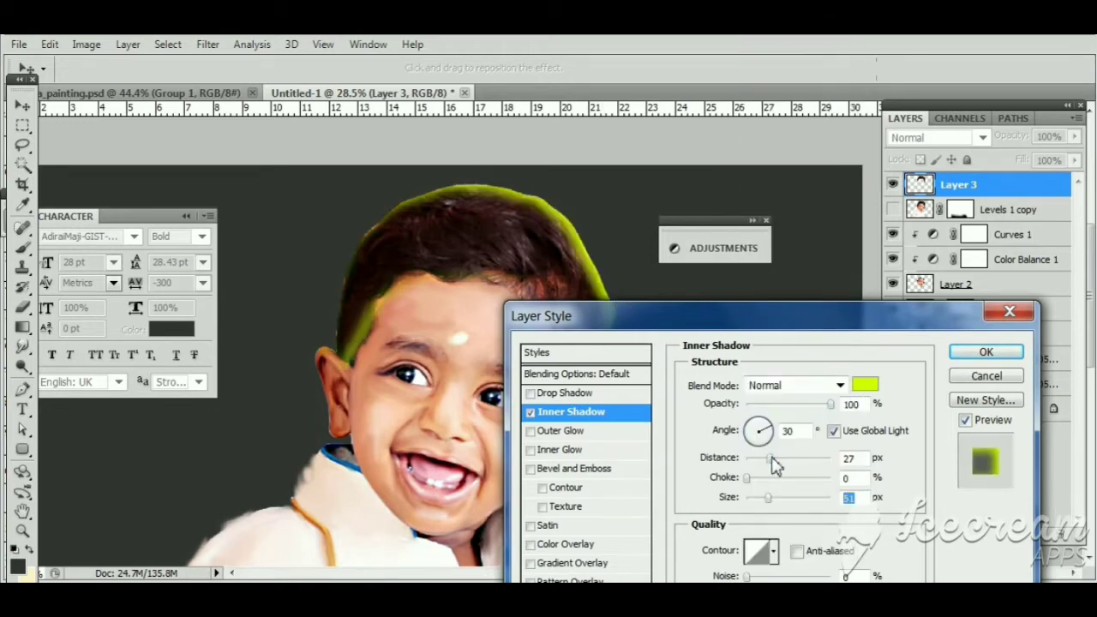
left_click_drag(769, 458, 784, 458)
left_click(834, 431)
left_click_drag(768, 498, 801, 504)
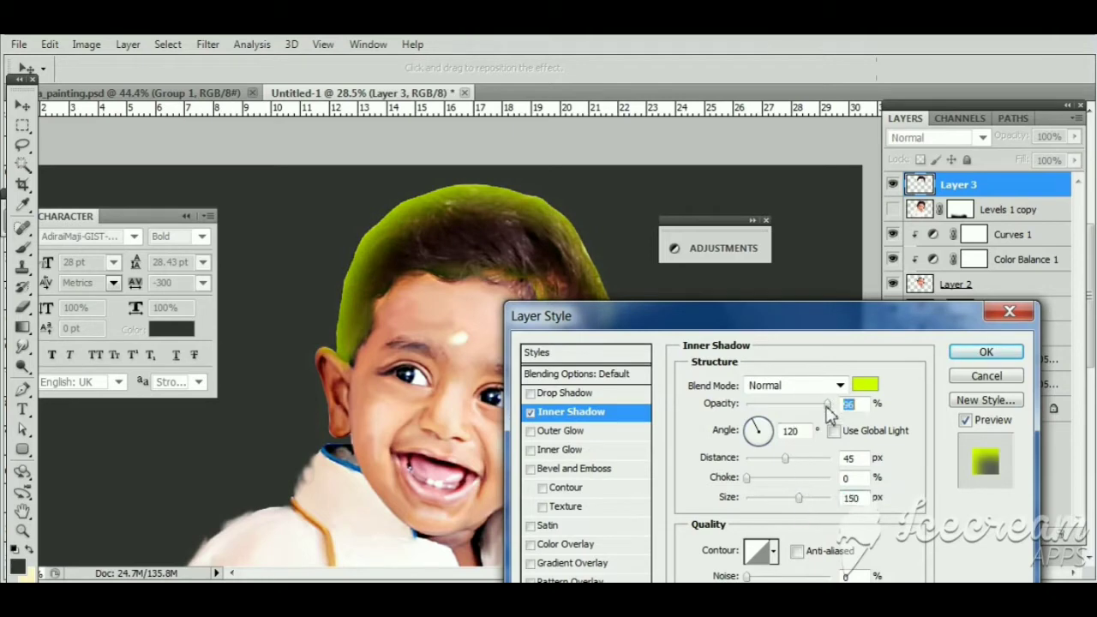
left_click_drag(827, 408, 819, 409)
left_click(985, 351)
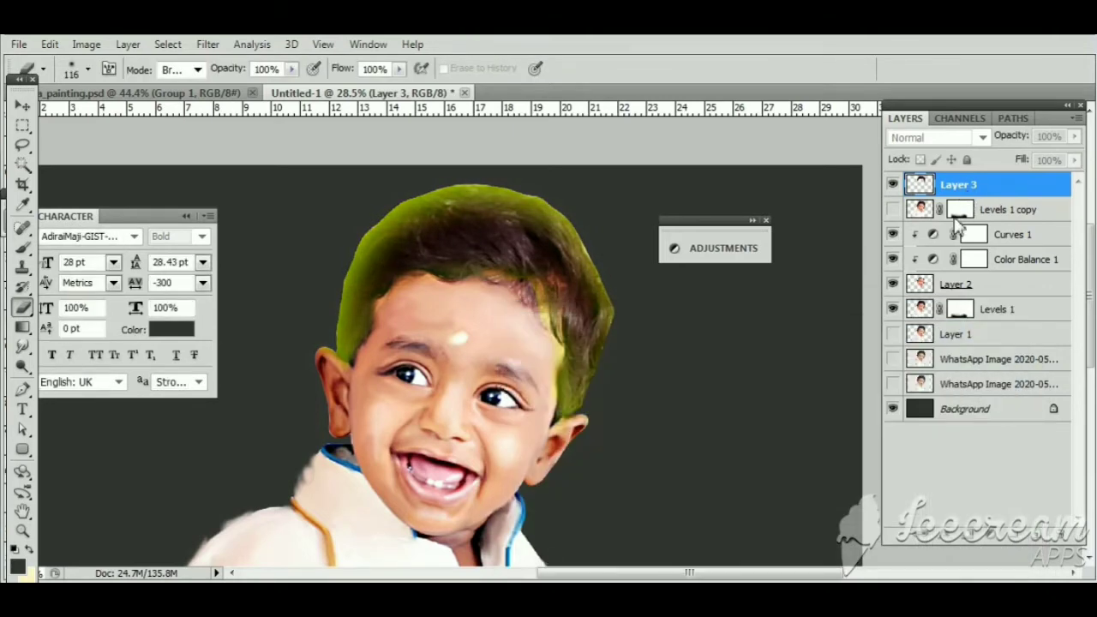
Duplicate Layer 3 with its effect as Layer 3 copy
right_click(977, 190)
left_click(861, 220)
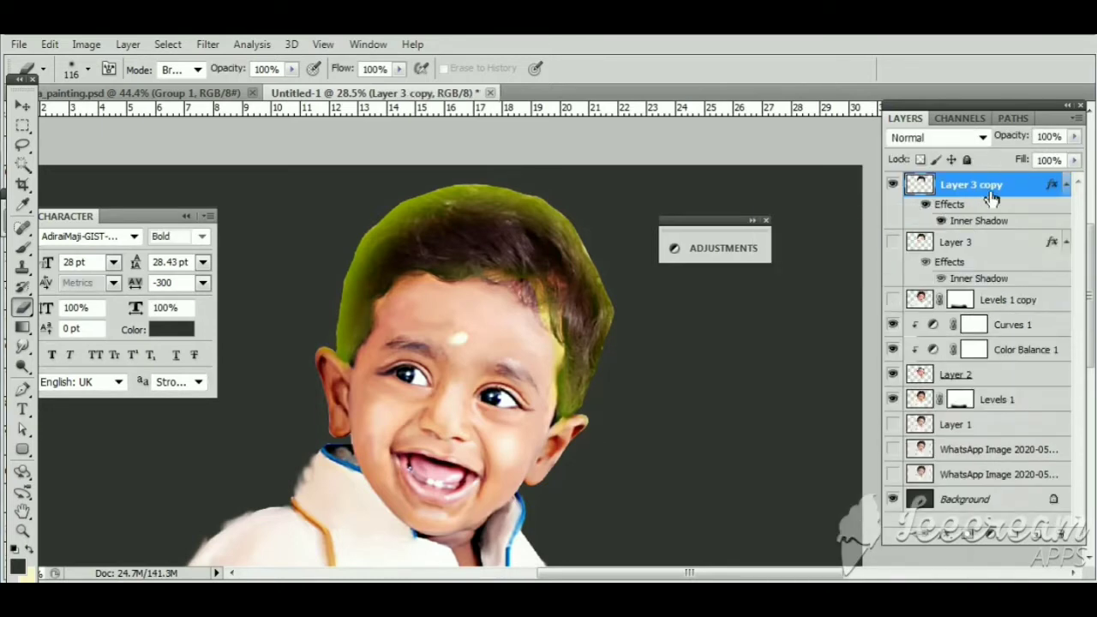
right_click(991, 197)
left_click(958, 197)
Rasterize Layer 3 copy's layer style and darken the hair edge near the right temple
right_click(973, 193)
left_click(32, 249)
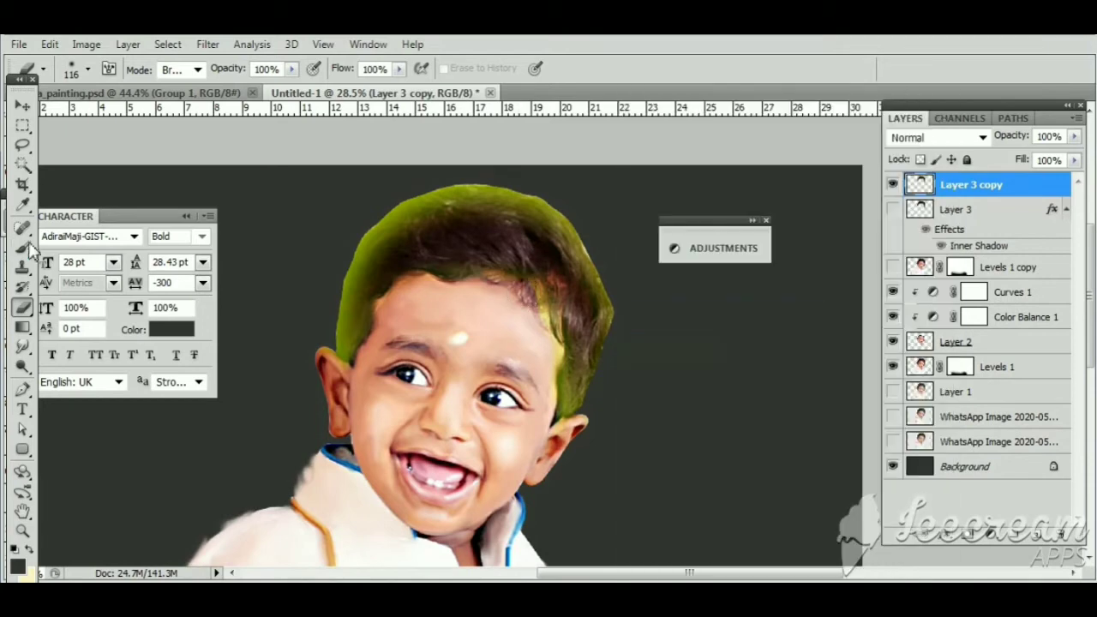
mouse_move(511, 296)
left_mouse_down()
mouse_move(561, 351)
mouse_move(561, 428)
left_mouse_up()
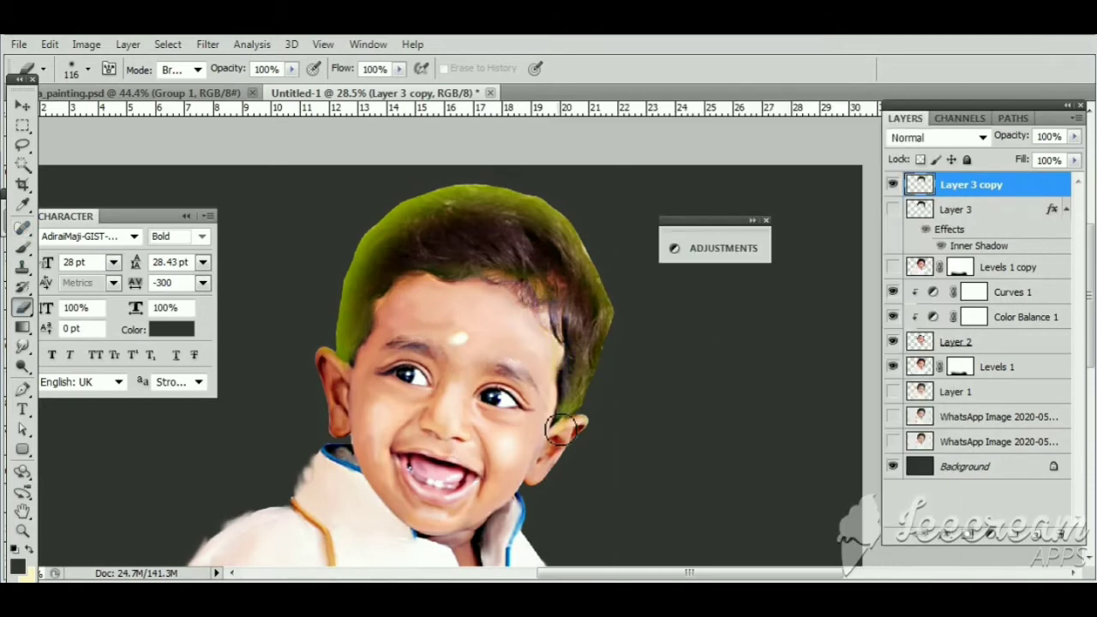
Set the Smudge tool to the speckled 1813 brush tip
left_click(25, 349)
left_click(88, 69)
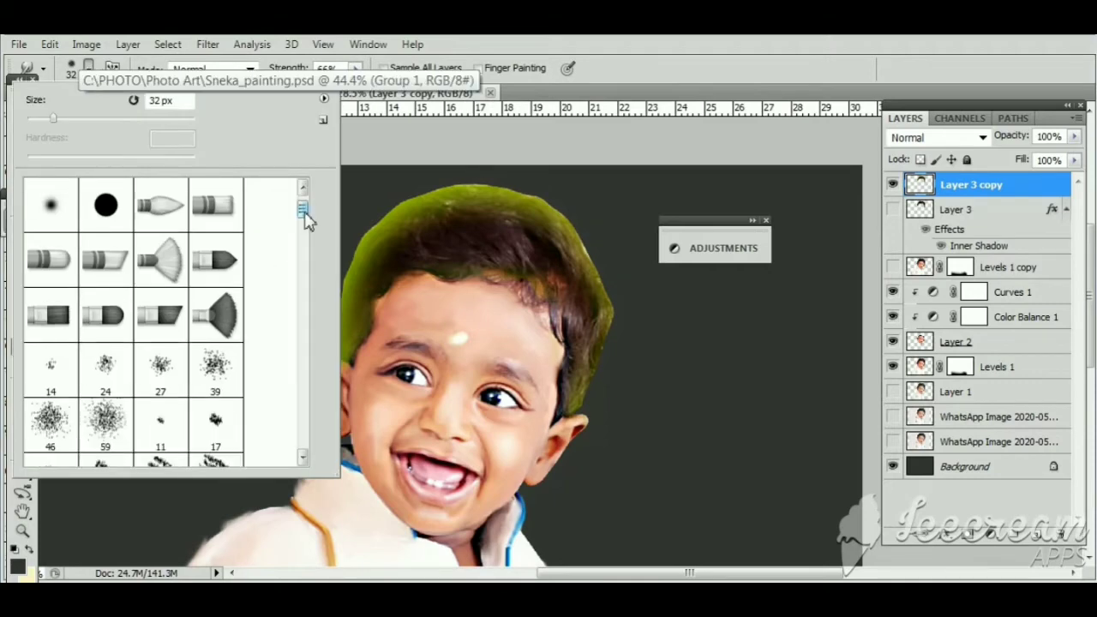
left_click_drag(304, 206, 306, 290)
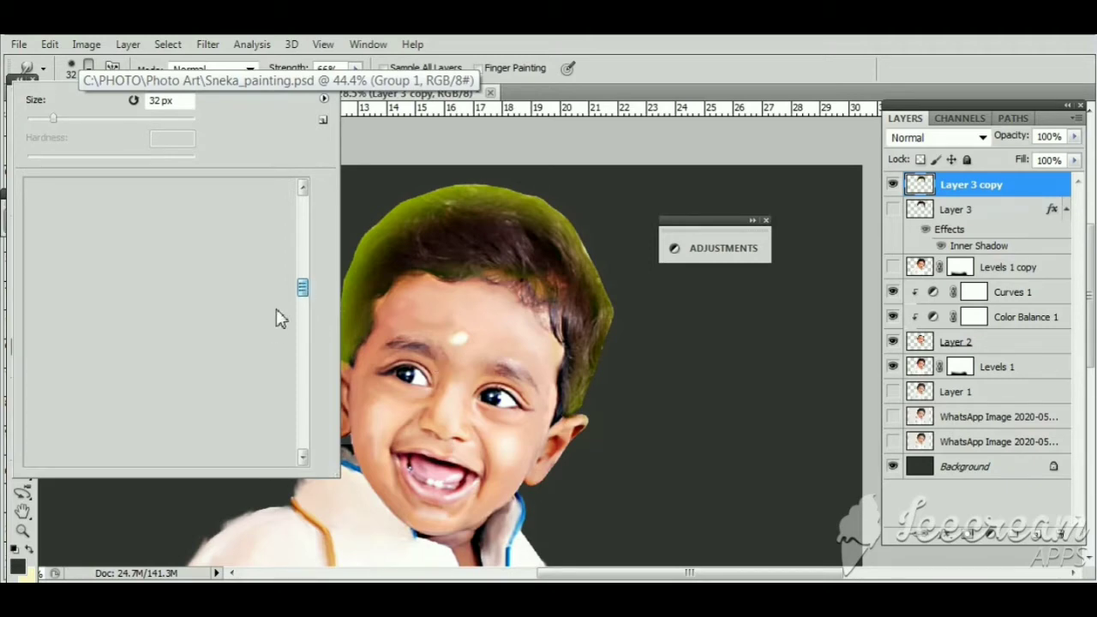
scroll(302, 429, "down", 2)
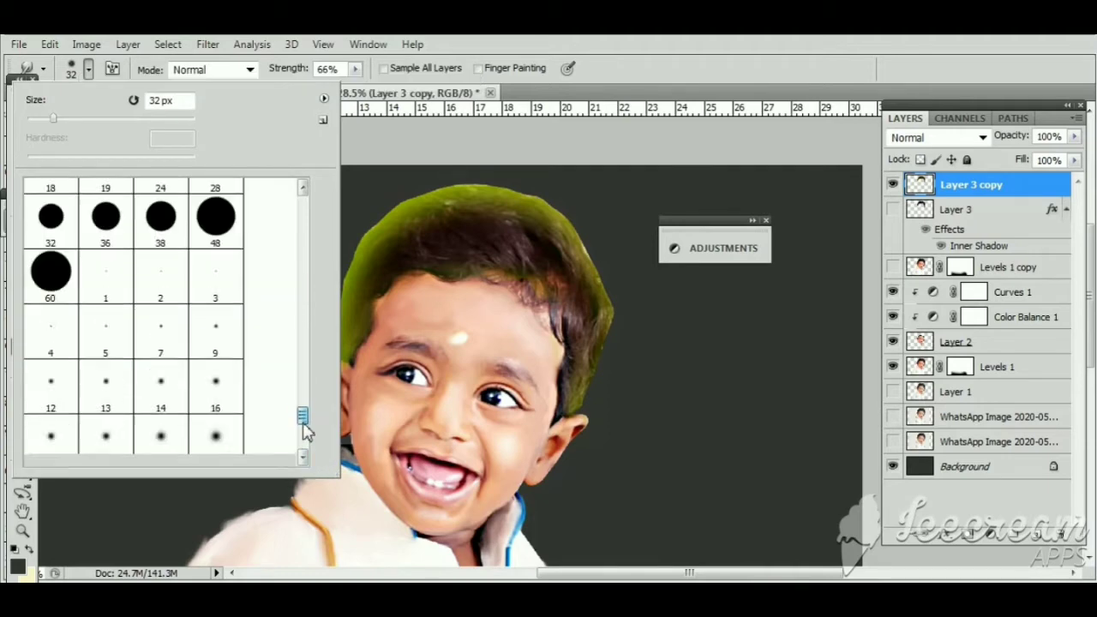
scroll(302, 429, "down", 5)
scroll(51, 441, "down", 1)
left_click(53, 443)
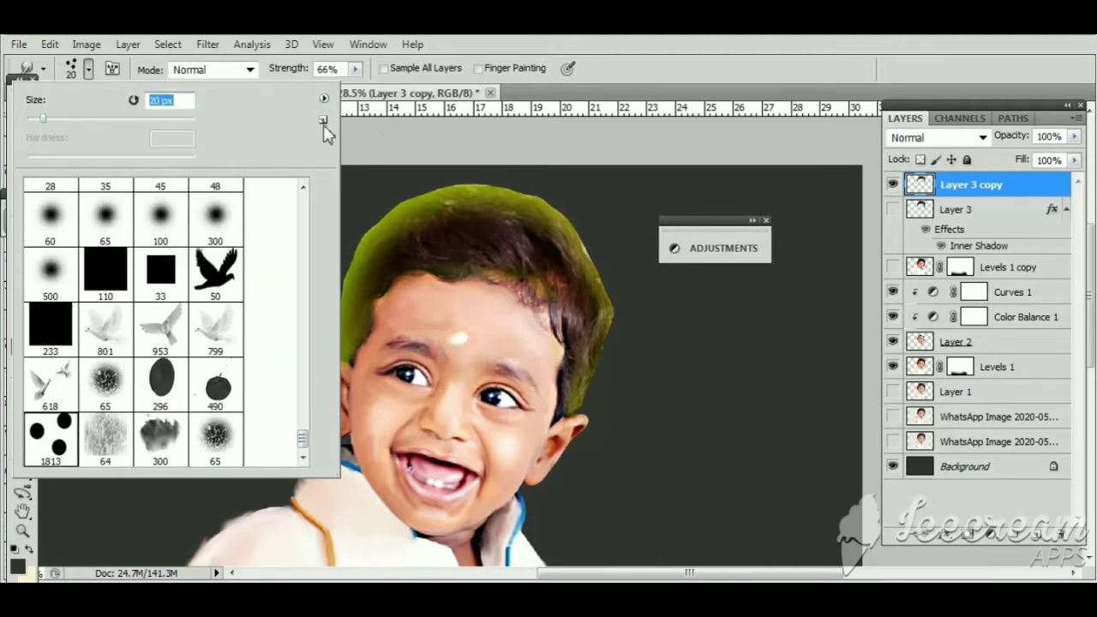
key("Return")
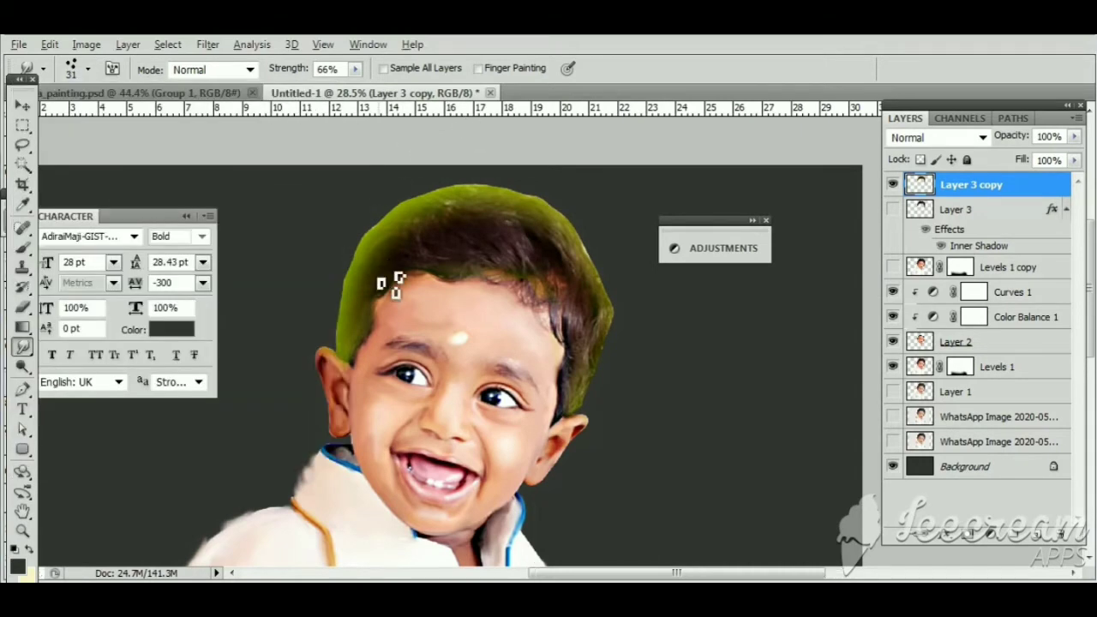
scroll(409, 282, "up", 2)
scroll(314, 343, "up", 1)
scroll(334, 387, "up", 1)
scroll(334, 387, "up", 2)
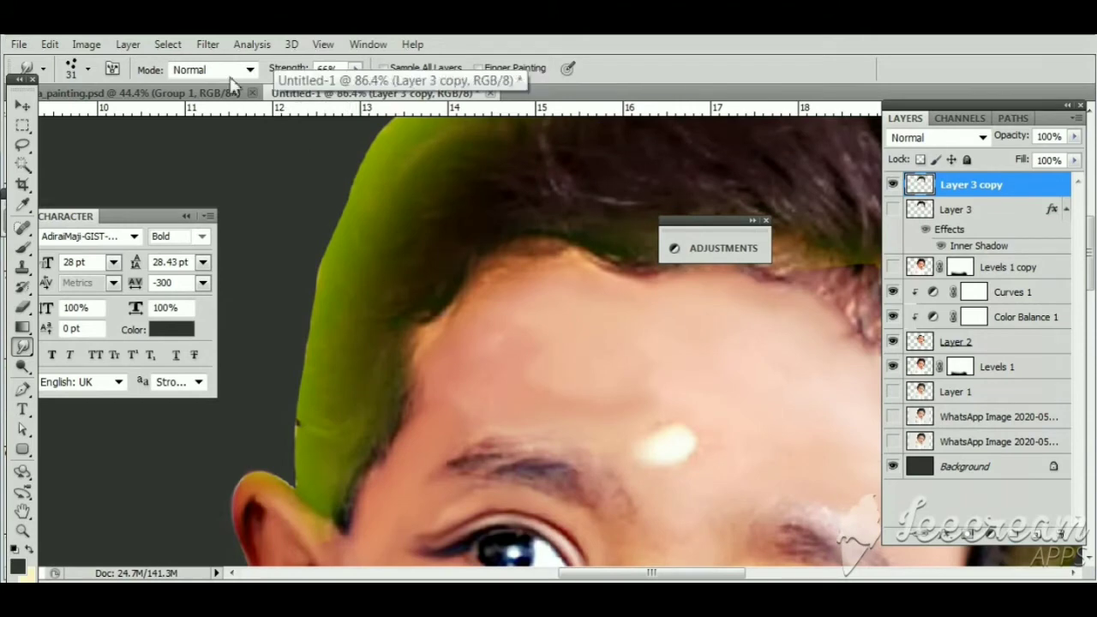
Raise smudge strength to 75% and pull dark strands across the top of the hair
left_click(88, 70)
key("Return")
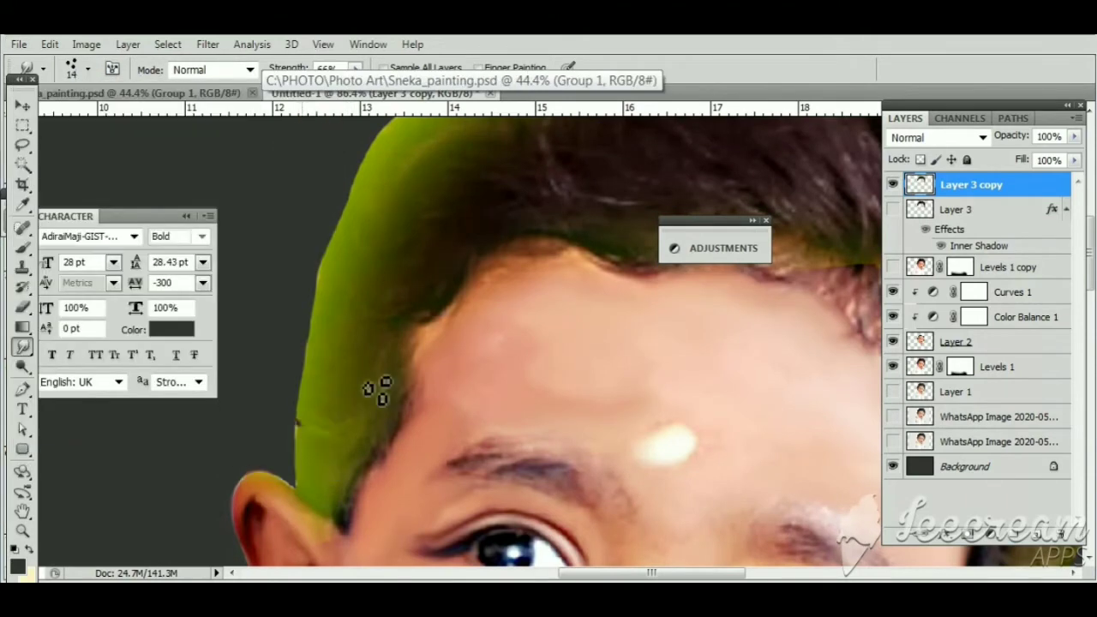
left_click_drag(354, 68, 367, 99)
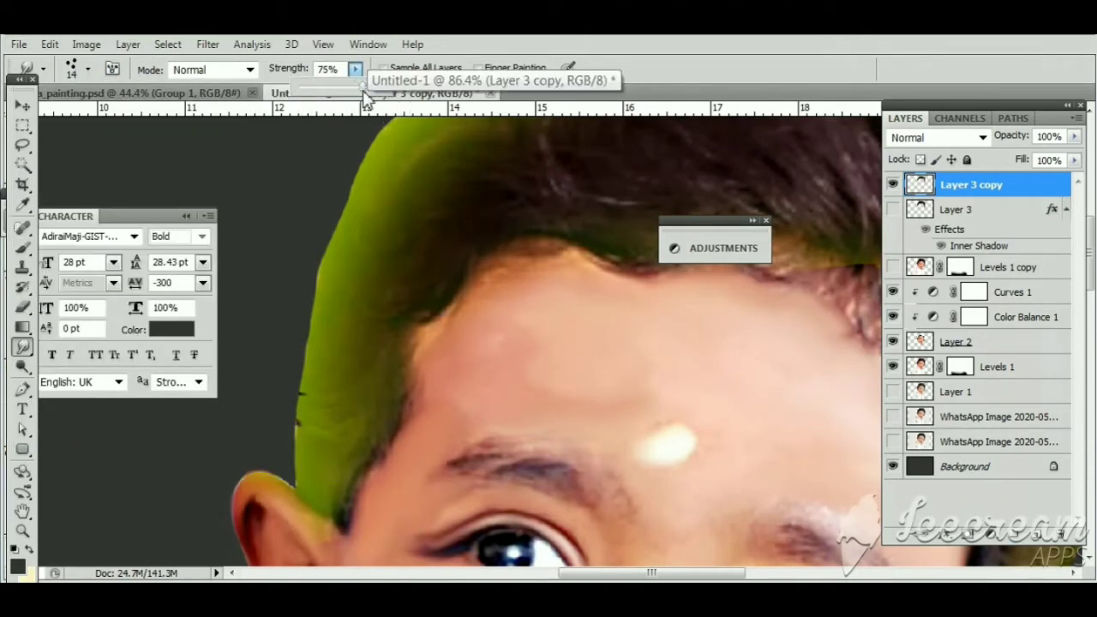
left_click(329, 373)
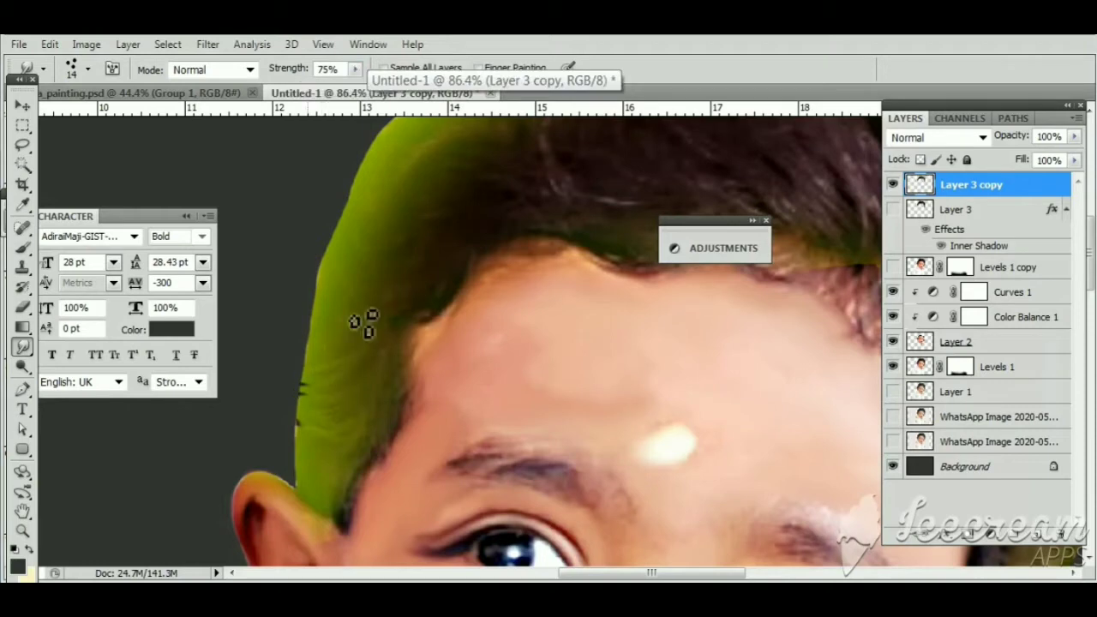
mouse_move(411, 269)
left_mouse_down()
mouse_move(308, 369)
mouse_move(355, 342)
mouse_move(333, 386)
mouse_move(317, 355)
mouse_move(379, 334)
mouse_move(319, 327)
left_mouse_up()
left_click_drag(502, 318, 343, 307)
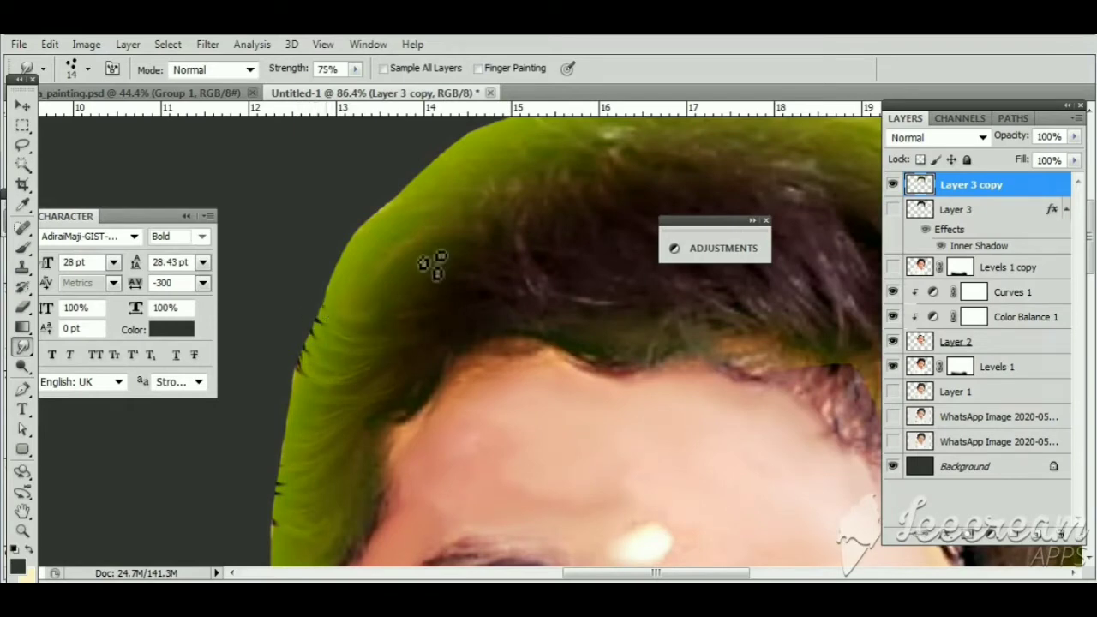
left_click_drag(469, 291, 406, 242)
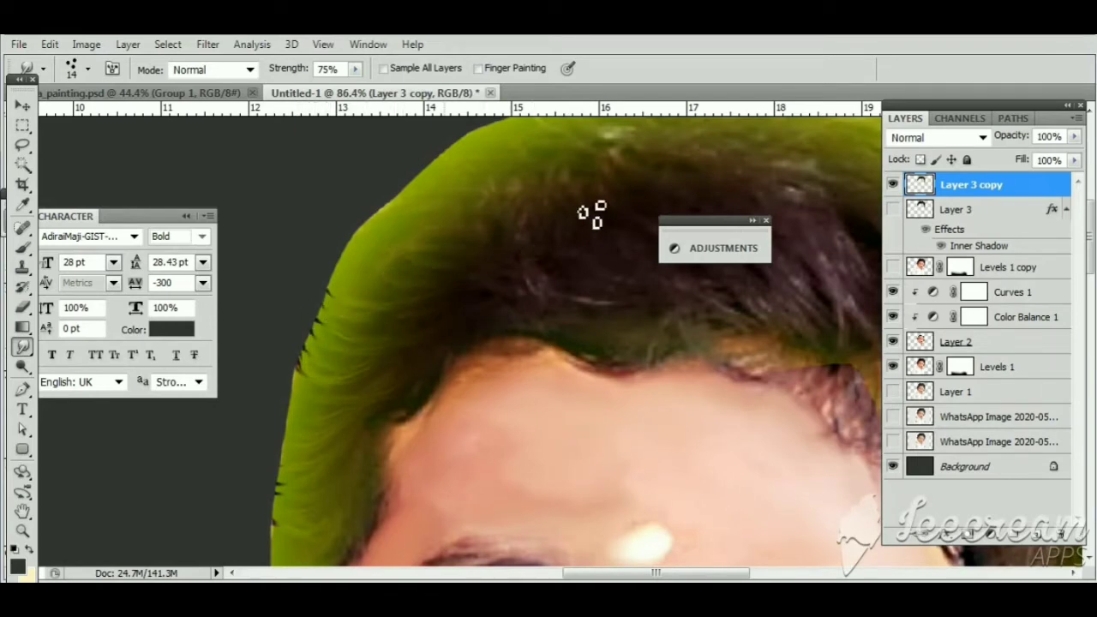
mouse_move(591, 214)
left_mouse_down()
mouse_move(566, 166)
mouse_move(420, 254)
left_mouse_up()
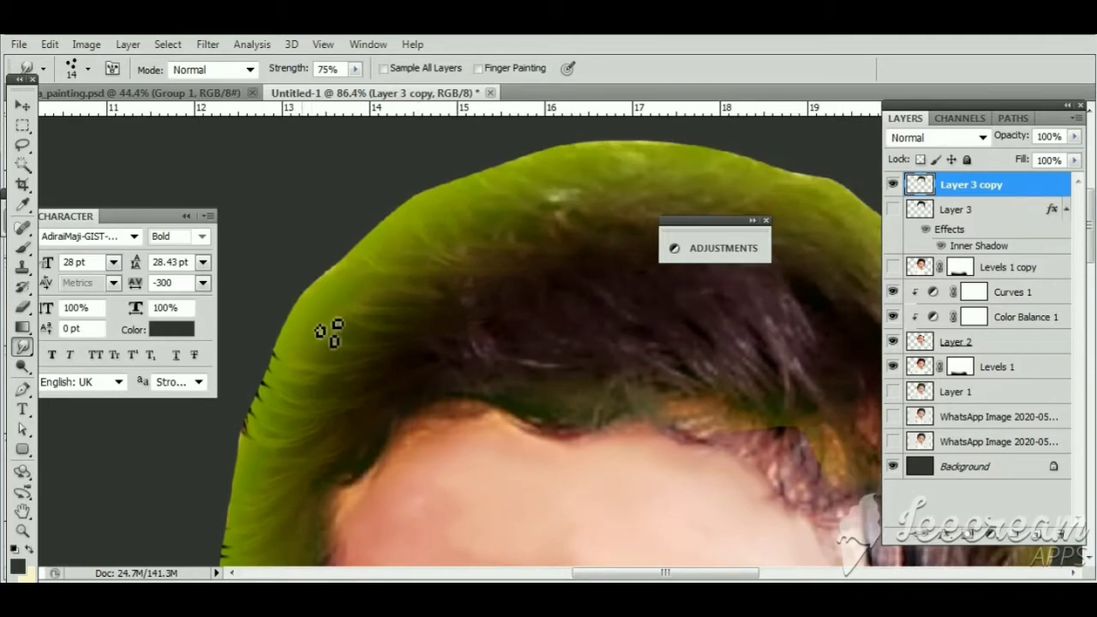
Smudge spiky strands along the left and upper-left hair edge
left_click_drag(583, 262, 716, 228)
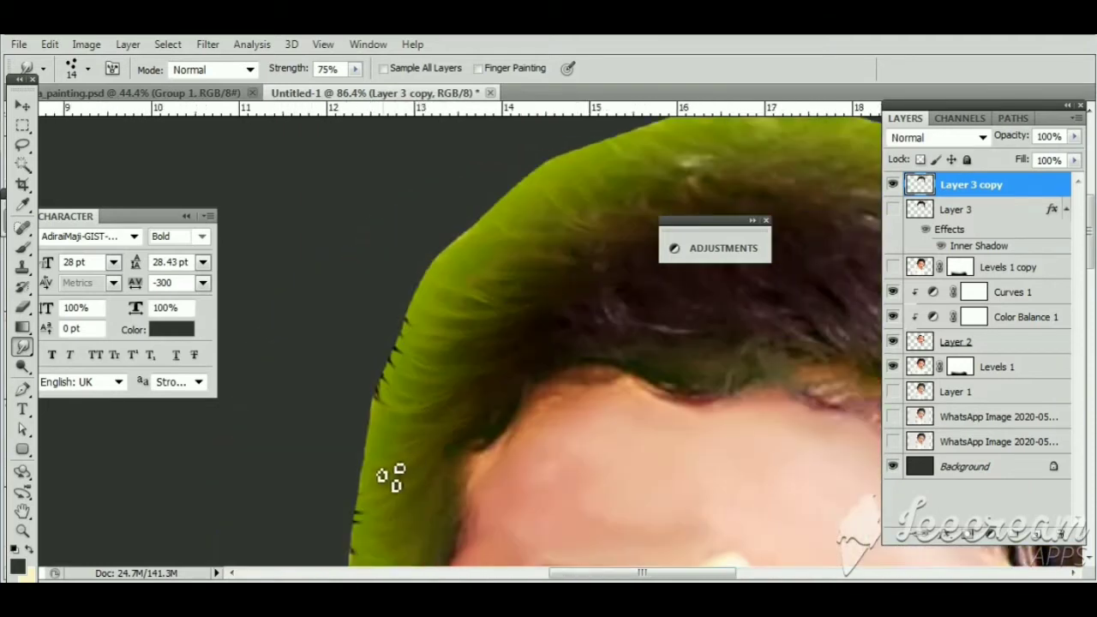
scroll(412, 522, "up", 2)
scroll(403, 437, "up", 2)
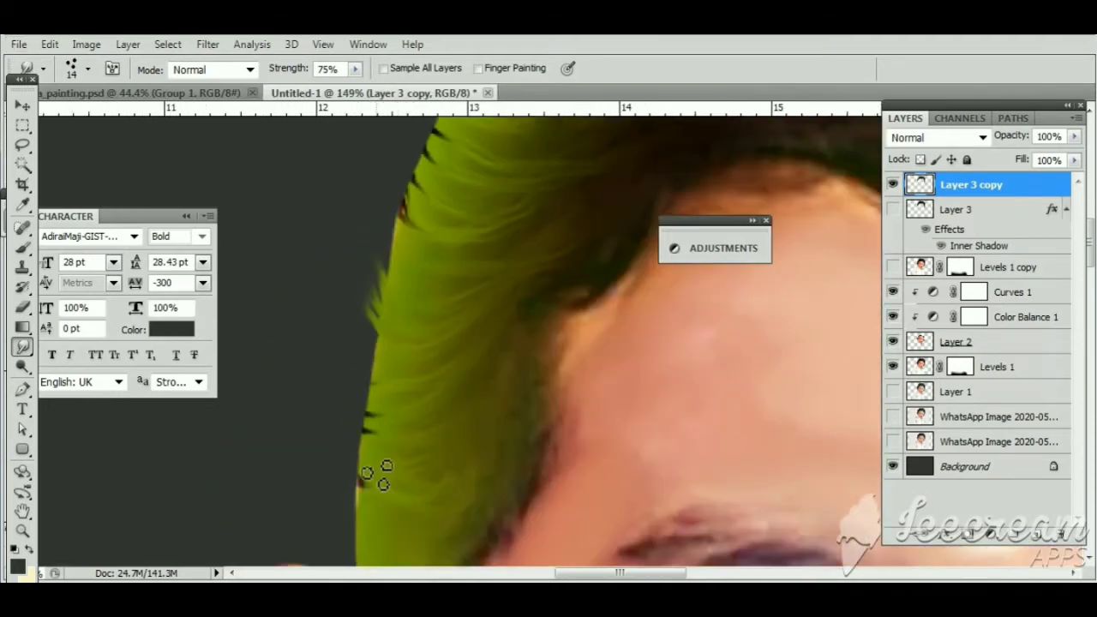
left_click_drag(369, 462, 360, 326)
left_click_drag(370, 369, 366, 310)
left_click_drag(377, 231, 371, 292)
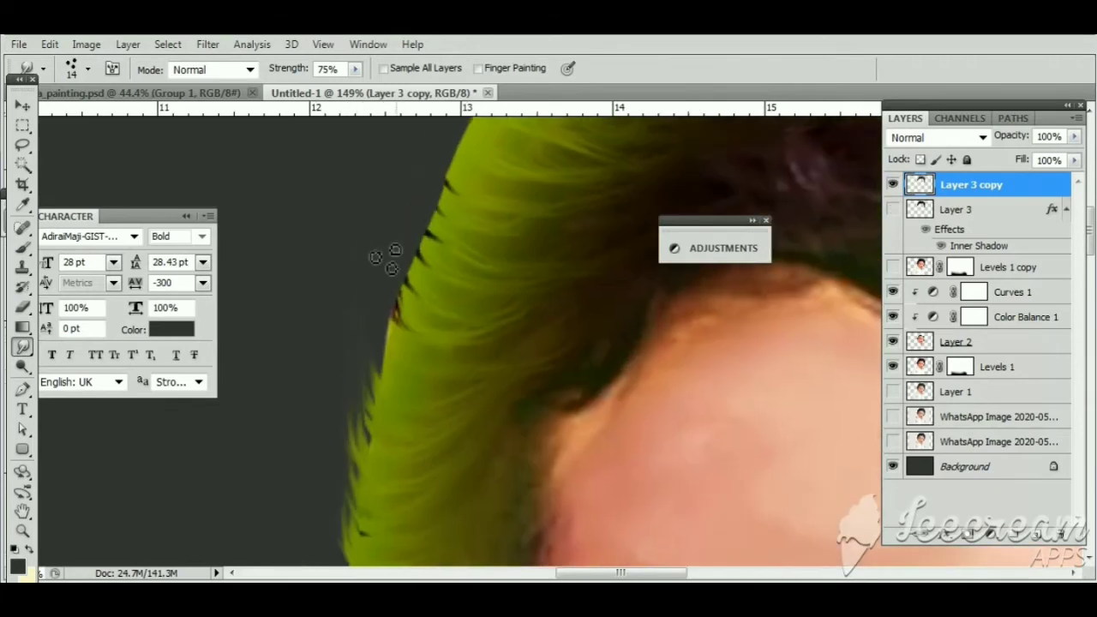
mouse_move(390, 351)
left_mouse_down()
mouse_move(403, 281)
mouse_move(386, 391)
left_mouse_up()
mouse_move(411, 297)
left_mouse_down()
mouse_move(387, 392)
mouse_move(401, 279)
mouse_move(428, 301)
mouse_move(420, 244)
left_mouse_up()
scroll(426, 283, "up", 3)
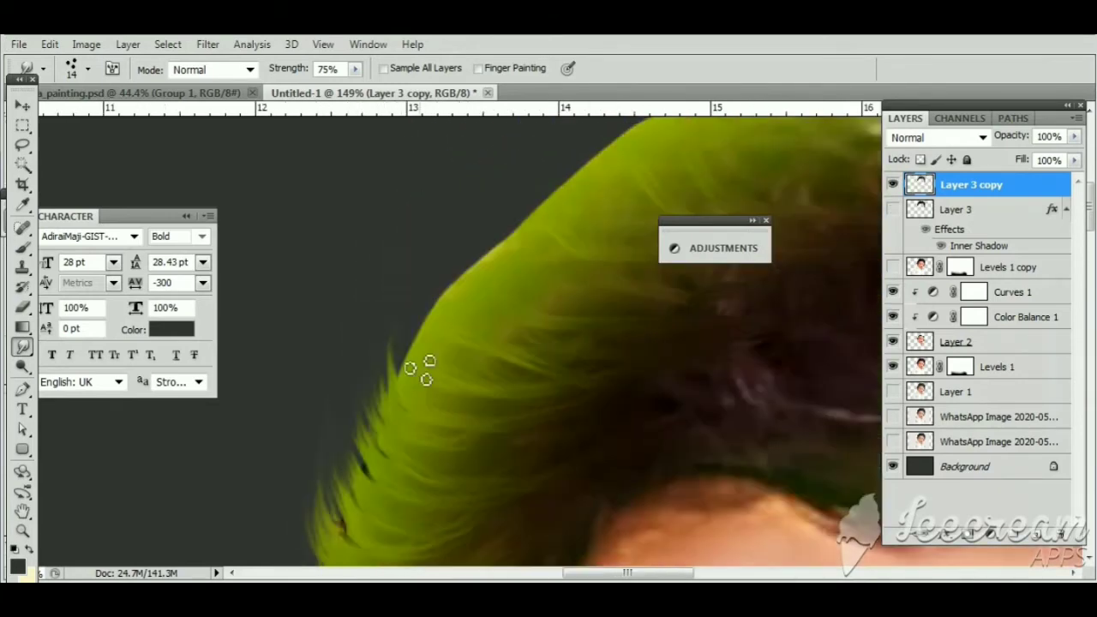
left_click_drag(421, 367, 443, 263)
mouse_move(448, 331)
left_mouse_down()
mouse_move(428, 261)
mouse_move(471, 214)
left_mouse_up()
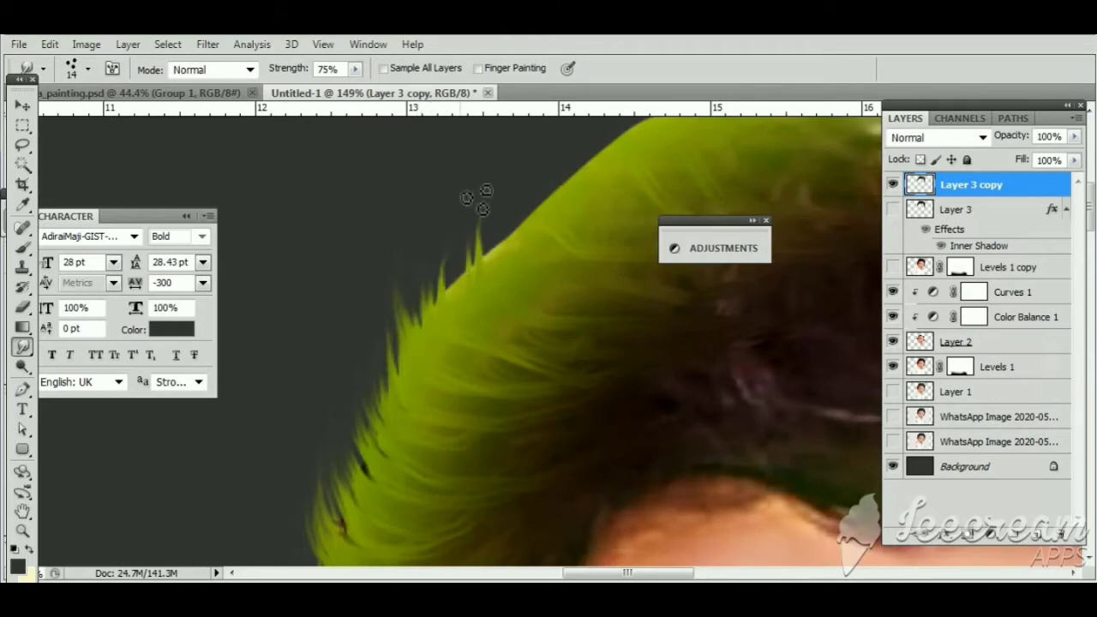
left_click_drag(454, 300, 446, 231)
mouse_move(501, 265)
left_mouse_down()
mouse_move(488, 227)
mouse_move(538, 205)
mouse_move(527, 180)
left_mouse_up()
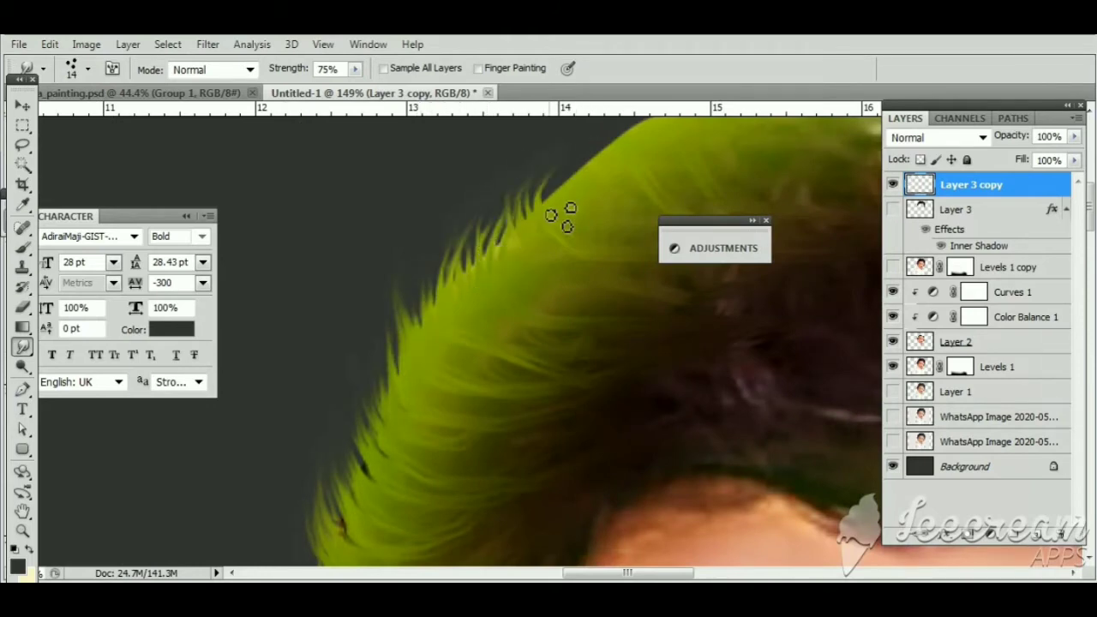
Pull more spiky strands along the upper hair edge across the top of the head
left_click_drag(567, 262, 481, 356)
left_click_drag(497, 308, 476, 262)
mouse_move(544, 295)
left_mouse_down()
mouse_move(514, 235)
mouse_move(549, 199)
left_mouse_up()
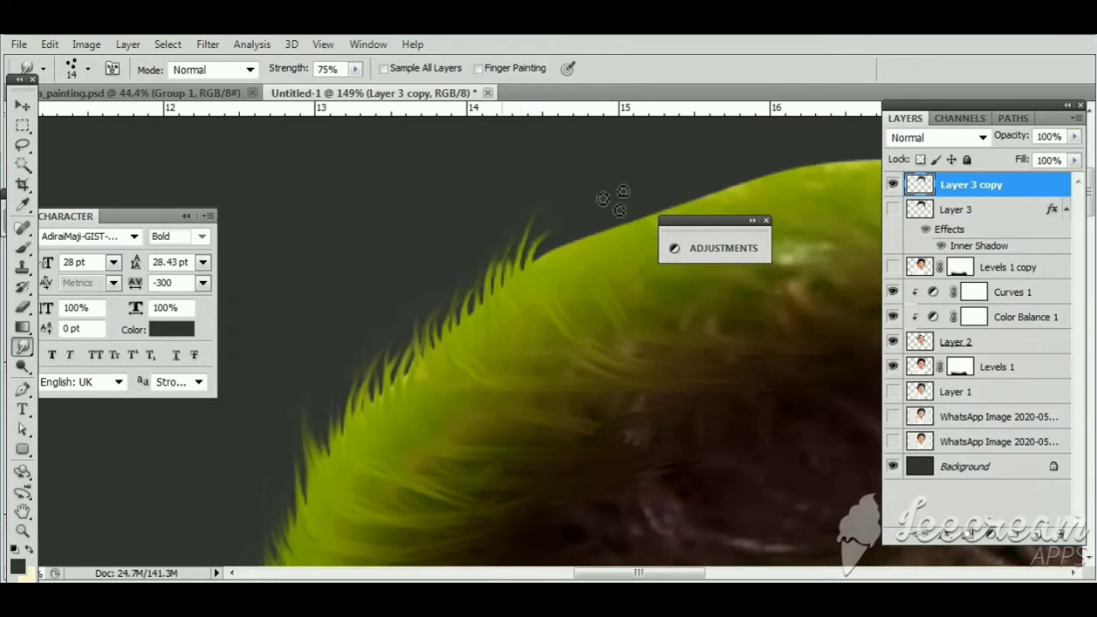
mouse_move(566, 262)
left_mouse_down()
mouse_move(569, 210)
mouse_move(415, 270)
left_mouse_up()
left_click_drag(372, 320, 403, 236)
left_click_drag(372, 282, 415, 221)
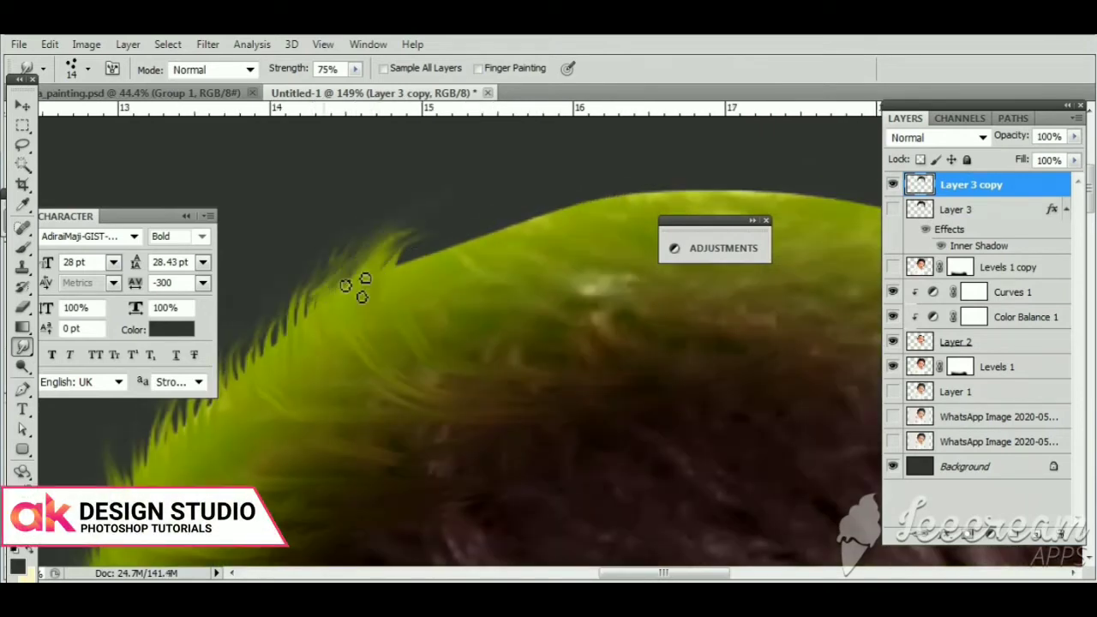
left_click_drag(300, 354, 287, 279)
left_click_drag(326, 300, 446, 218)
mouse_move(437, 282)
left_mouse_down()
mouse_move(454, 210)
mouse_move(467, 222)
mouse_move(533, 197)
left_mouse_up()
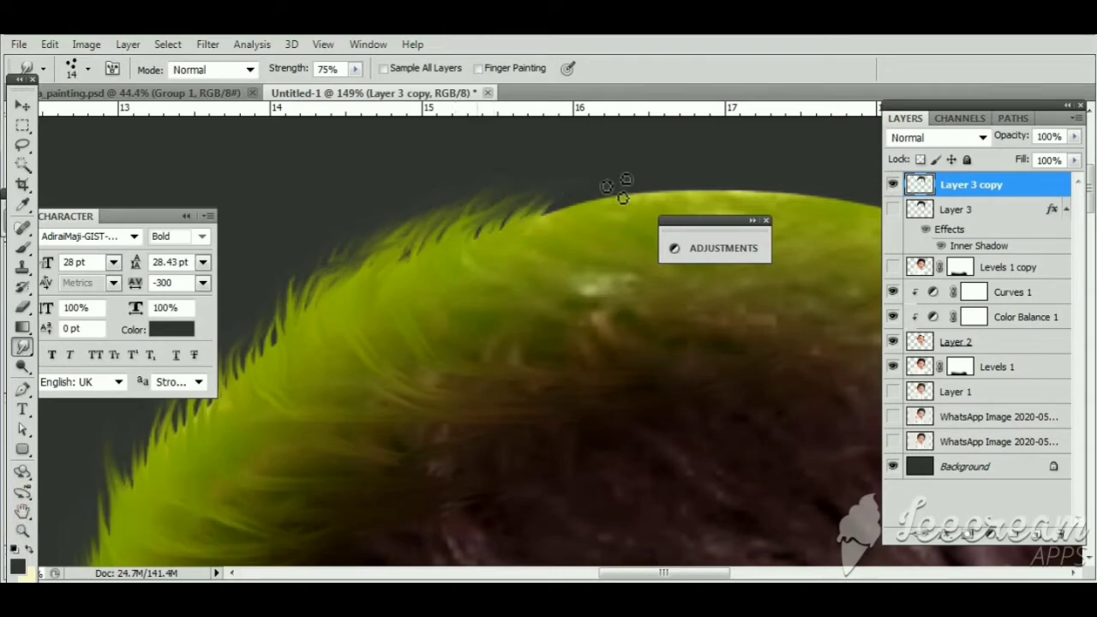
left_click_drag(625, 183, 449, 201)
left_click_drag(386, 262, 428, 202)
mouse_move(428, 225)
left_mouse_down()
mouse_move(462, 180)
mouse_move(540, 194)
left_mouse_up()
Smudge fur-like strands along the top and right slope of the hair edge
scroll(538, 213, "right", 3)
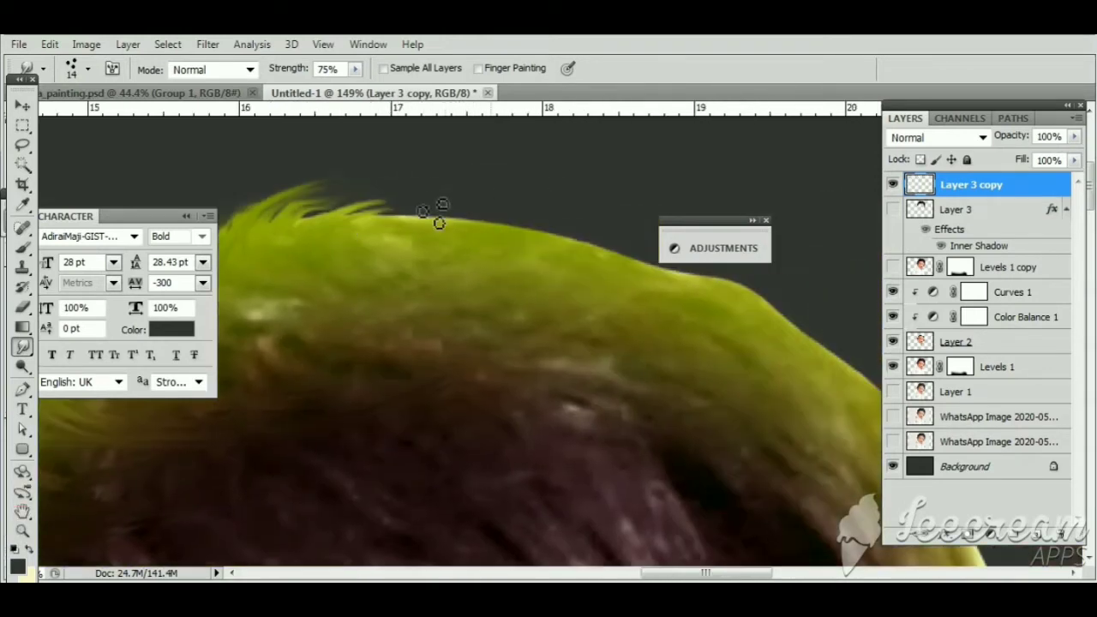
mouse_move(437, 202)
left_mouse_down()
mouse_move(392, 220)
mouse_move(289, 221)
left_mouse_up()
scroll(343, 240, "right", 1)
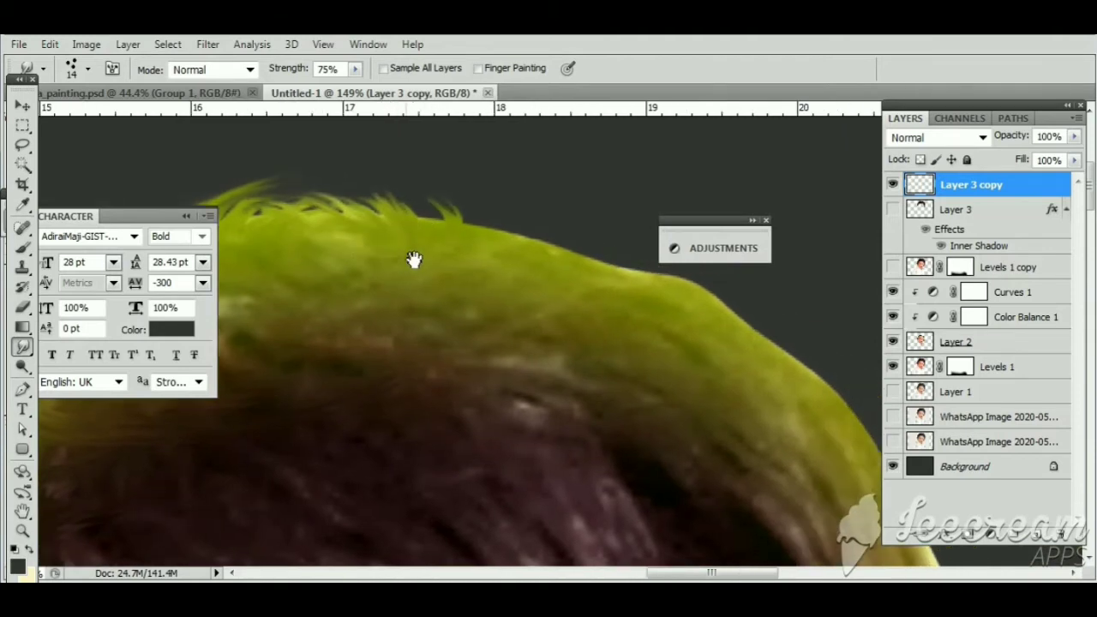
mouse_move(462, 225)
left_mouse_down()
mouse_move(441, 188)
mouse_move(463, 190)
left_mouse_up()
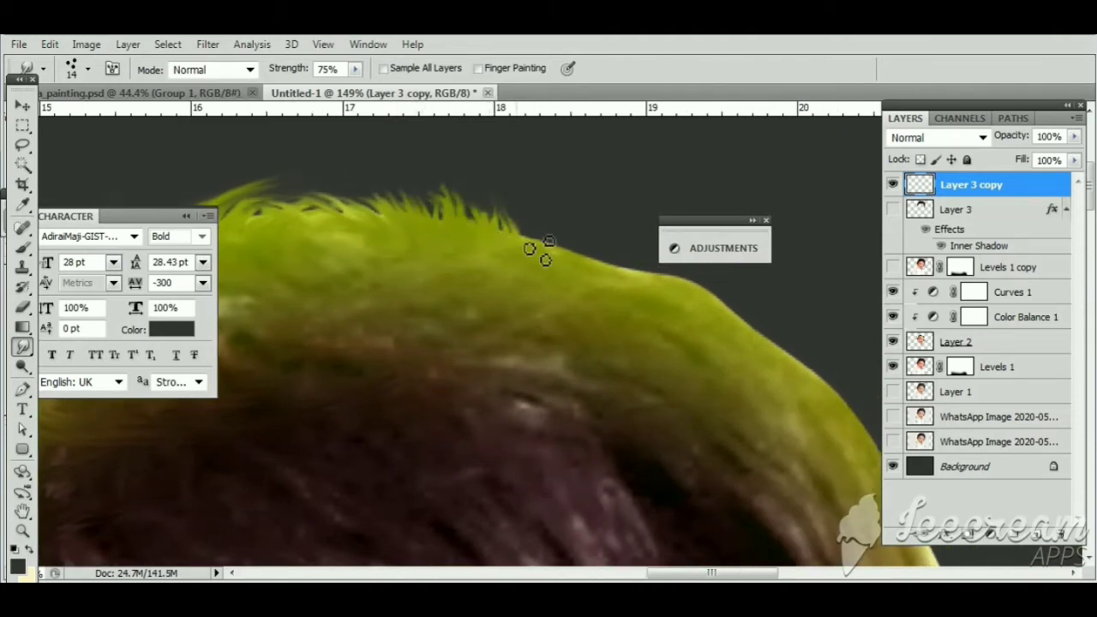
left_click_drag(538, 250, 524, 217)
scroll(558, 252, "right", 2)
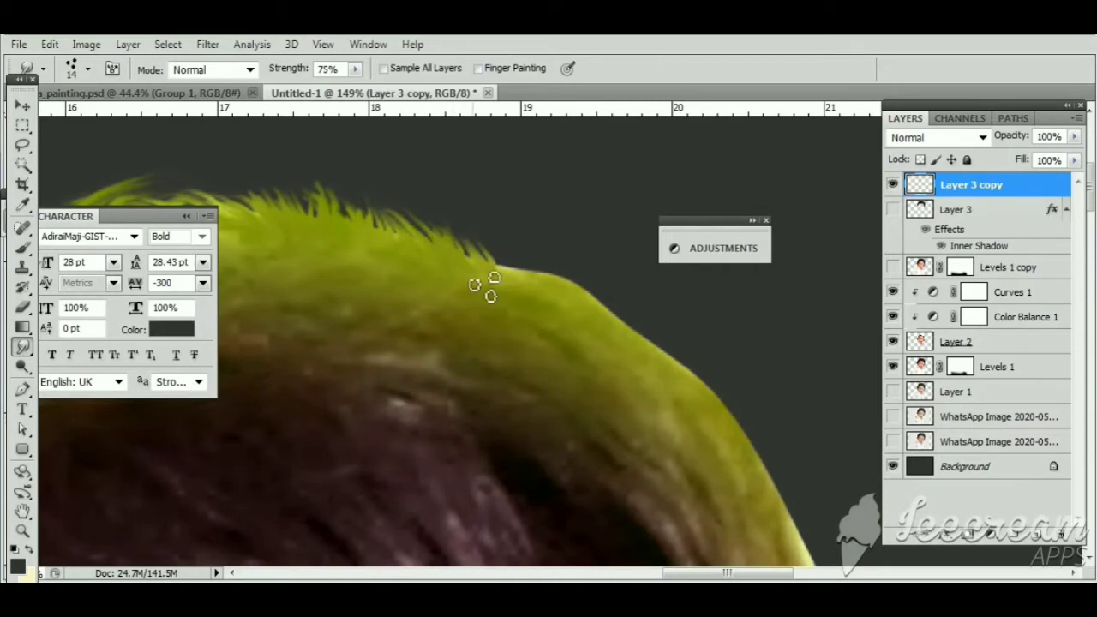
left_click_drag(551, 306, 578, 252)
left_click_drag(608, 354, 531, 294)
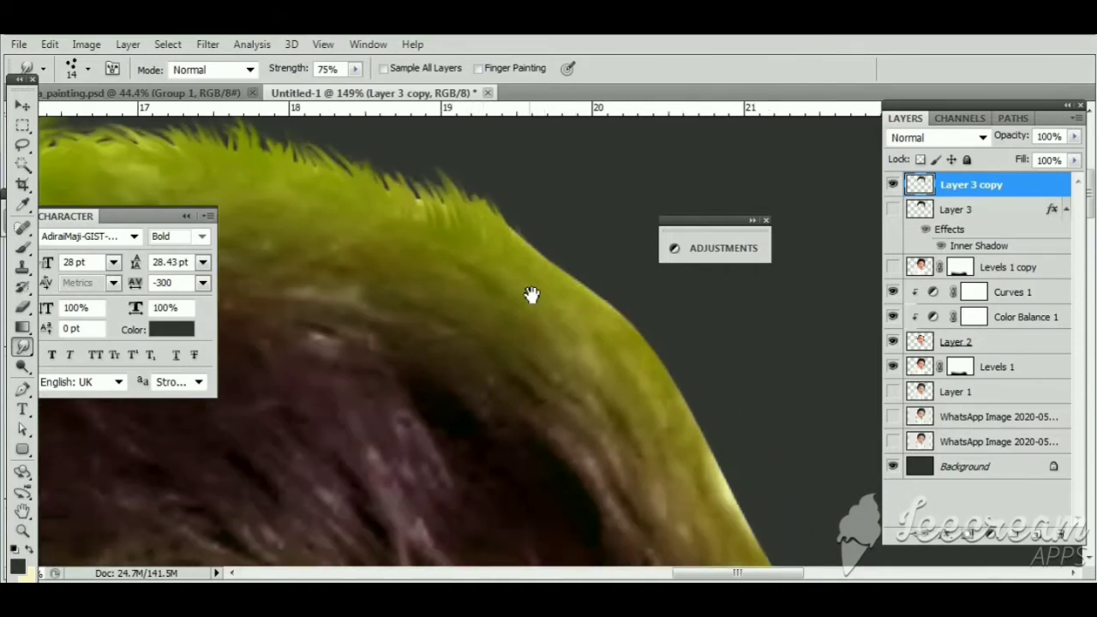
mouse_move(533, 253)
left_mouse_down()
mouse_move(507, 214)
mouse_move(620, 323)
left_mouse_up()
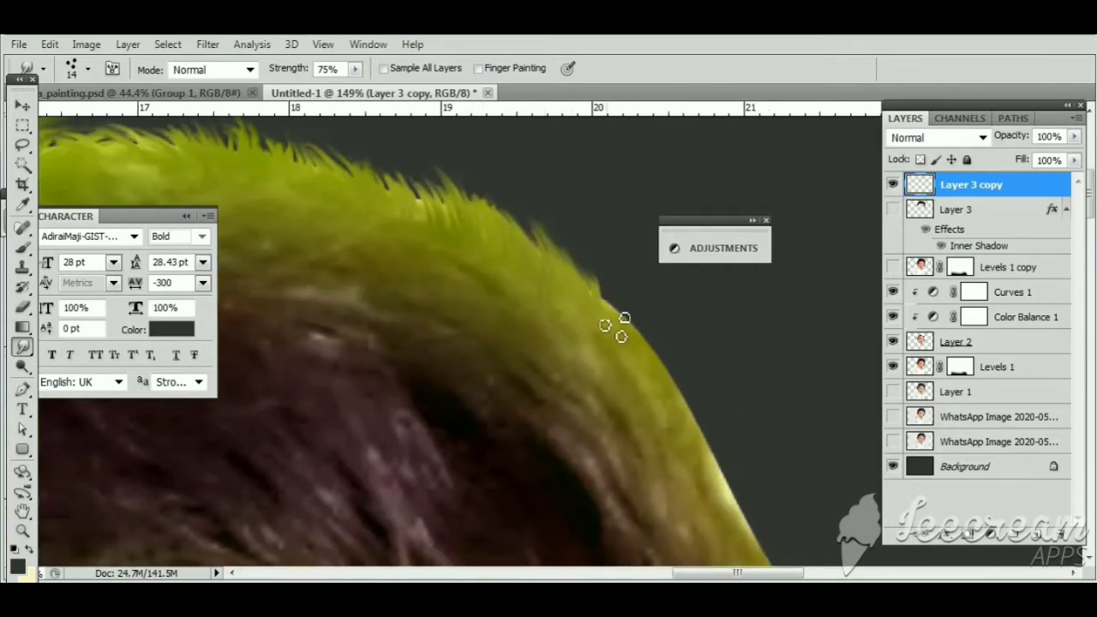
mouse_move(648, 414)
left_mouse_down()
mouse_move(553, 304)
mouse_move(590, 284)
mouse_move(670, 154)
left_mouse_up()
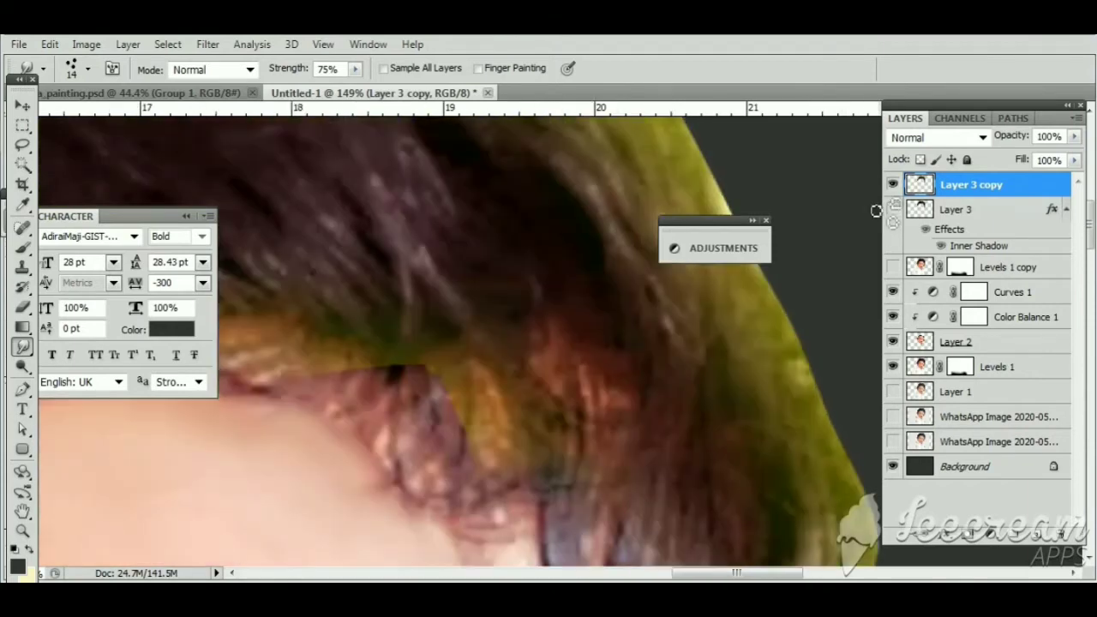
Back on the Smudge tool, pull spiky strands out from the right hair edge
left_click(22, 307)
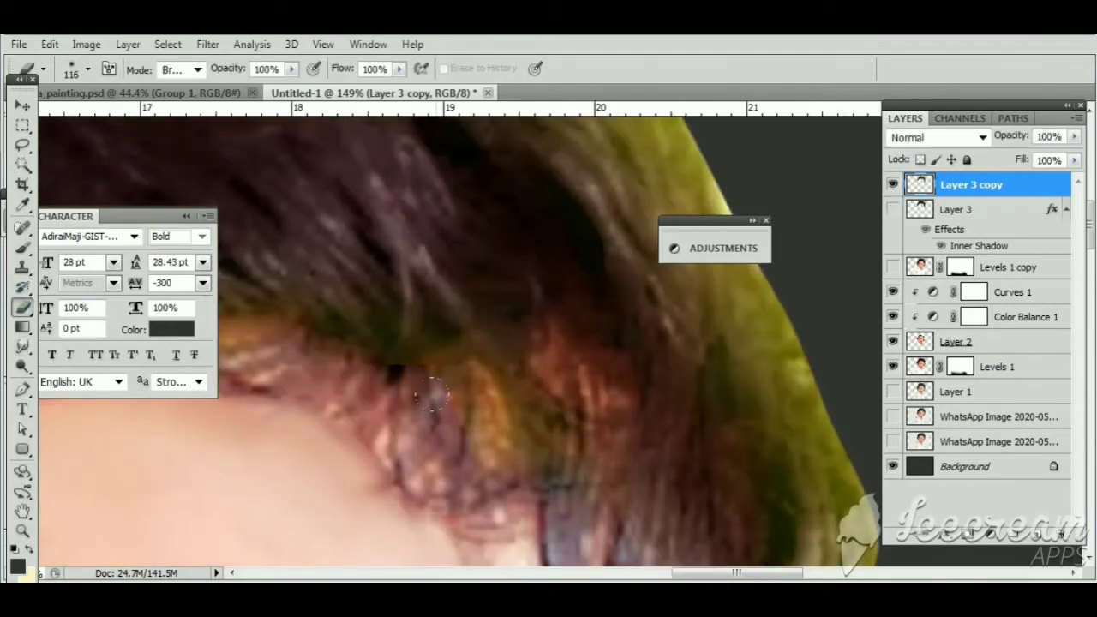
mouse_move(495, 395)
left_mouse_down()
mouse_move(716, 366)
mouse_move(637, 318)
mouse_move(502, 323)
mouse_move(416, 289)
mouse_move(373, 290)
left_mouse_up()
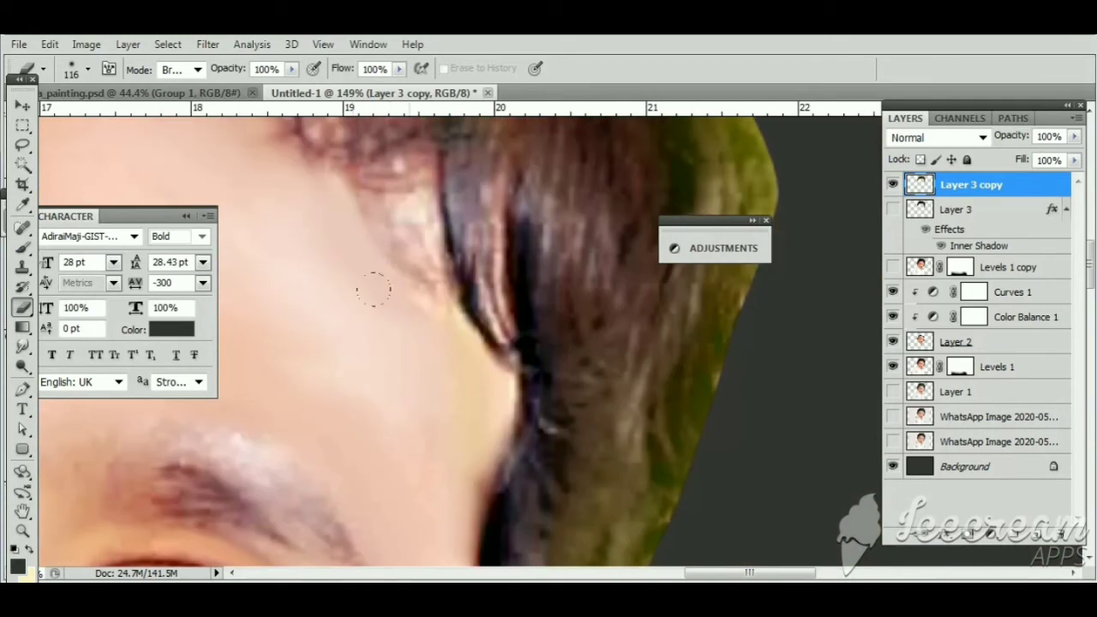
left_click(22, 346)
scroll(452, 441, "down", 10)
scroll(497, 466, "right", 5)
mouse_move(519, 428)
left_mouse_down()
mouse_move(548, 377)
mouse_move(540, 317)
mouse_move(507, 379)
mouse_move(465, 262)
mouse_move(465, 186)
mouse_move(438, 182)
left_mouse_up()
Smudge spiky strands along the lower right hair edge down toward the ear
scroll(465, 186, "up", 2)
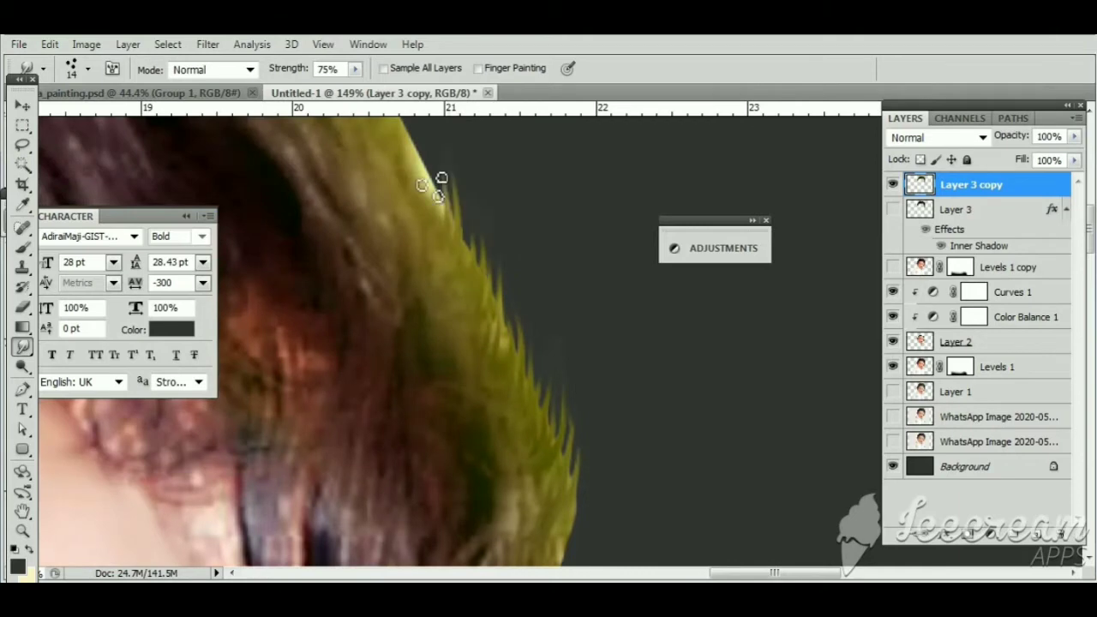
scroll(439, 184, "up", 3)
scroll(391, 235, "up", 5)
scroll(416, 286, "left", 3)
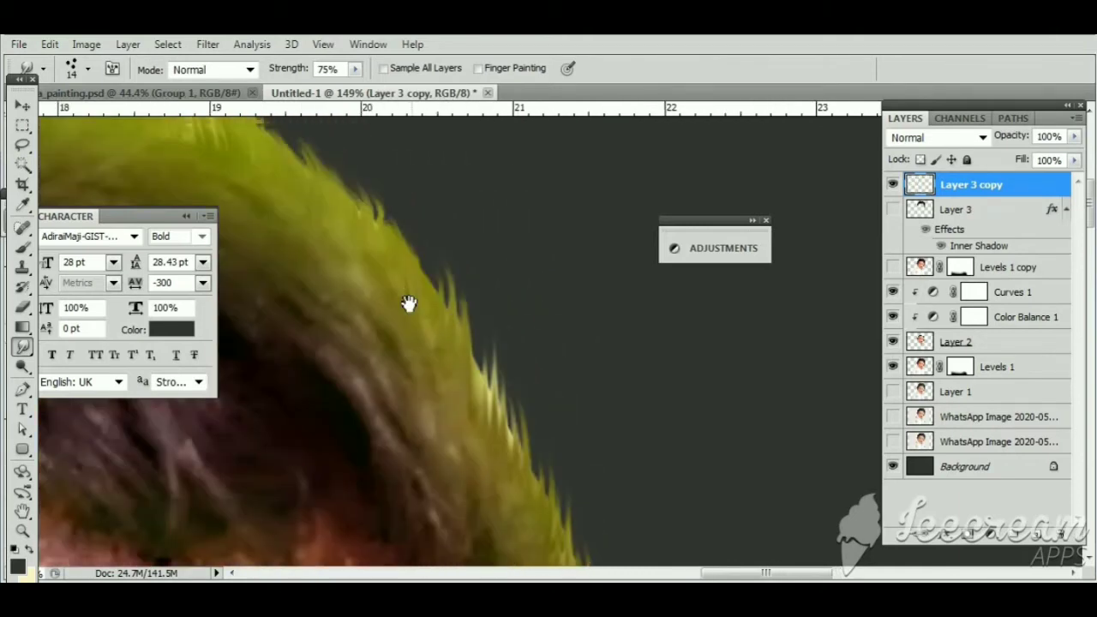
scroll(391, 245, "down", 5)
scroll(391, 245, "right", 2)
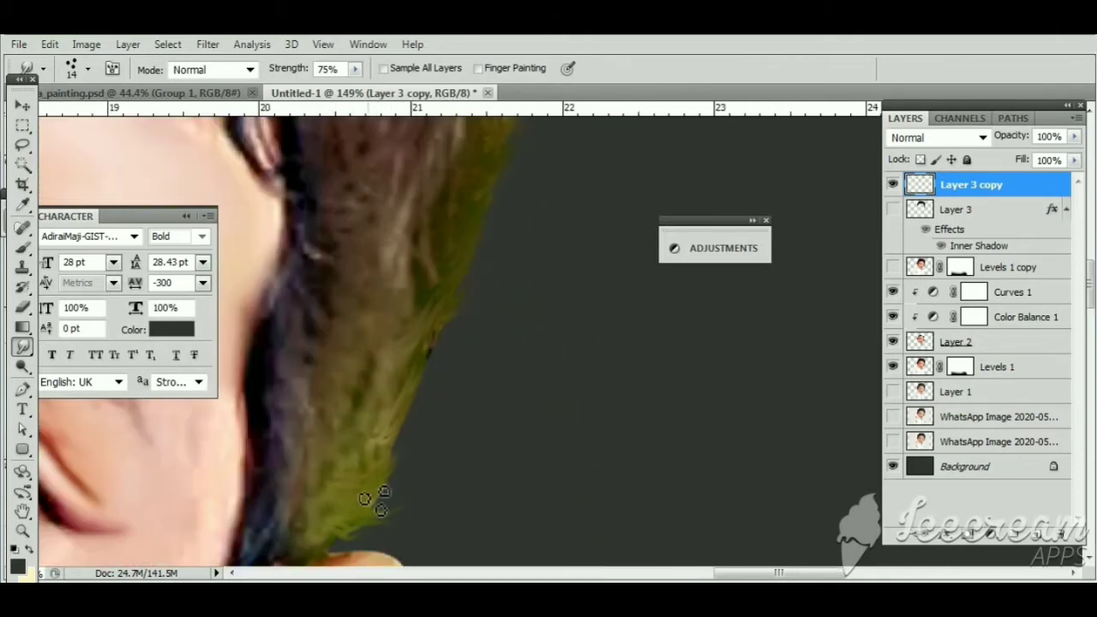
left_click_drag(364, 498, 402, 444)
scroll(414, 380, "down", 3)
scroll(415, 380, "left", 2)
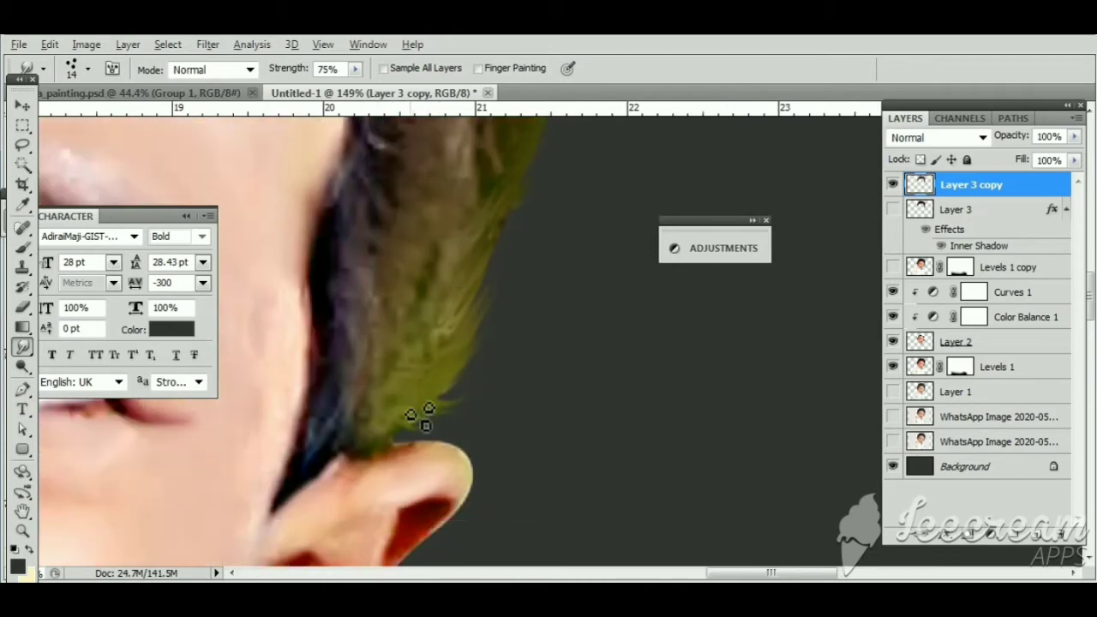
scroll(420, 418, "down", 3)
scroll(420, 418, "down", 2)
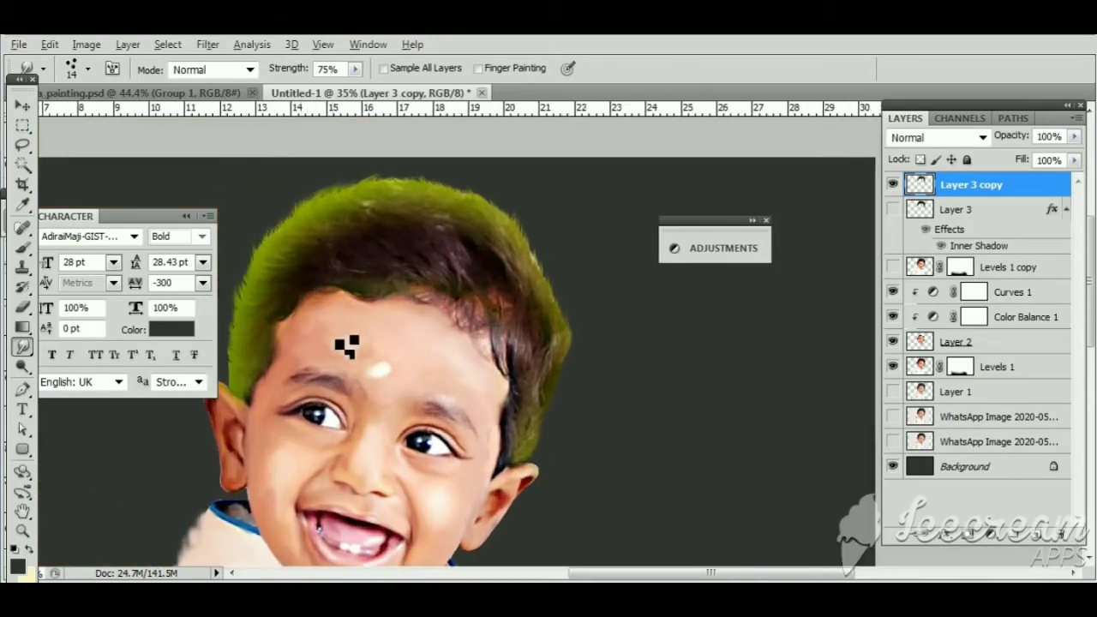
scroll(282, 274, "up", 1)
scroll(300, 291, "up", 3)
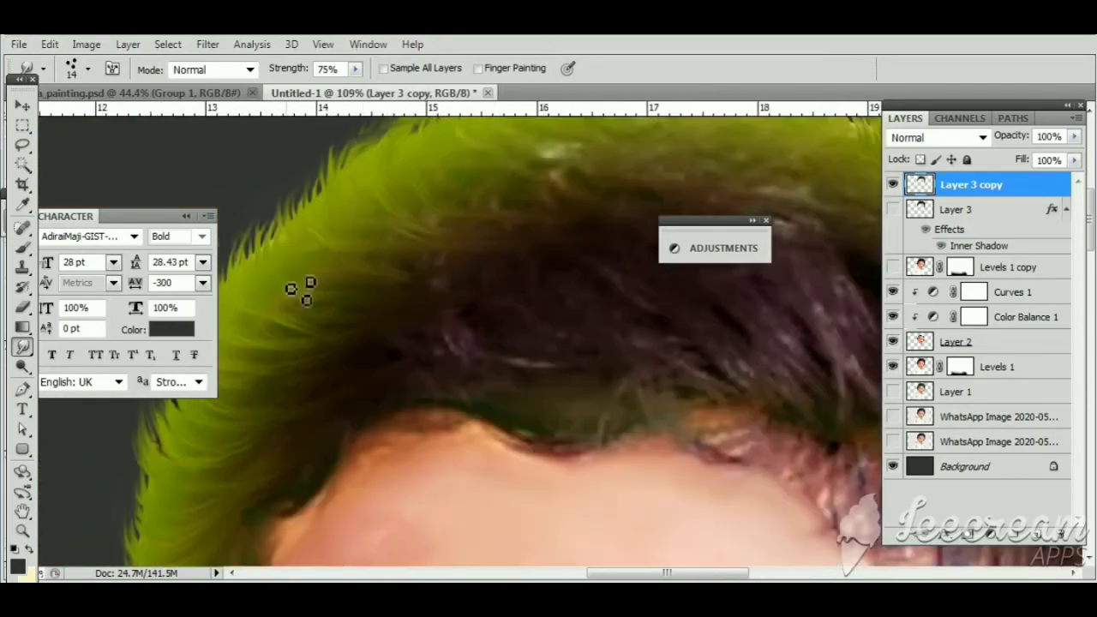
left_click(87, 68)
left_click_drag(306, 211, 302, 433)
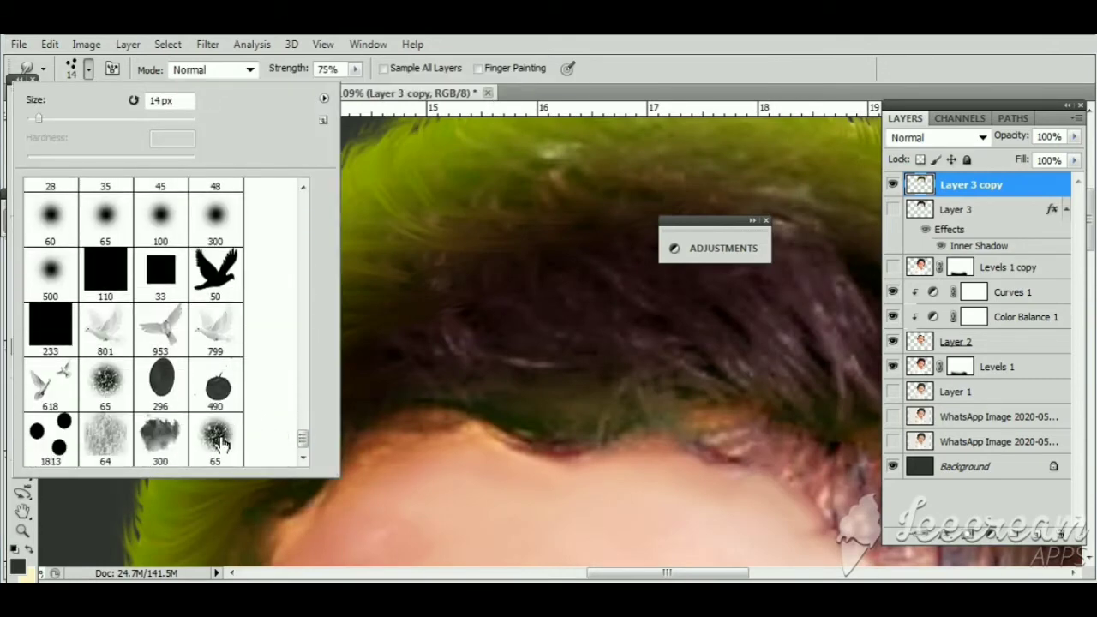
Smudge along the top of the hair with the 65 px brush at 40% strength
left_click(221, 441)
left_click(355, 68)
left_click_drag(351, 86, 321, 85)
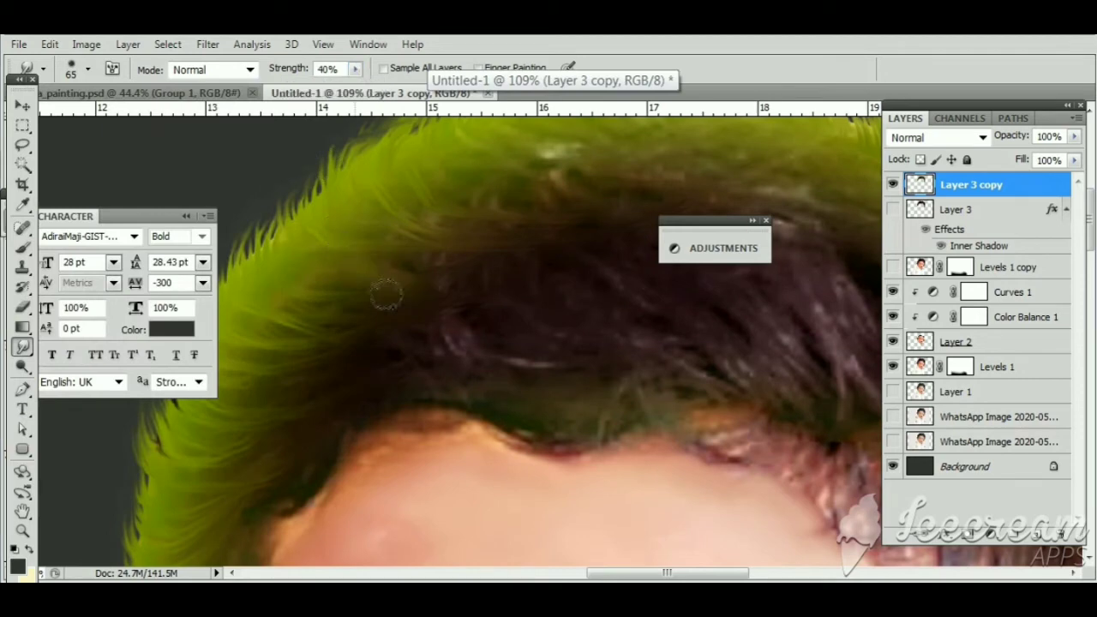
left_click_drag(292, 338, 326, 383)
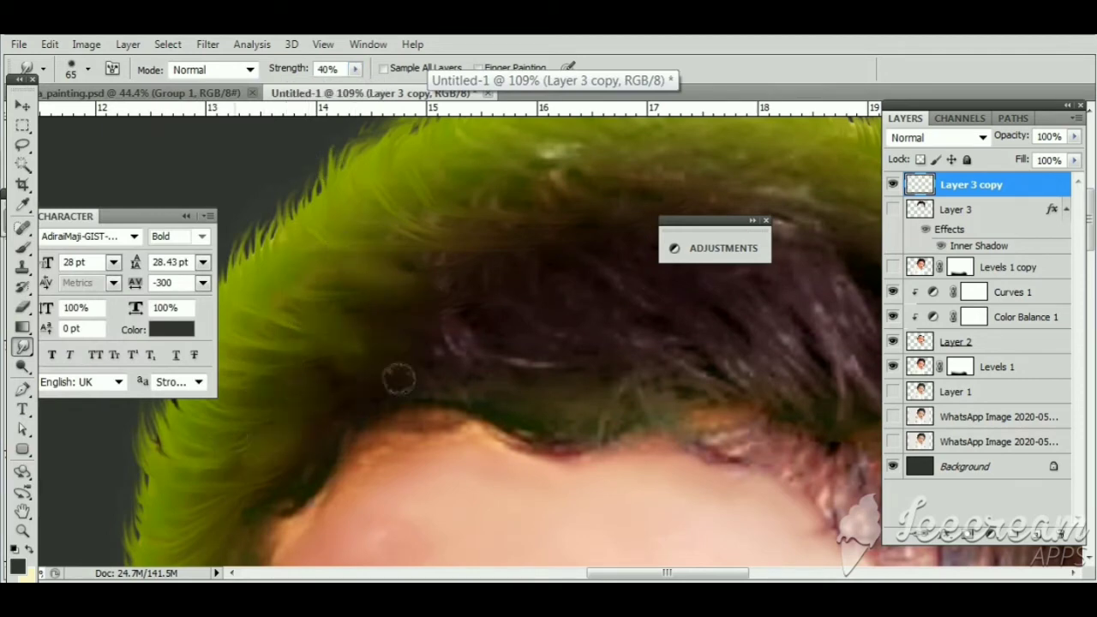
left_click_drag(416, 349, 307, 418)
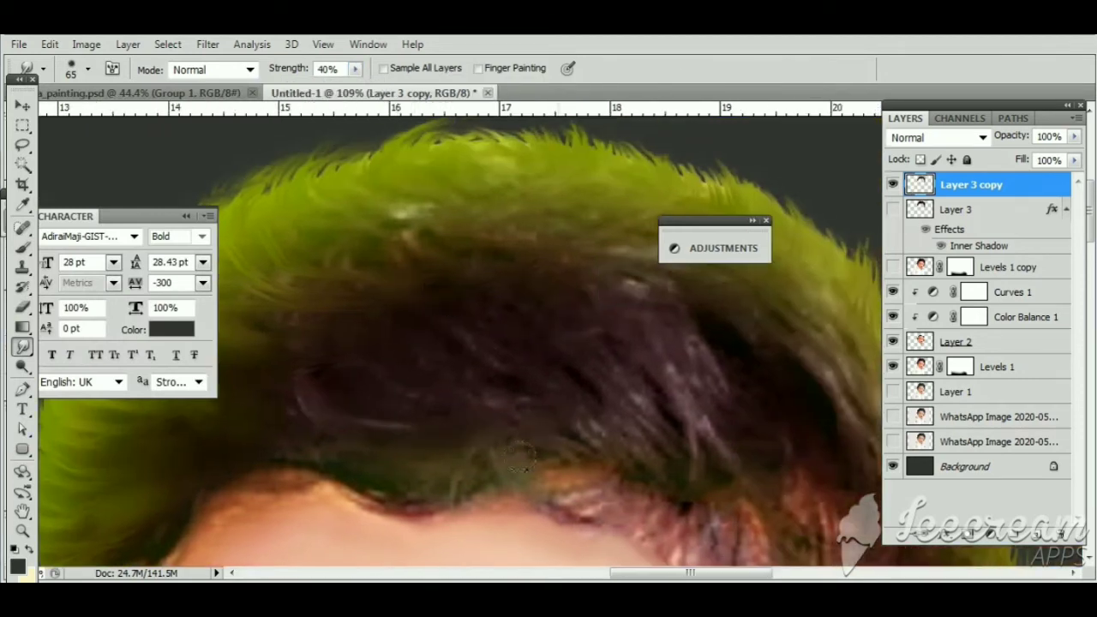
left_click_drag(518, 458, 375, 304)
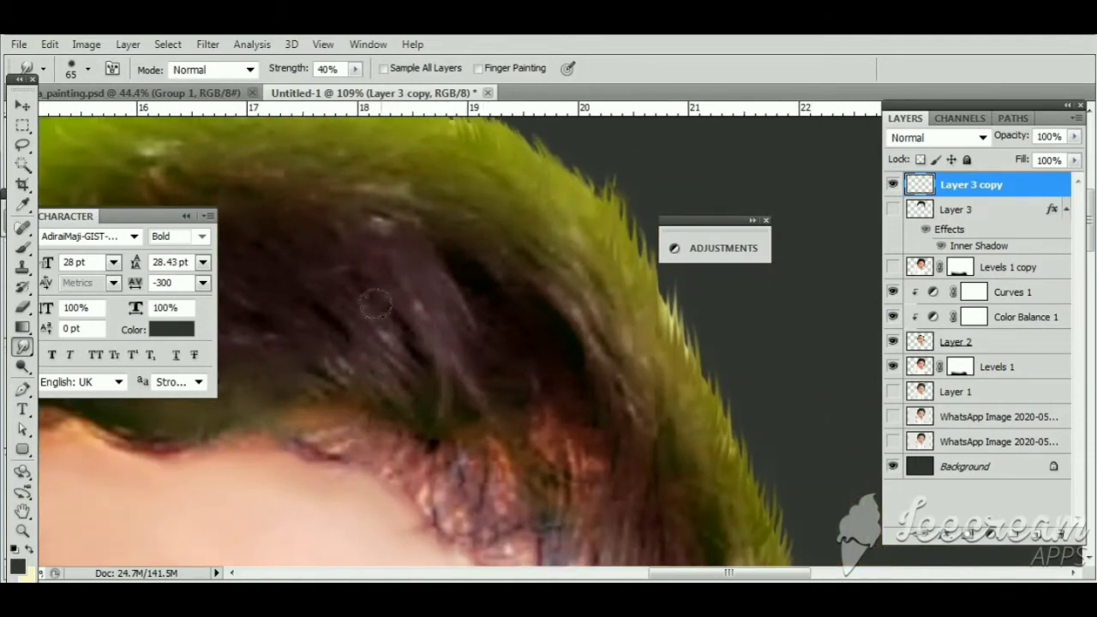
left_click_drag(289, 274, 240, 171)
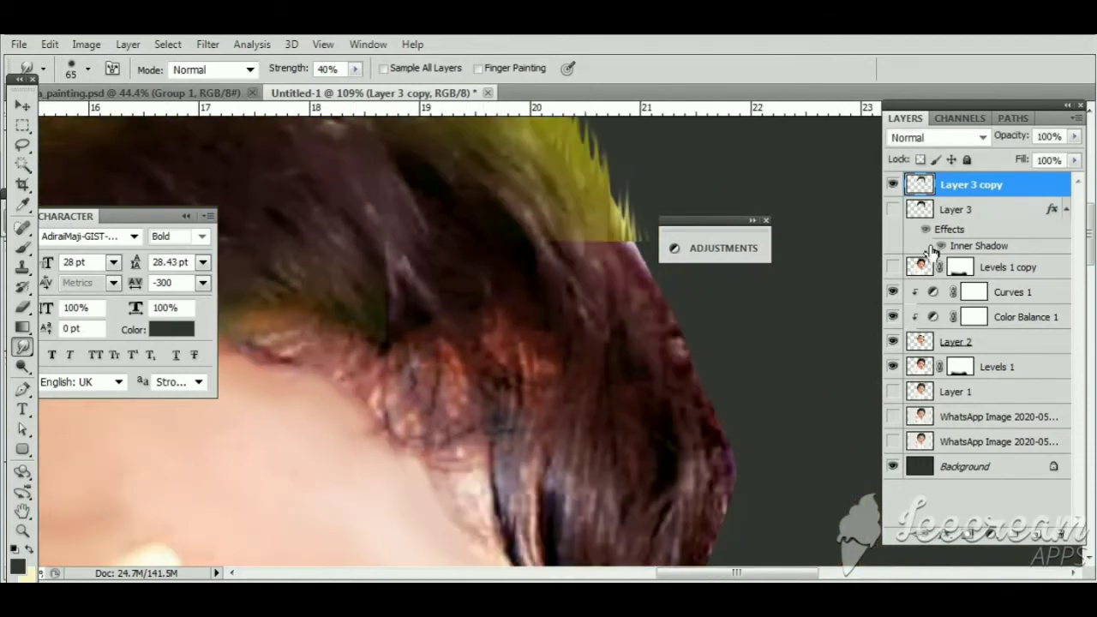
Smudge the side hair beside the temple on Layer 3 copy at 61% strength
left_click(943, 342)
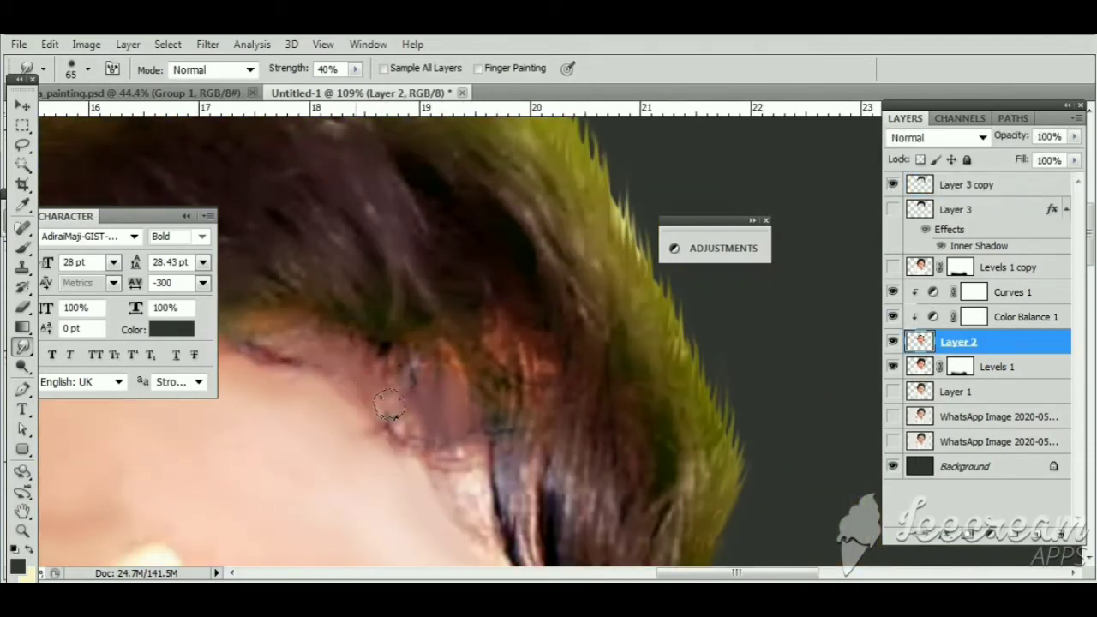
left_click_drag(446, 469, 412, 362)
left_click_drag(478, 406, 488, 306)
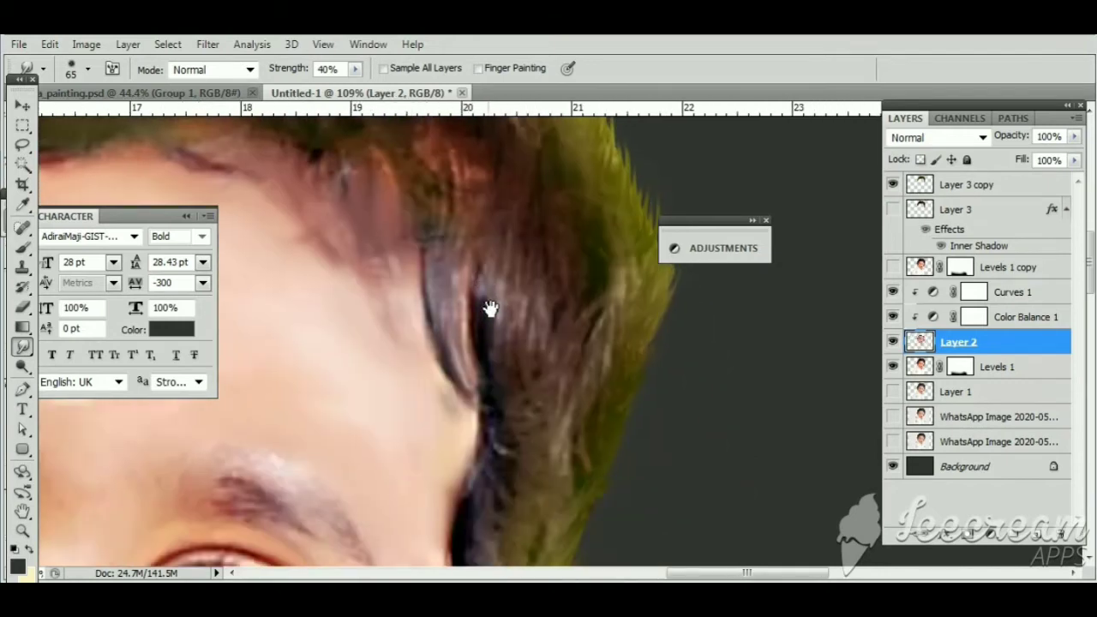
left_click(968, 185)
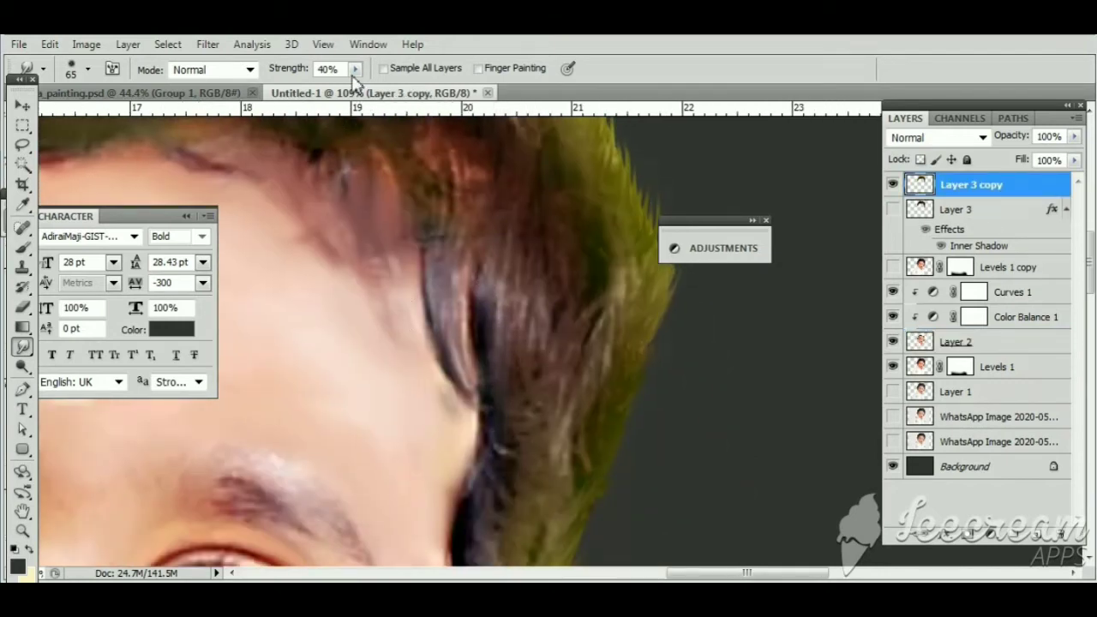
left_click_drag(354, 69, 377, 86)
left_click_drag(507, 514, 480, 429)
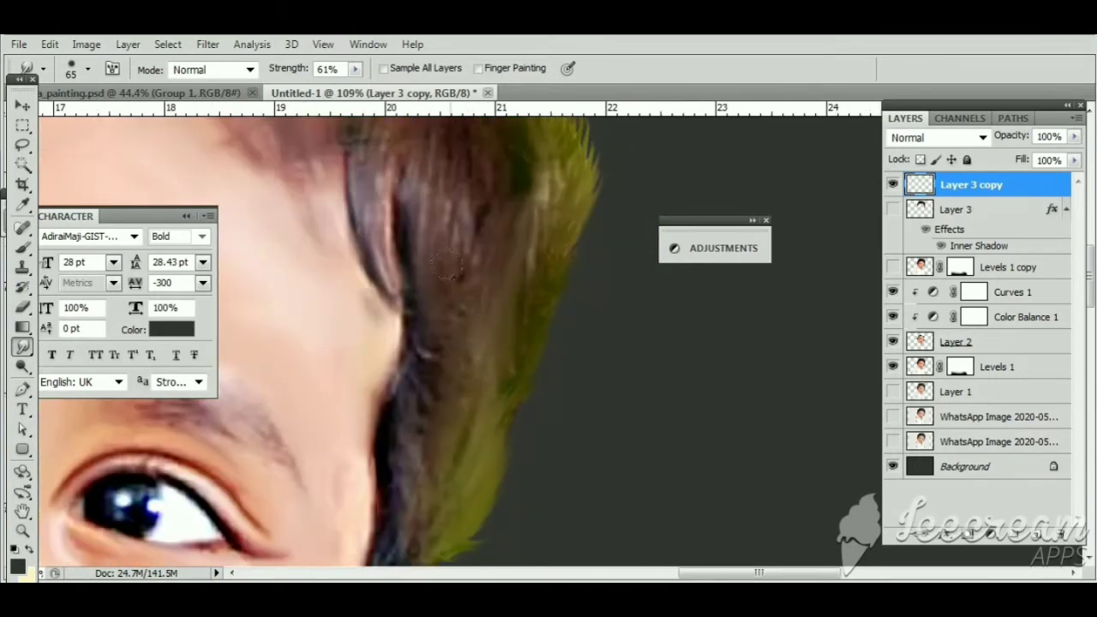
left_click_drag(440, 397, 362, 220)
mouse_move(385, 347)
left_mouse_down()
mouse_move(525, 360)
mouse_move(543, 197)
left_mouse_up()
Smudge the eyebrow on Layer 2 with the 1813 brush at 10 px
left_click(87, 69)
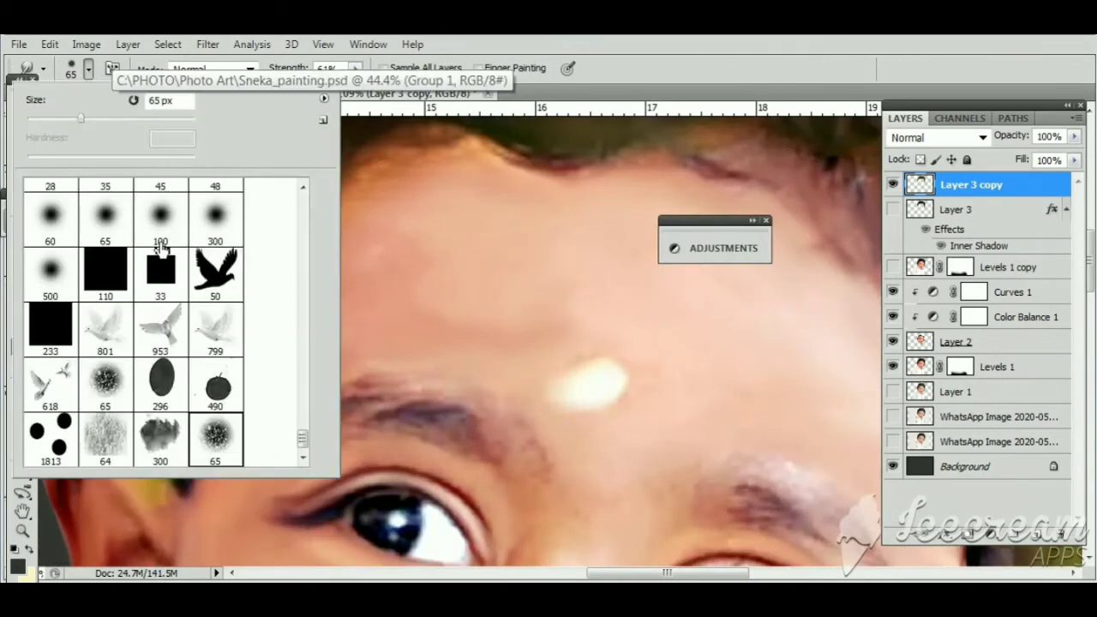
left_click(40, 452)
key("Return")
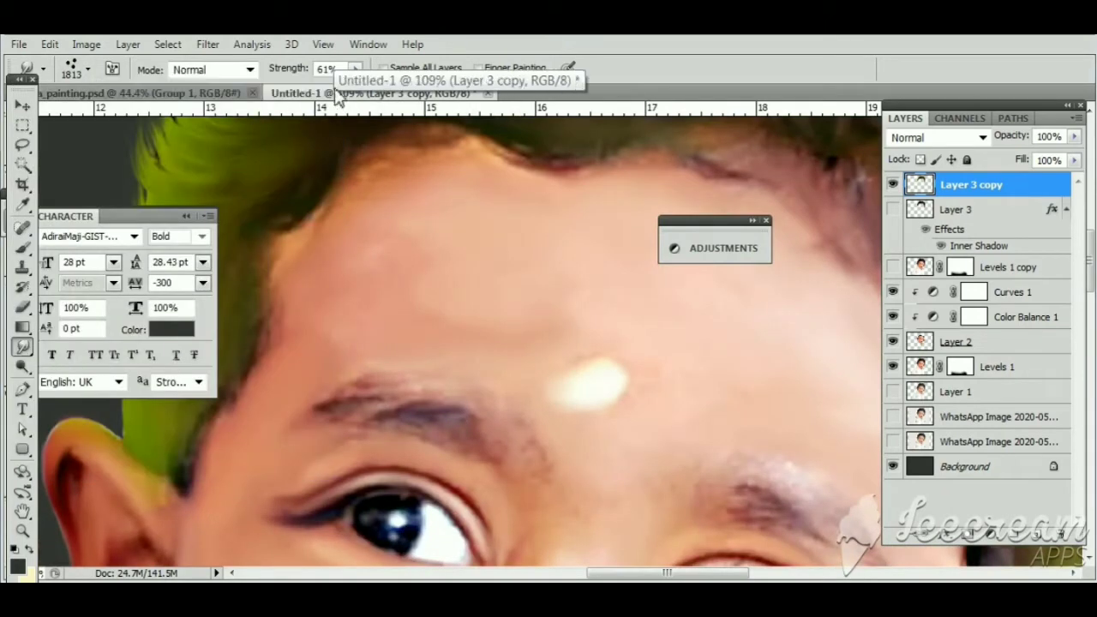
left_click(87, 68)
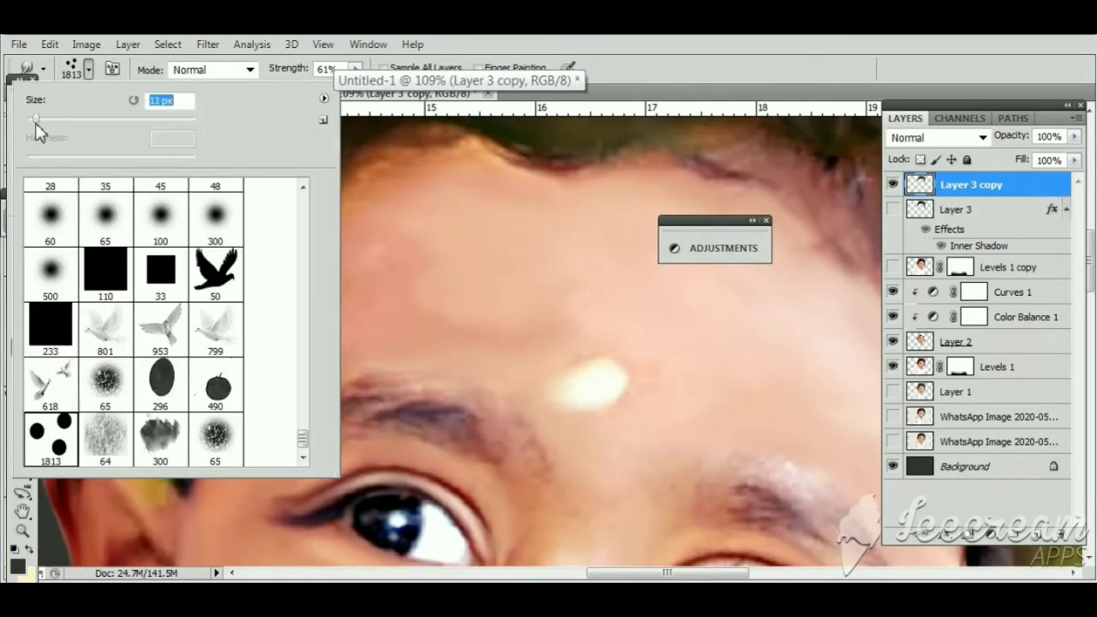
key("Return")
left_click(772, 423, "ctrl")
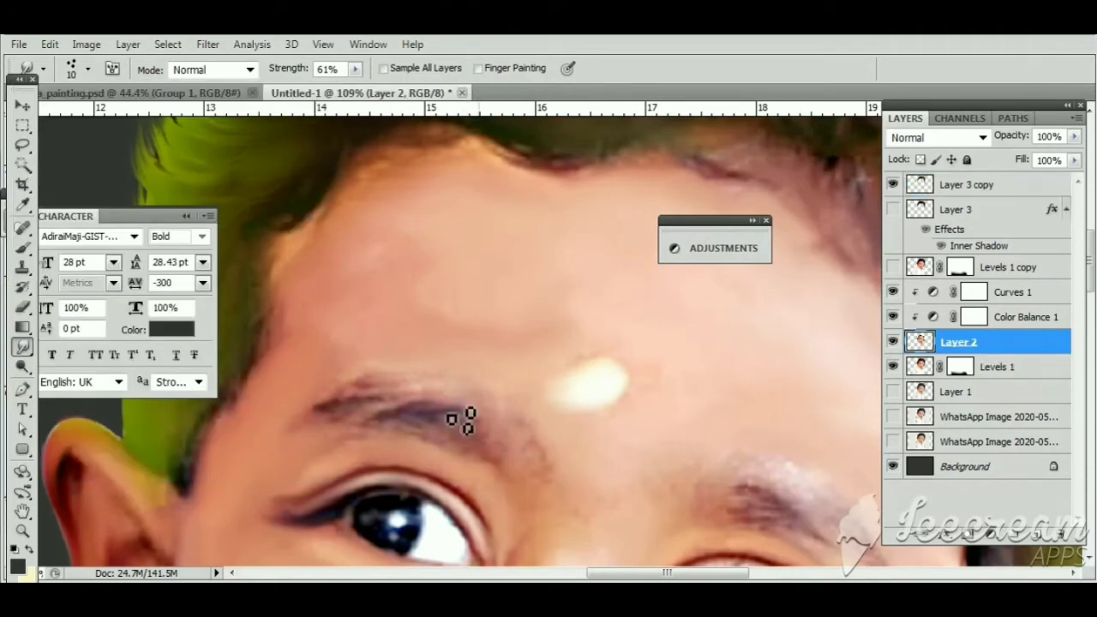
left_click_drag(438, 417, 462, 440)
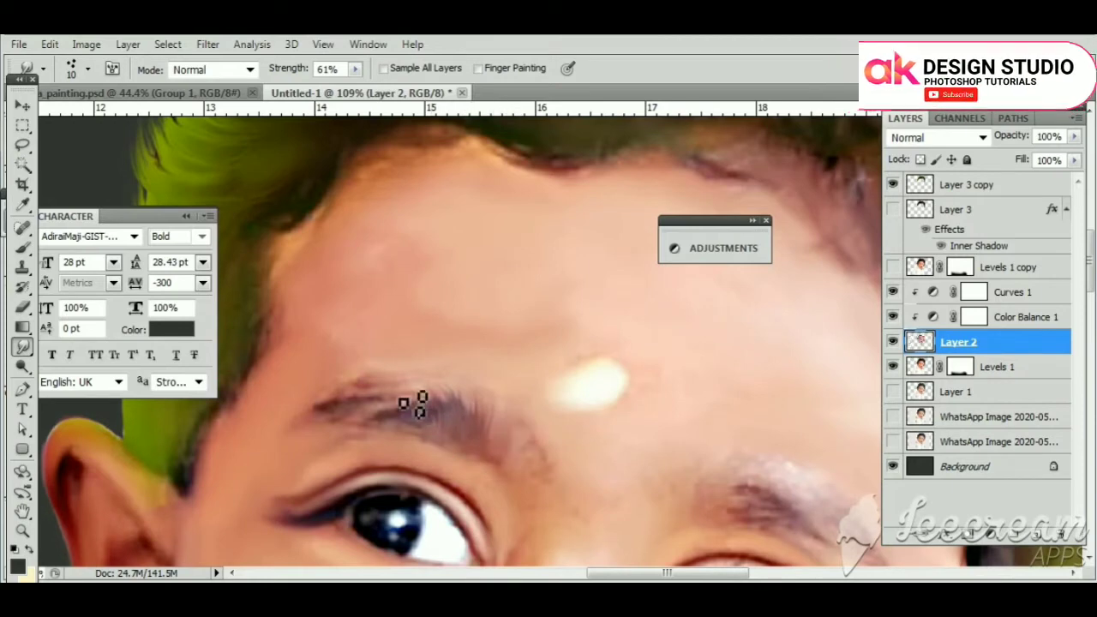
mouse_move(417, 400)
left_mouse_down()
mouse_move(416, 431)
mouse_move(366, 424)
mouse_move(355, 396)
left_mouse_up()
Raise smudge strength to 74% and smear the eyebrow toward its inner end
left_click_drag(356, 69, 364, 89)
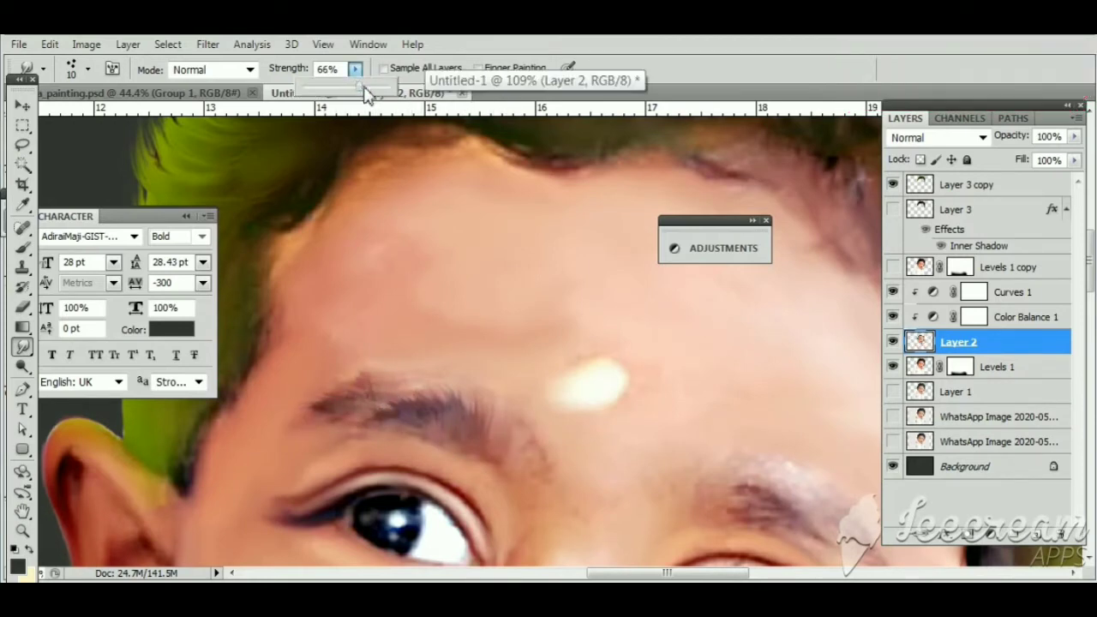
left_click(445, 432)
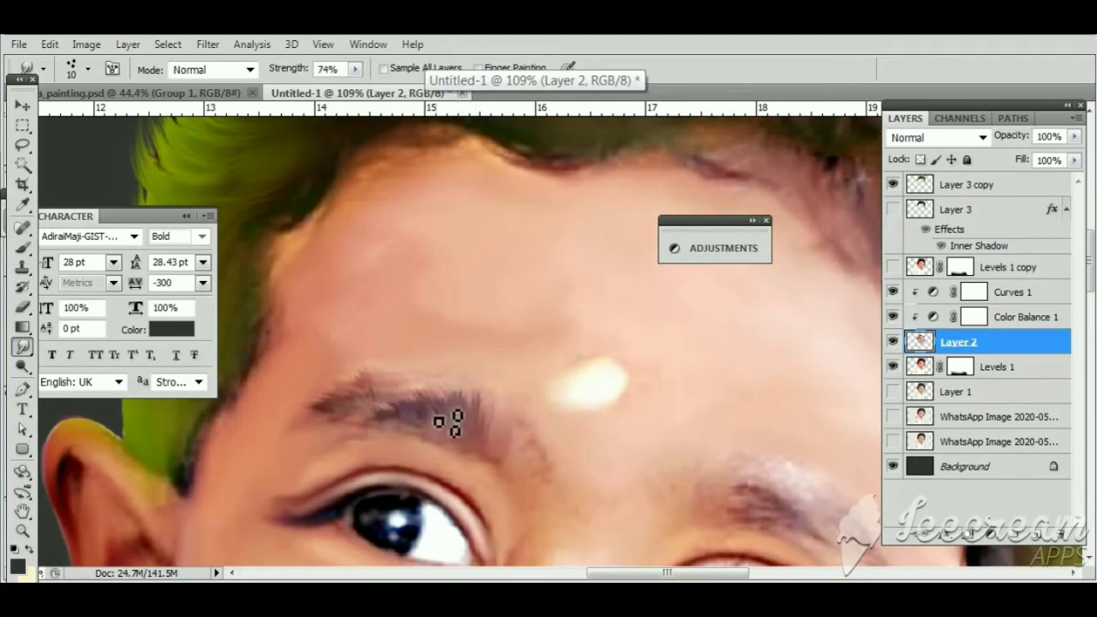
mouse_move(428, 418)
left_mouse_down()
mouse_move(417, 396)
mouse_move(397, 420)
mouse_move(380, 409)
mouse_move(311, 419)
mouse_move(337, 406)
mouse_move(311, 406)
mouse_move(356, 395)
left_mouse_up()
scroll(355, 396, "down", 2)
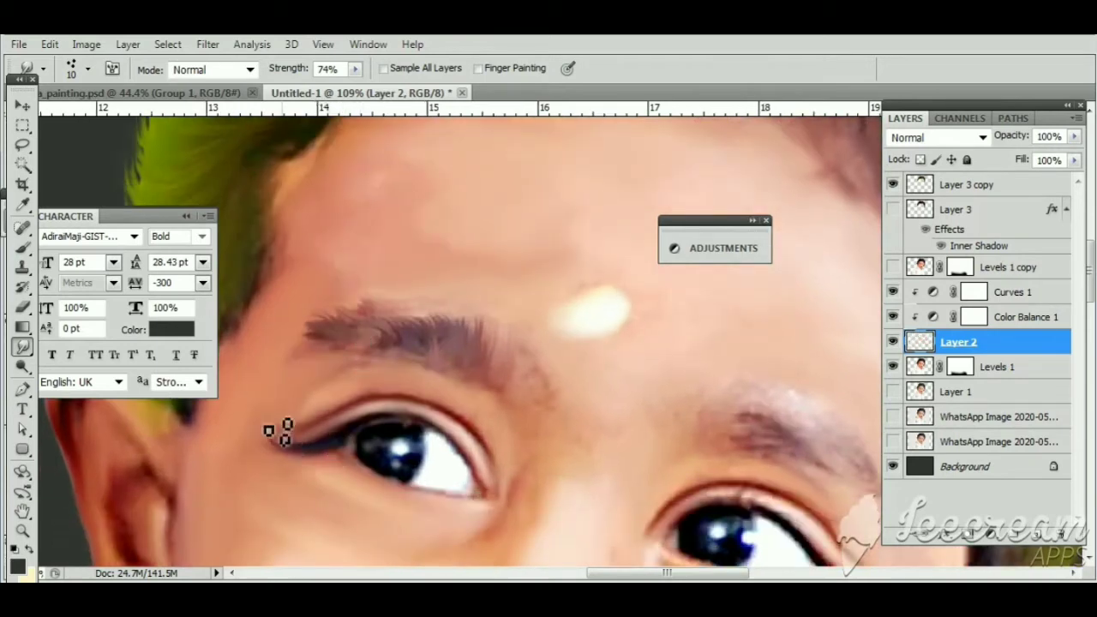
mouse_move(380, 429)
left_mouse_down()
mouse_move(413, 387)
mouse_move(356, 387)
mouse_move(228, 327)
left_mouse_up()
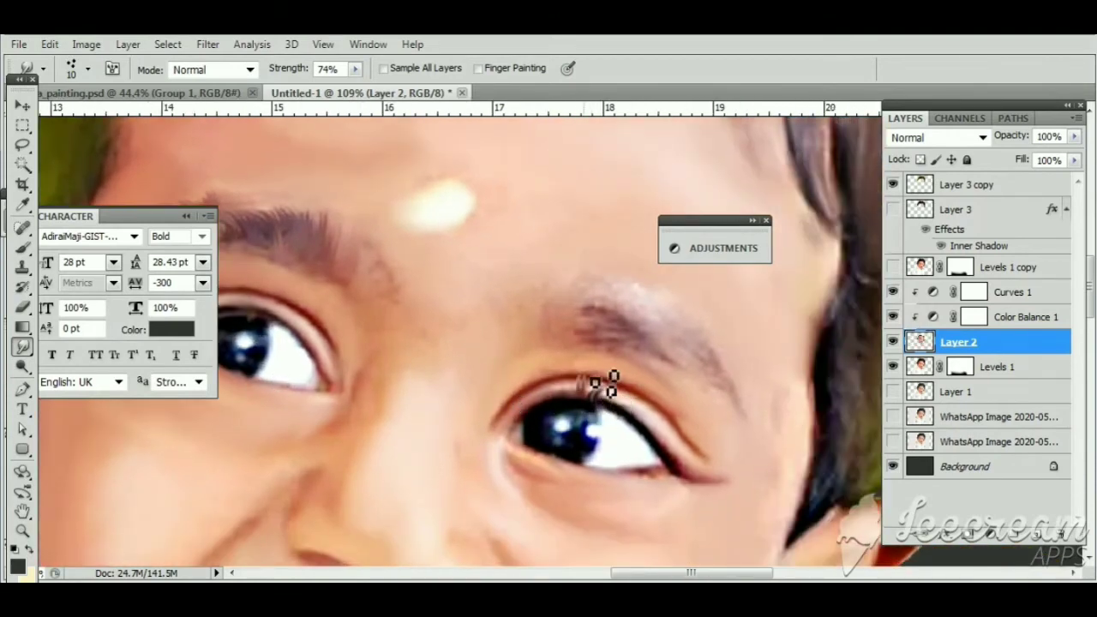
Undo the last smudge and lower the Smudge tool's strength
left_click(49, 43)
left_click(85, 79)
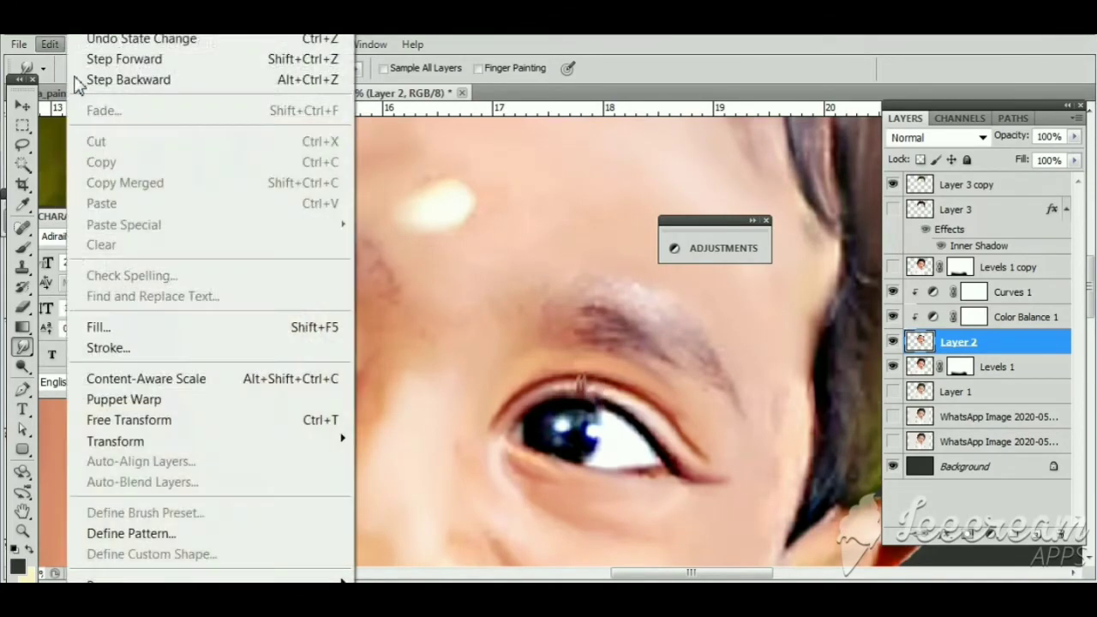
left_click(86, 80)
left_click(354, 69)
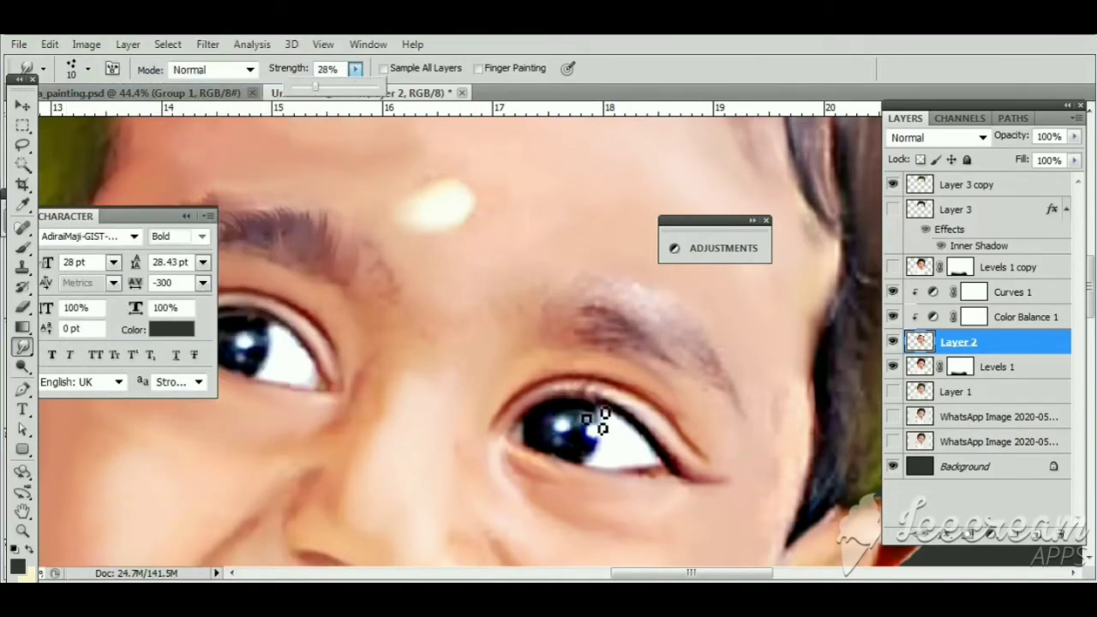
left_click(598, 414)
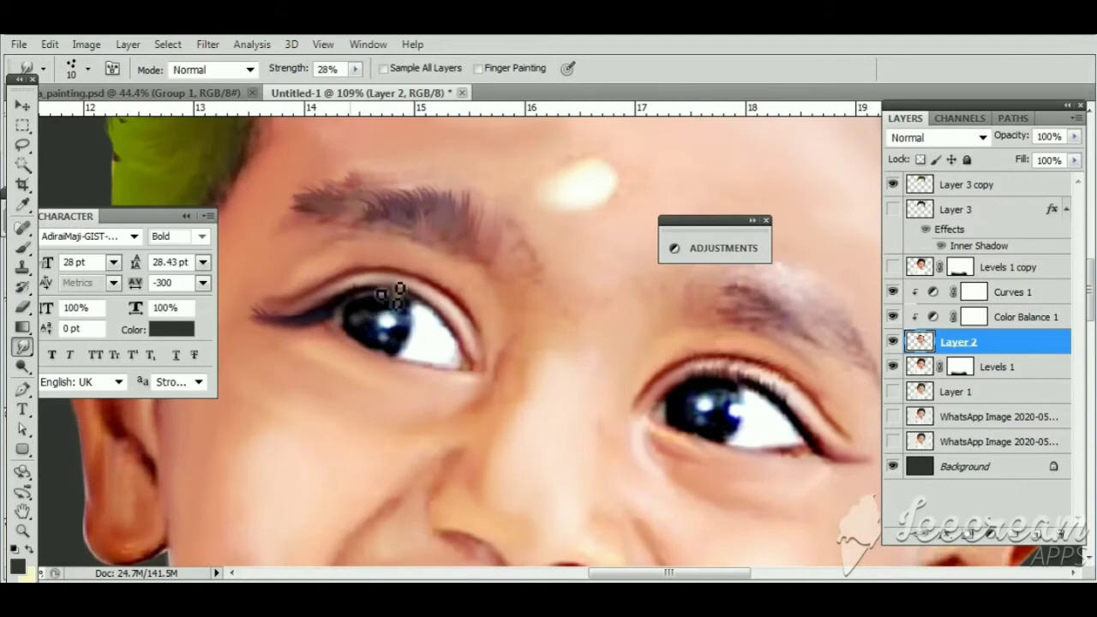
Lightly smudge the iris, the right eyebrow and the skin below its tail
left_click_drag(368, 300, 394, 305)
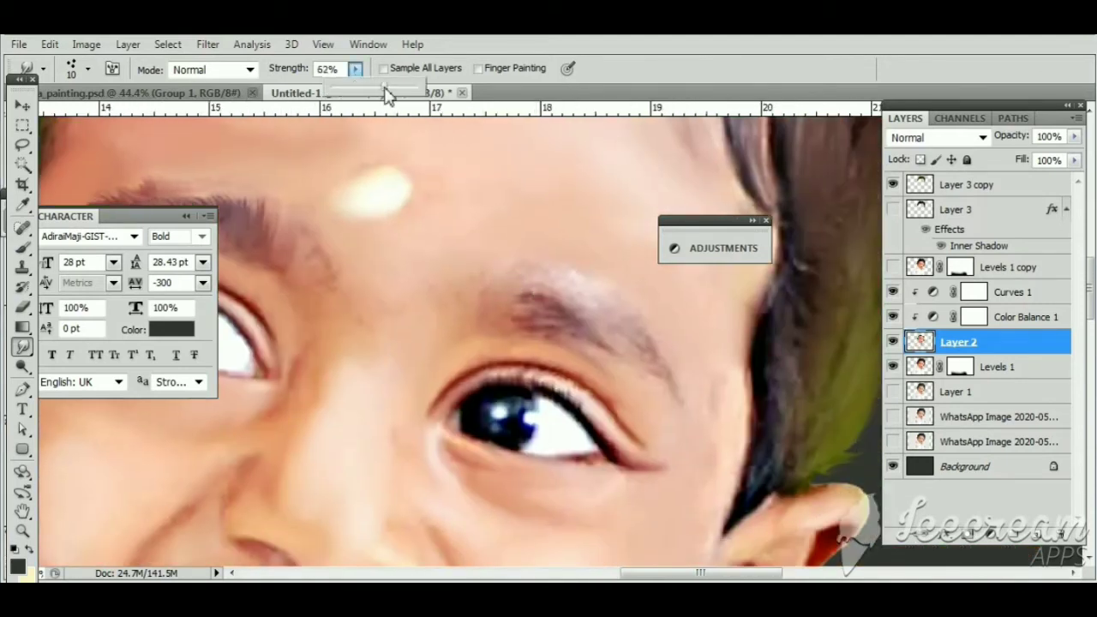
mouse_move(558, 289)
left_mouse_down()
mouse_move(554, 317)
mouse_move(583, 323)
mouse_move(581, 306)
mouse_move(543, 338)
mouse_move(557, 326)
mouse_move(624, 399)
left_mouse_up()
scroll(588, 320, "right", 2)
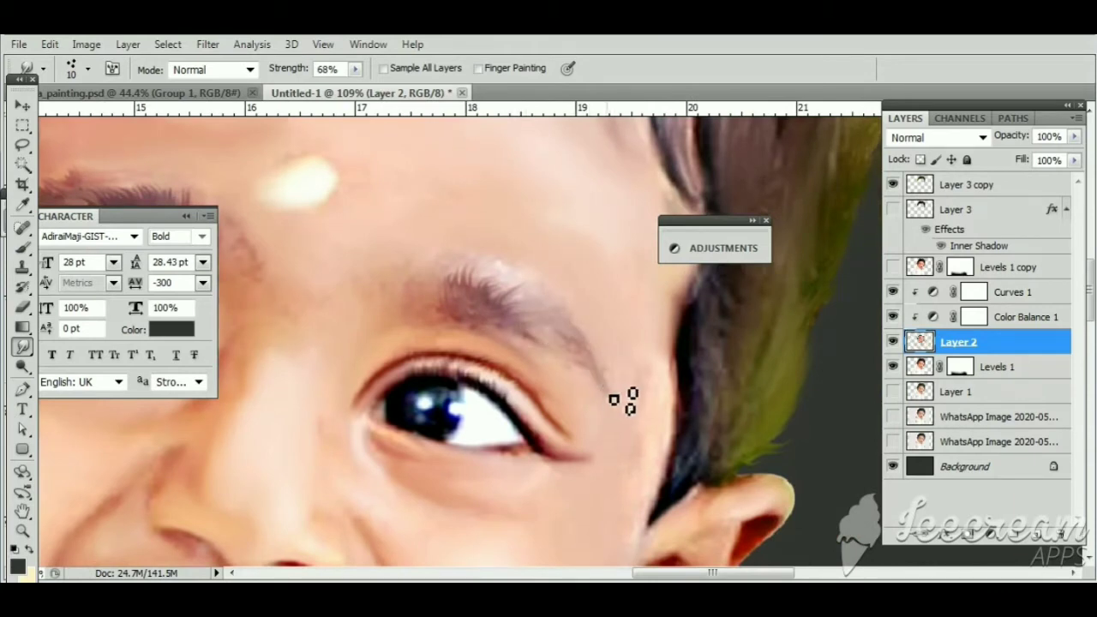
mouse_move(599, 364)
left_mouse_down()
mouse_move(594, 379)
mouse_move(522, 332)
left_mouse_up()
scroll(538, 321, "down", 3)
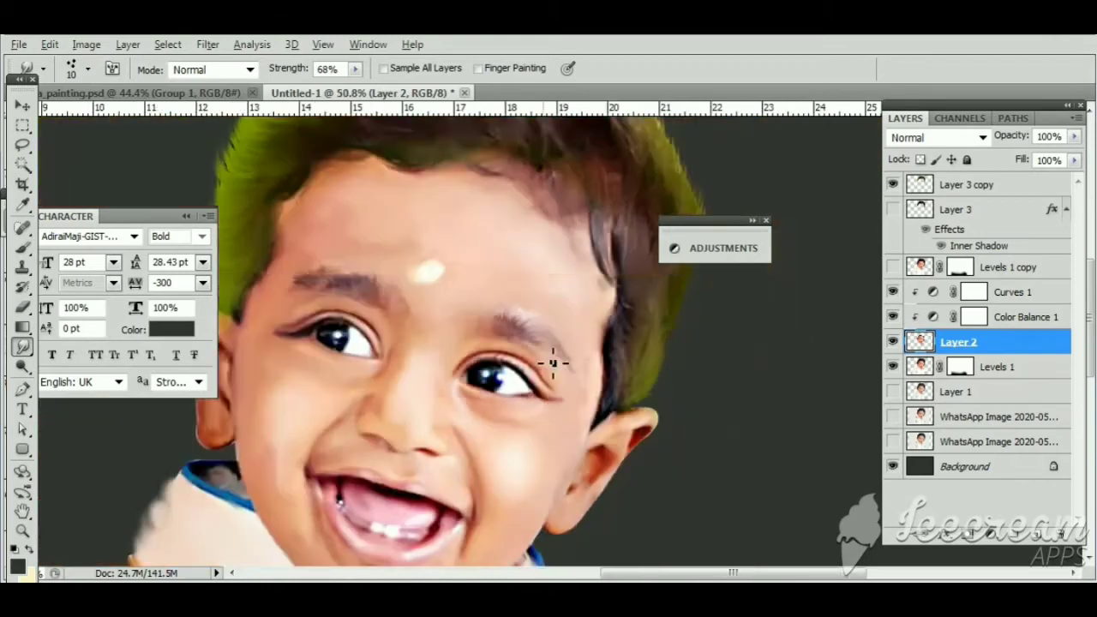
scroll(531, 343, "down", 3)
scroll(377, 310, "up", 3)
scroll(392, 297, "up", 2)
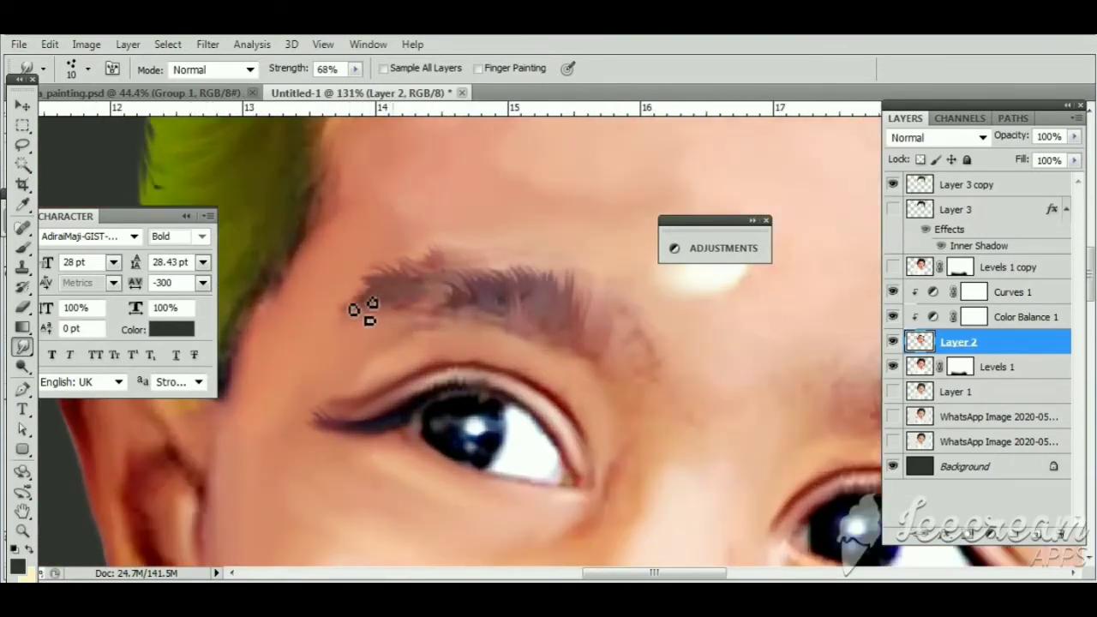
Smudge the left eyebrow into painted strokes, extending it leftward
mouse_move(359, 300)
left_mouse_down()
mouse_move(408, 276)
mouse_move(534, 288)
mouse_move(448, 269)
mouse_move(476, 302)
left_mouse_up()
scroll(478, 300, "down", 2)
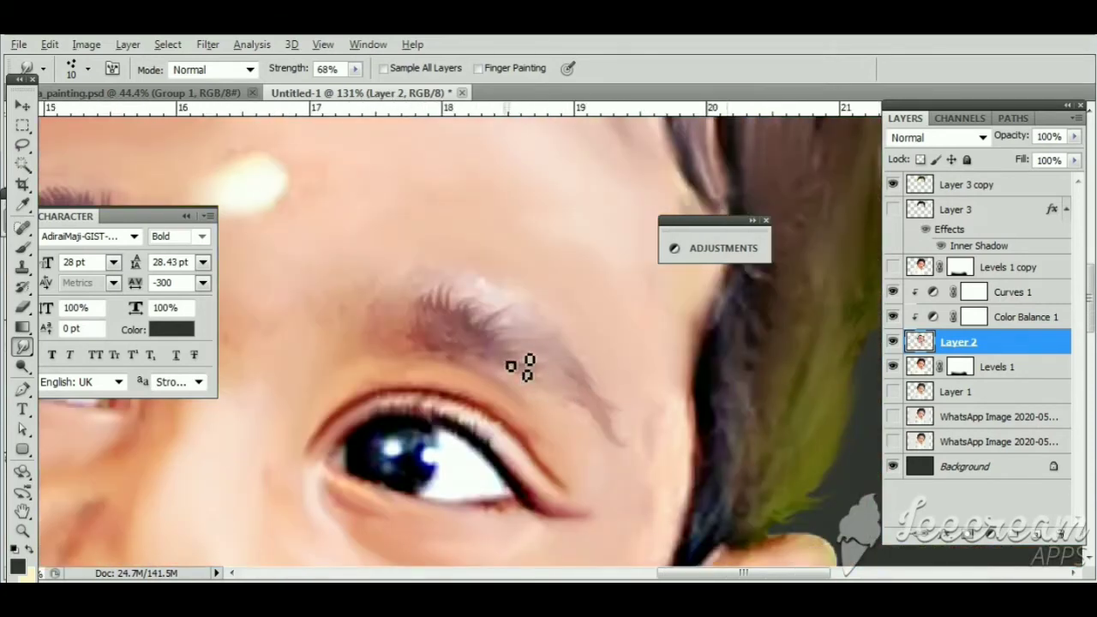
scroll(524, 364, "down", 1)
scroll(526, 362, "down", 2)
scroll(526, 356, "down", 2)
Add a new layer above Layer 3 copy and set the foreground colour to blue
scroll(526, 355, "down", 1)
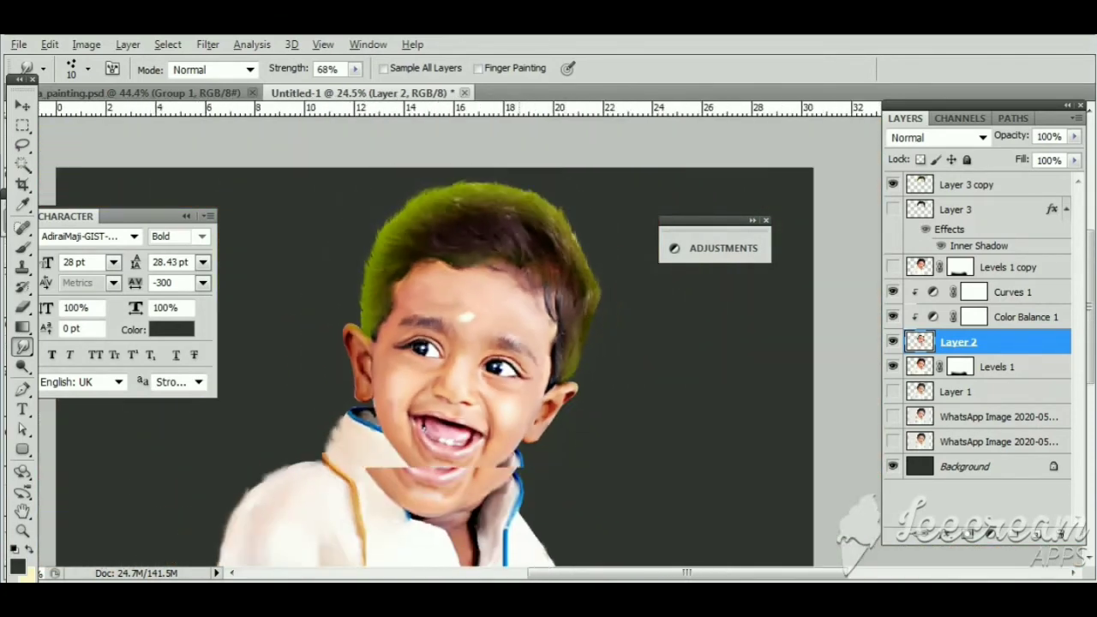
left_click(985, 196)
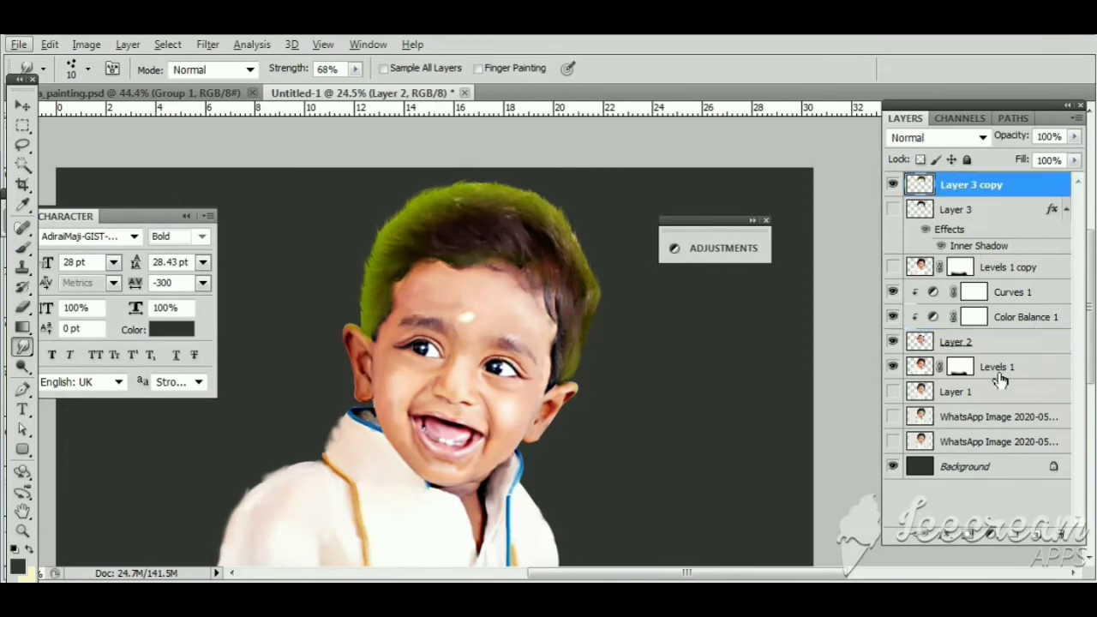
left_click(1035, 537)
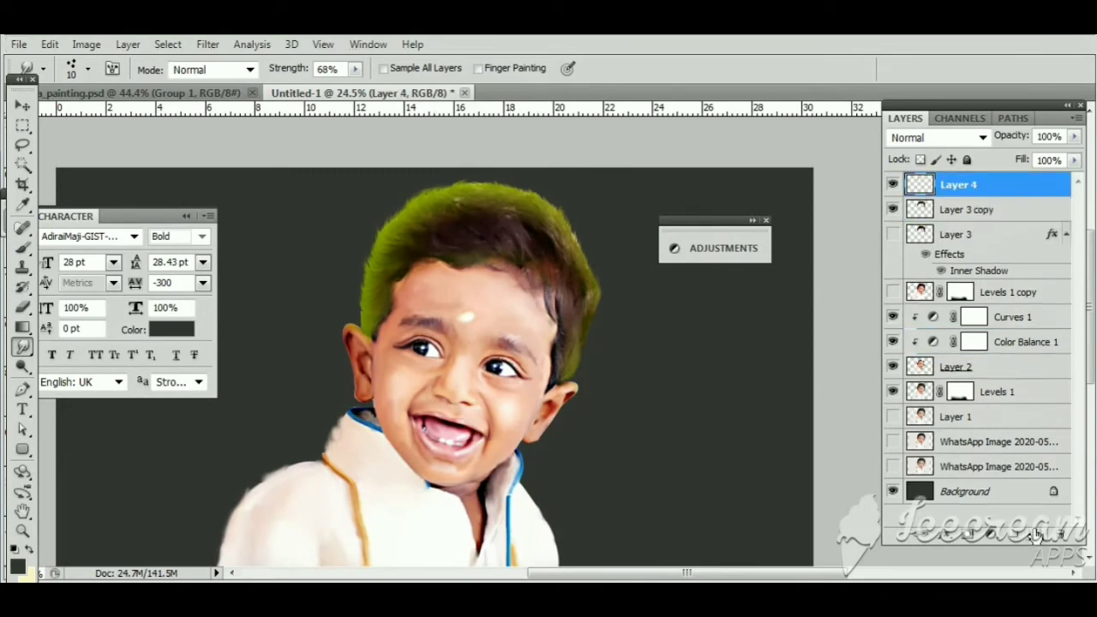
left_click(18, 566)
left_click_drag(953, 463, 945, 362)
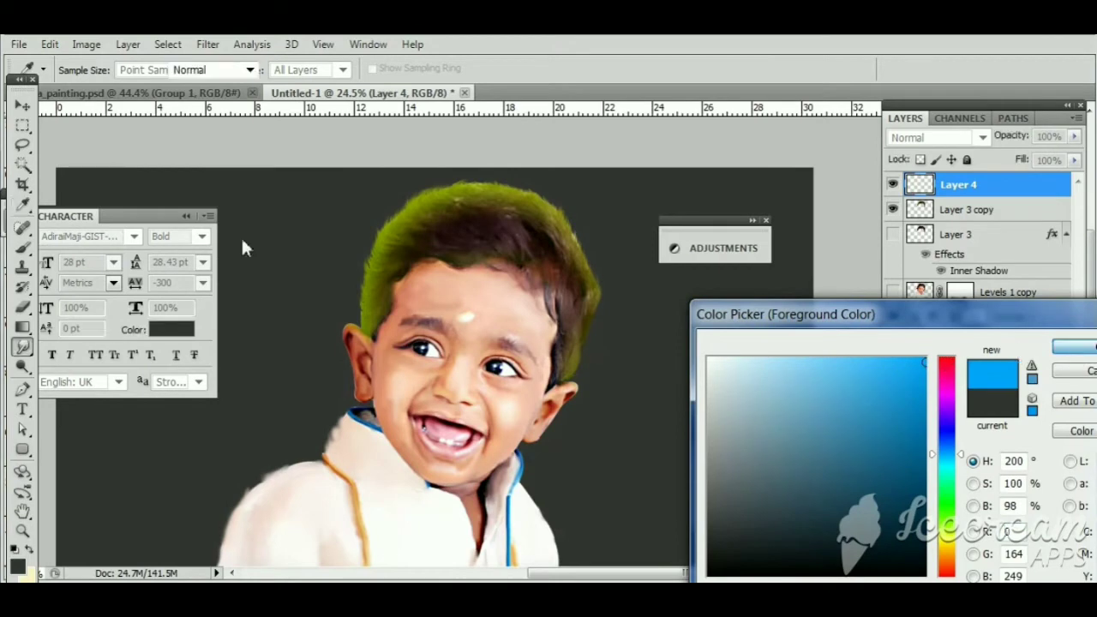
key("Return")
Load the hair outline as a selection and brush blue across the top of the hair
key("b")
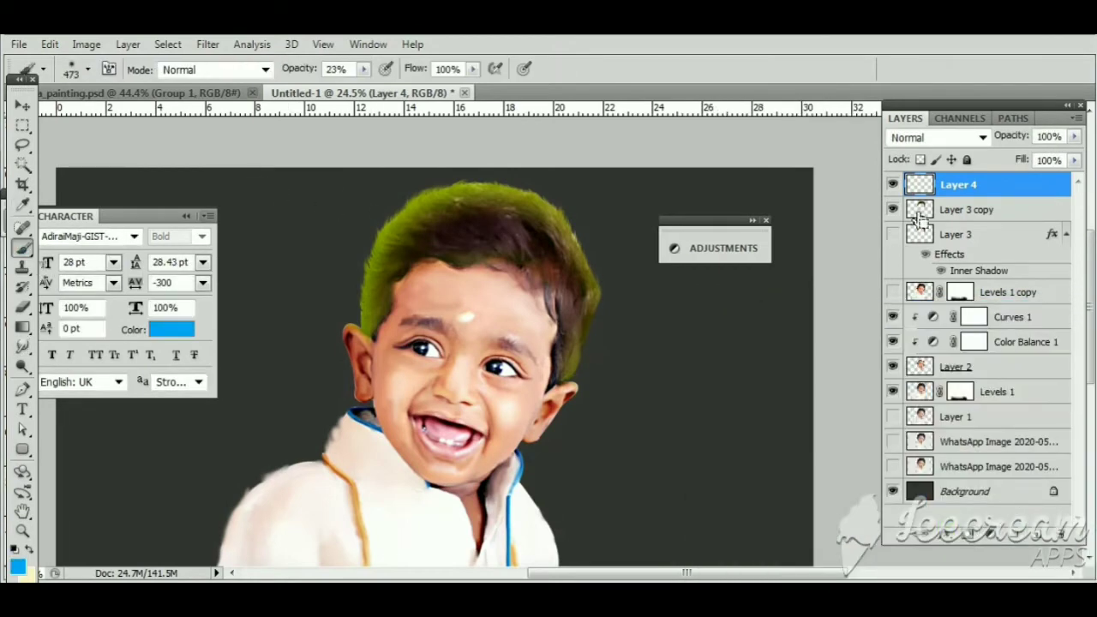
left_click(919, 211, "ctrl")
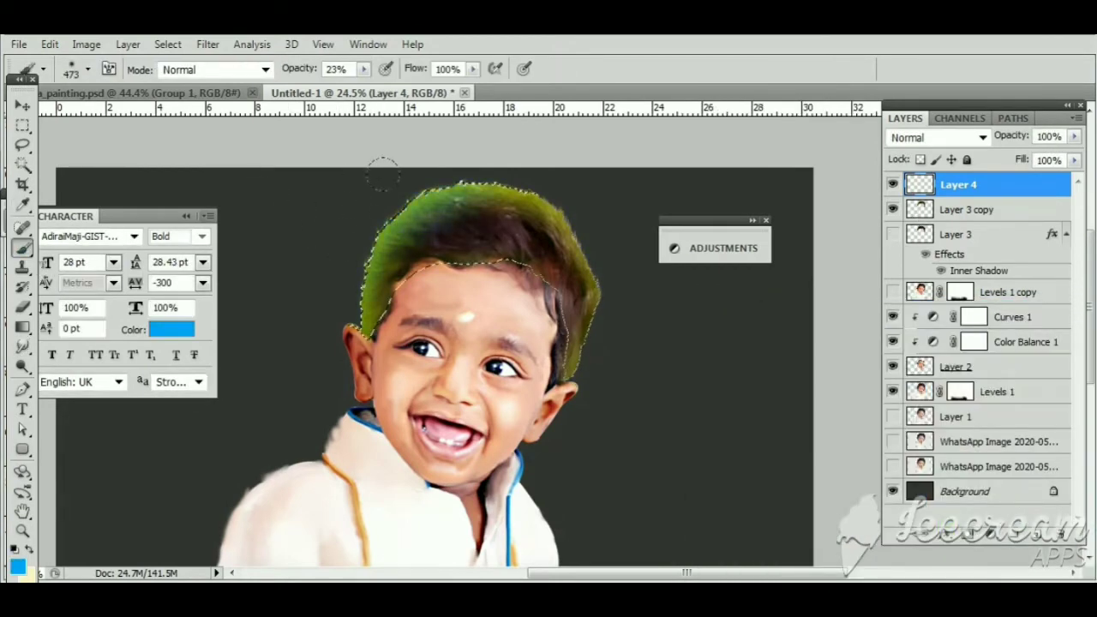
left_click_drag(428, 240, 415, 280)
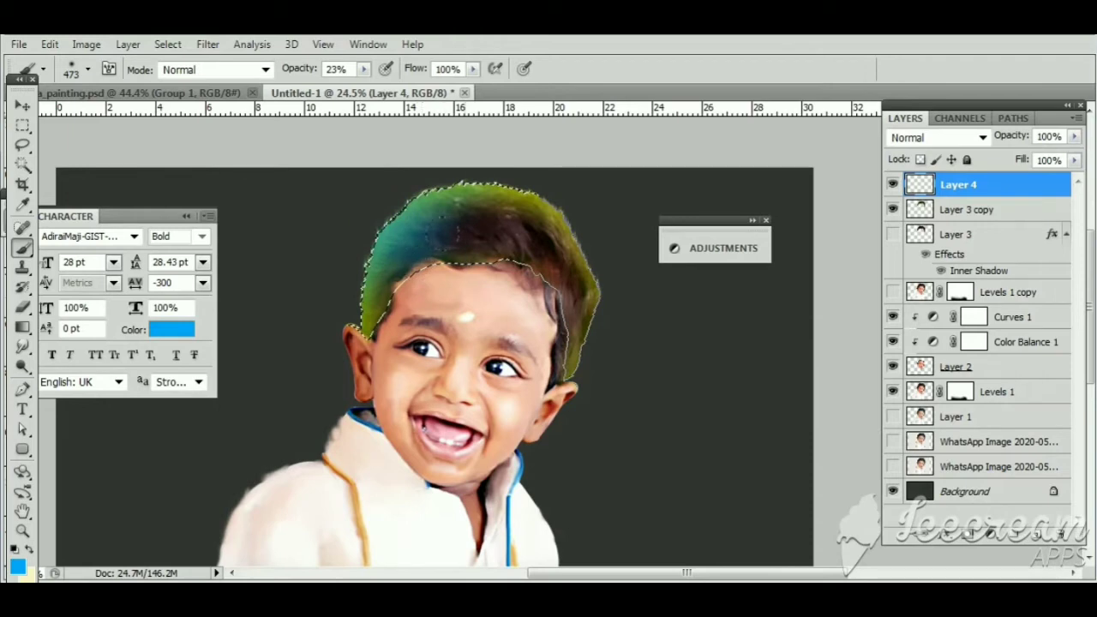
left_click_drag(436, 231, 501, 227)
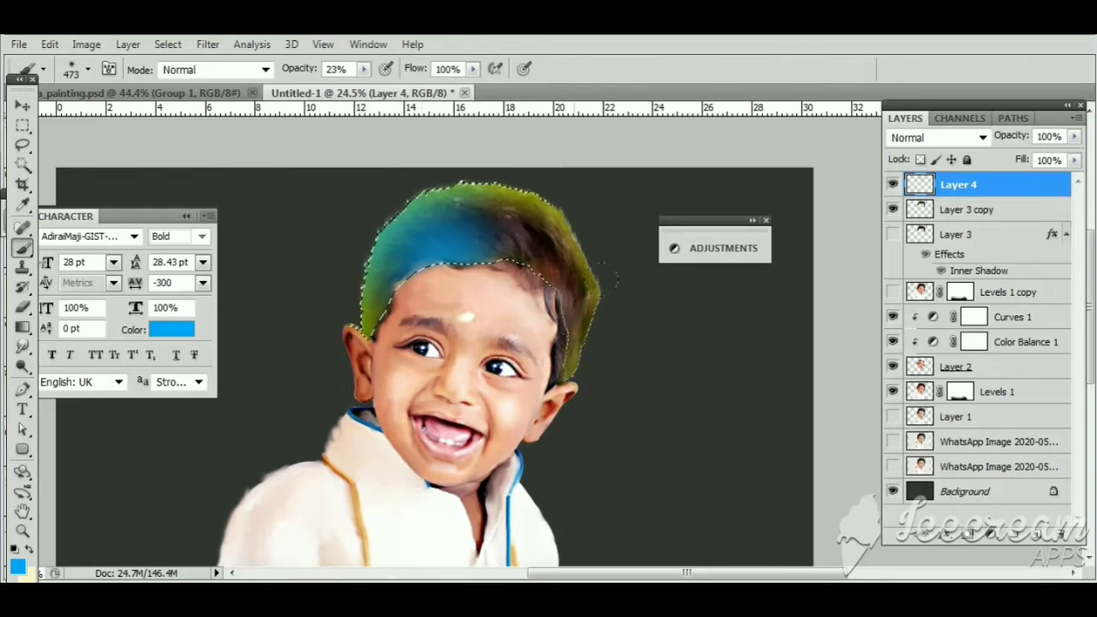
left_click(938, 137)
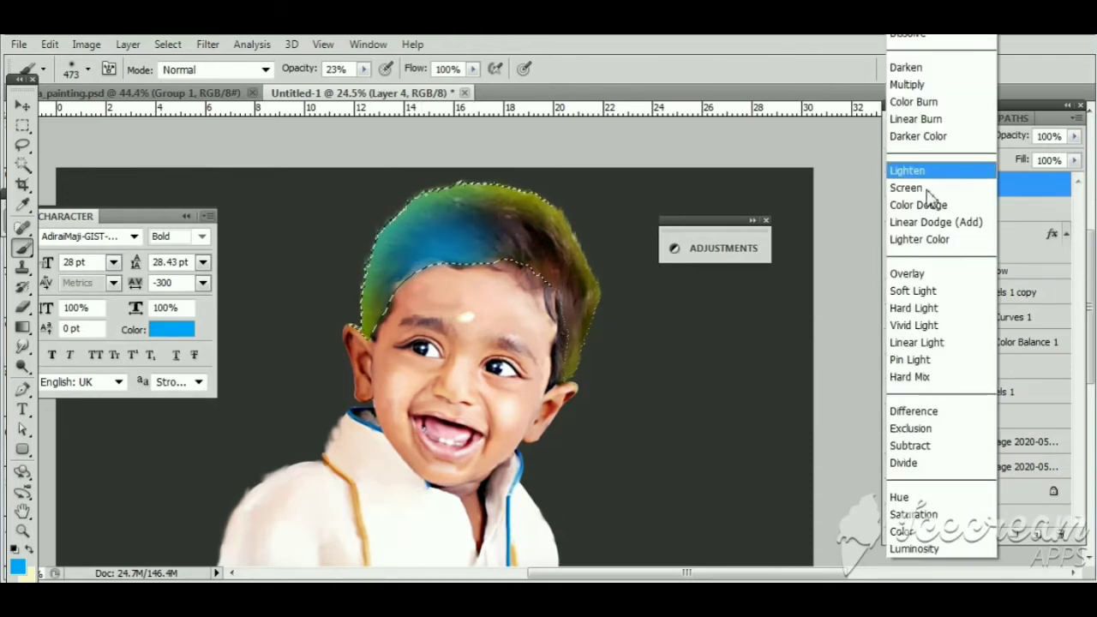
Set Layer 4 to Color blend mode and paint pink on the hair's right side
left_click(917, 522)
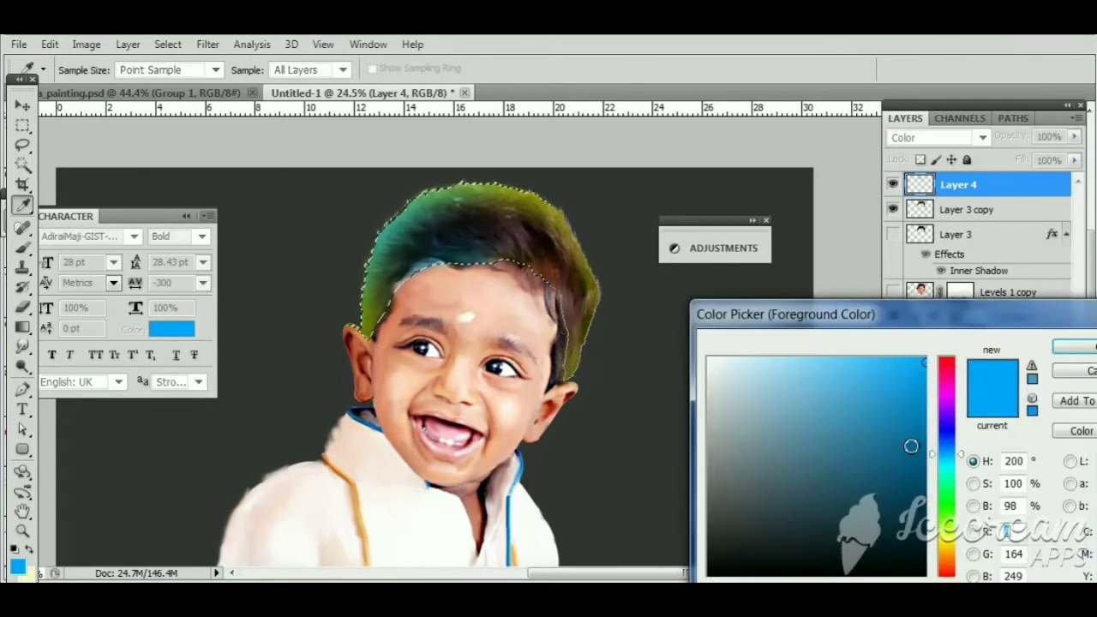
left_click_drag(947, 454, 946, 384)
left_click(1073, 345)
left_click_drag(590, 274, 542, 336)
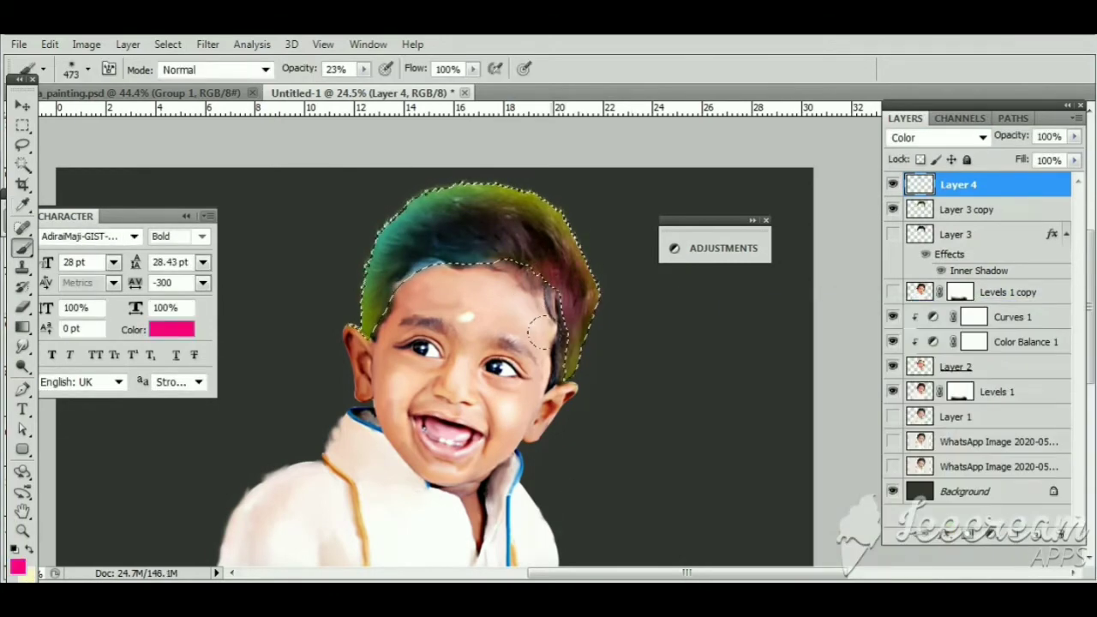
Deselect the hair and make Layer 2 the active layer
key("m")
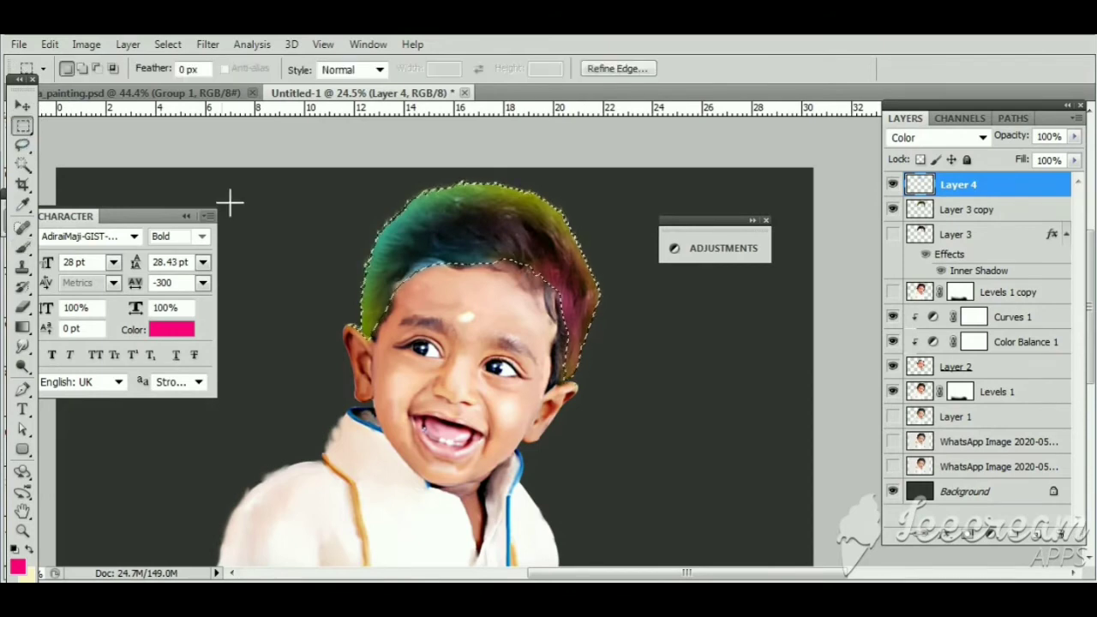
right_click(228, 201)
left_click(282, 210)
key("v")
scroll(514, 300, "up", 2)
scroll(480, 296, "up", 2)
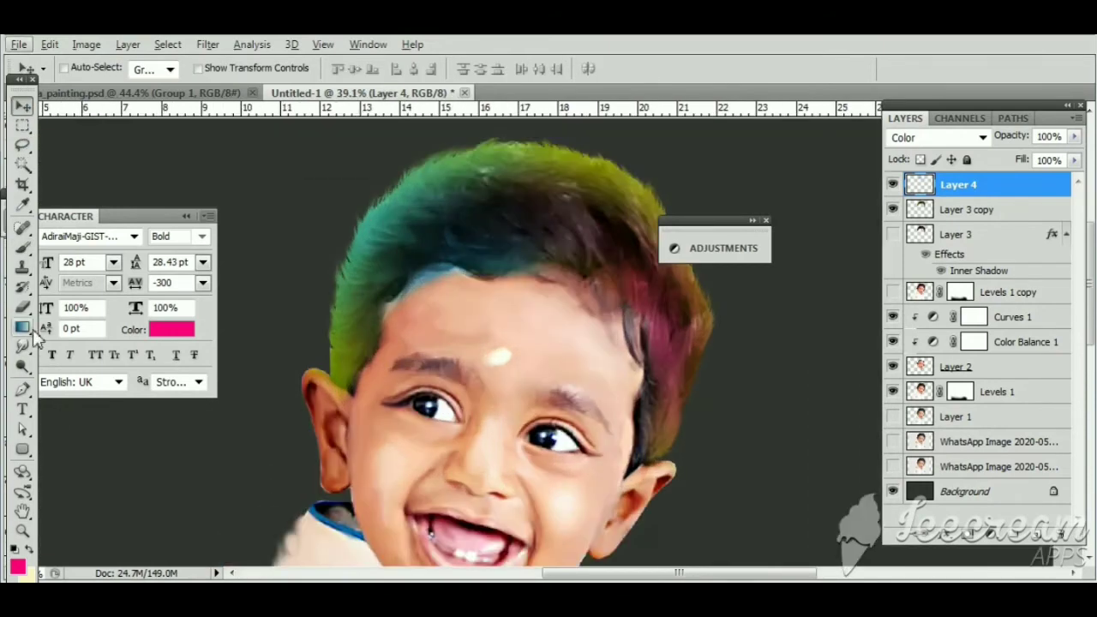
key("b")
left_click_drag(514, 345, 505, 341)
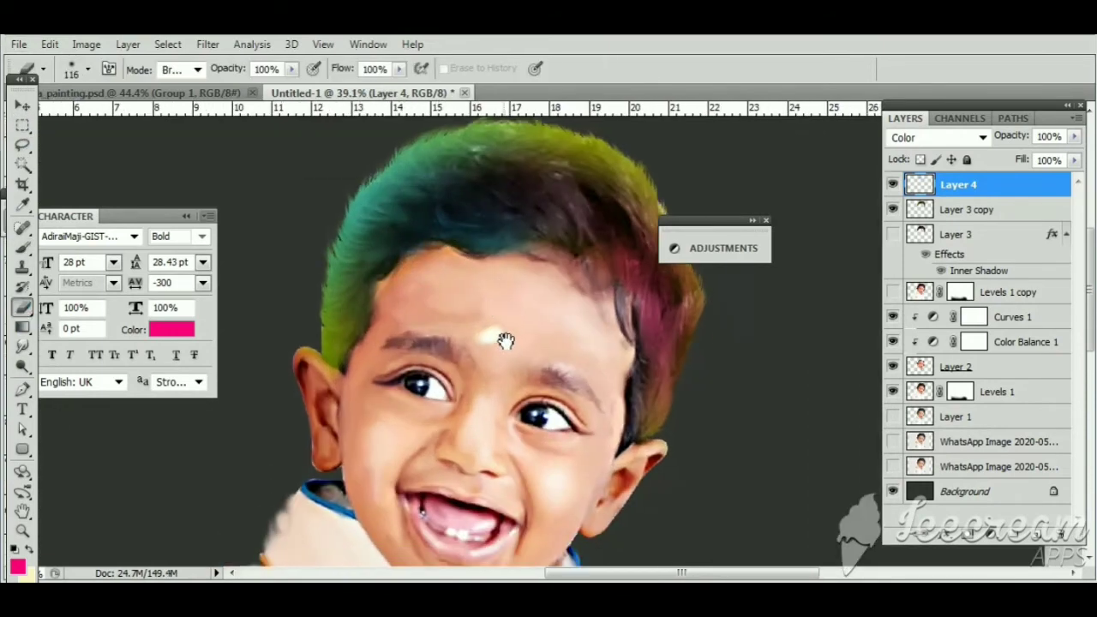
scroll(509, 344, "down", 2)
scroll(514, 347, "down", 2)
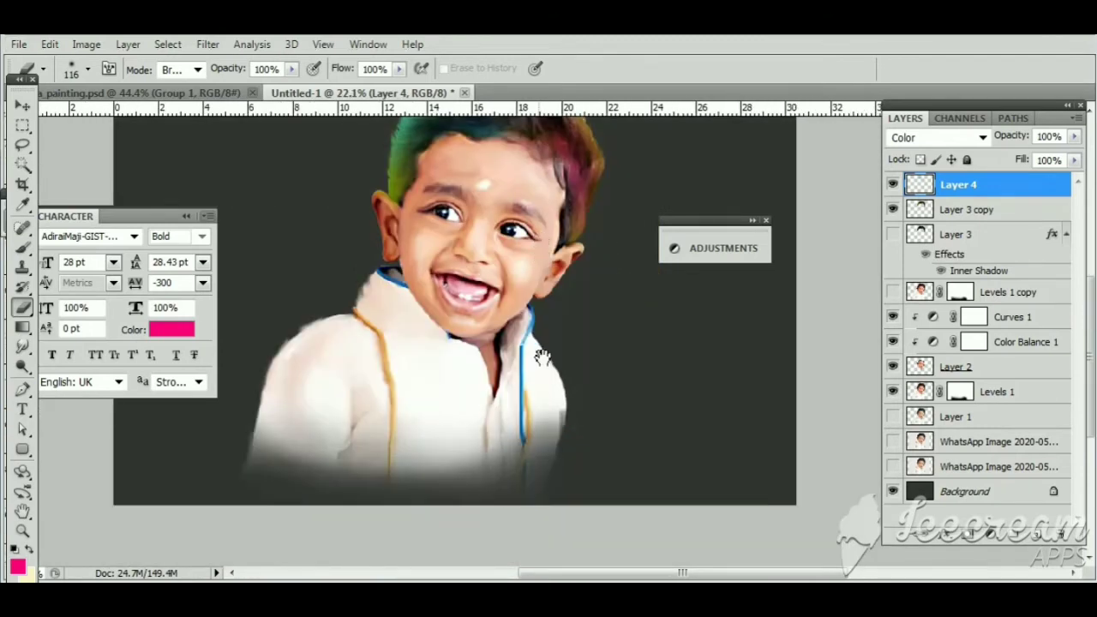
left_click(975, 369)
Run Topaz Clean 3 on Layer 2, compare SkinEven and Stylize Details, and apply FlatStyle
left_click(207, 44)
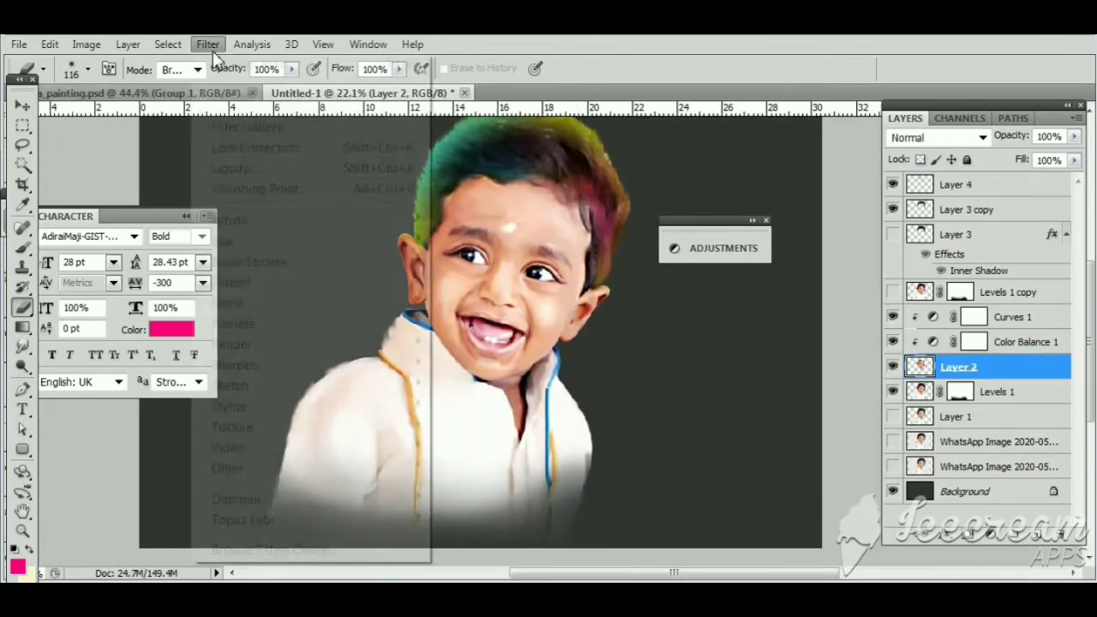
left_click(480, 519)
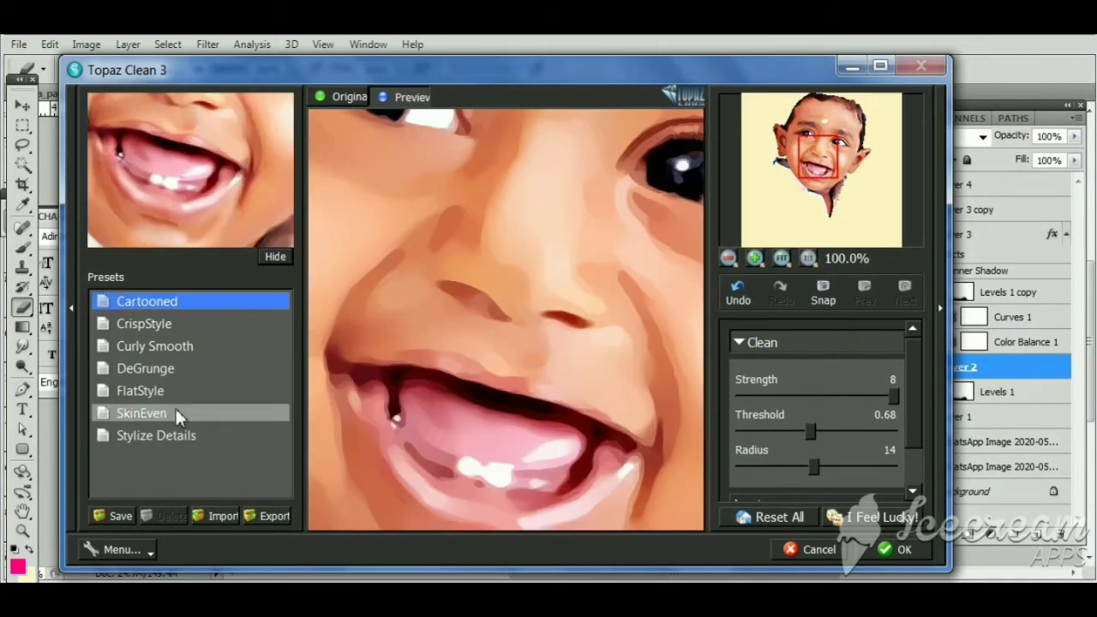
left_click(168, 409)
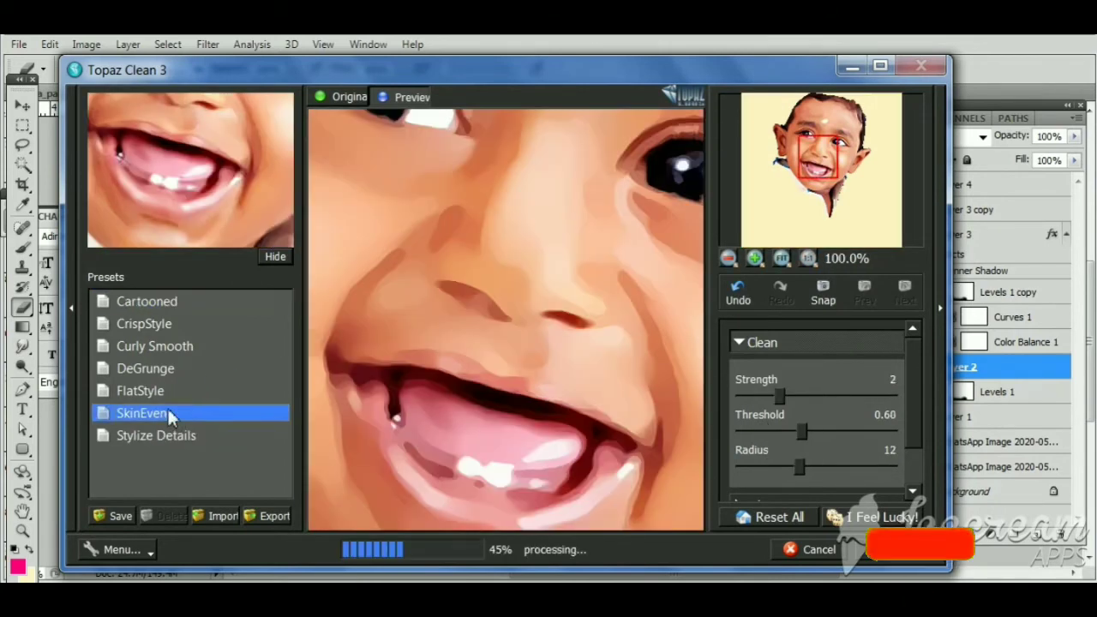
left_click(199, 438)
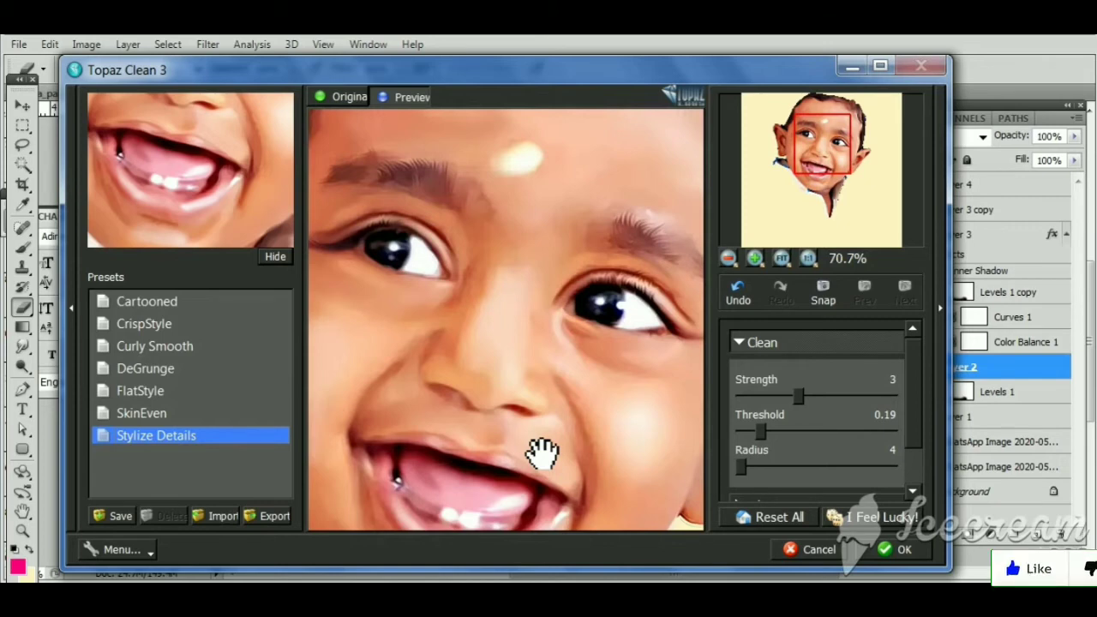
left_click(163, 414)
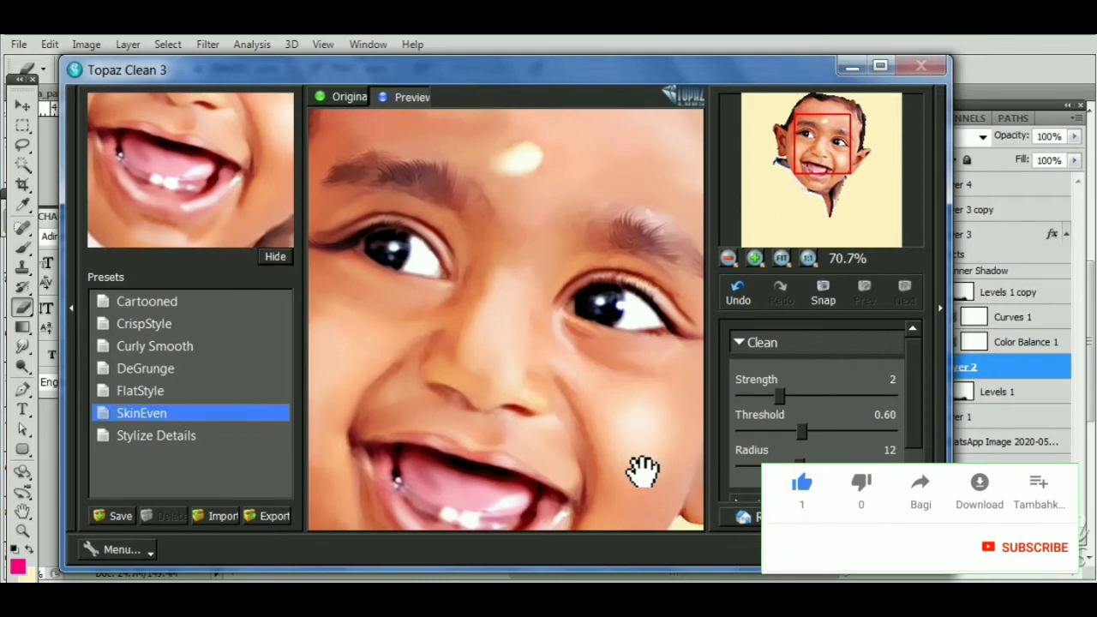
left_click(201, 396)
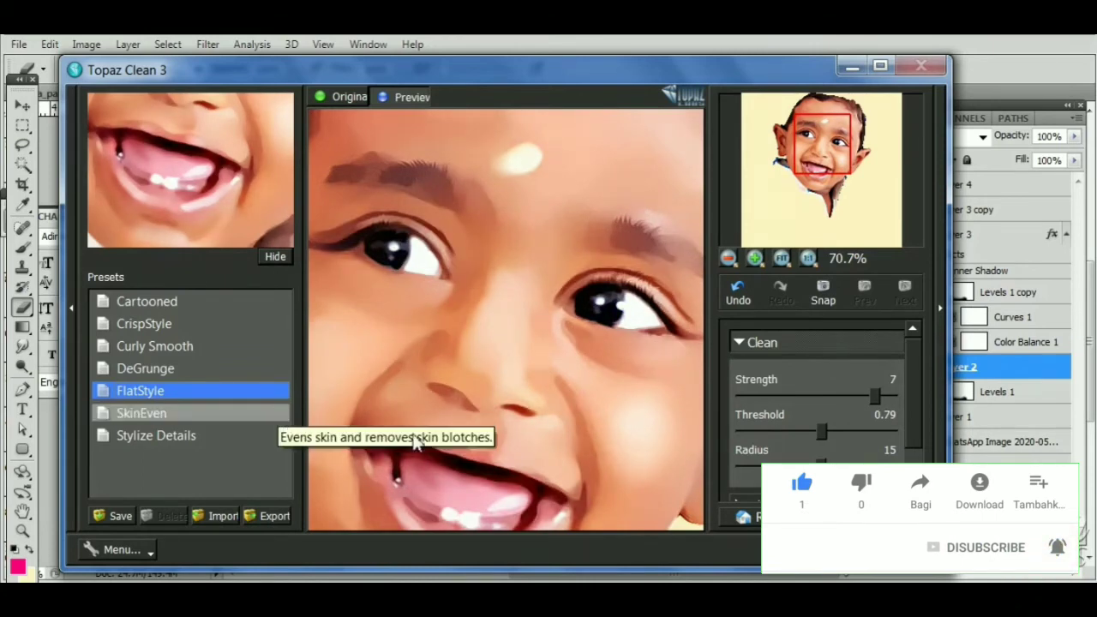
Set the Clean Strength to 3 and Radius to 14
mouse_move(879, 401)
left_mouse_down()
mouse_move(805, 403)
mouse_move(776, 432)
left_mouse_up()
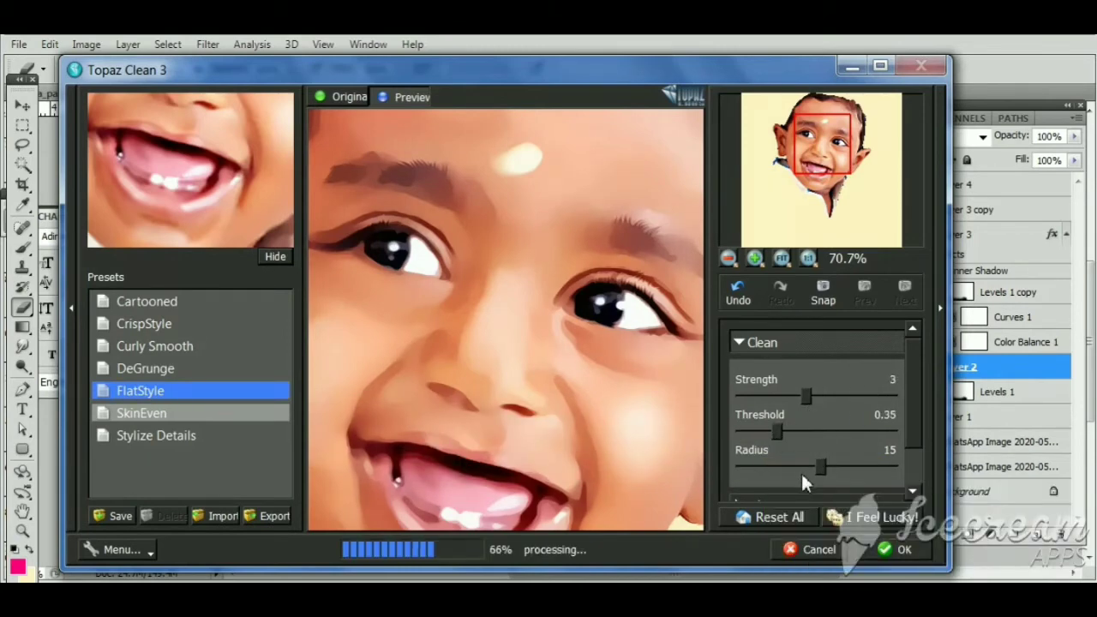
left_click_drag(819, 465, 794, 465)
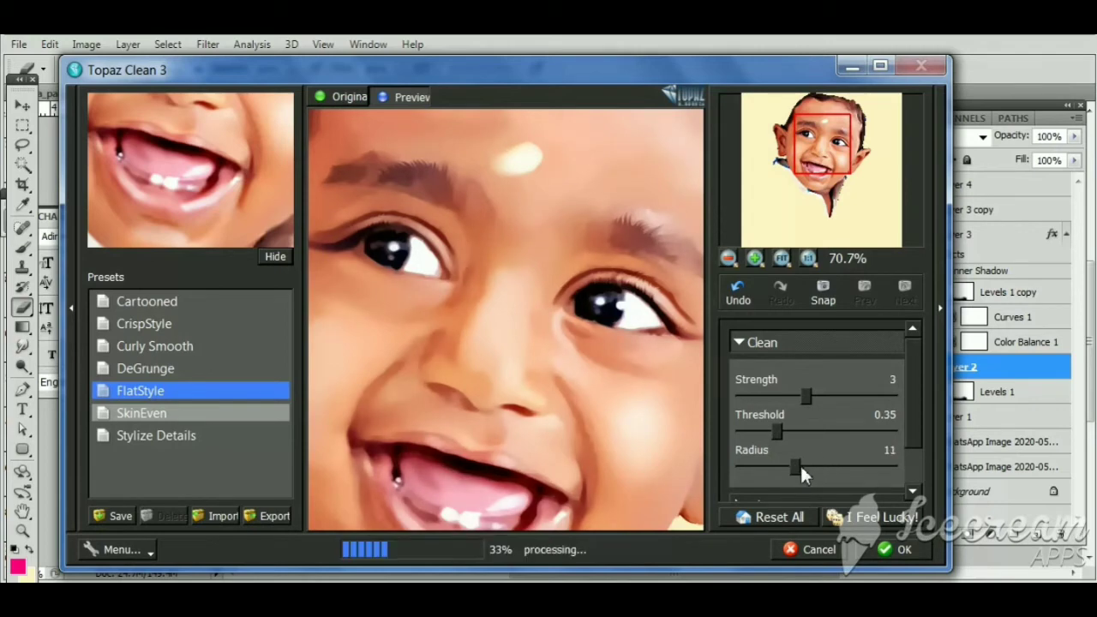
left_click(823, 460)
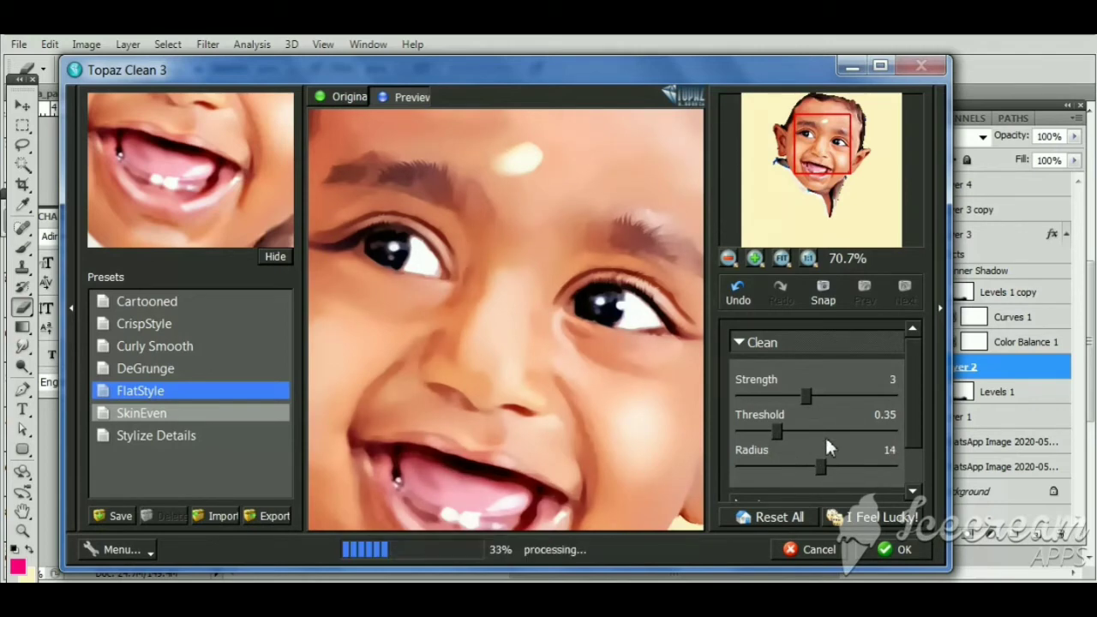
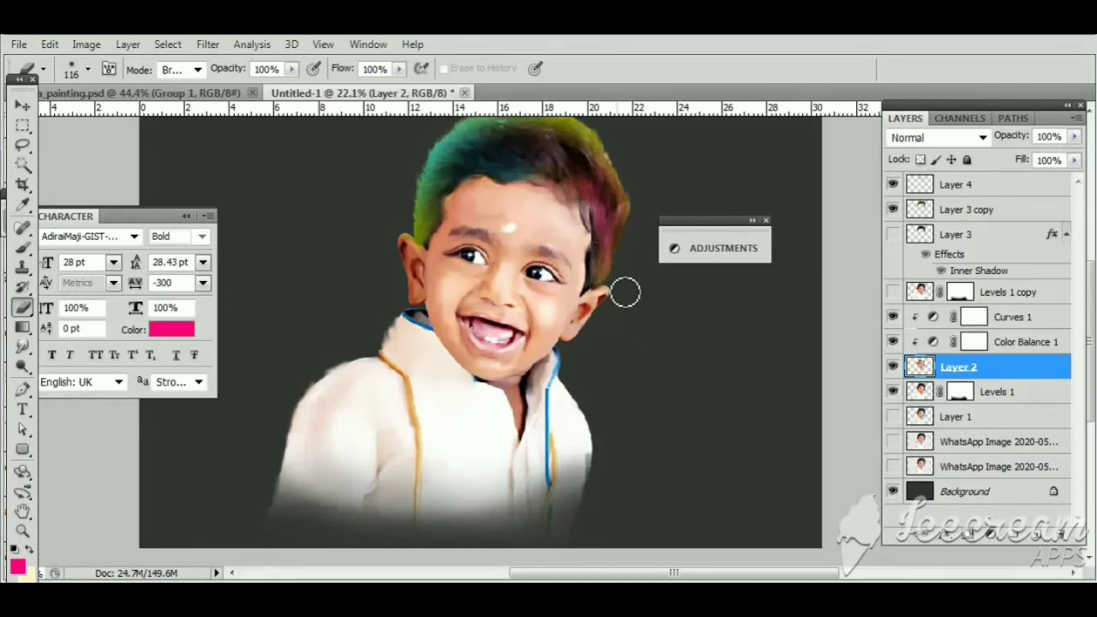
Switch to the Move tool and scroll the Layers panel to the adjustment layers
left_click(22, 105)
scroll(487, 237, "up", 2)
scroll(501, 237, "up", 2)
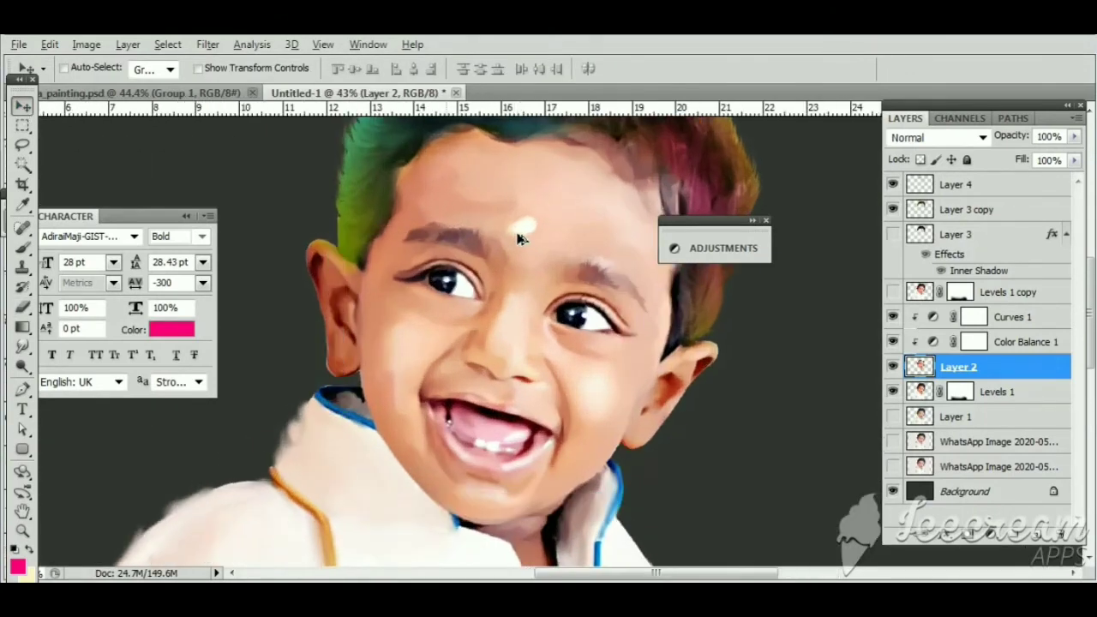
scroll(514, 239, "up", 2)
scroll(517, 237, "down", 1)
scroll(513, 238, "down", 1)
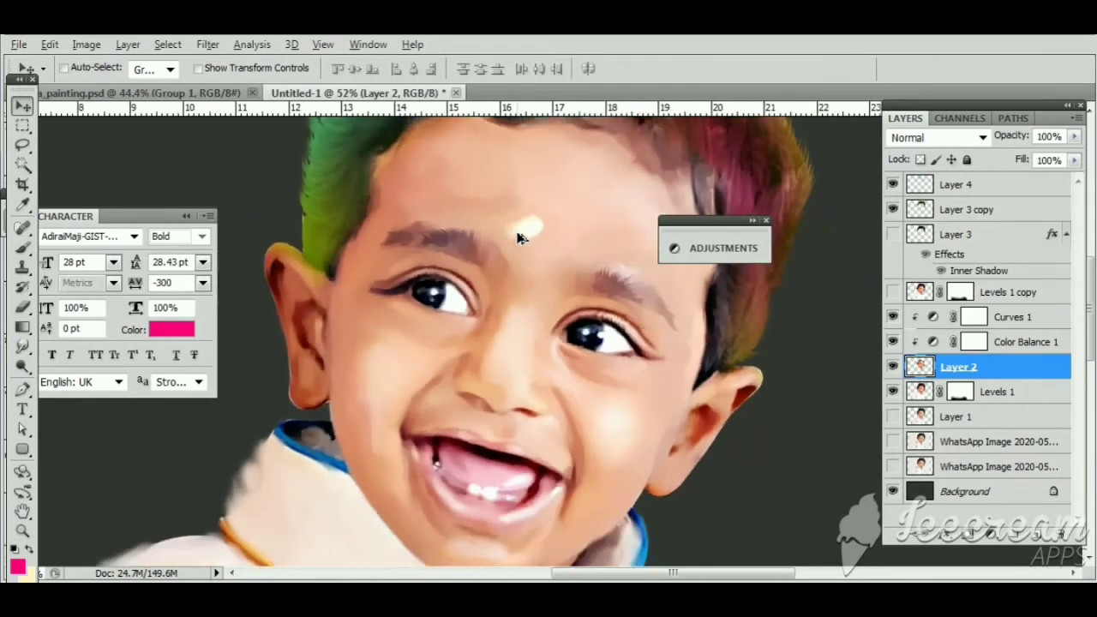
scroll(506, 240, "down", 1)
scroll(494, 243, "down", 1)
Warm the Color Balance midtones toward red, green and yellow
double_click(933, 343)
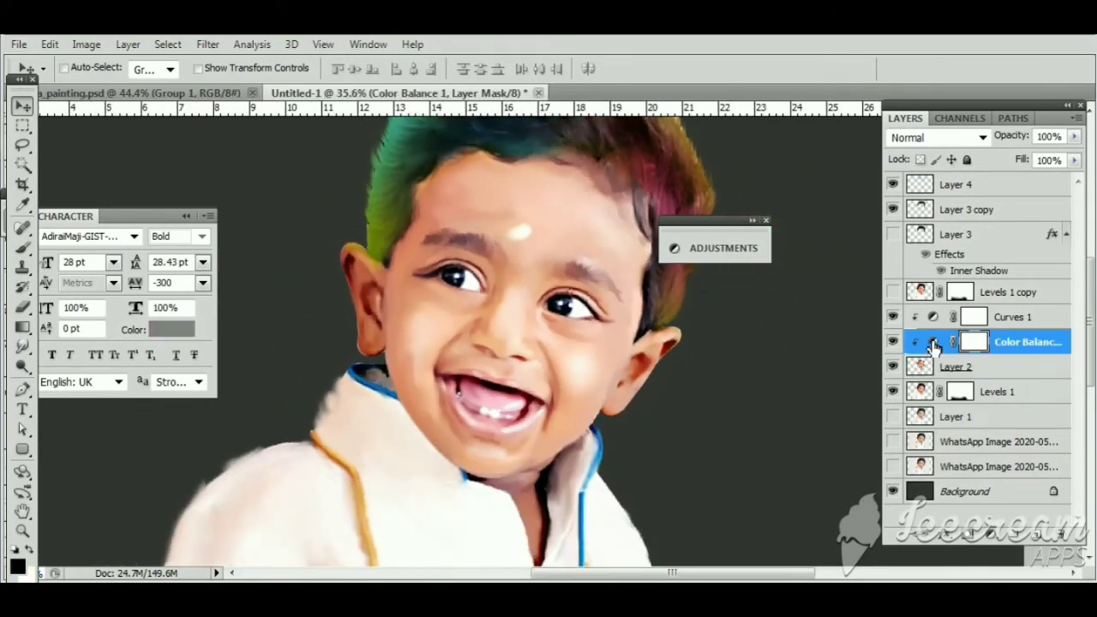
left_click_drag(570, 253, 714, 260)
mouse_move(675, 392)
left_mouse_down()
mouse_move(694, 399)
mouse_move(712, 429)
left_mouse_up()
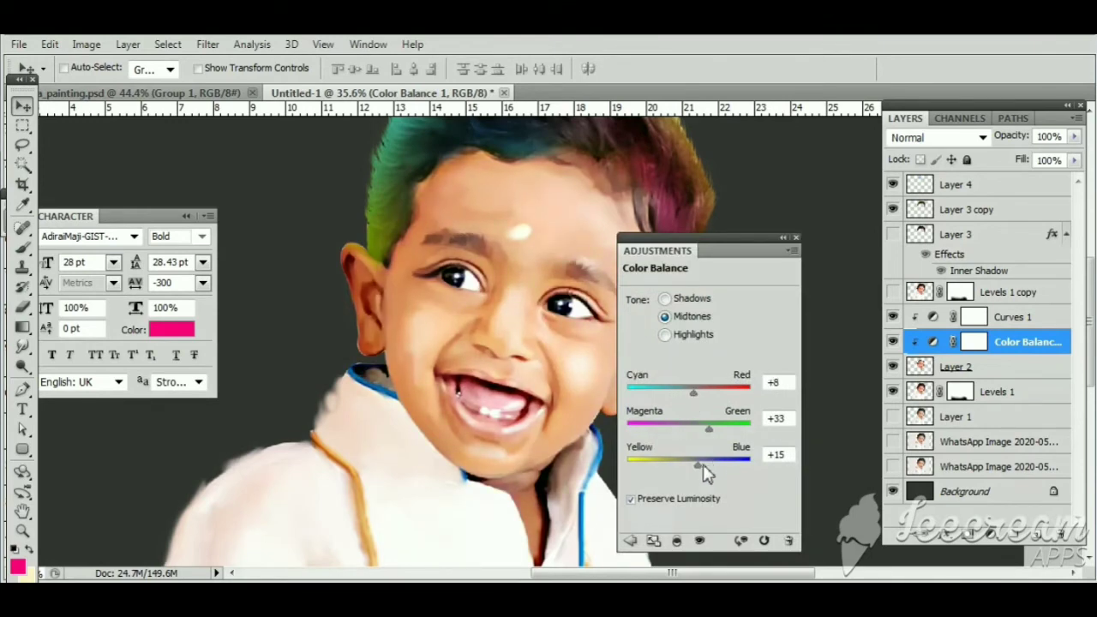
mouse_move(703, 469)
left_mouse_down()
mouse_move(717, 467)
mouse_move(695, 468)
mouse_move(717, 437)
mouse_move(734, 437)
mouse_move(717, 437)
left_mouse_up()
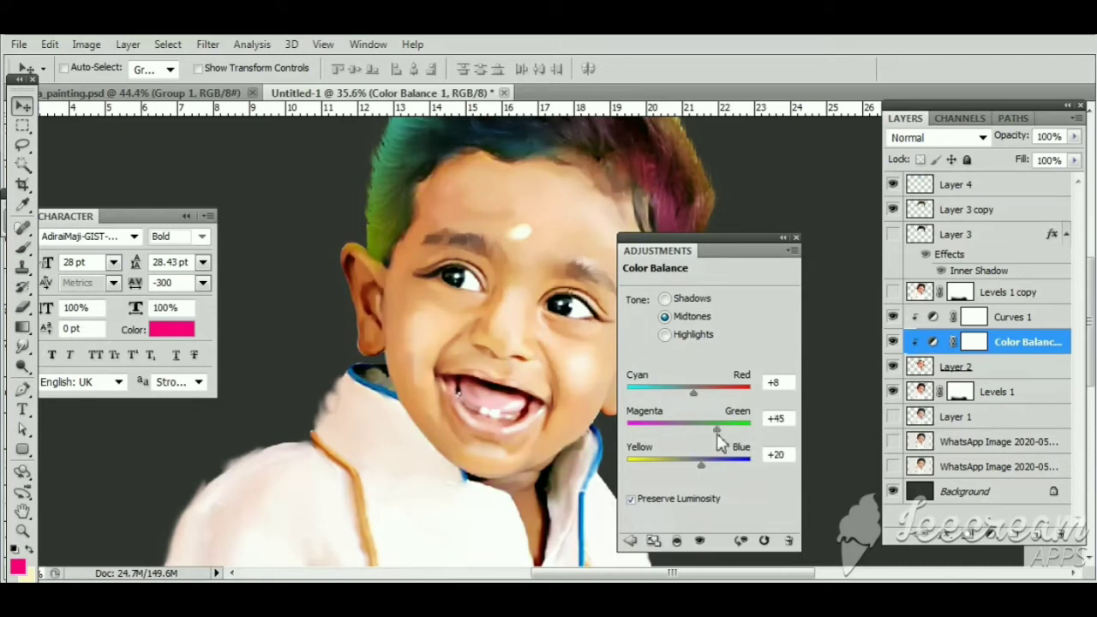
mouse_move(694, 393)
left_mouse_down()
mouse_move(711, 403)
mouse_move(702, 406)
left_mouse_up()
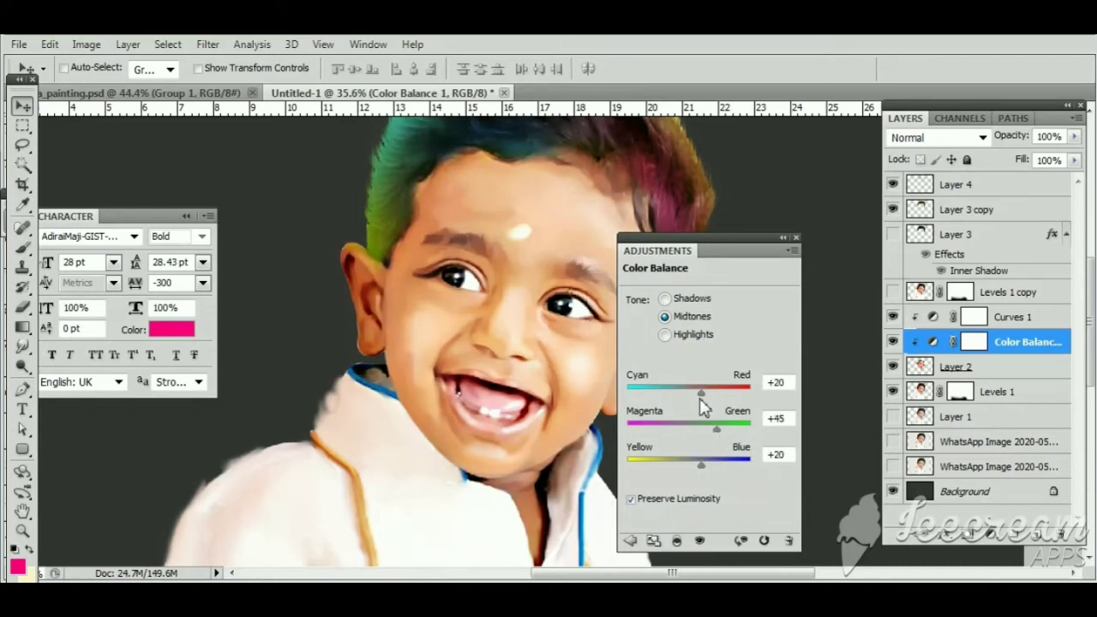
Raise a Curves midpoint, move the black point in, and nudge Color Balance green higher
left_click(932, 317)
left_click_drag(716, 387, 714, 385)
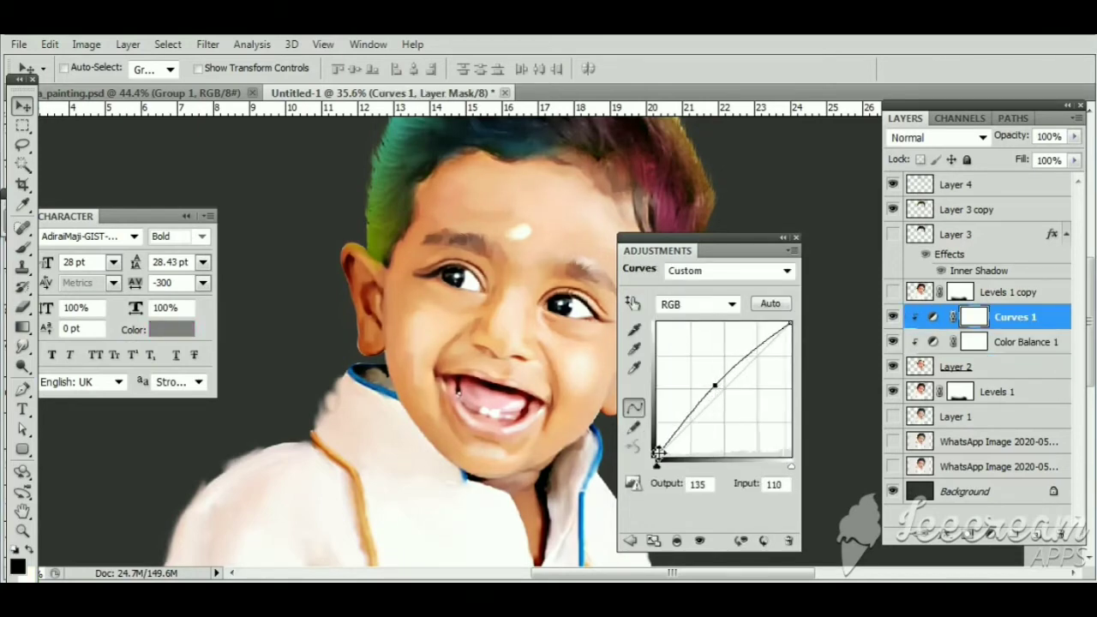
left_click_drag(657, 454, 660, 456)
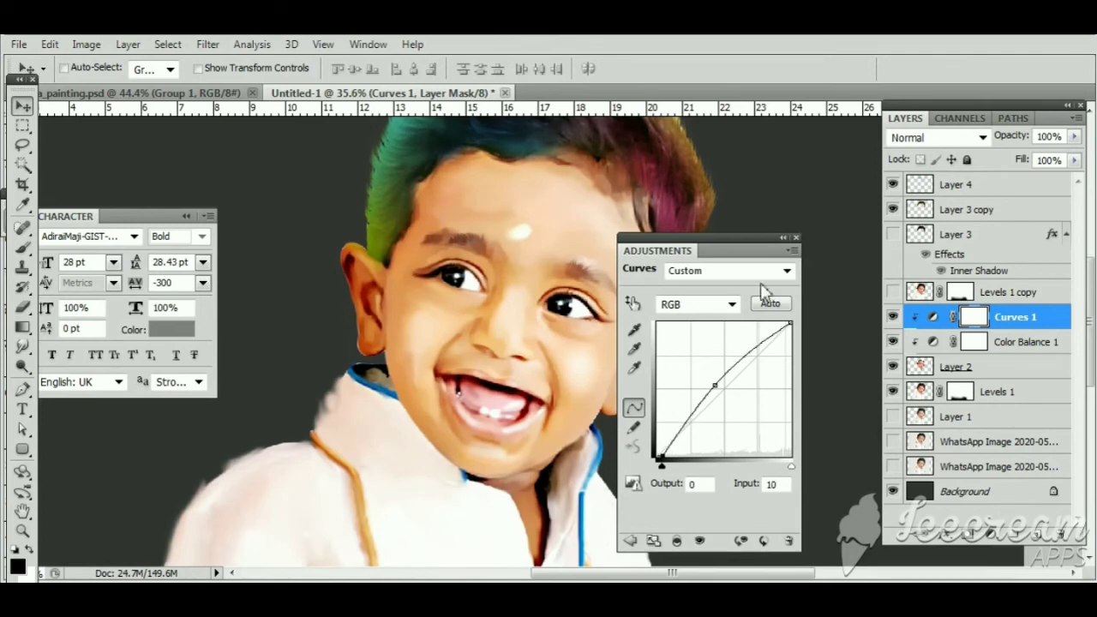
left_click(934, 344)
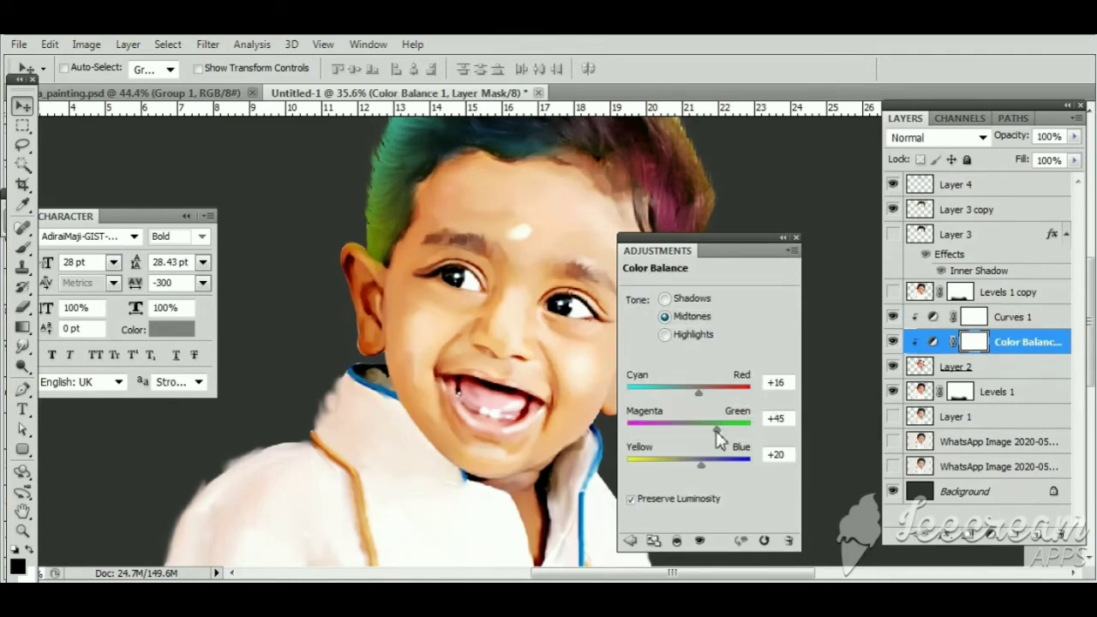
mouse_move(718, 439)
left_mouse_down()
mouse_move(698, 440)
mouse_move(710, 441)
left_mouse_up()
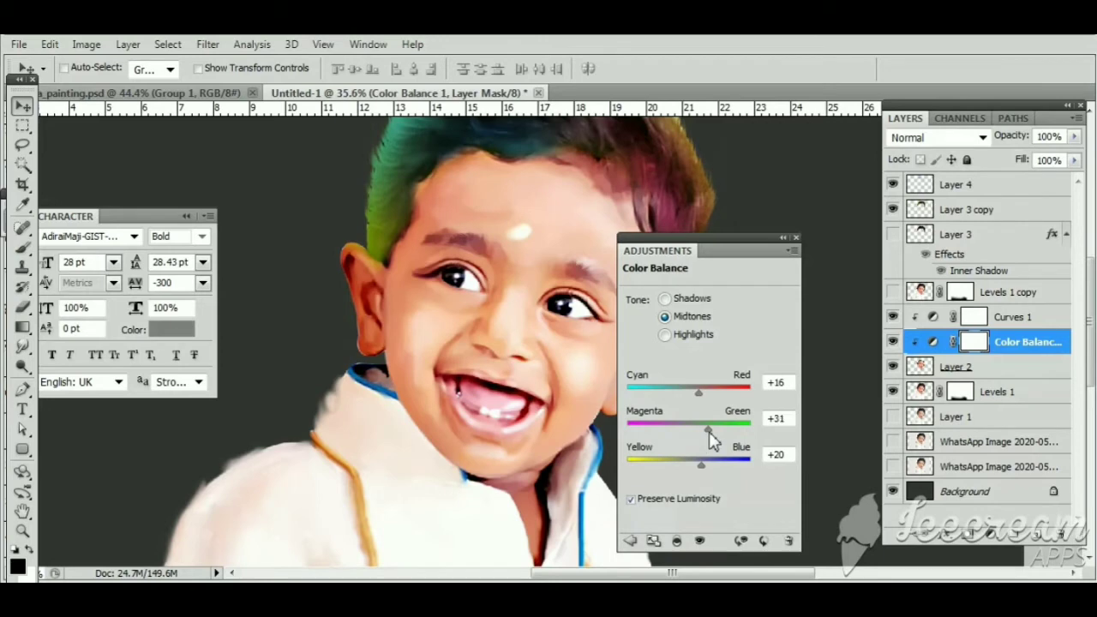
left_click(783, 237)
Add a Selective Color adjustment with Reds magenta +20 and cyan +1
left_click(990, 538)
left_click(930, 516)
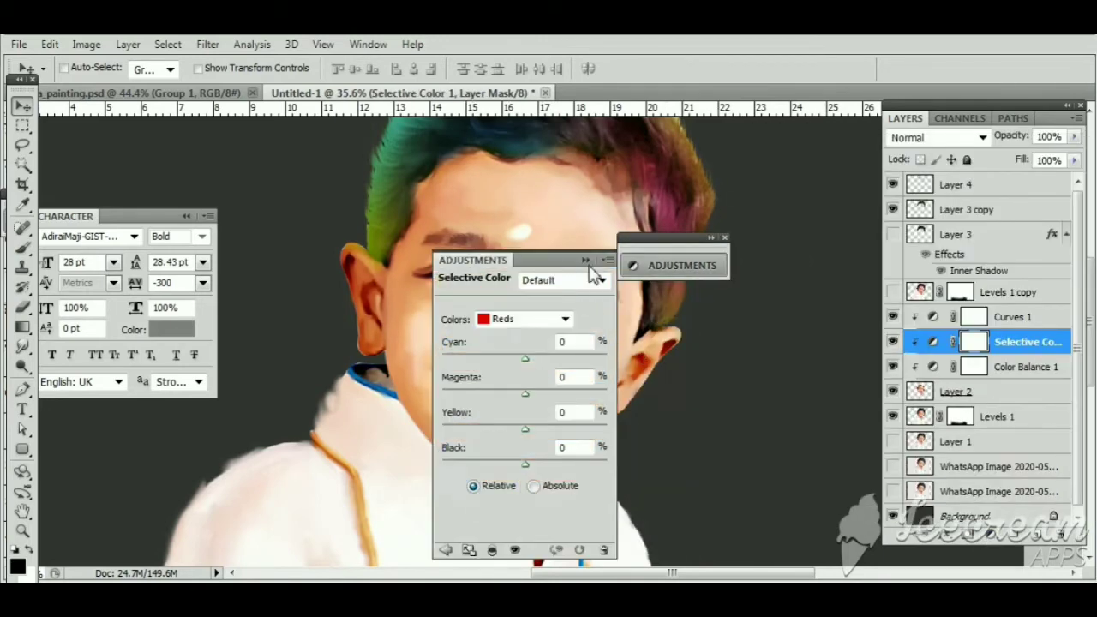
mouse_move(751, 368)
left_mouse_down()
mouse_move(778, 378)
mouse_move(751, 370)
mouse_move(771, 404)
left_mouse_up()
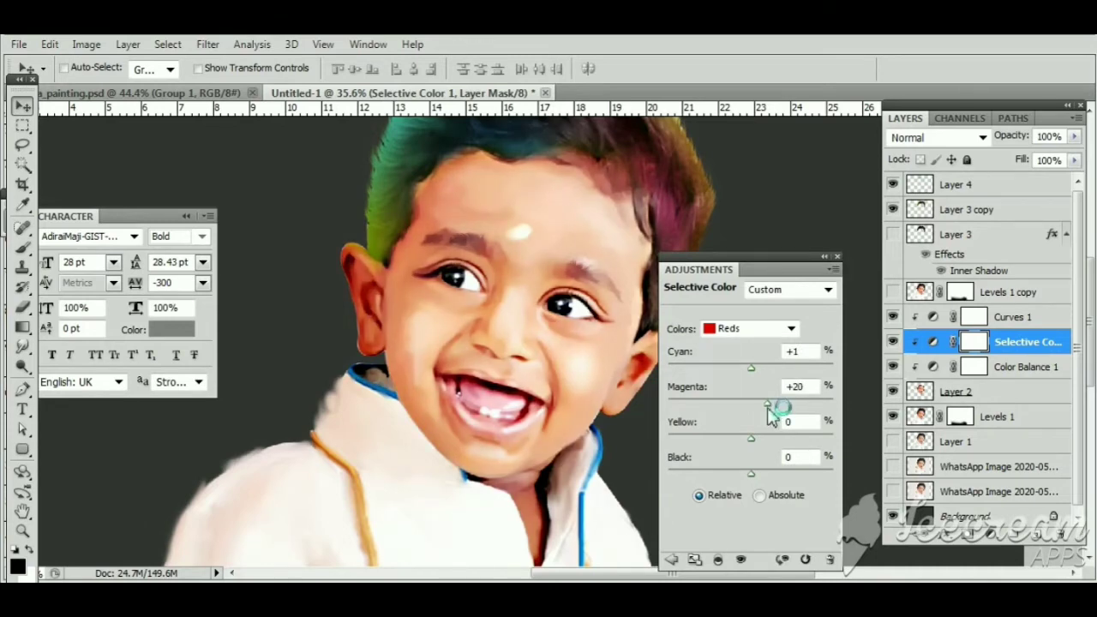
left_click(824, 257)
scroll(605, 328, "down", 2)
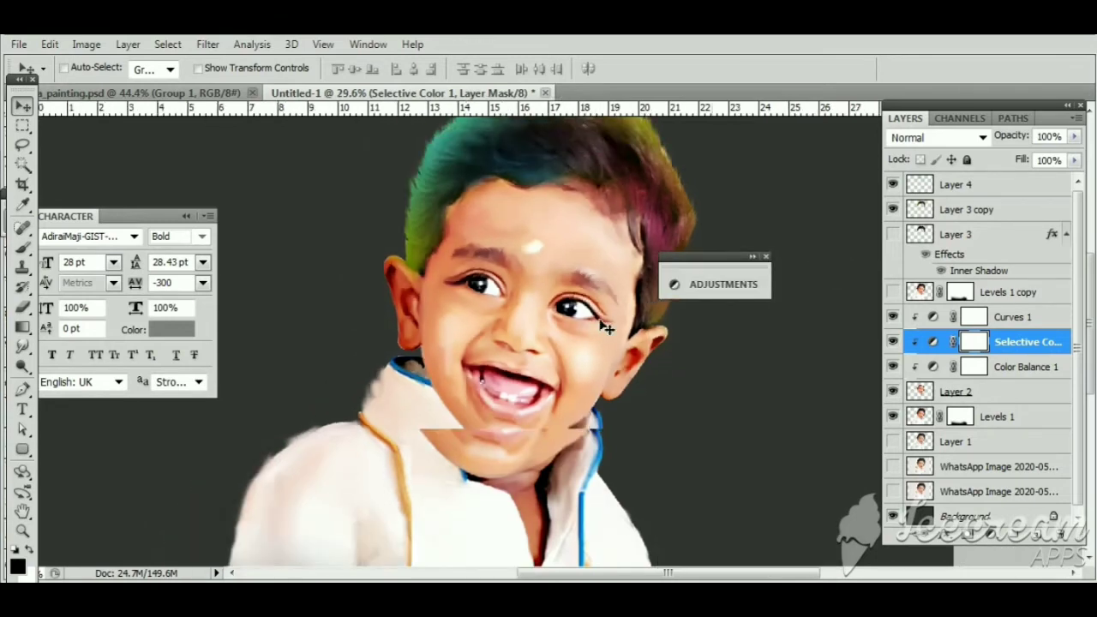
scroll(604, 328, "down", 2)
scroll(605, 328, "down", 2)
Fill the Background layer with dark brown
left_click(951, 516)
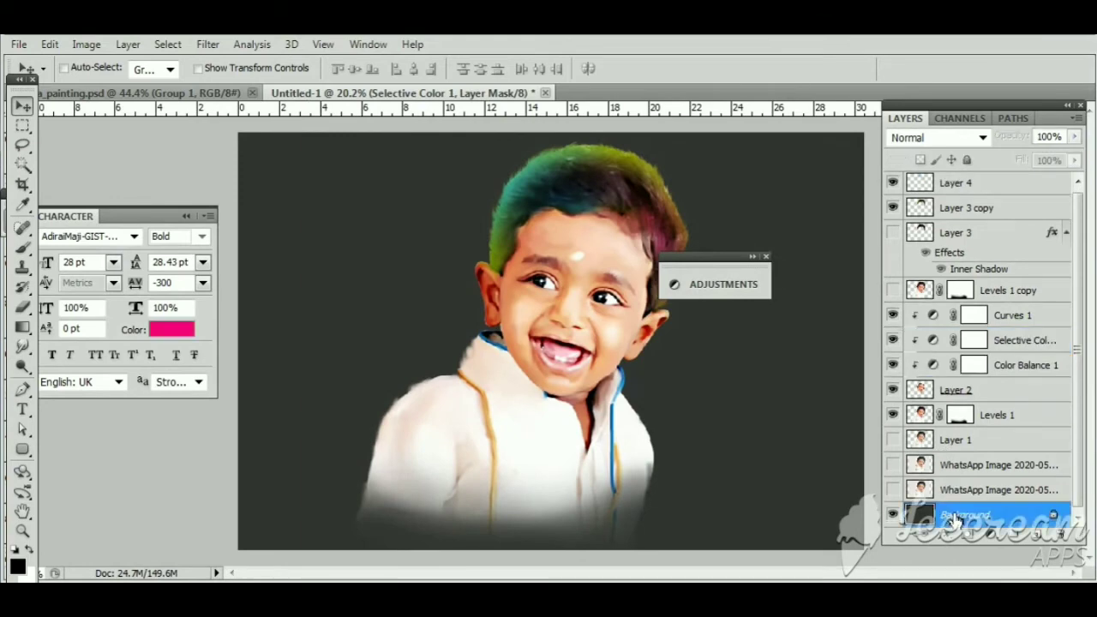
key("i")
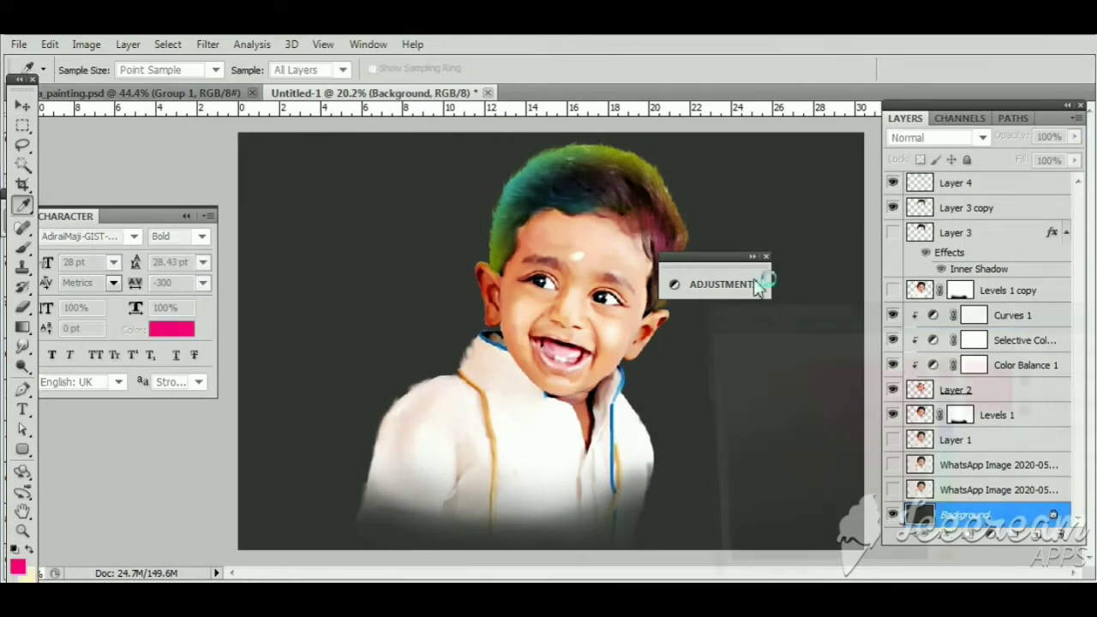
left_click(953, 562)
left_click(921, 527)
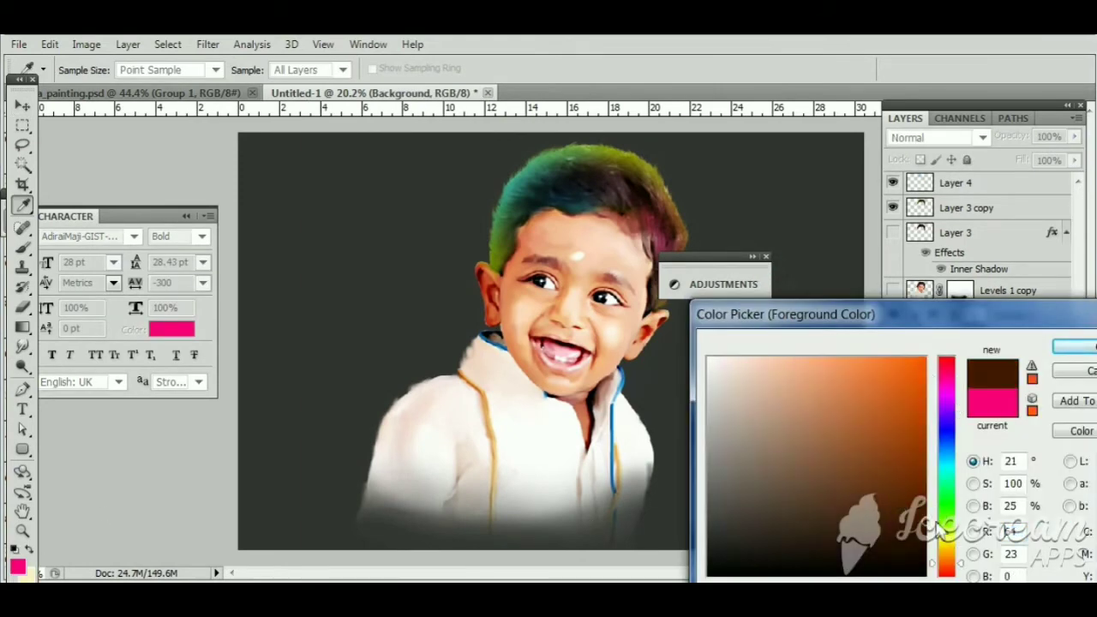
left_click(1073, 347)
key("v")
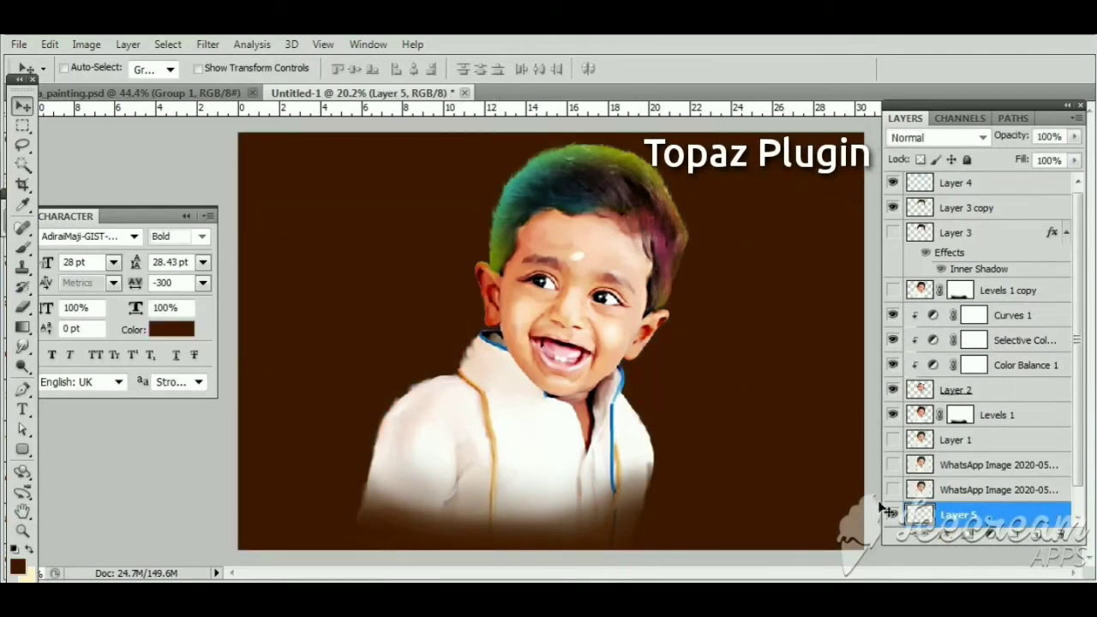
Set a bright cyan foreground colour and a Brush at 37% opacity
left_click(17, 566)
left_click(949, 462)
left_click(934, 395)
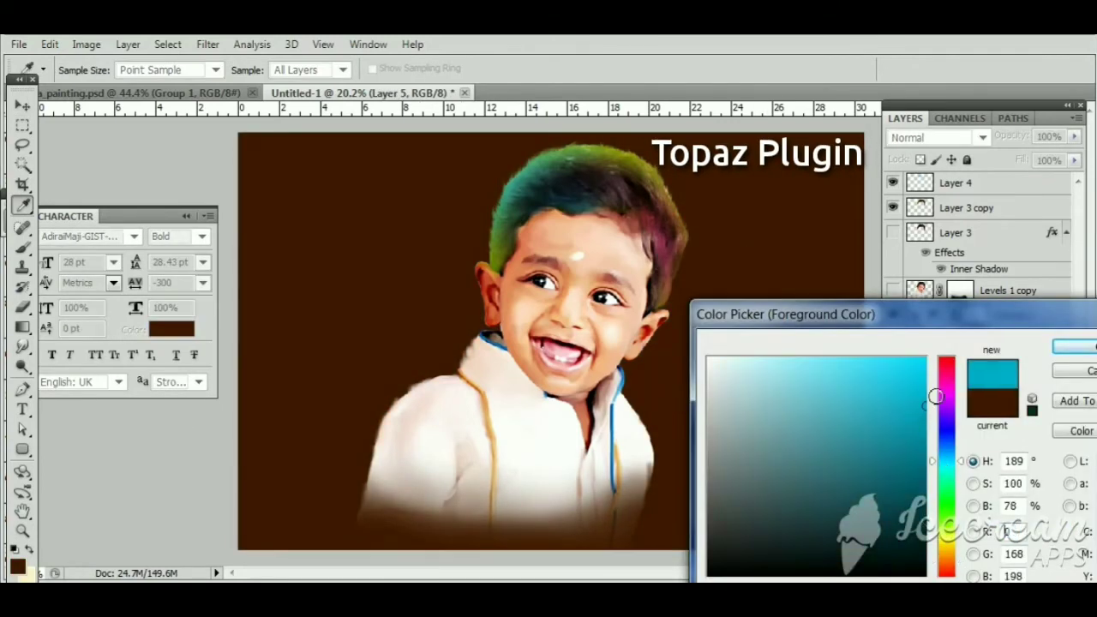
left_click(1073, 346)
key("b")
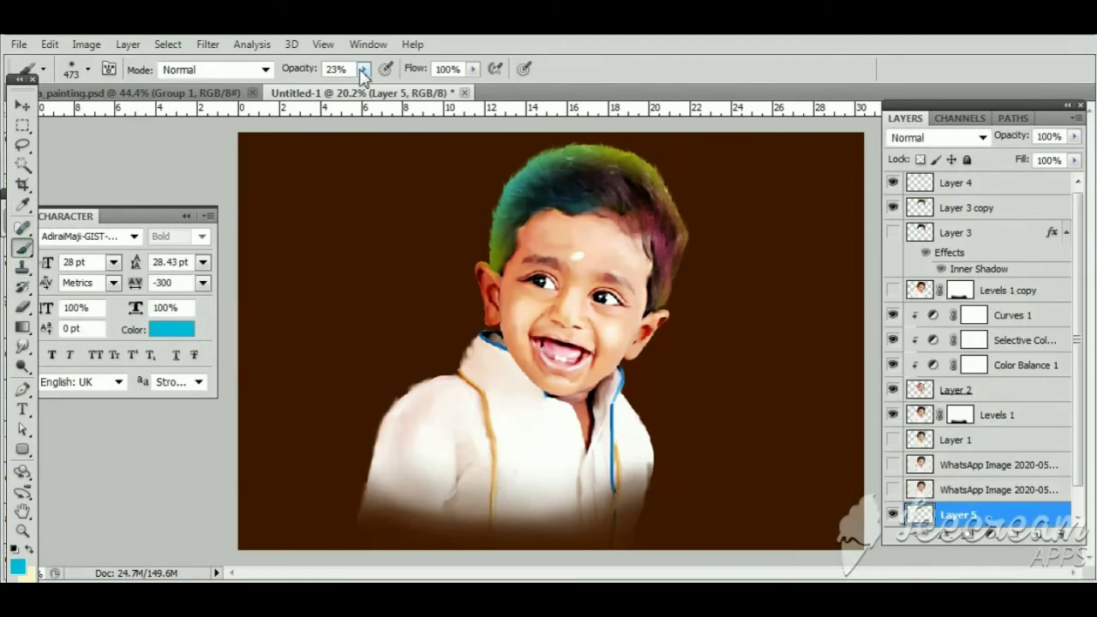
left_click_drag(364, 75, 369, 100)
Choose the textured splash brush preset 500
left_click(87, 69)
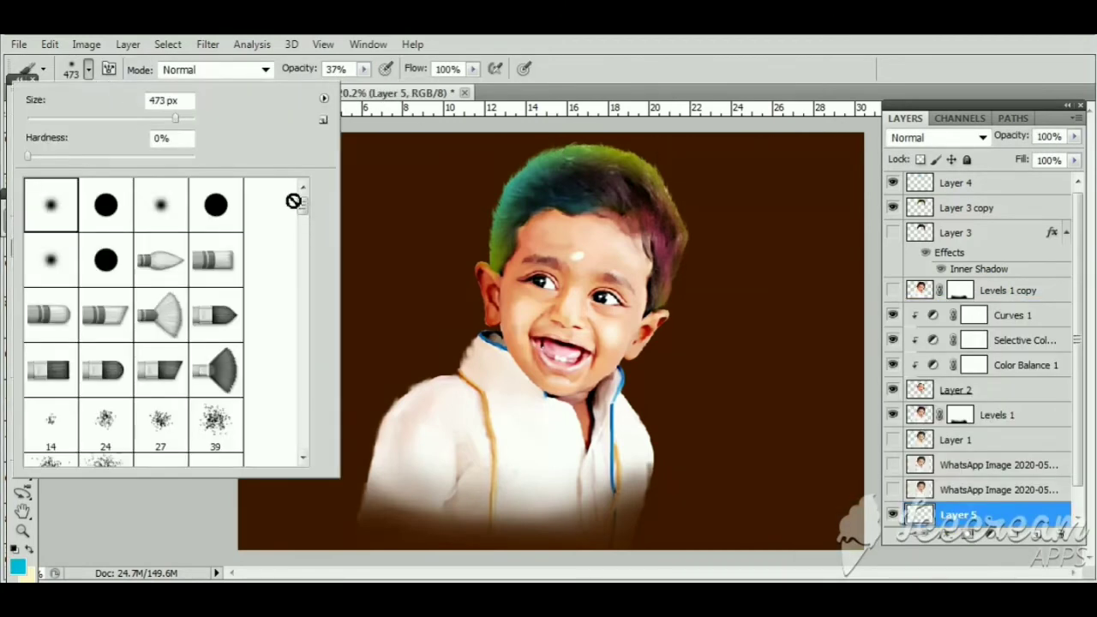
left_click_drag(293, 200, 311, 294)
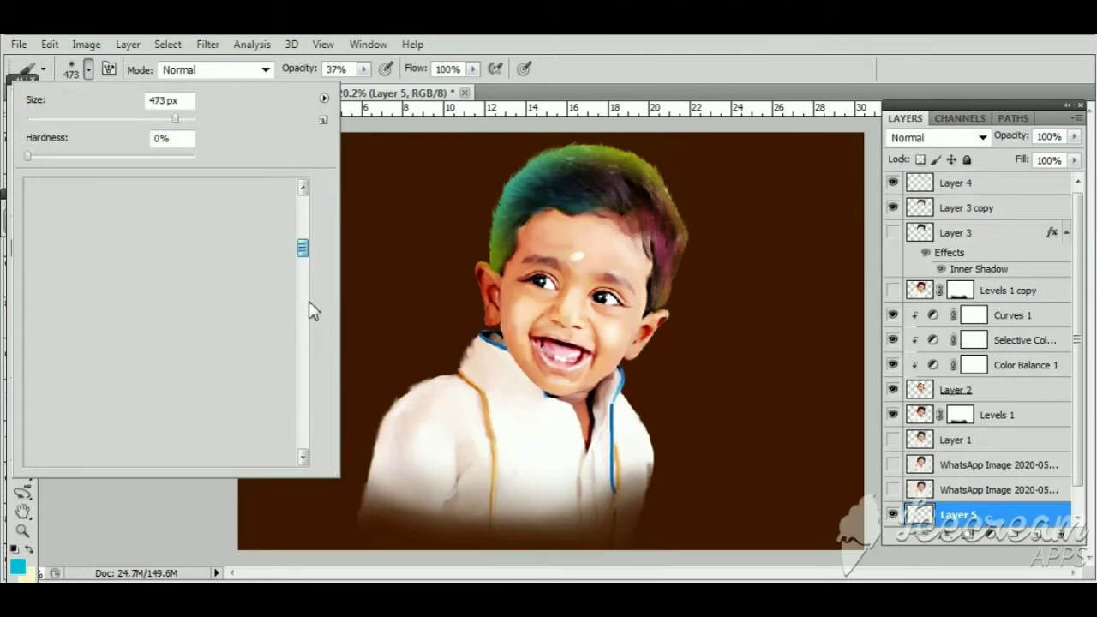
left_click(311, 311)
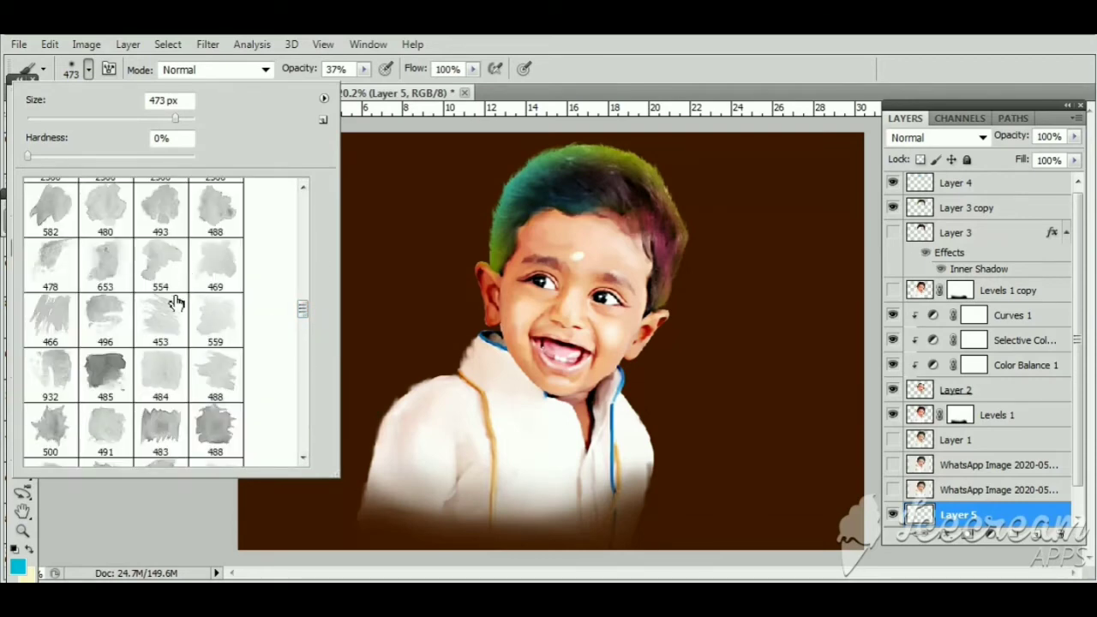
left_click(51, 431)
Enlarge the brush to 813 px and paint teal splashes right of the boy's face and shoulder
left_click(358, 95)
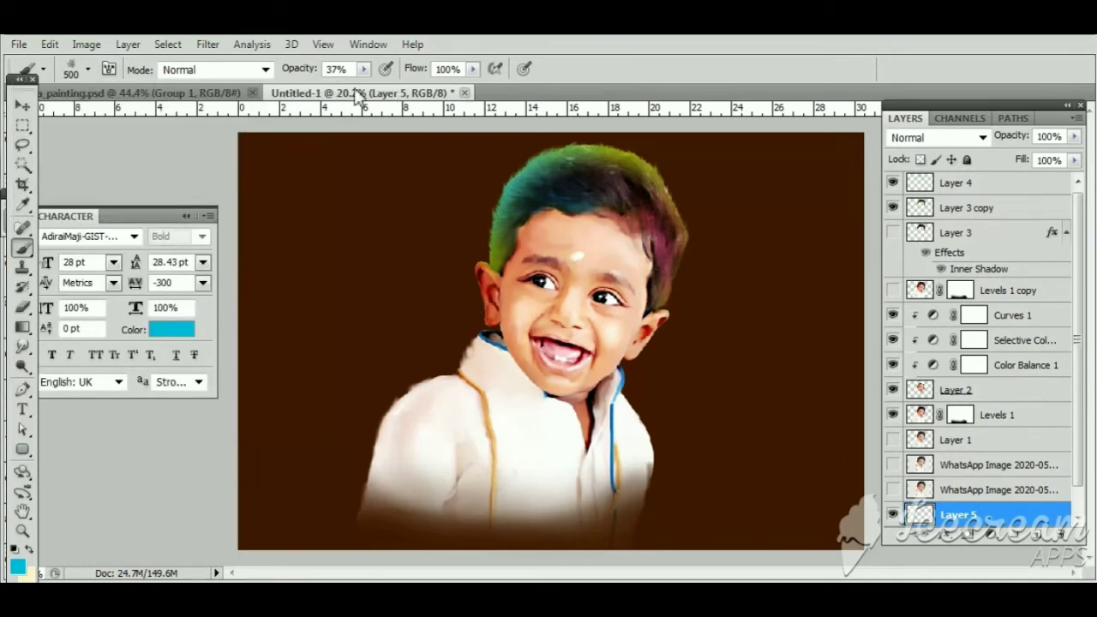
left_click(88, 69)
left_click_drag(164, 117, 182, 117)
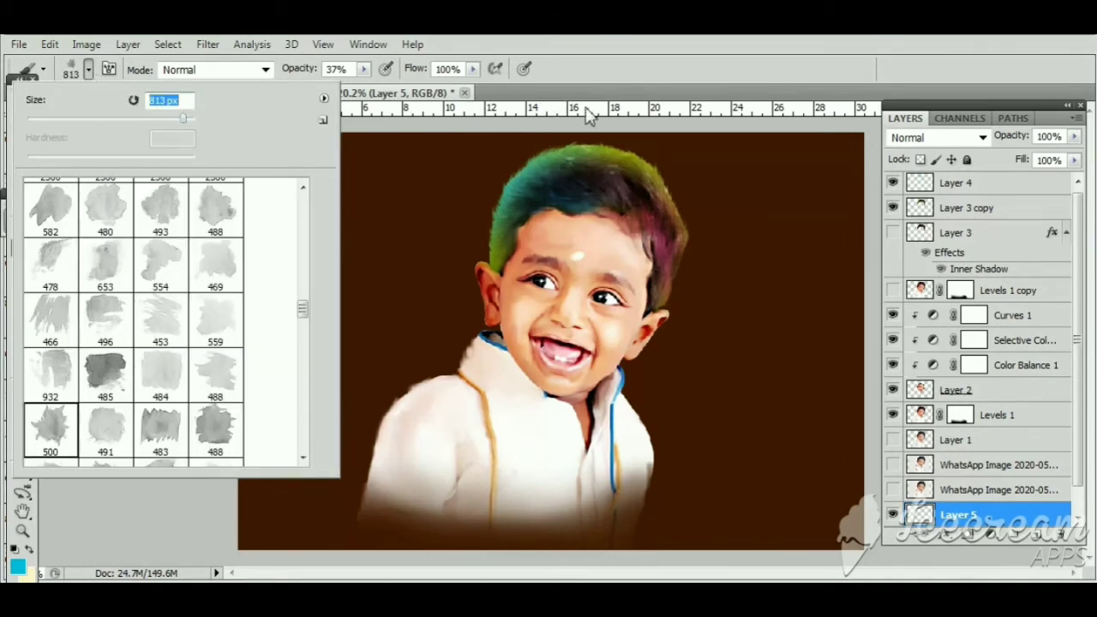
key("Return")
mouse_move(424, 342)
left_mouse_down()
mouse_move(488, 351)
mouse_move(668, 428)
mouse_move(660, 480)
left_mouse_up()
left_click_drag(643, 317, 677, 377)
left_click_drag(686, 325, 745, 377)
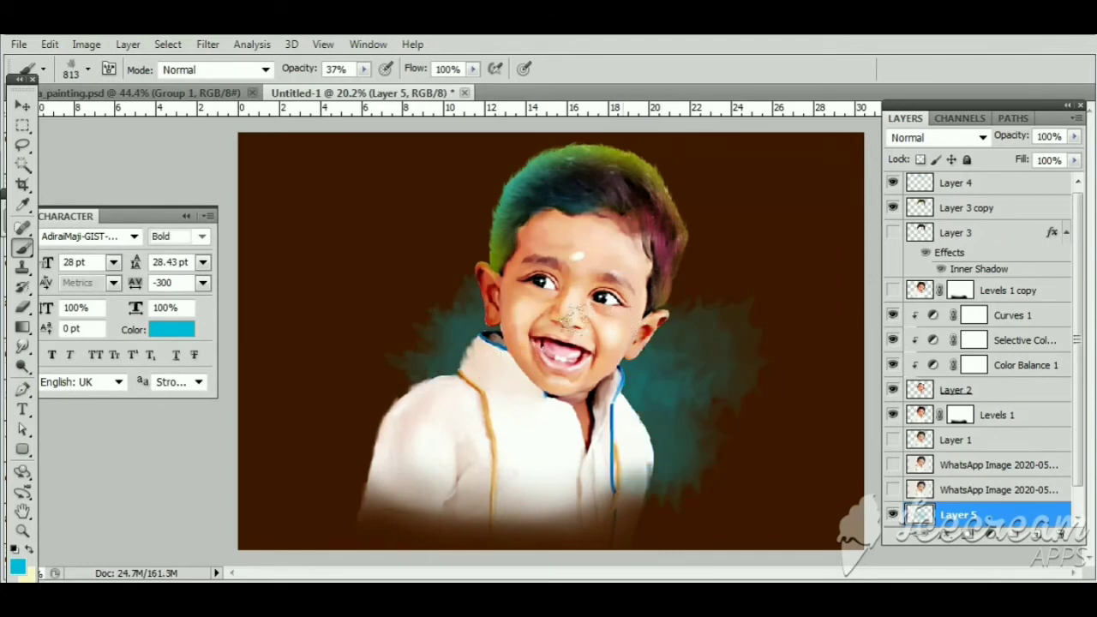
left_click_drag(634, 377, 712, 445)
left_click_drag(651, 334, 728, 446)
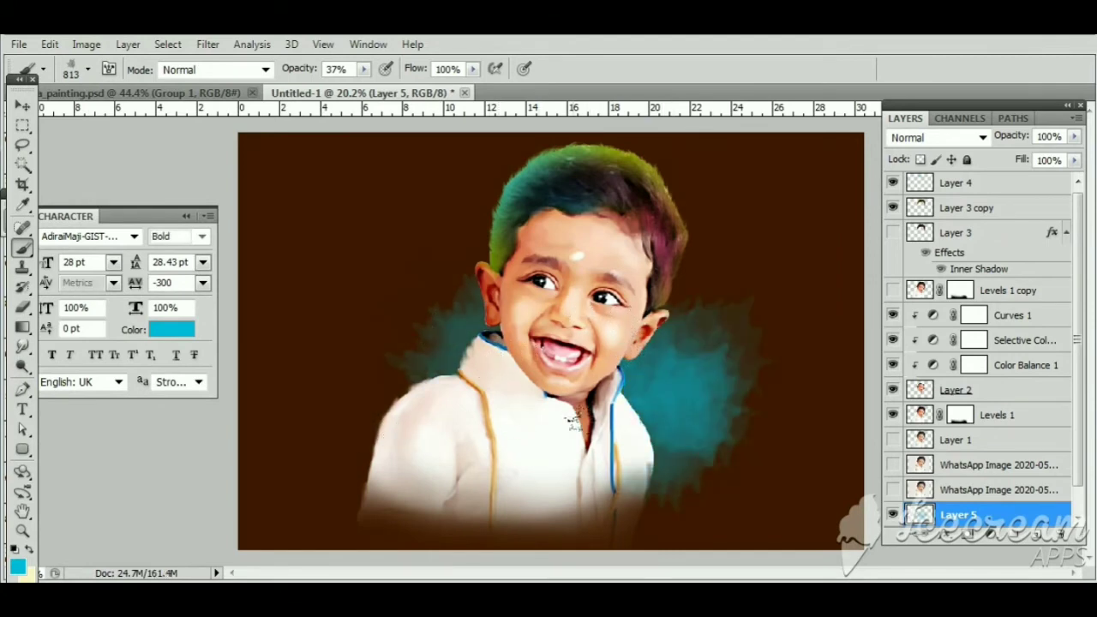
Paint bright green splashes at 19% opacity beside the boy's ear
left_click(19, 565)
left_click(949, 556)
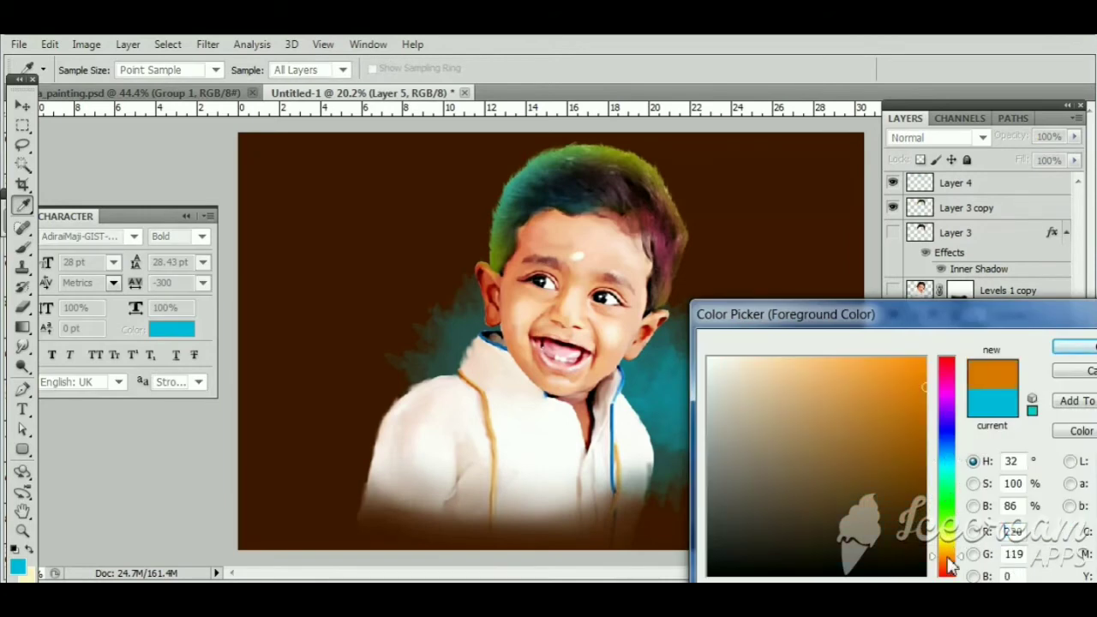
left_click(950, 543)
left_click(951, 528)
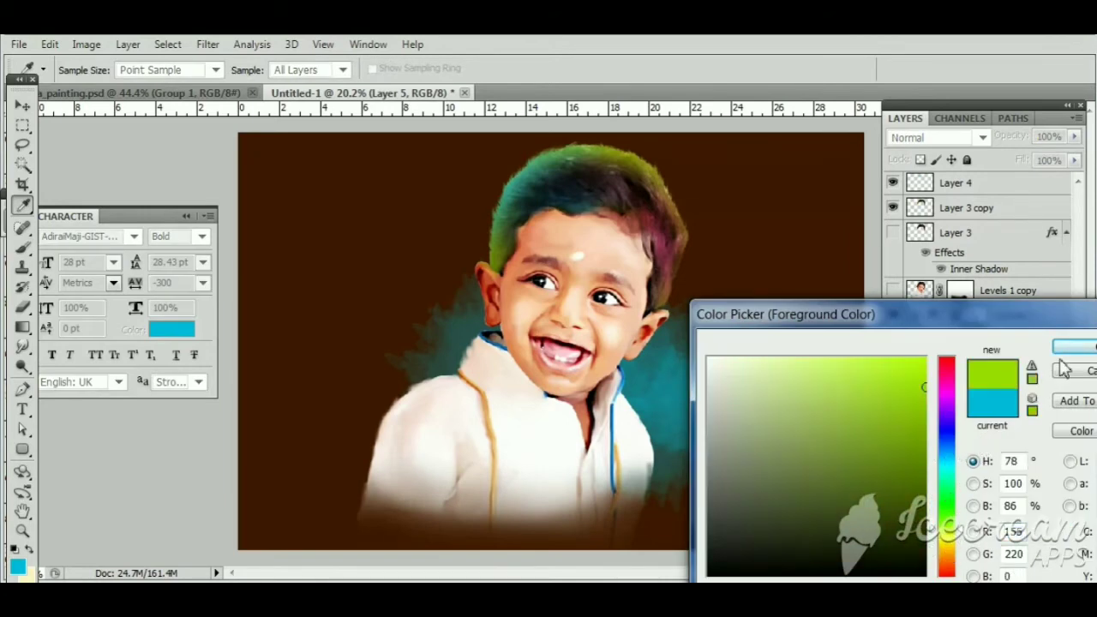
left_click(1075, 346)
left_click_drag(363, 68, 347, 87)
mouse_move(401, 287)
left_mouse_down()
mouse_move(428, 306)
mouse_move(411, 368)
mouse_move(429, 325)
mouse_move(408, 309)
left_mouse_up()
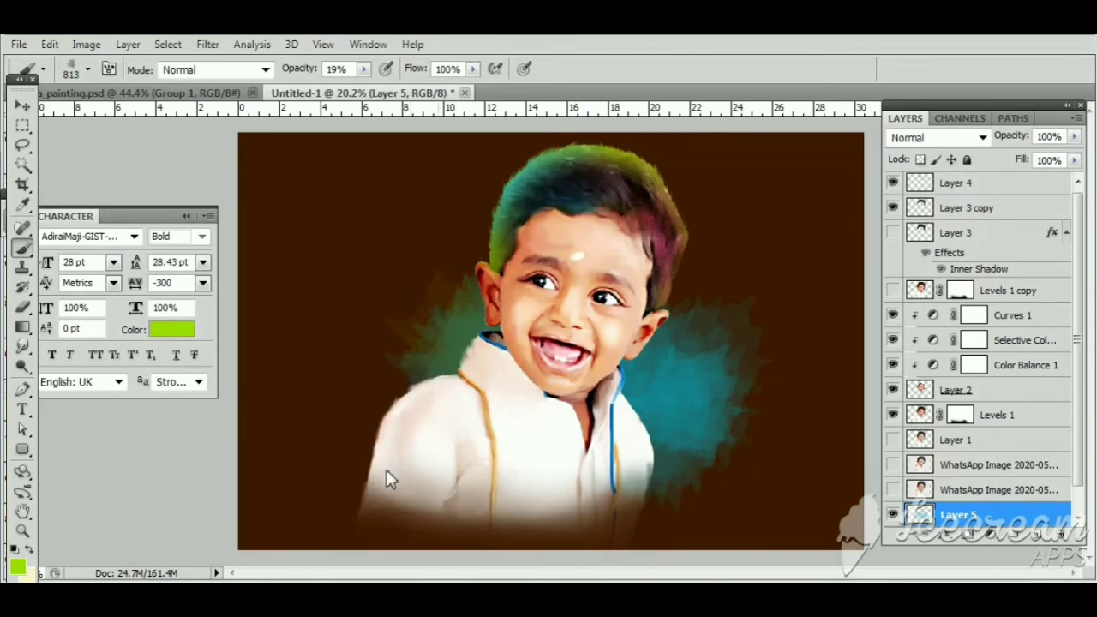
Set a magenta foreground colour and choose the 491 px brush tip
left_click(17, 569)
left_click(948, 383)
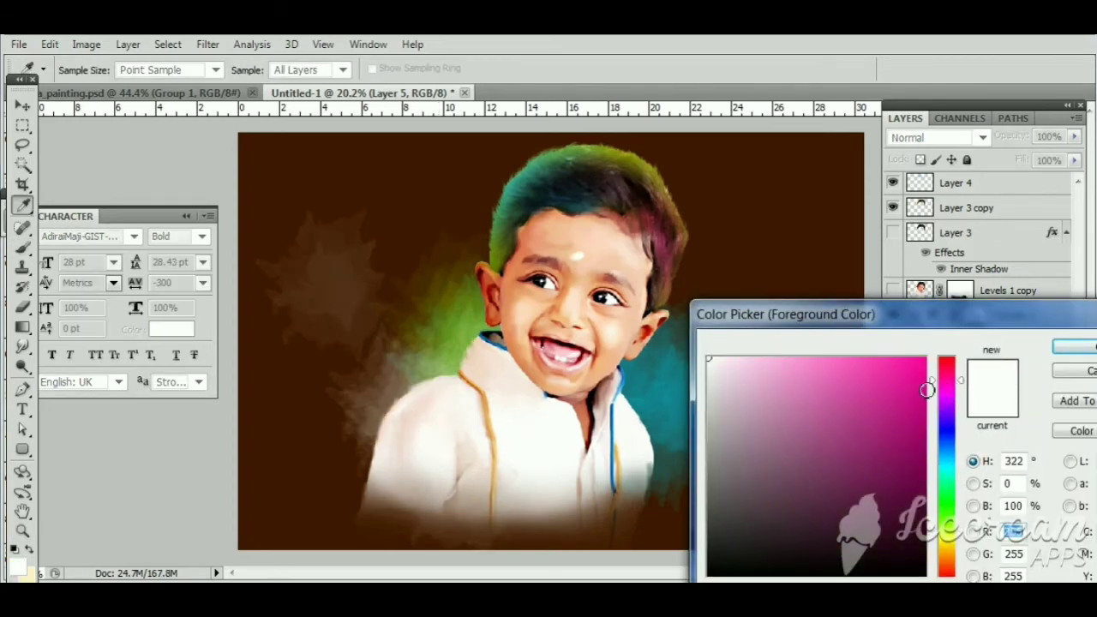
left_click(923, 362)
left_click(1074, 346)
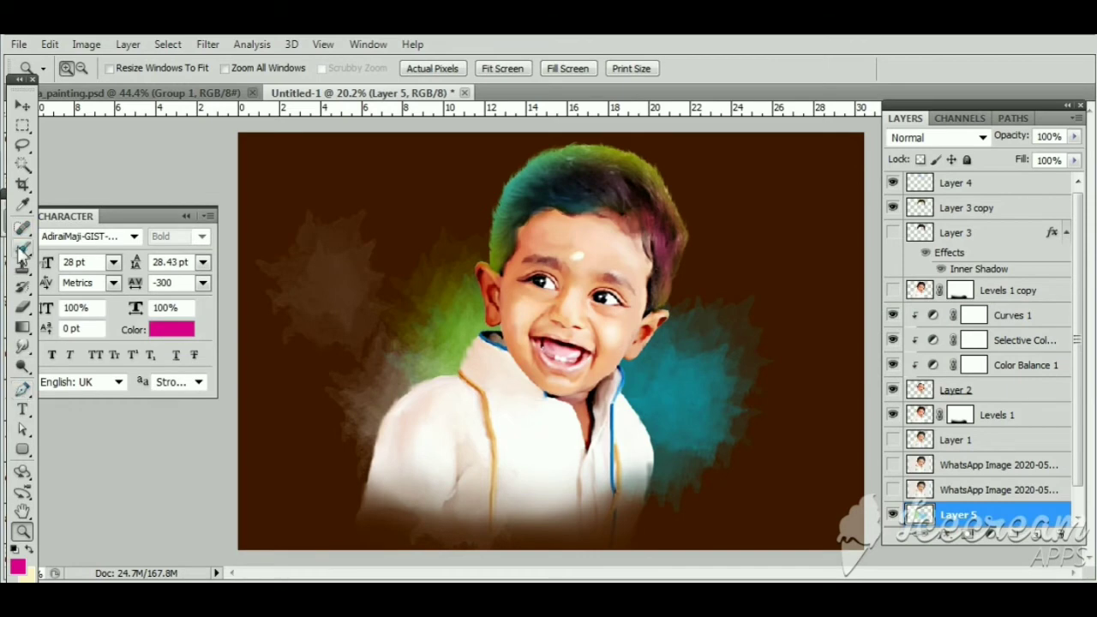
left_click(22, 247)
left_click(88, 70)
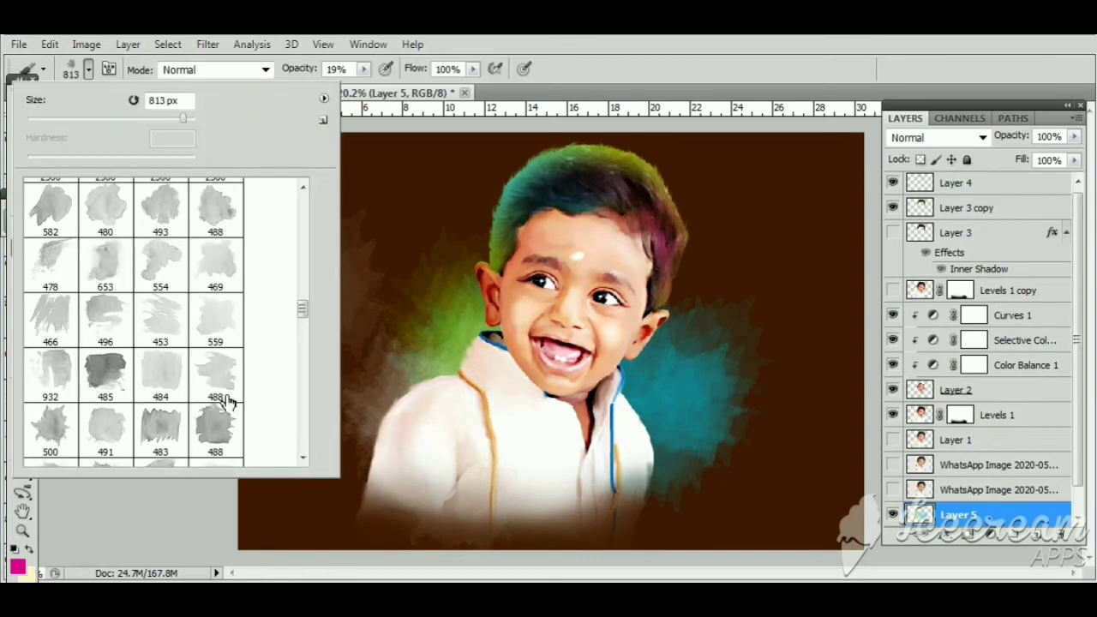
left_click(105, 431)
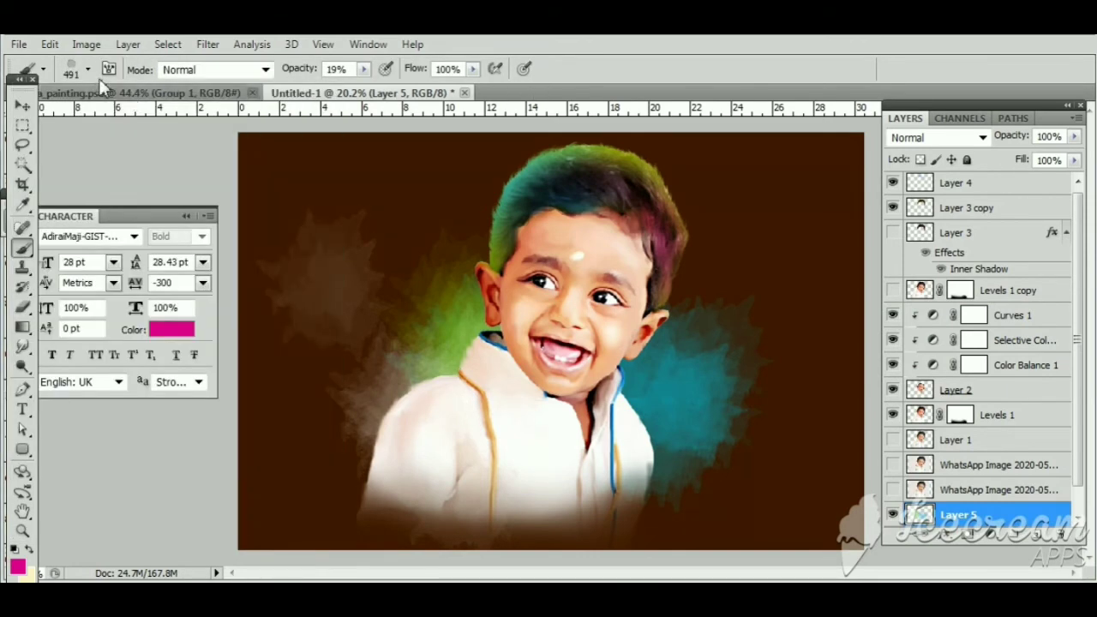
Dab magenta along the shirt's bottom with a 1242 px brush at 39% opacity
left_click_drag(177, 117, 186, 118)
key("Return")
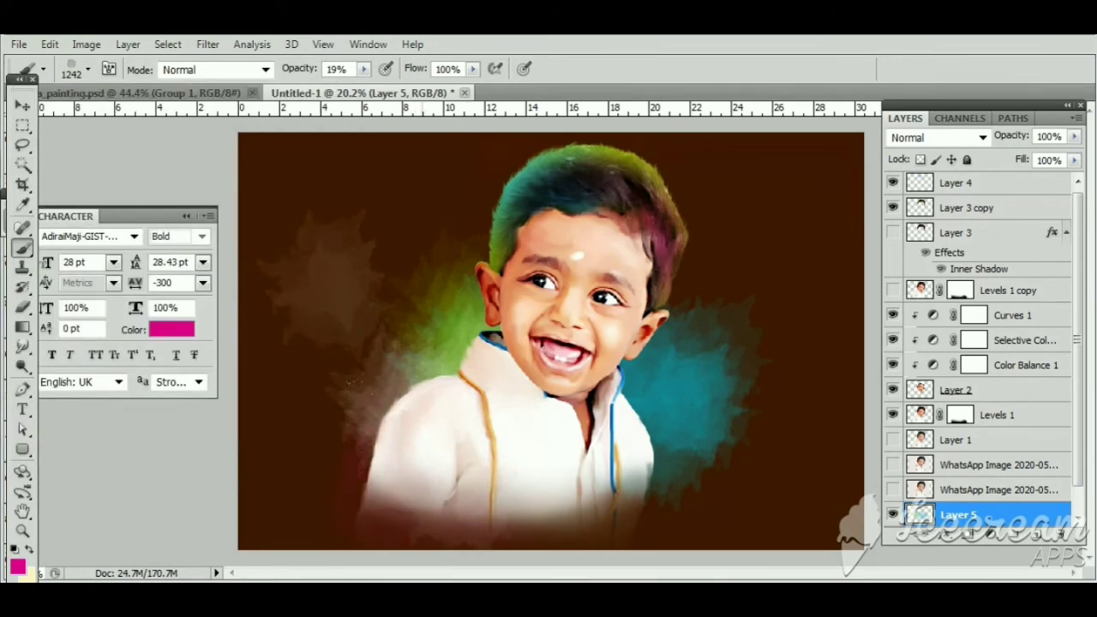
left_click_drag(363, 69, 387, 94)
left_click(425, 471)
left_click(518, 454)
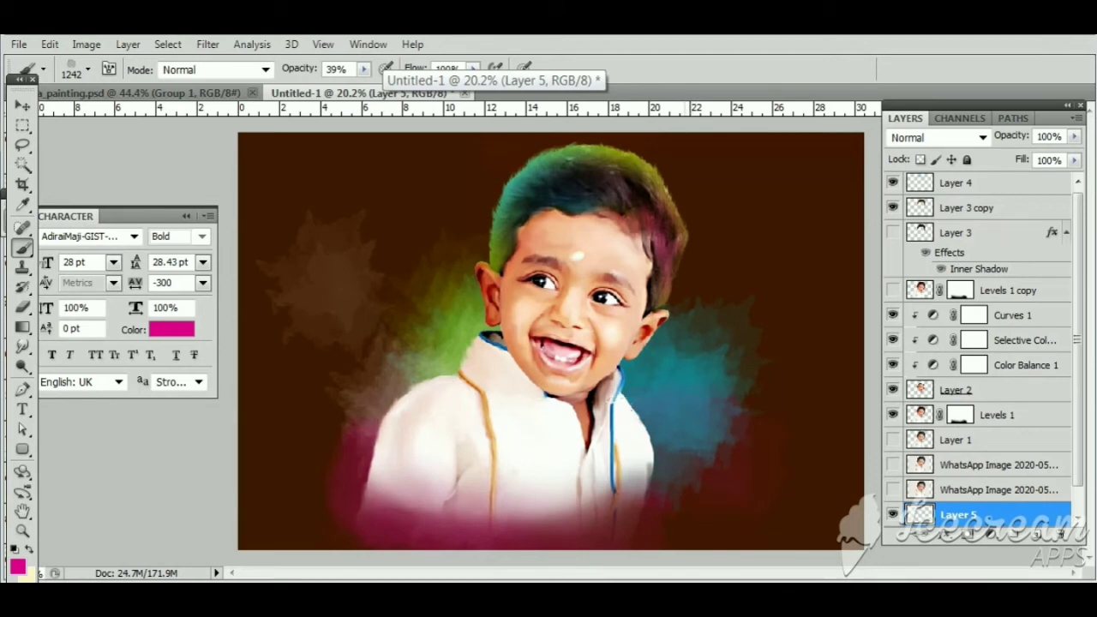
Set the Eraser to 463 px and create a new empty layer
key("e")
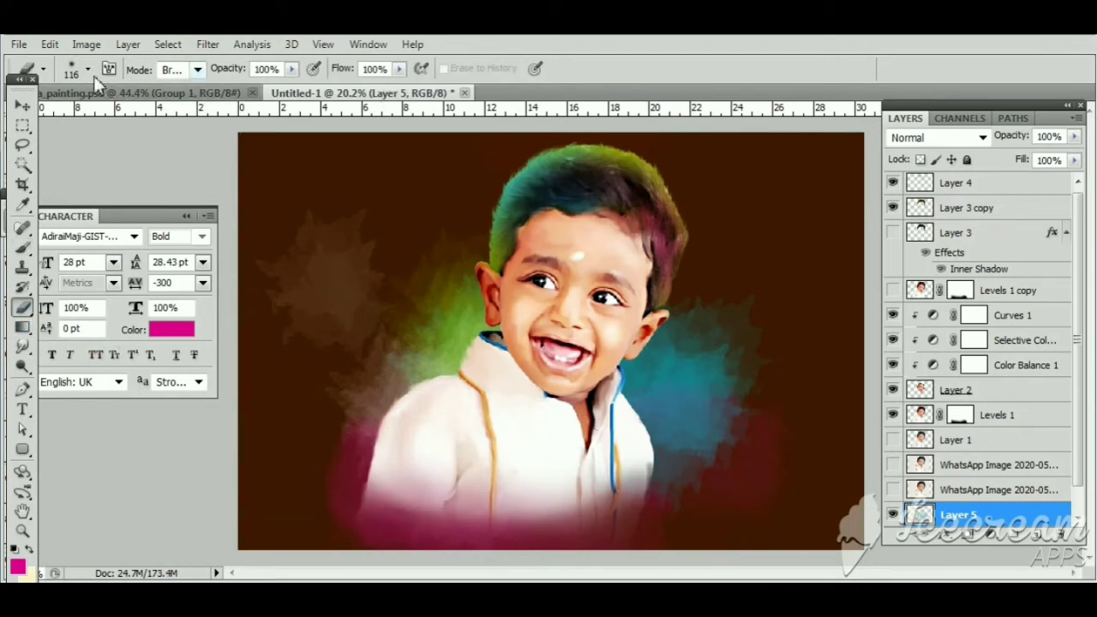
left_click(86, 69)
left_click_drag(129, 124, 180, 124)
key("Return")
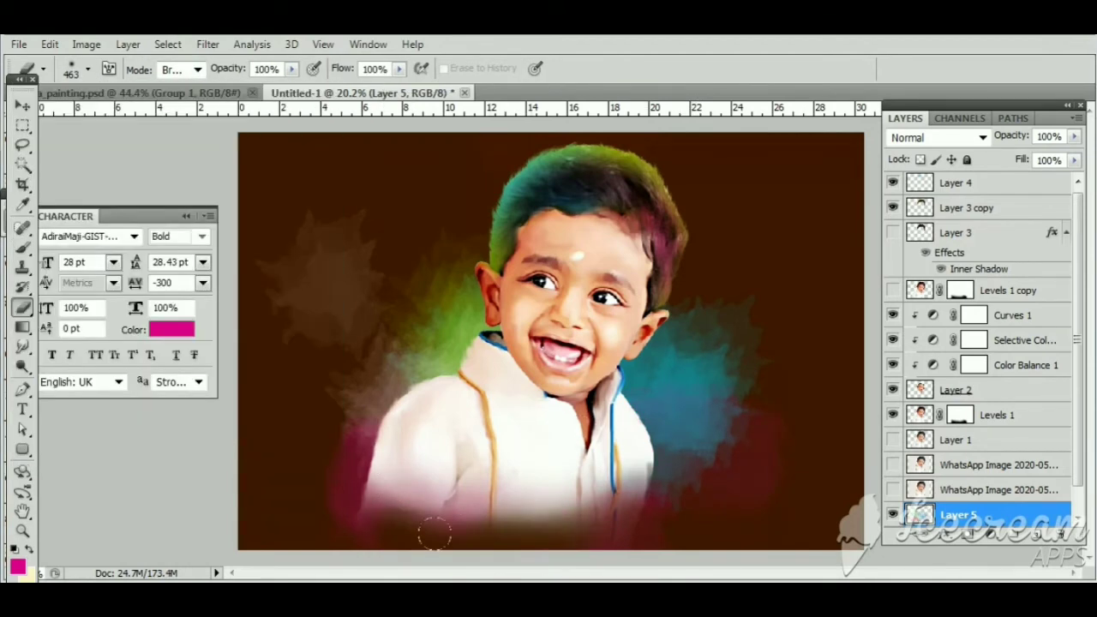
key("ctrl+shift+alt+n")
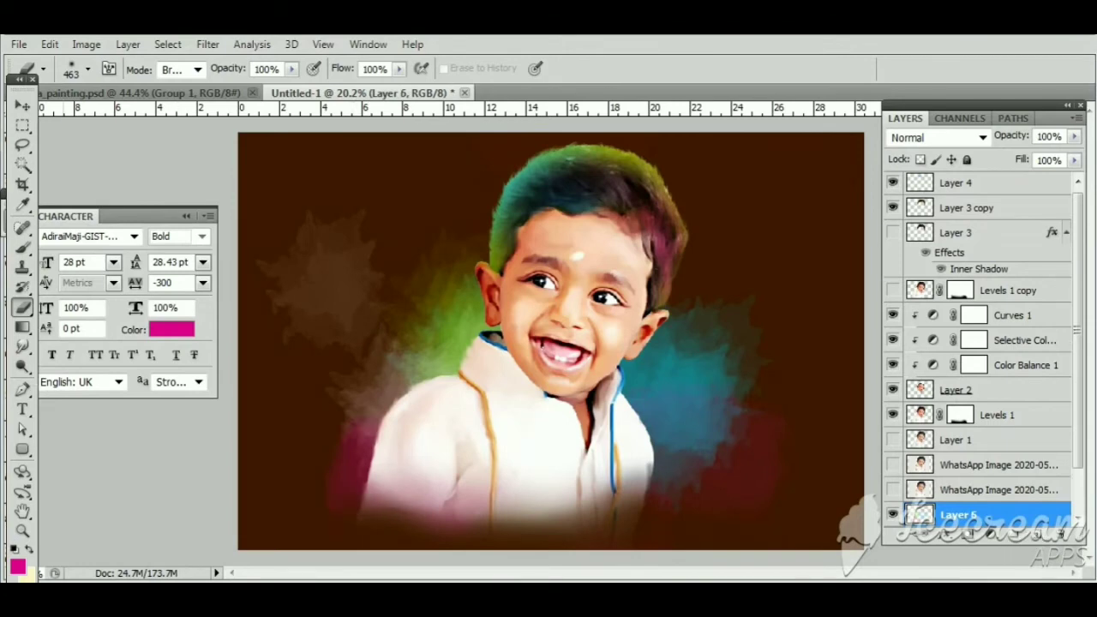
Move Layer 6 below Layer 4 and shrink the brush to 168 px
left_click_drag(959, 514, 947, 221)
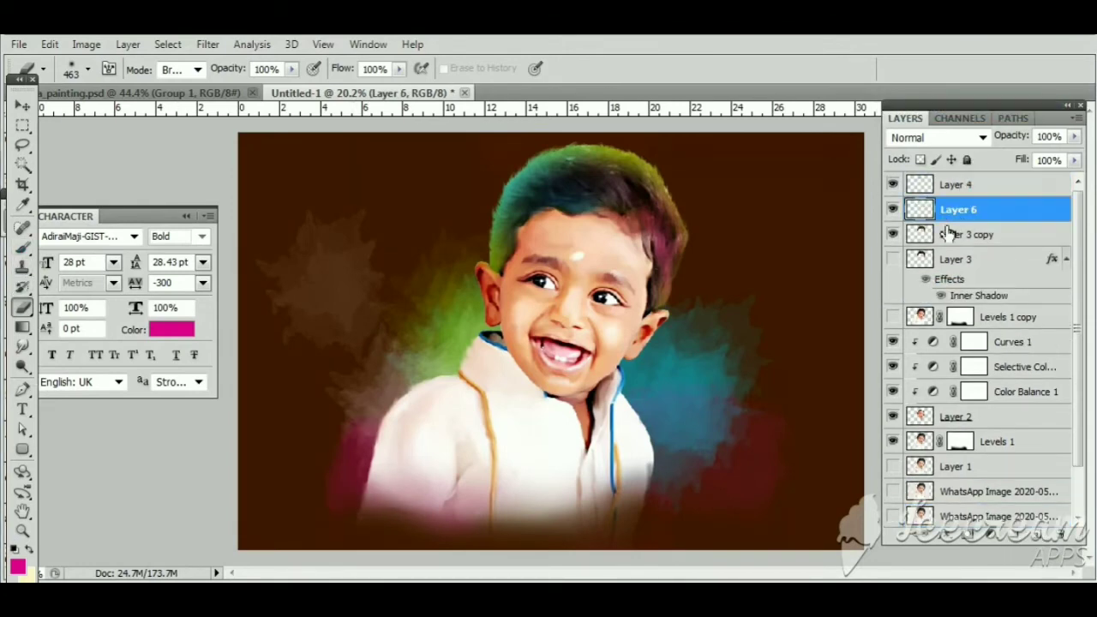
left_click(23, 247)
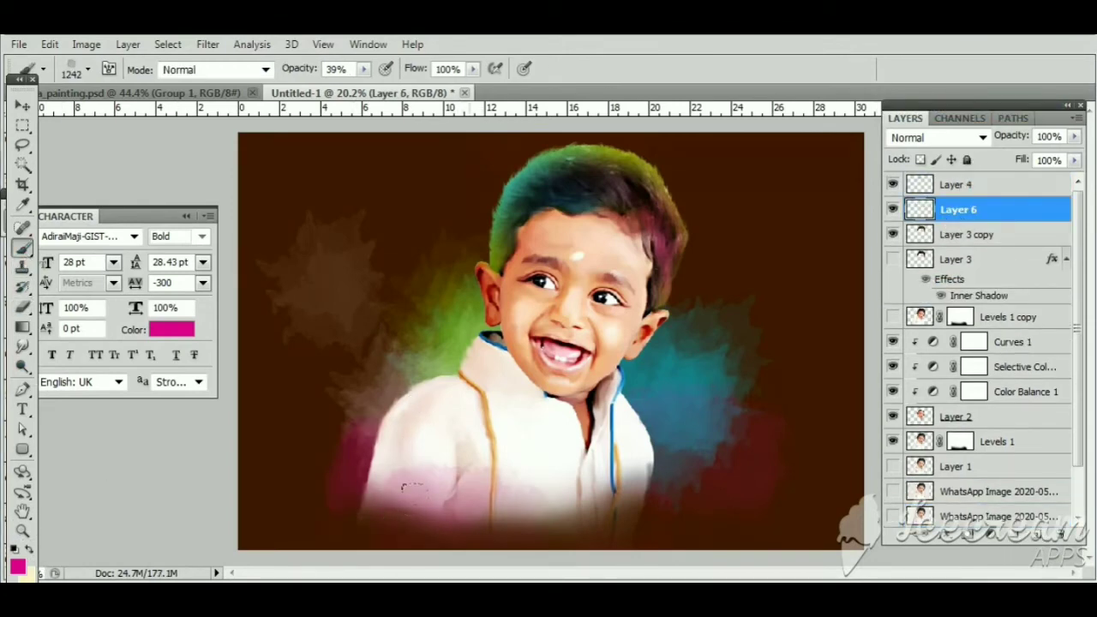
left_click(87, 70)
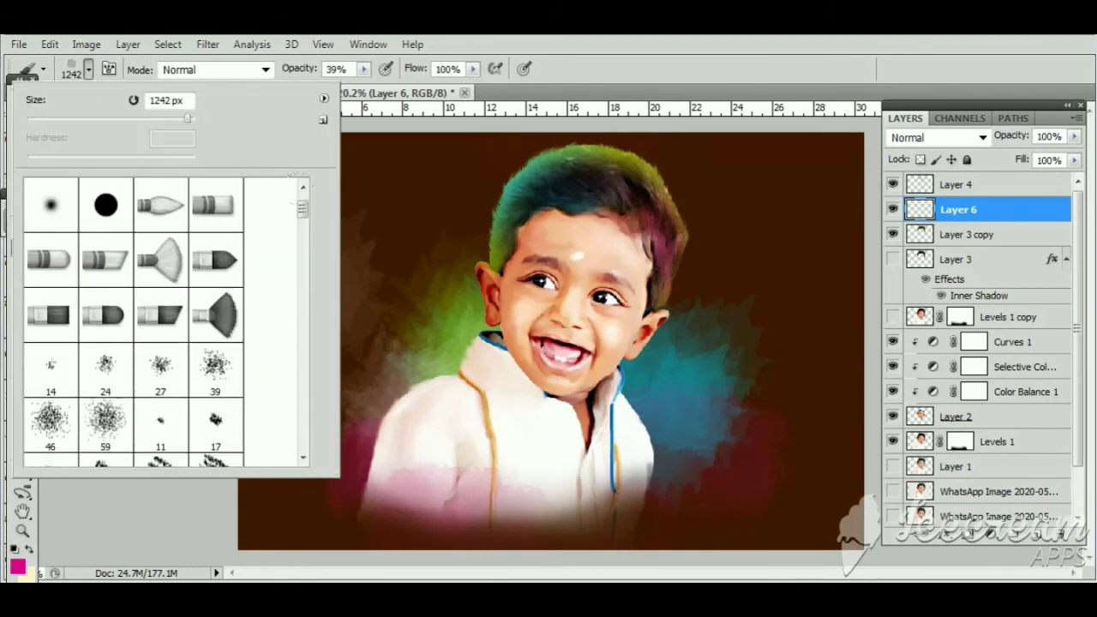
scroll(178, 376, "down", 3)
scroll(177, 377, "down", 3)
scroll(178, 386, "down", 3)
scroll(177, 399, "down", 3)
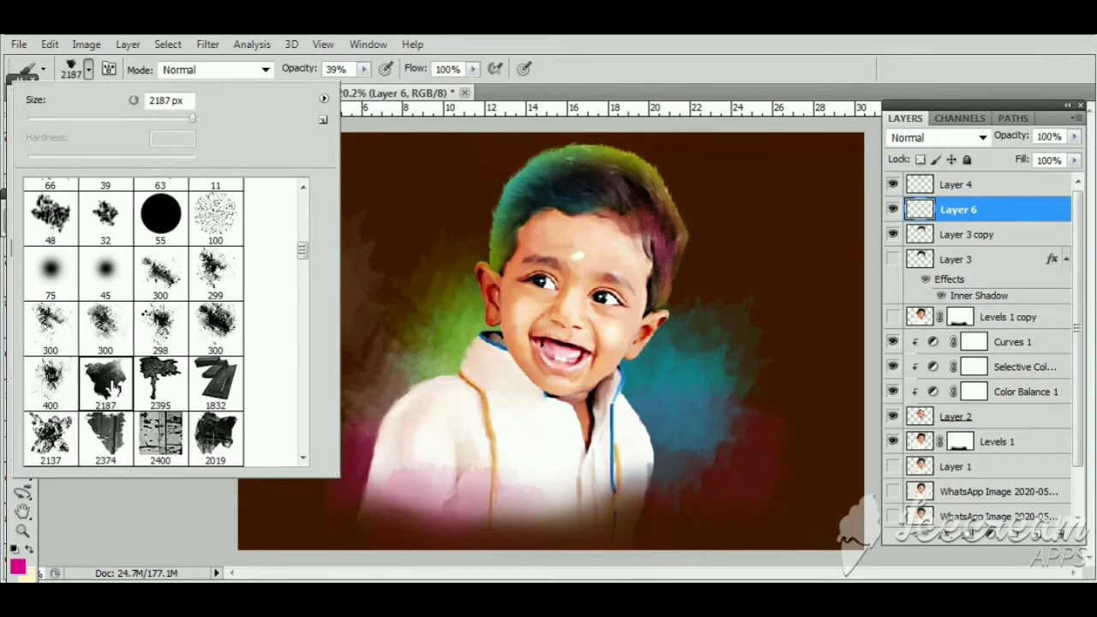
left_click(139, 118)
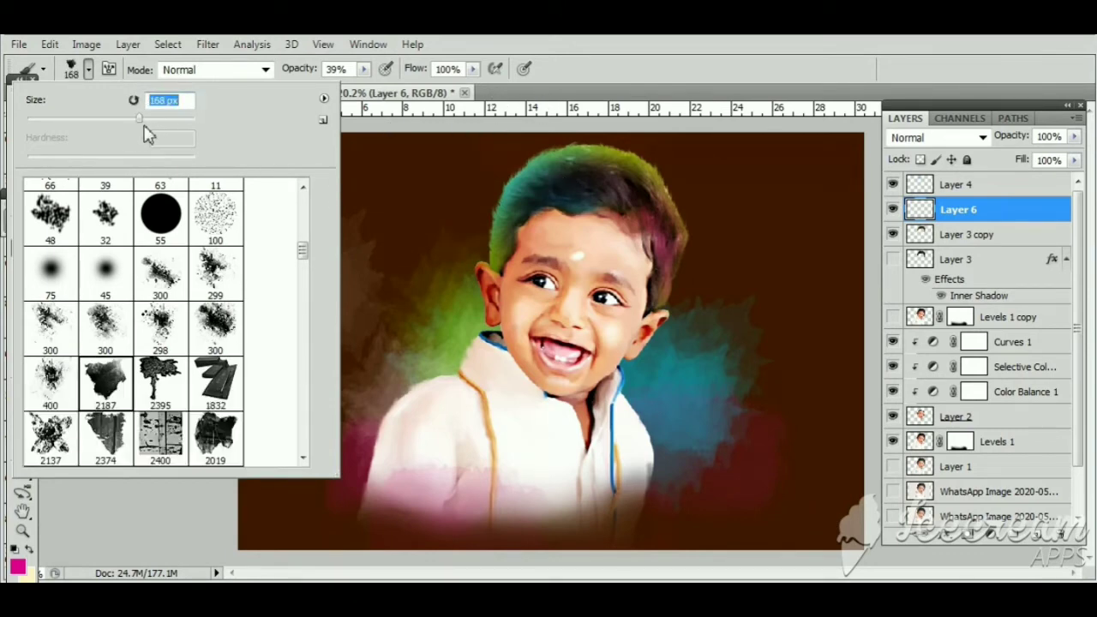
left_click(512, 99)
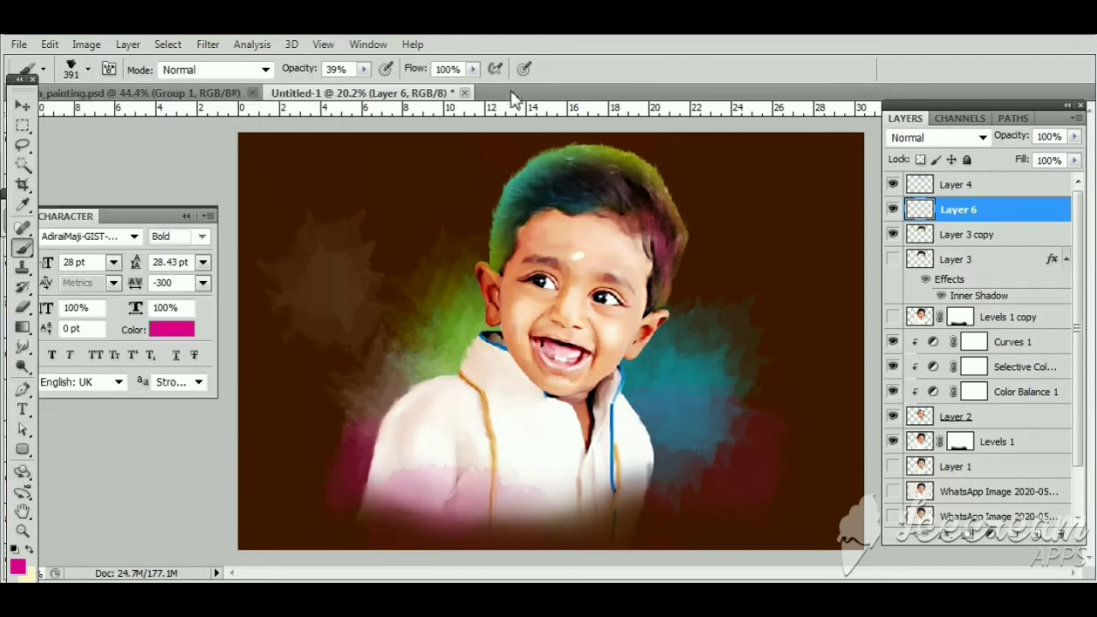
Paint cyan-blue strokes along the shirt's bottom, enlarging the brush to 618
left_click(17, 565)
left_click(946, 456)
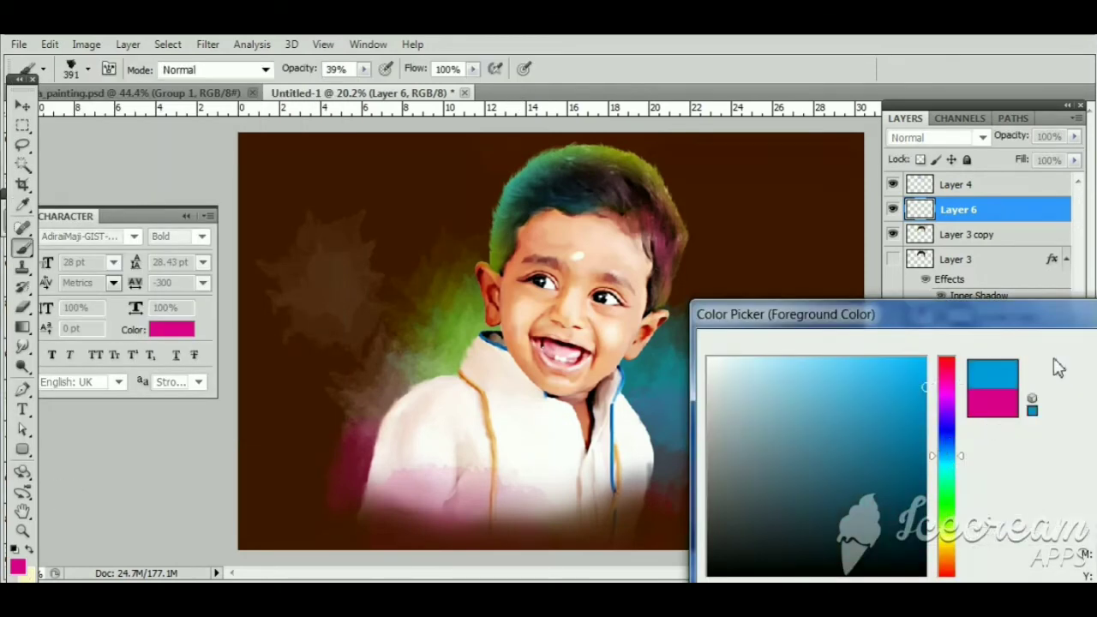
left_click(1058, 367)
left_click_drag(424, 514, 402, 488)
left_click(86, 70)
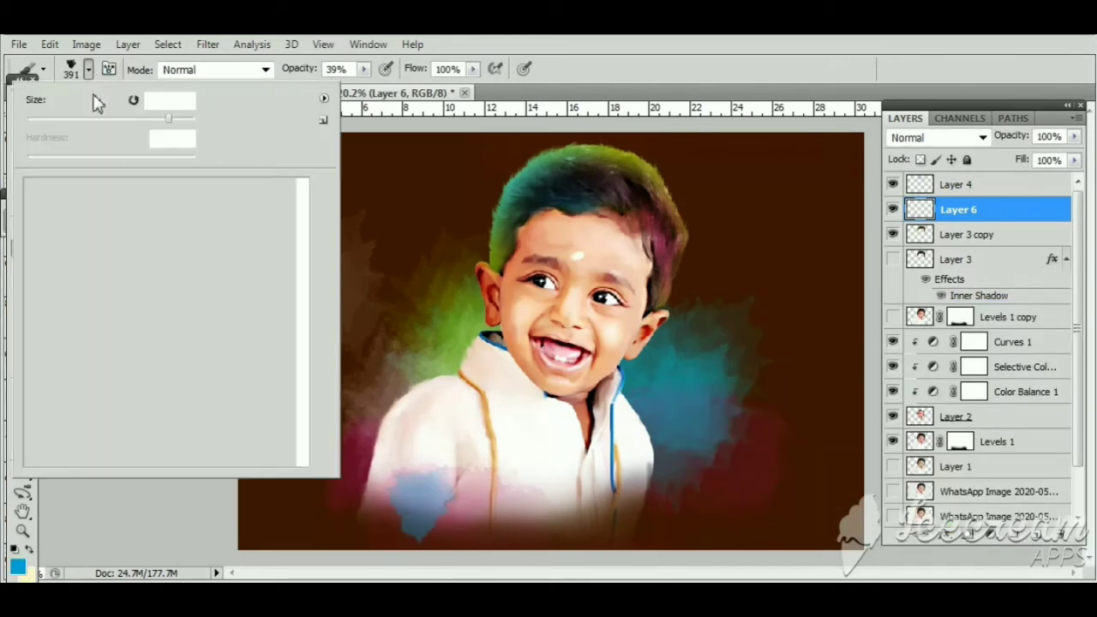
left_click_drag(177, 127, 188, 127)
mouse_move(377, 459)
left_mouse_down()
mouse_move(454, 504)
mouse_move(711, 484)
left_mouse_up()
left_click_drag(360, 514, 289, 479)
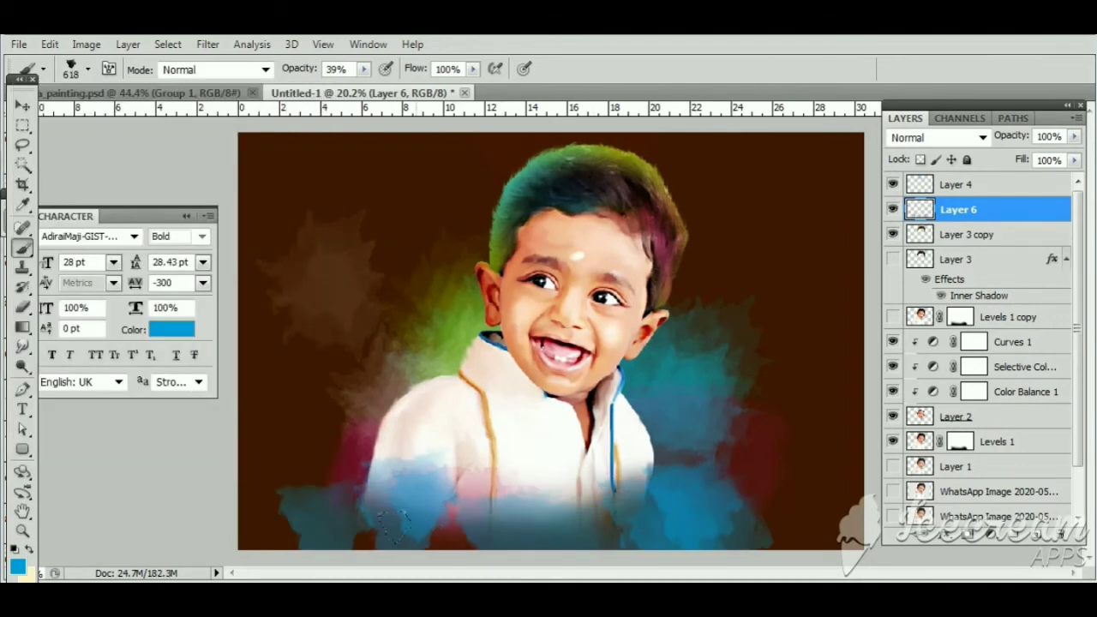
mouse_move(395, 518)
left_mouse_down()
mouse_move(446, 535)
mouse_move(600, 490)
left_mouse_up()
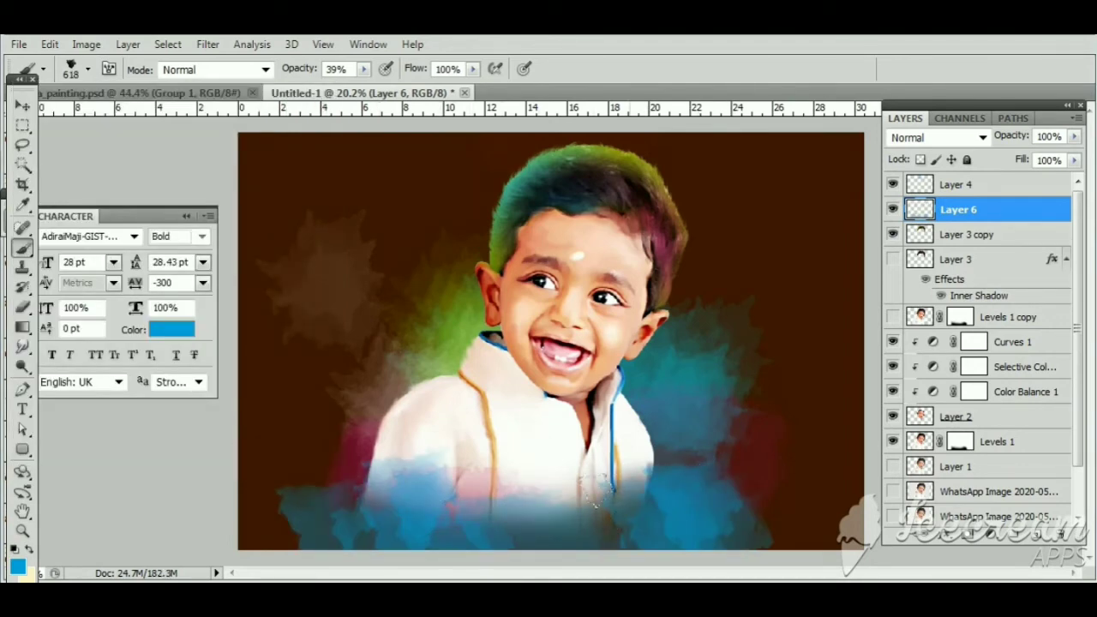
Erase part of the blue on the lower shirt with the 2187 tip at 442 px
left_click(22, 307)
left_click(88, 70)
scroll(219, 302, "down", 2)
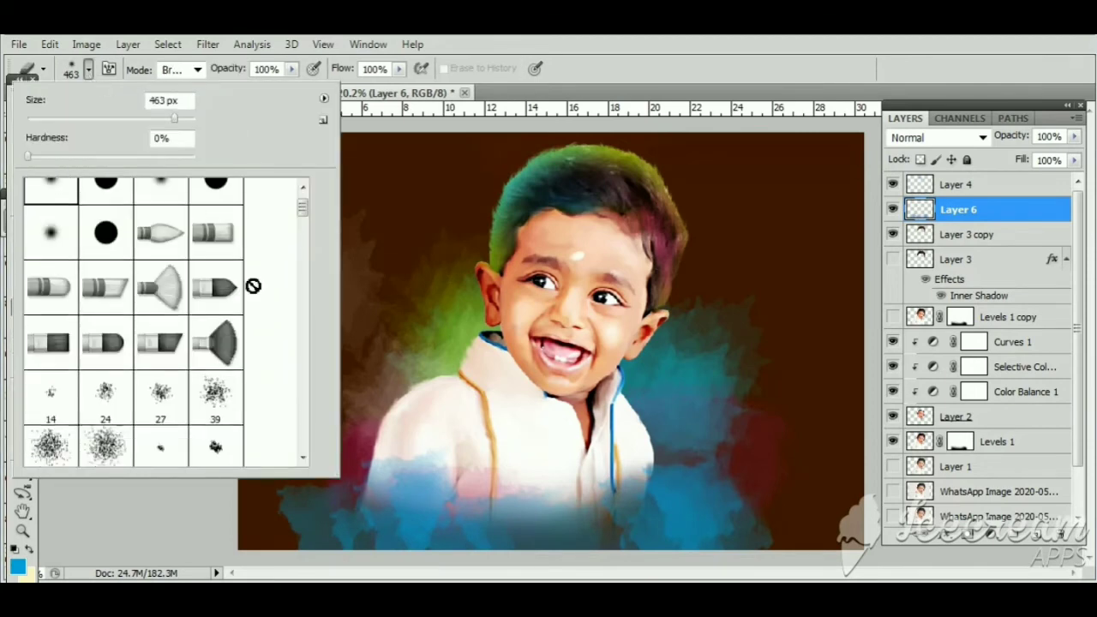
scroll(219, 302, "down", 3)
scroll(218, 302, "down", 3)
scroll(219, 302, "down", 3)
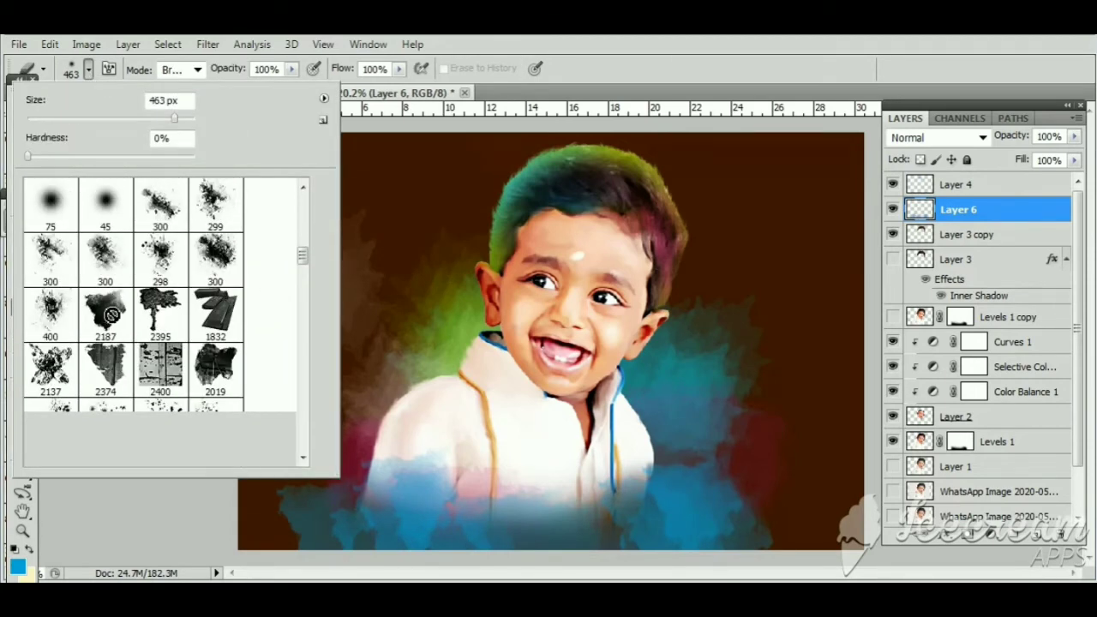
left_click(106, 312)
double_click(165, 100)
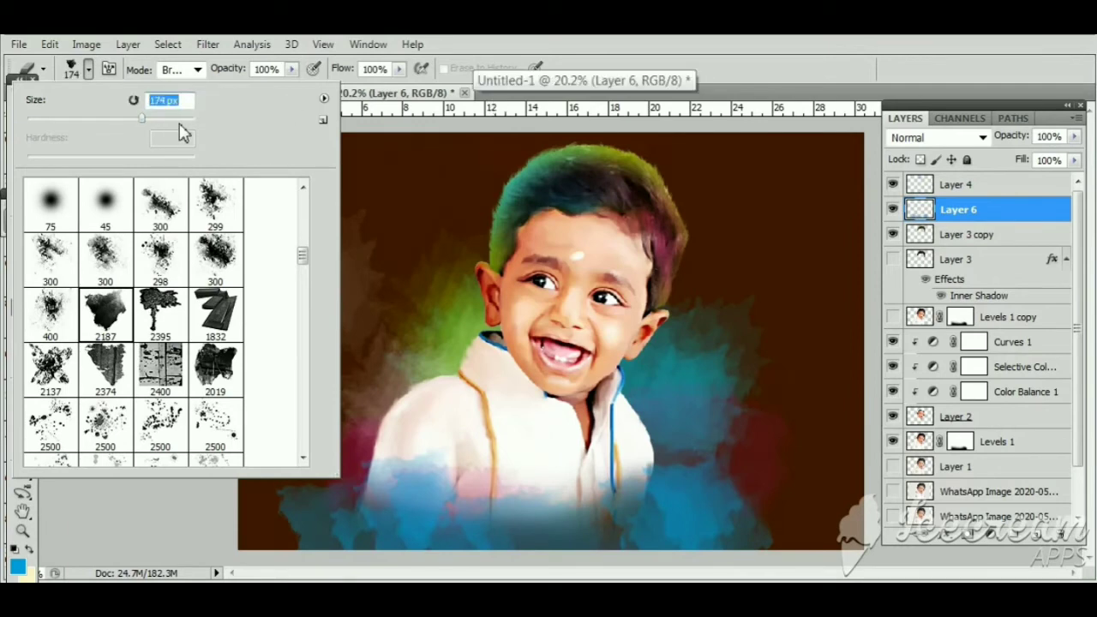
type("442")
key("Return")
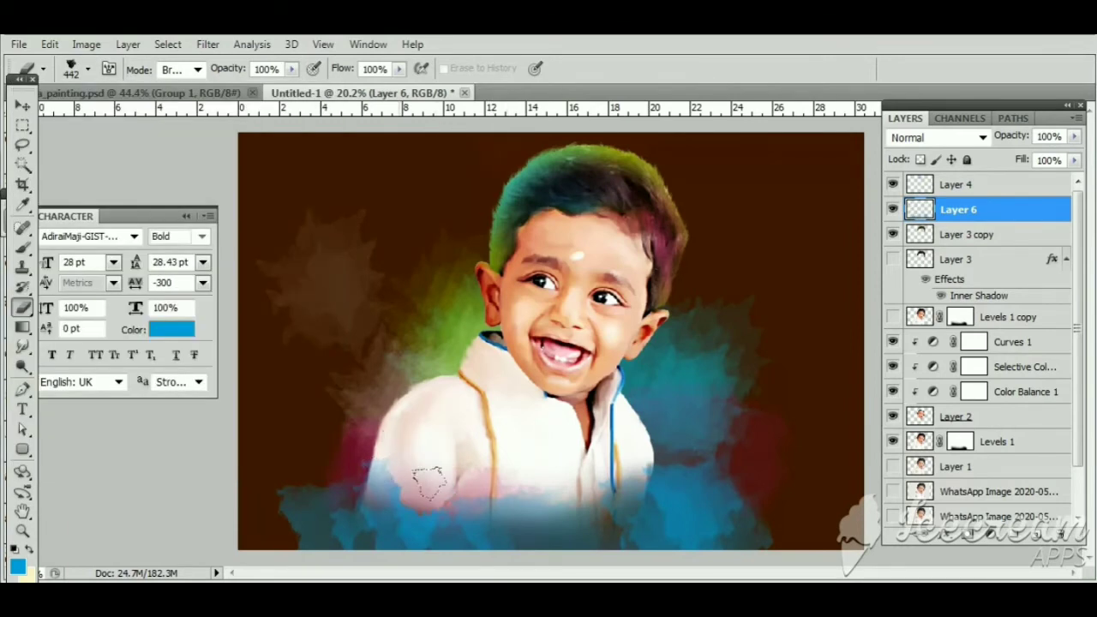
left_click_drag(429, 484, 586, 469)
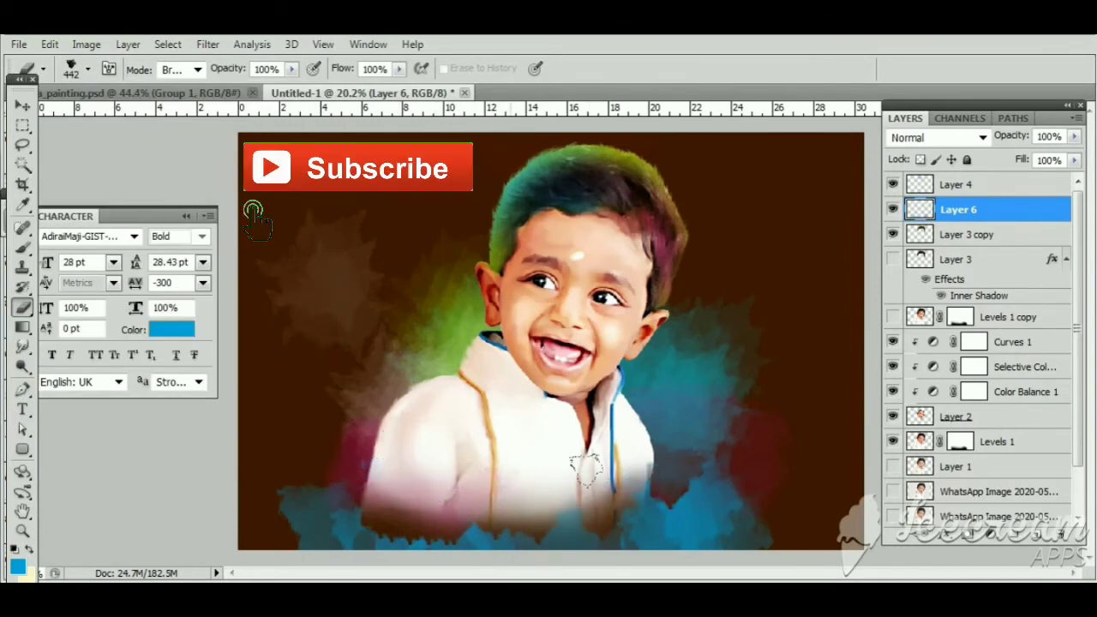
Hide Layer 6 and select Layer 5
left_click(892, 209)
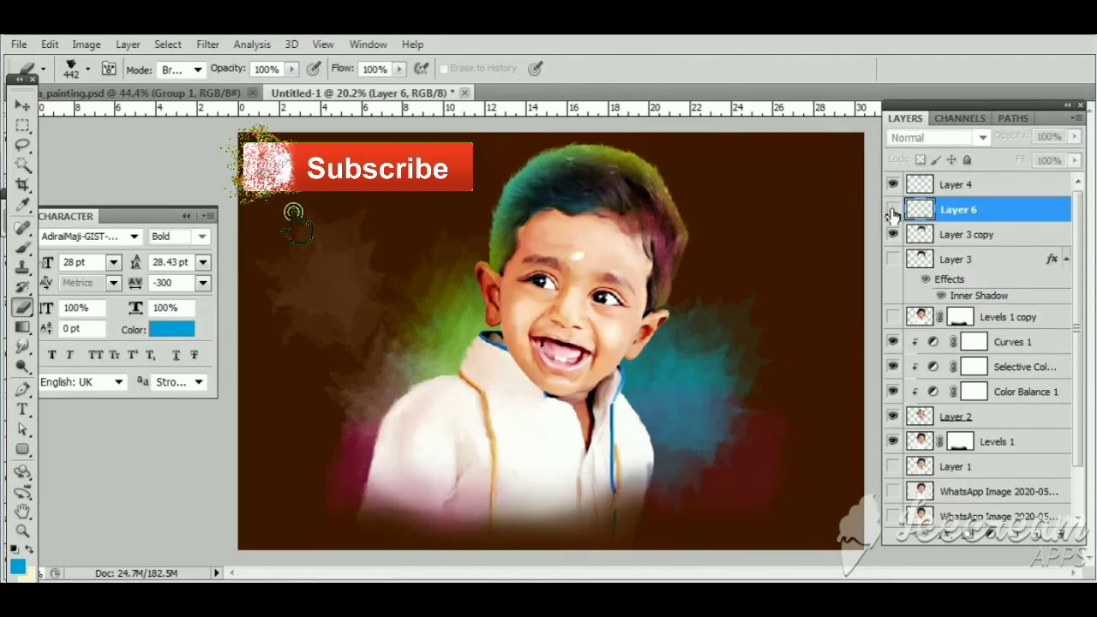
scroll(913, 479, "down", 3)
left_click(955, 489)
Add a new layer above Layer 5 and paint canvas-sampled dark brown upper-left
left_click(1038, 536)
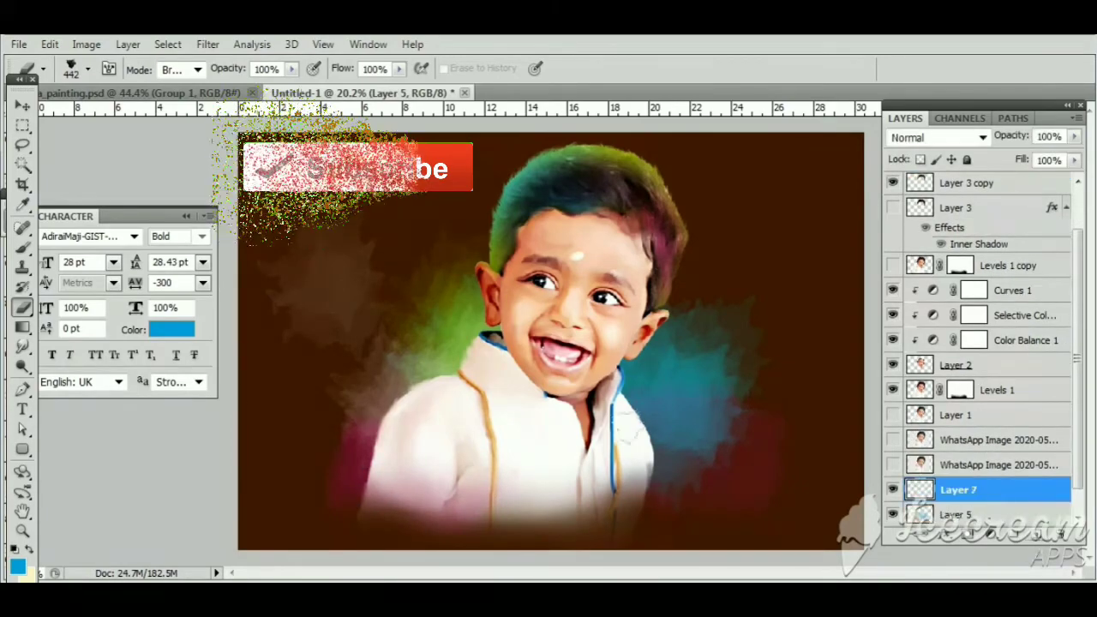
left_click(17, 563)
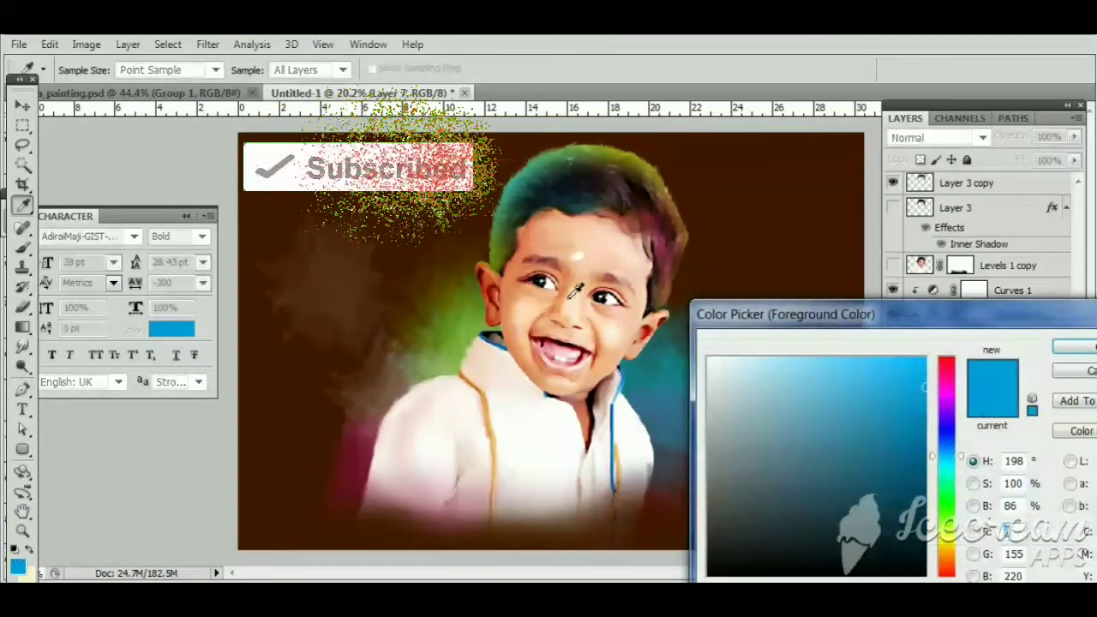
left_click(574, 291)
key("Return")
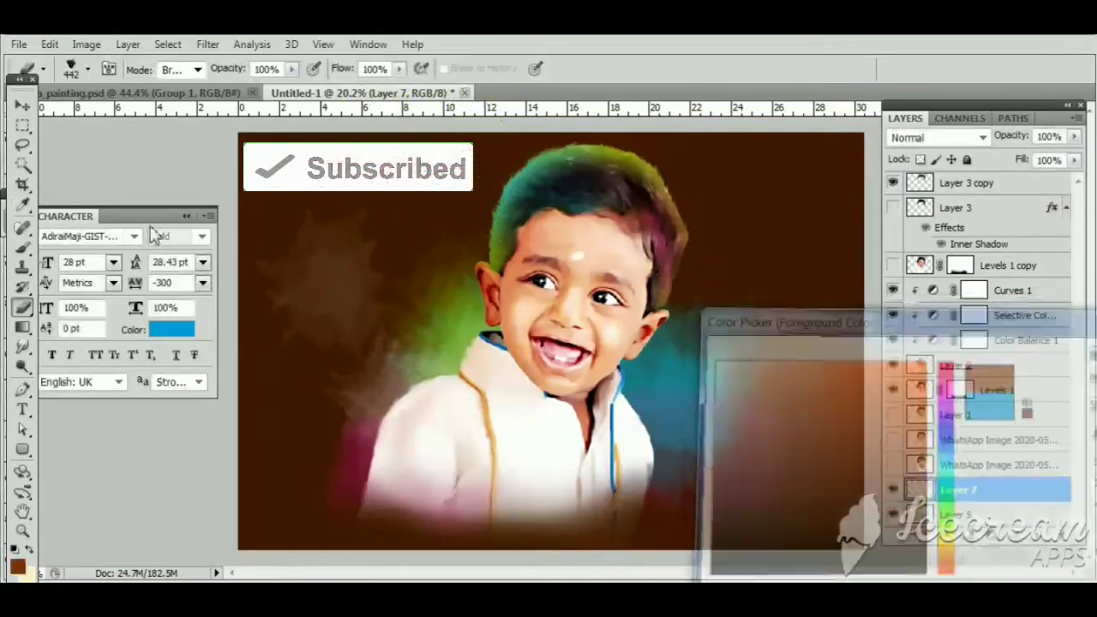
left_click(23, 245)
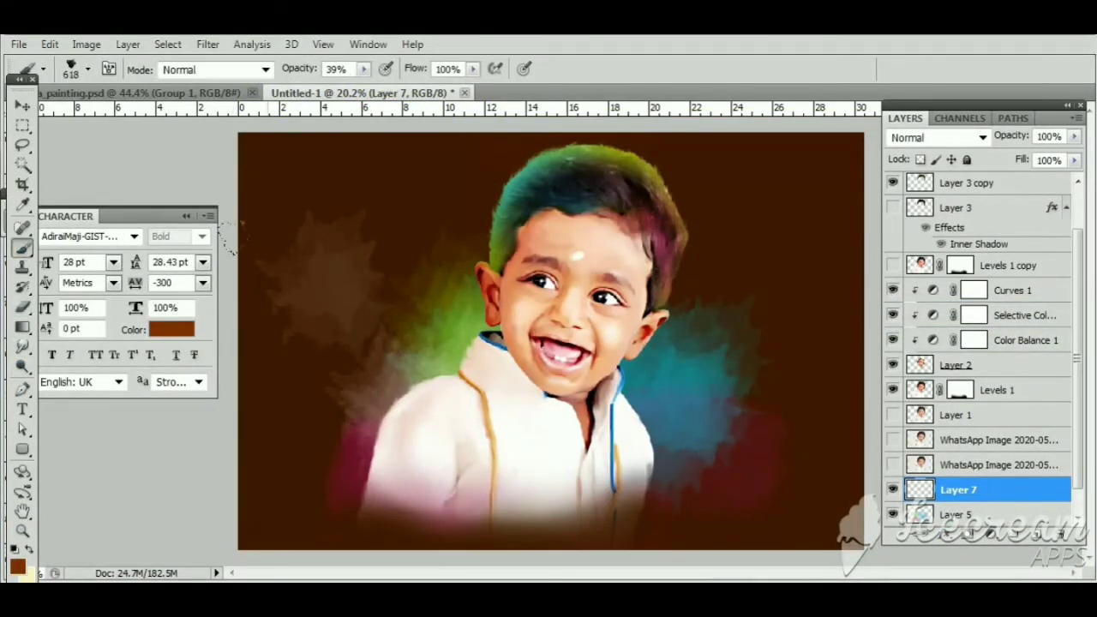
left_click_drag(274, 159, 313, 171)
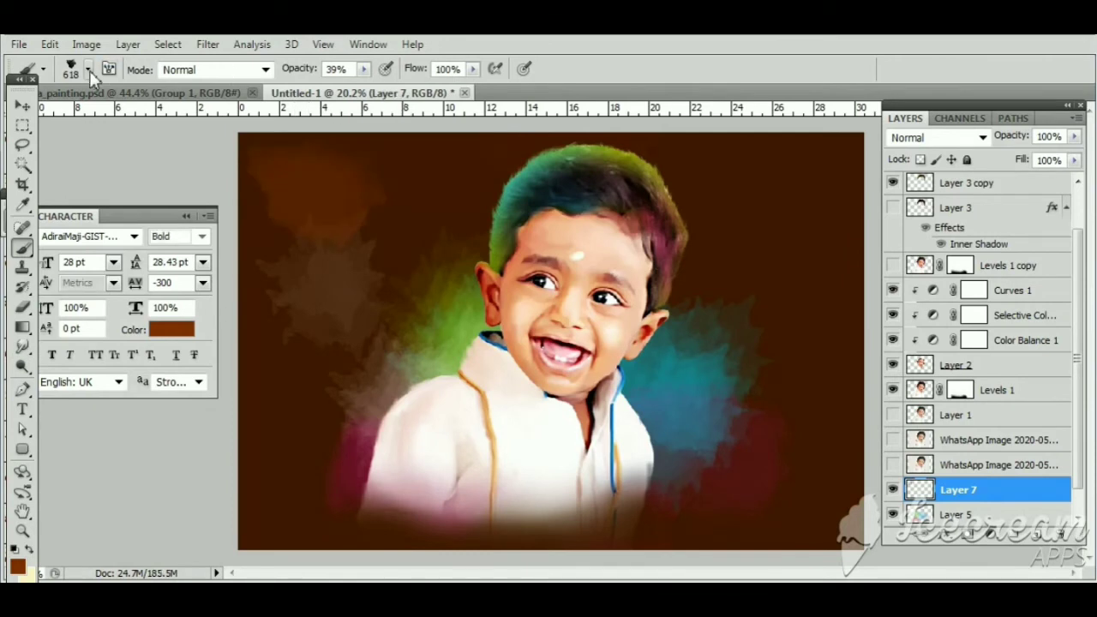
Set the brush to 960 px and spread brown across the left background
left_click(87, 68)
double_click(159, 100)
type("960")
key("Return")
left_click_drag(274, 171, 326, 360)
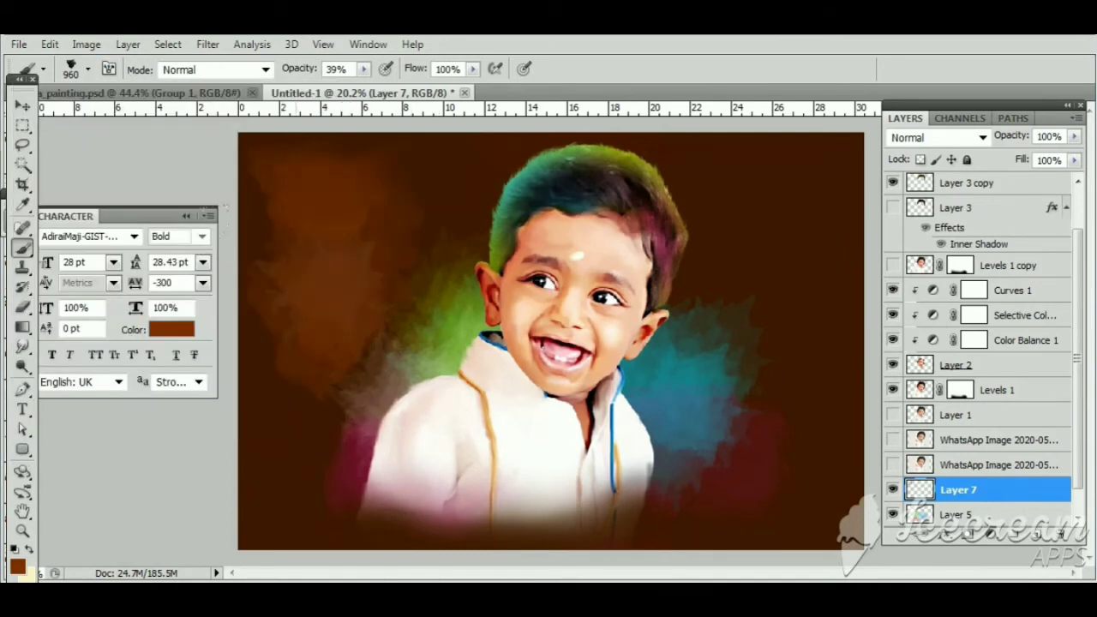
left_click_drag(283, 240, 317, 411)
Paint dark magenta near the top of the background
left_click(17, 567)
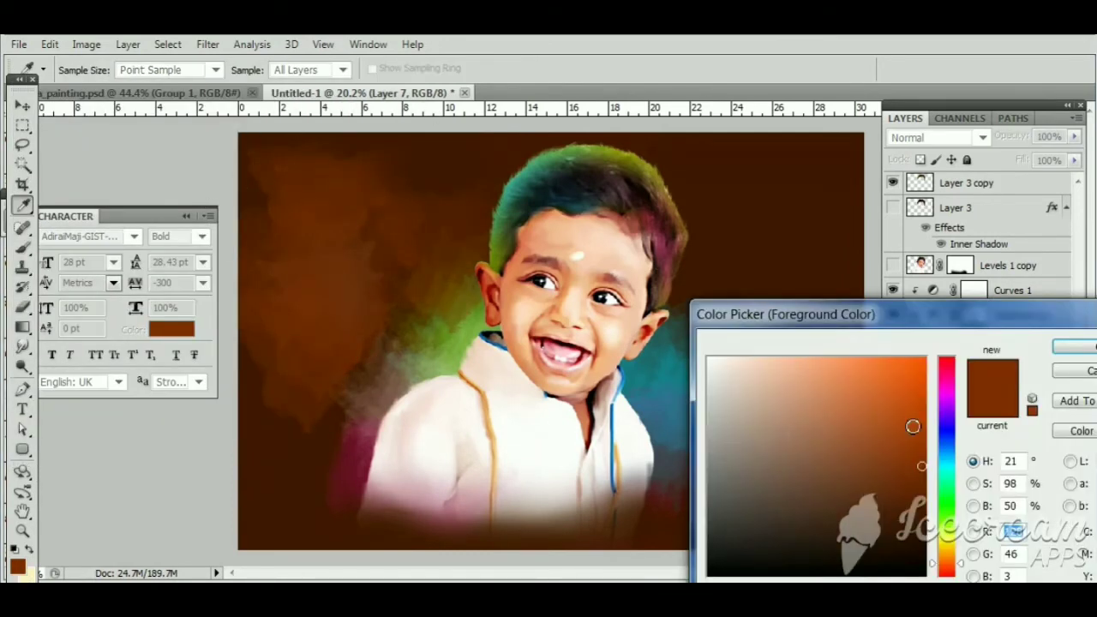
left_click(952, 382)
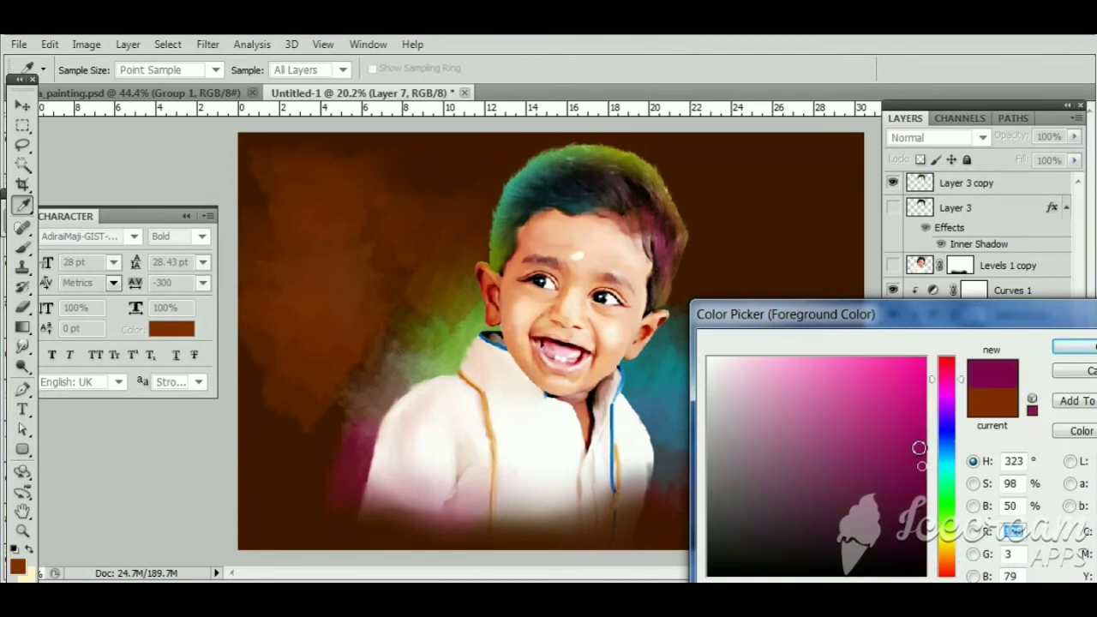
mouse_move(918, 448)
left_mouse_down()
mouse_move(899, 454)
mouse_move(898, 478)
left_mouse_up()
left_click(1072, 346)
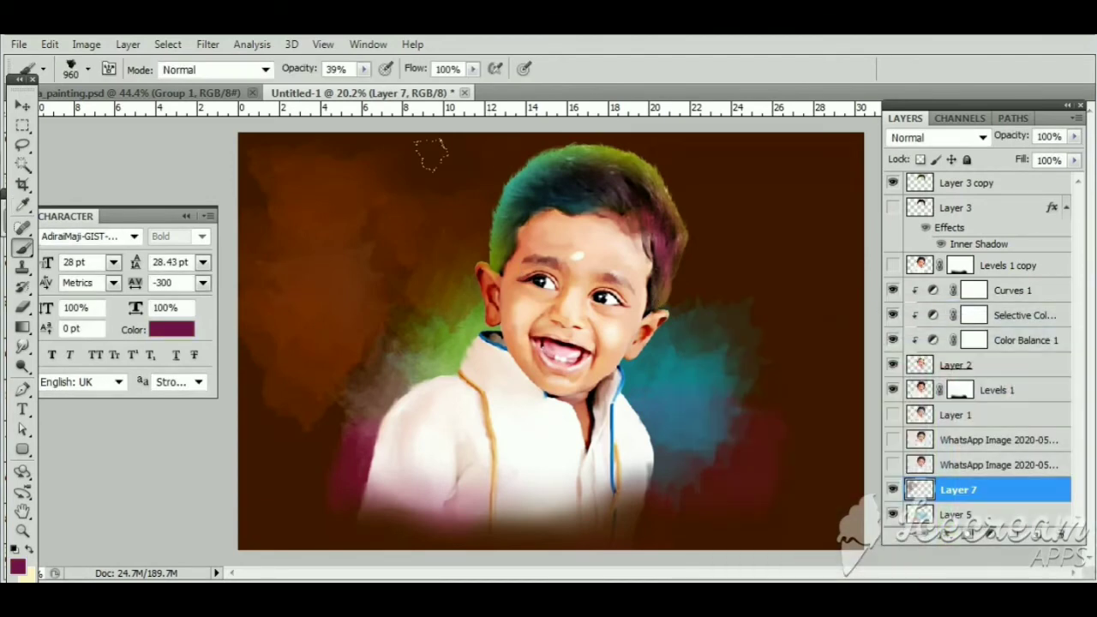
left_click_drag(431, 154, 393, 160)
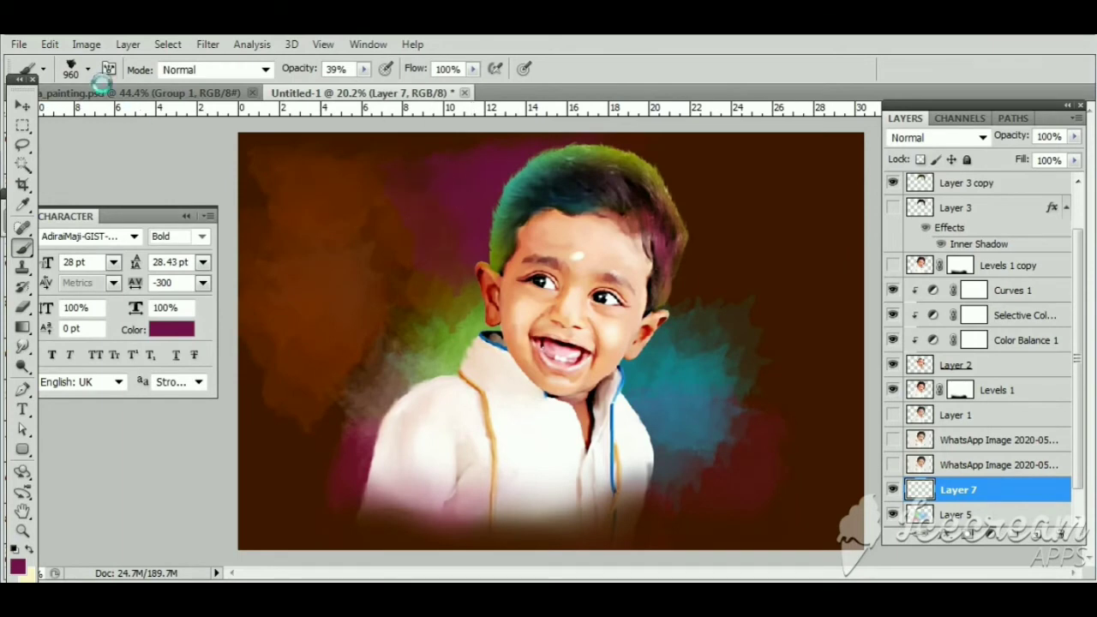
Reduce the brush size to 80 px
left_click(87, 68)
left_click(94, 119)
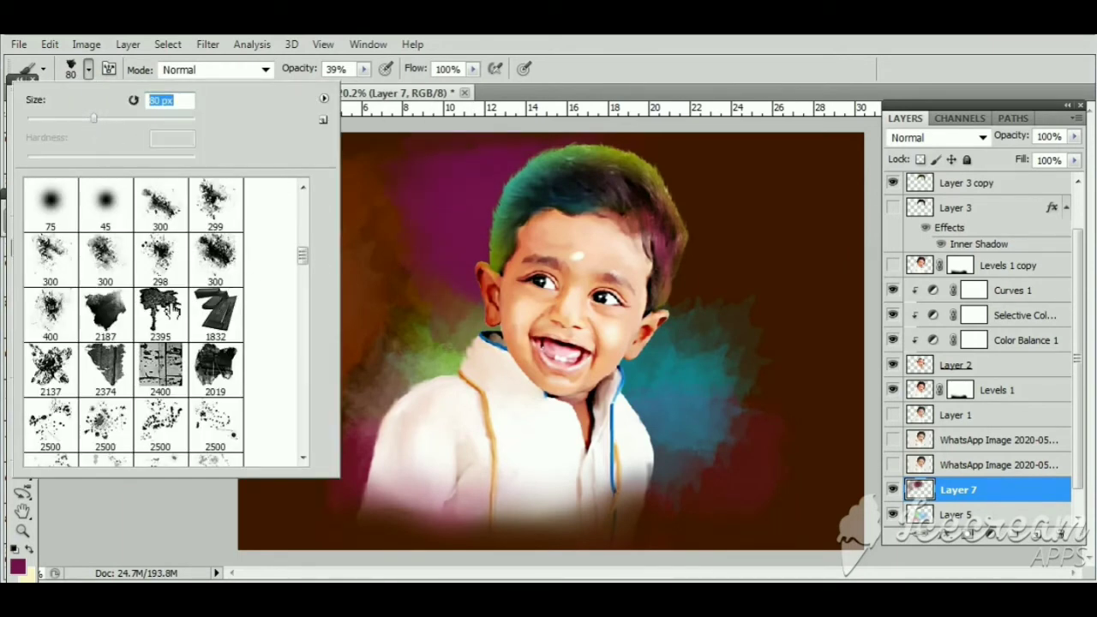
scroll(199, 330, "down", 1)
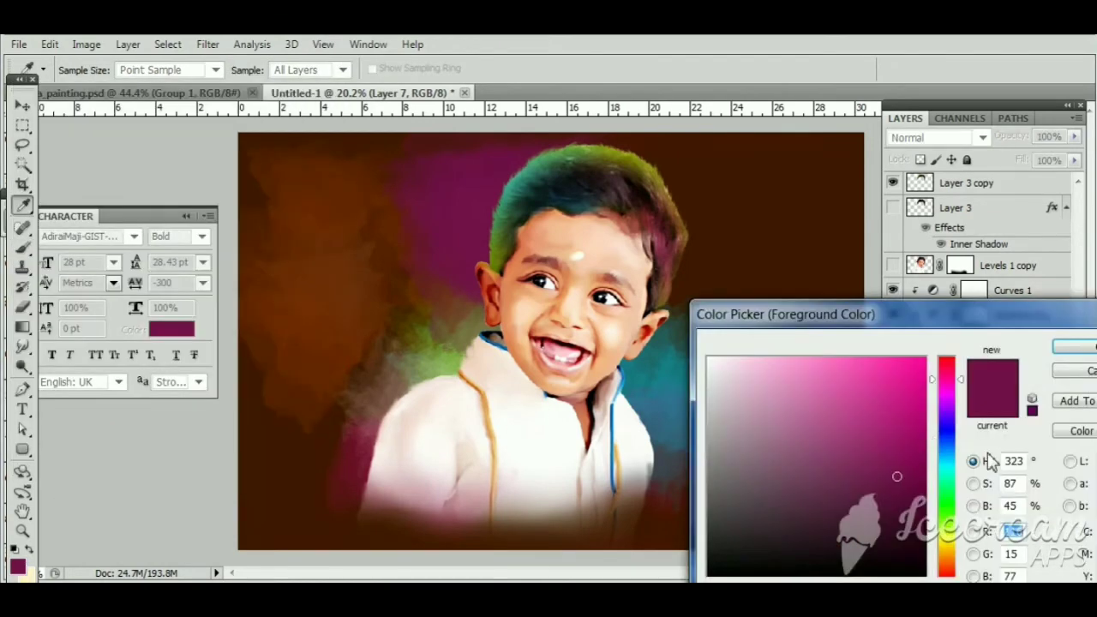
Set the foreground colour to olive green (hue 68) and paint the upper-right background
left_click(954, 538)
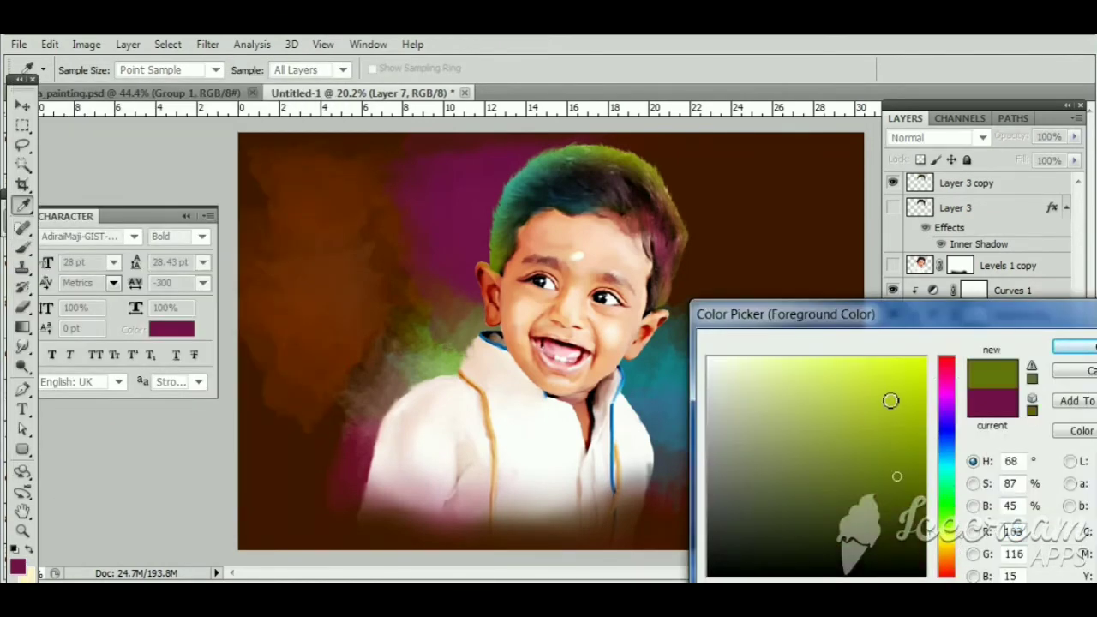
left_click(1073, 346)
key("b")
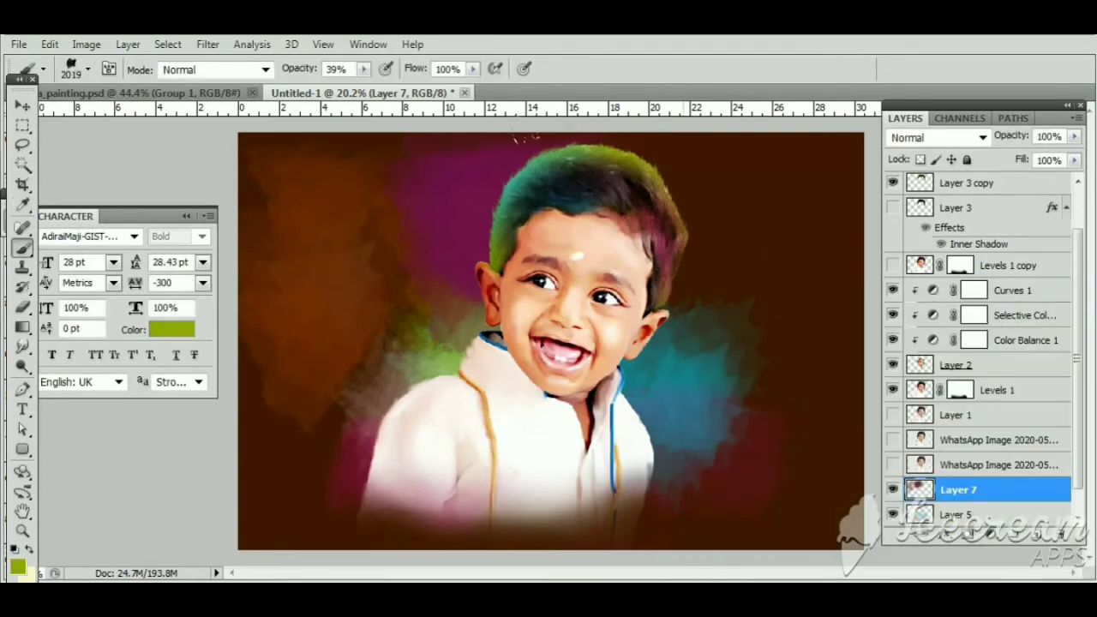
mouse_move(516, 139)
left_mouse_down()
mouse_move(848, 197)
mouse_move(736, 291)
left_mouse_up()
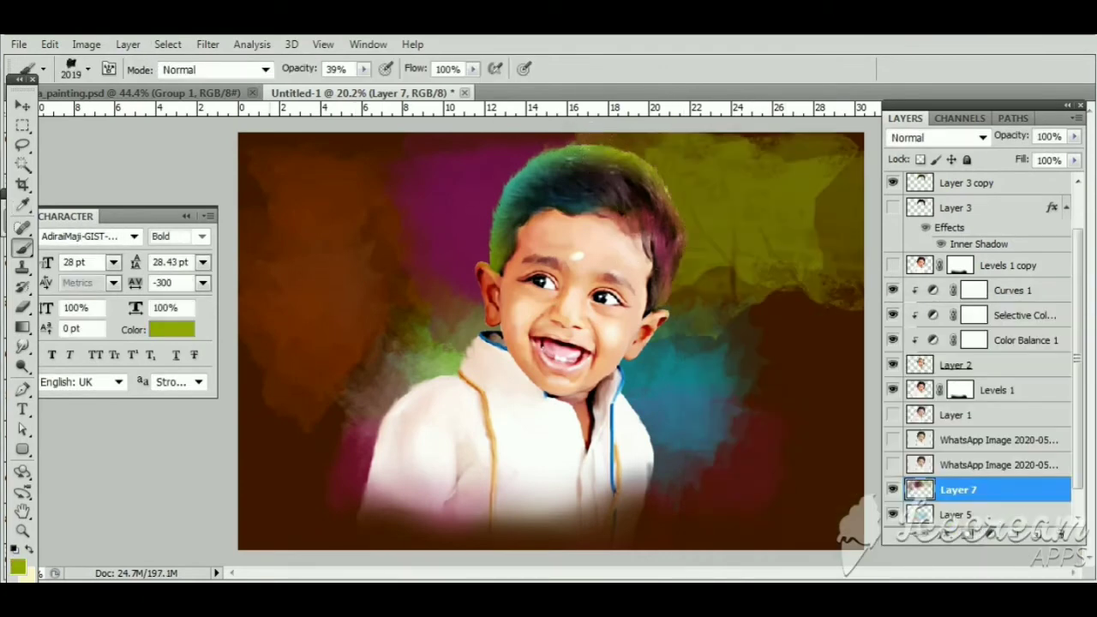
Enlarge the brush to about 187 px, then undo a stray olive stroke on the right
left_click(87, 70)
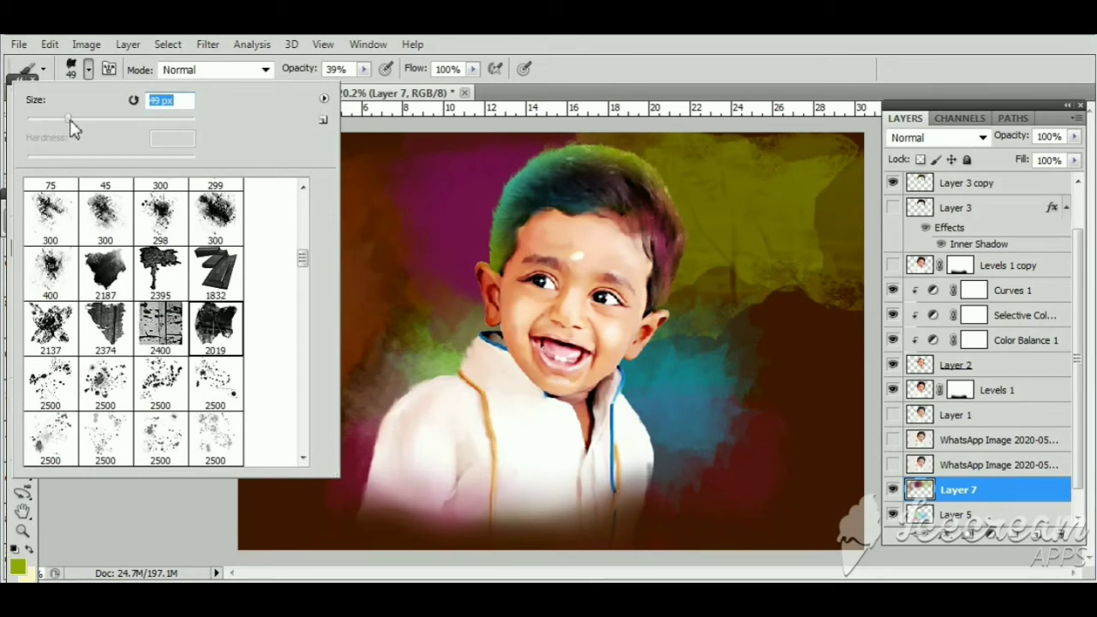
left_click_drag(72, 123, 152, 123)
left_click_drag(689, 347, 835, 429)
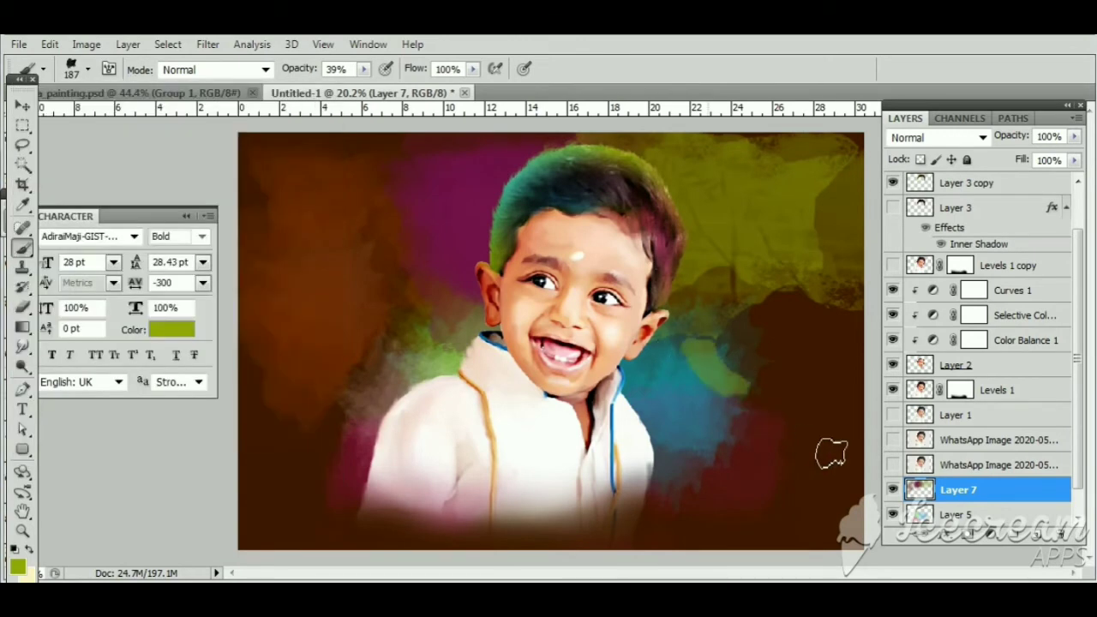
left_click(79, 89)
left_click(87, 70)
Load the 582 watercolour brush and set its size to 764 px
scroll(220, 332, "down", 1)
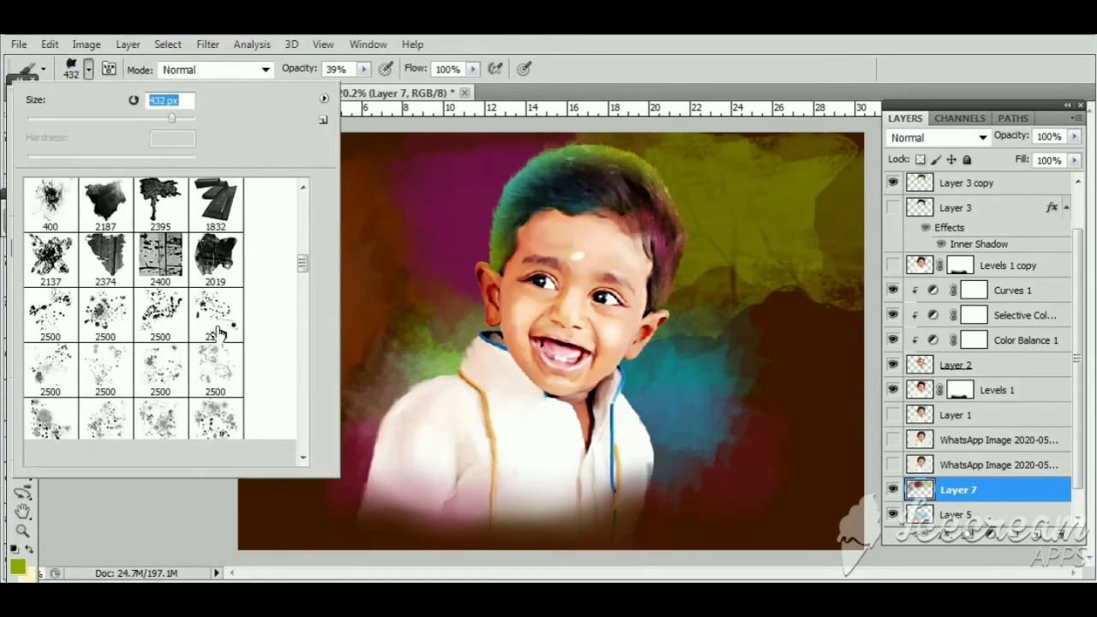
scroll(306, 264, "down", 1)
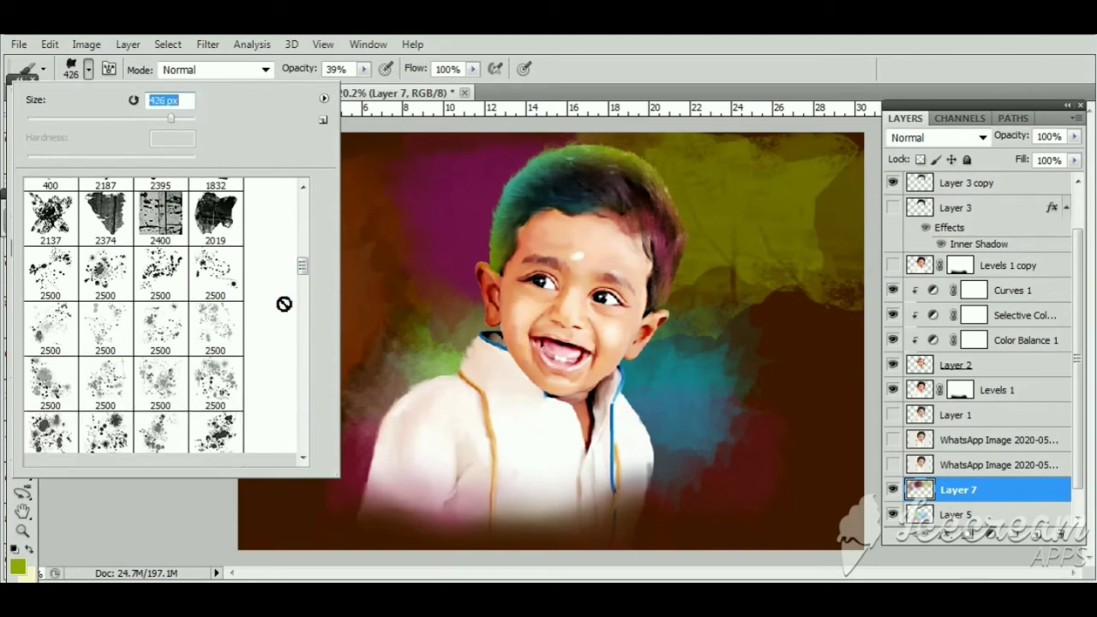
scroll(284, 303, "down", 1)
scroll(291, 297, "down", 1)
scroll(296, 296, "down", 2)
scroll(304, 299, "down", 1)
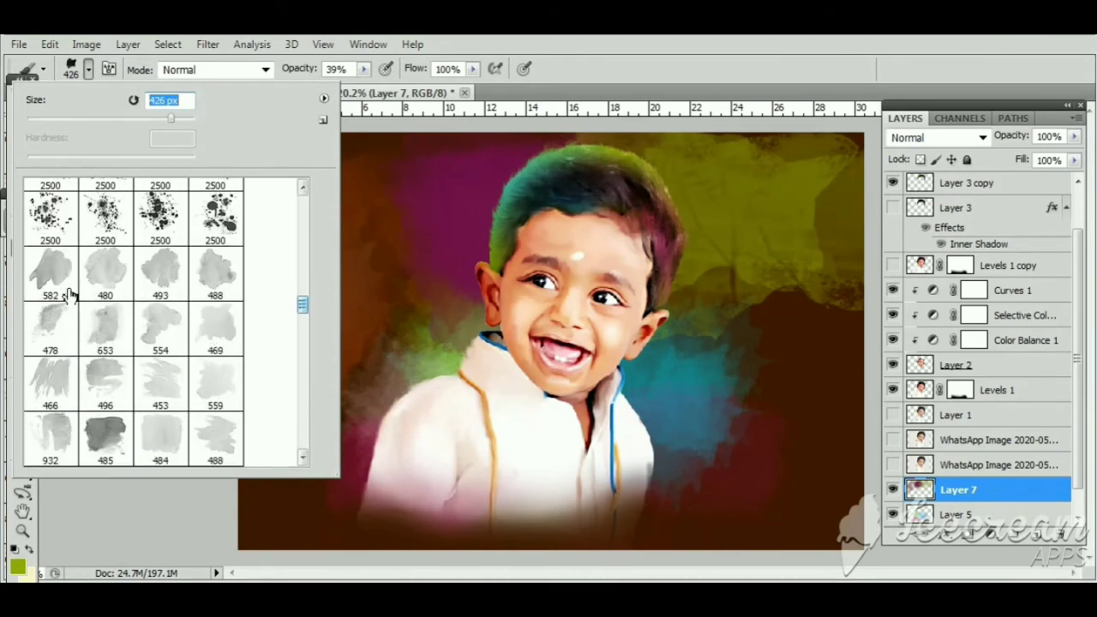
left_click(49, 272)
left_click_drag(178, 118, 182, 120)
key("Return")
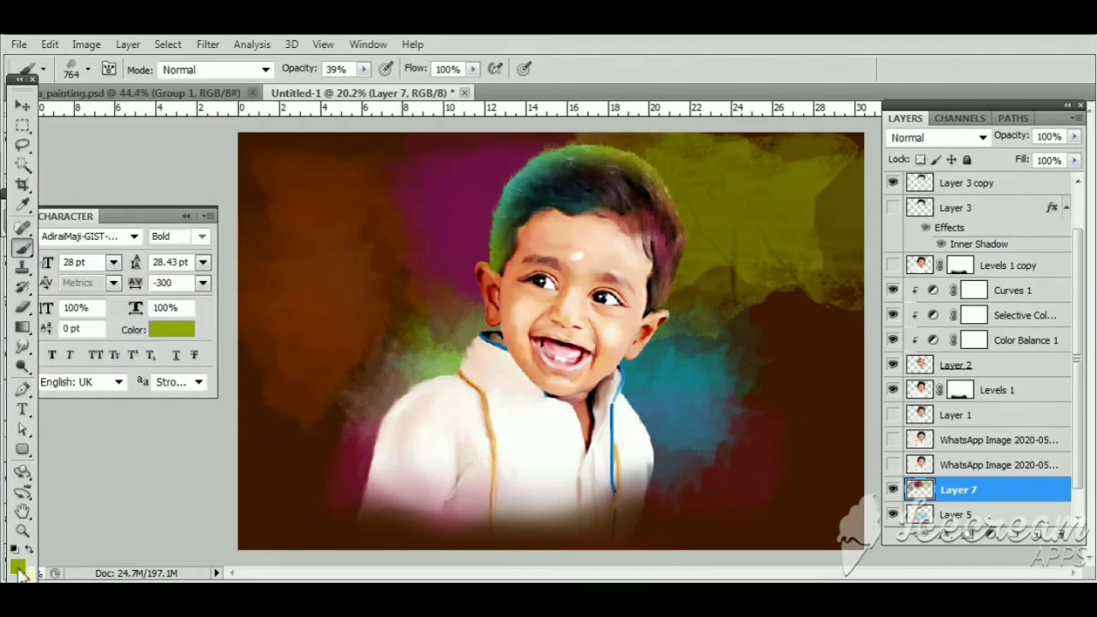
Choose crimson as the foreground colour and wash it over the right, lower and upper-right background
left_click(18, 568)
left_click(958, 385)
left_click(1075, 346)
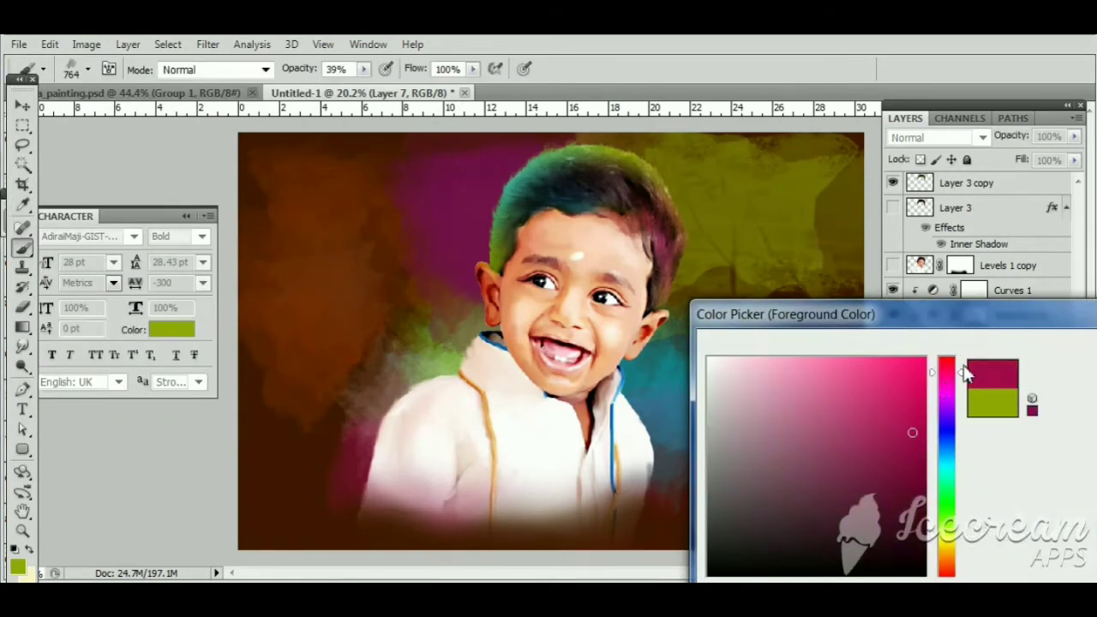
mouse_move(732, 321)
left_mouse_down()
mouse_move(556, 460)
mouse_move(544, 491)
left_mouse_up()
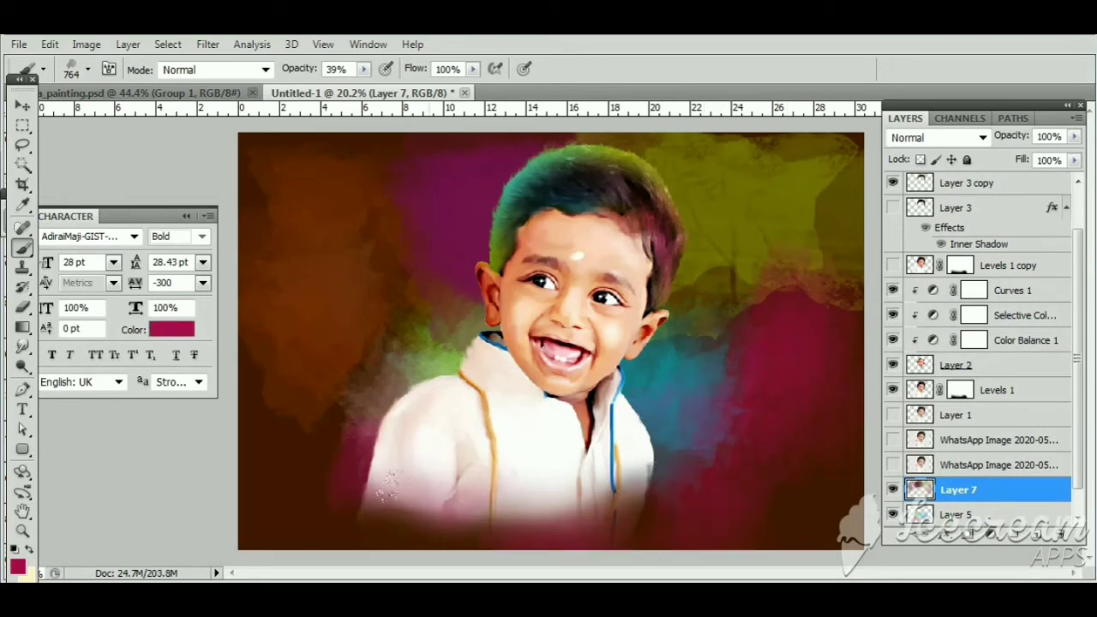
left_click_drag(341, 514, 812, 417)
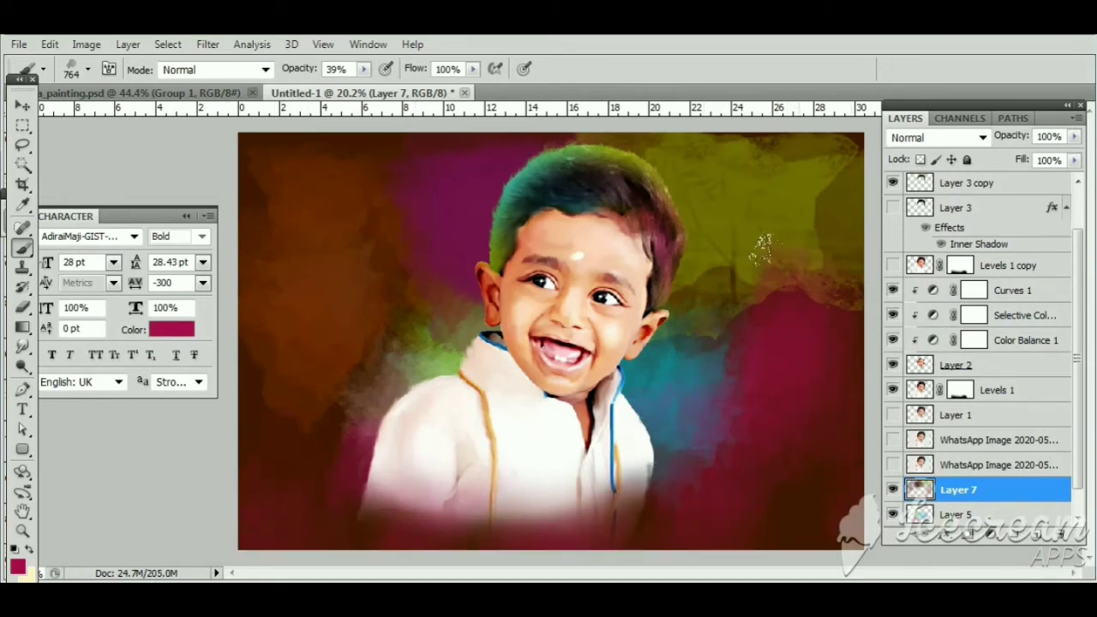
left_click_drag(729, 159, 707, 153)
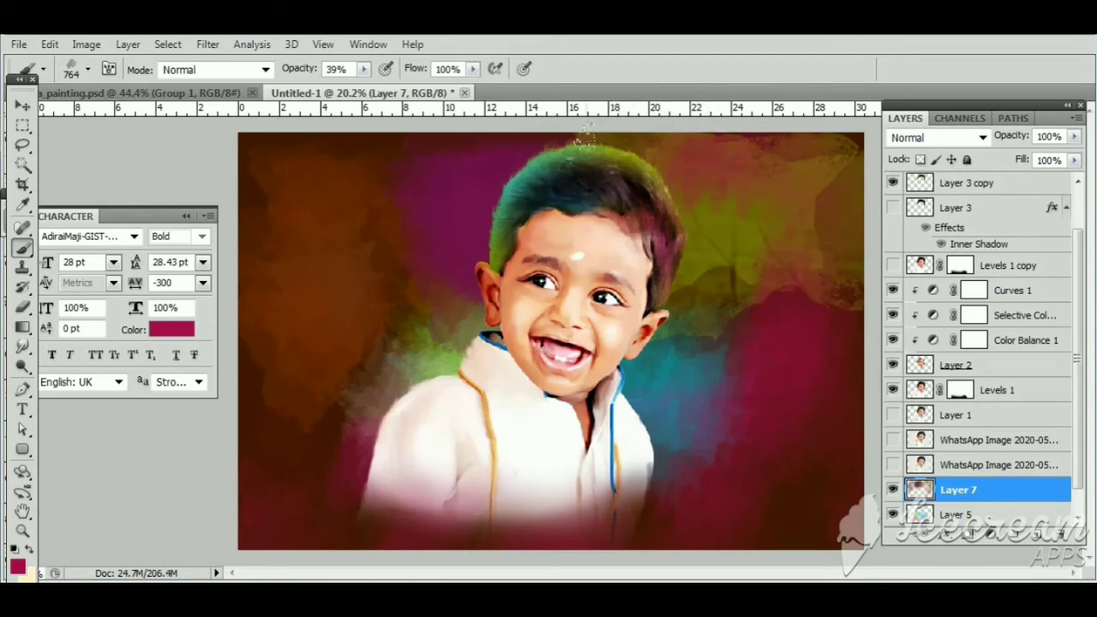
scroll(1017, 257, "up", 2)
Add a new empty layer above Layer 6, then step backward to undo the last stroke
left_click(1003, 209)
key("ctrl+shift+alt+n")
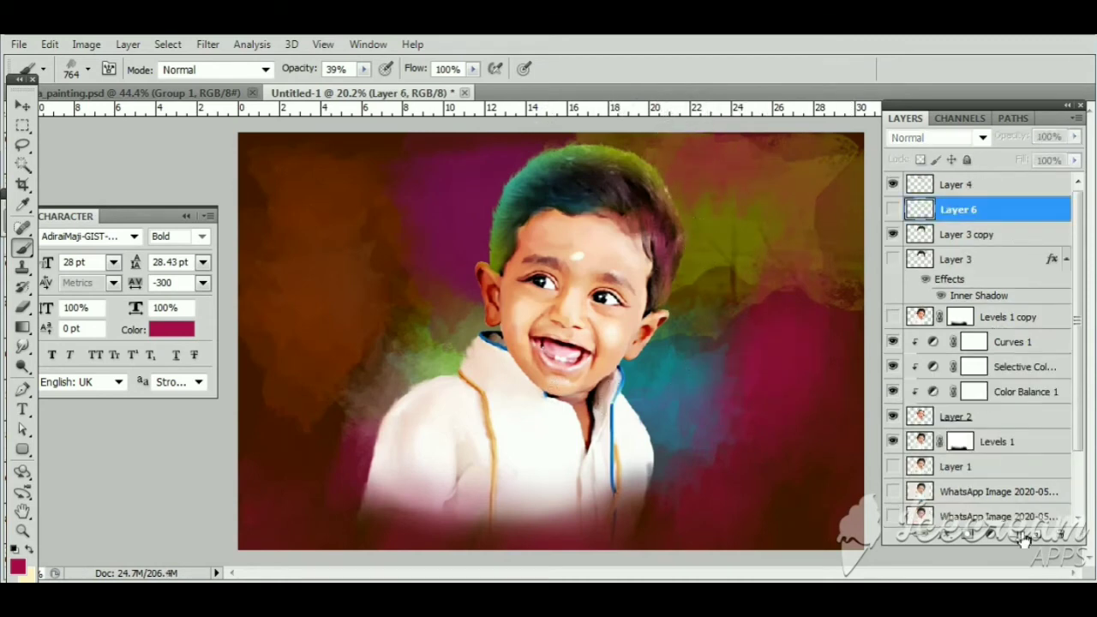
left_click(50, 44)
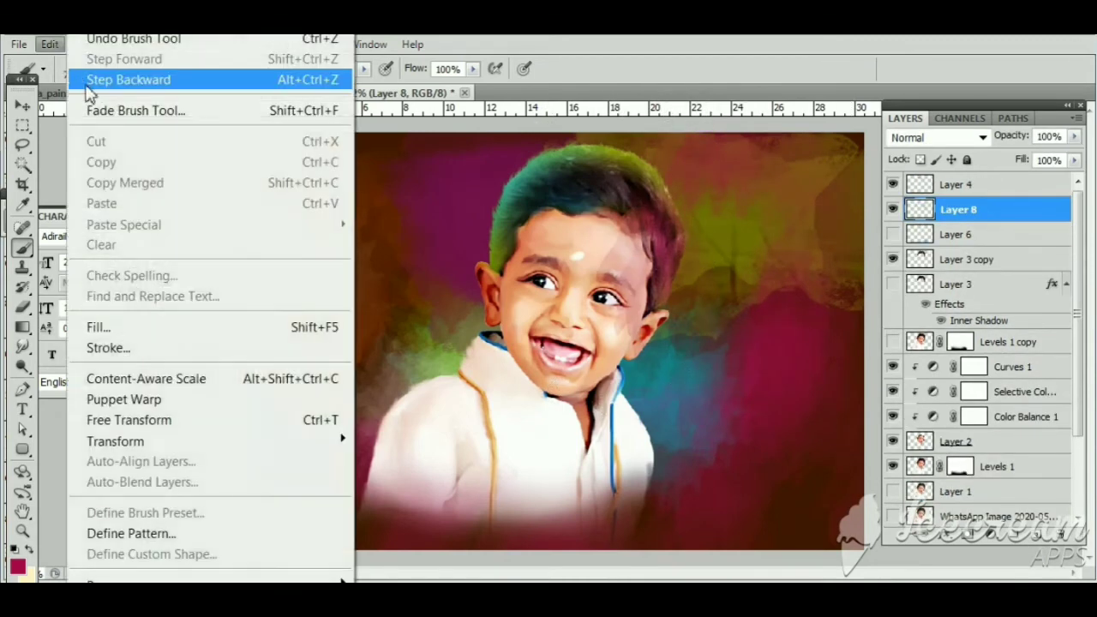
left_click(95, 78)
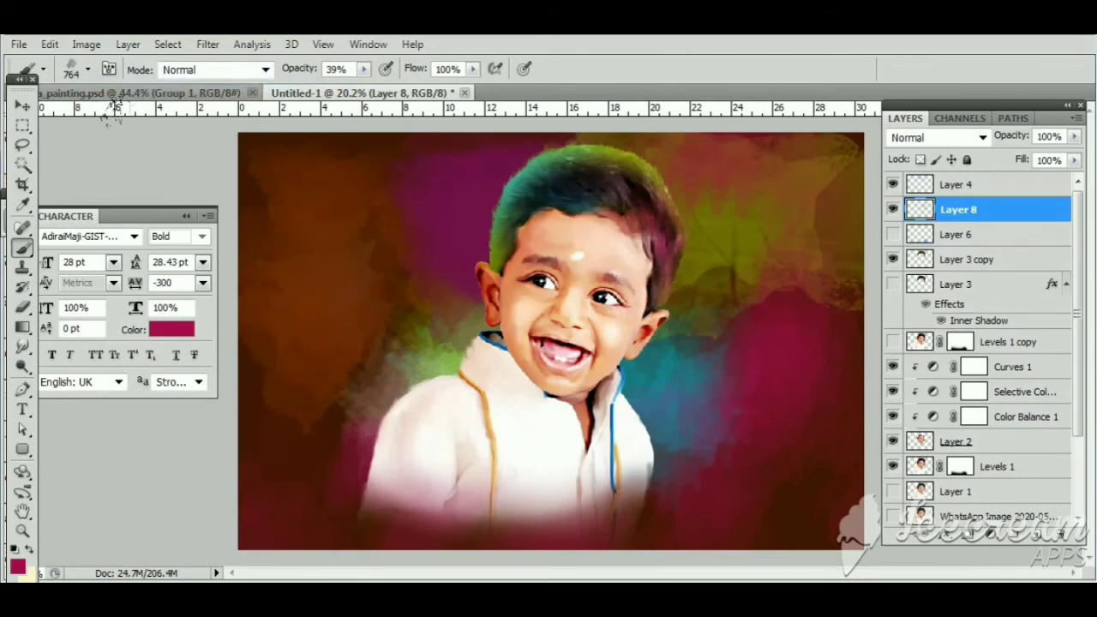
Add a Brightness/Contrast adjustment layer with brightness 10 and contrast -2
left_click(1002, 531)
left_click(942, 215)
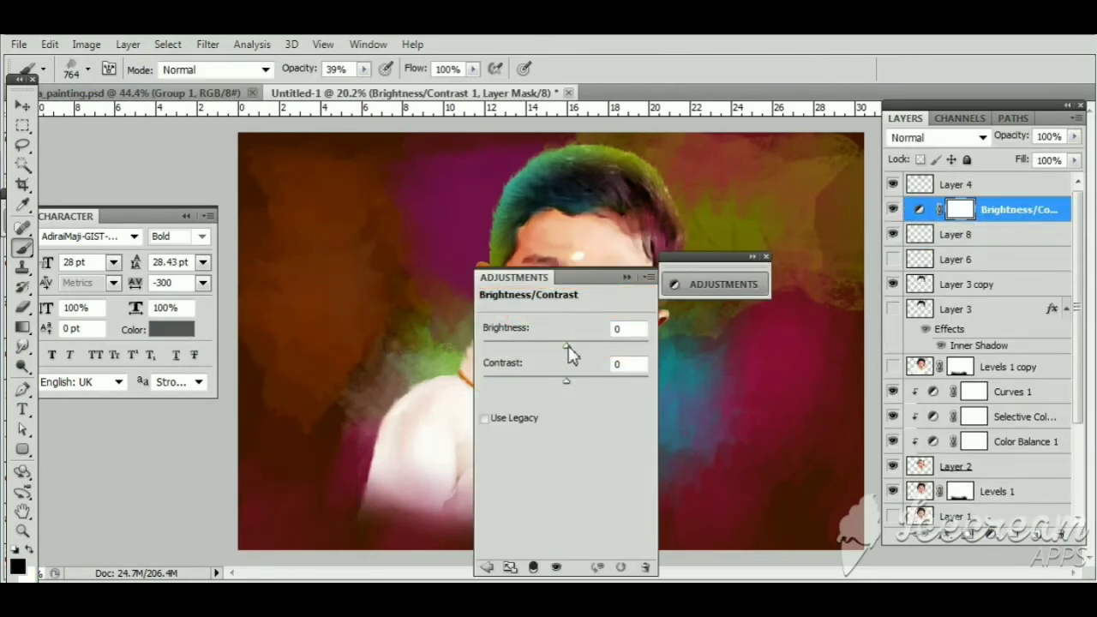
left_click_drag(570, 354, 580, 355)
left_click(628, 277)
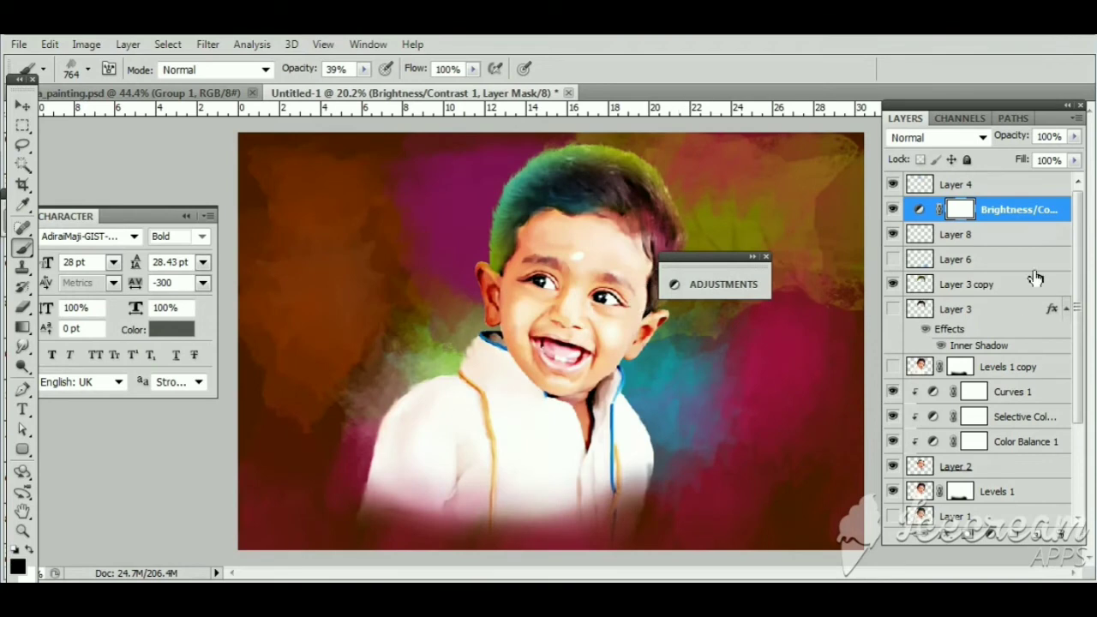
left_click(918, 209)
left_click_drag(577, 354, 571, 353)
left_click_drag(566, 277, 760, 293)
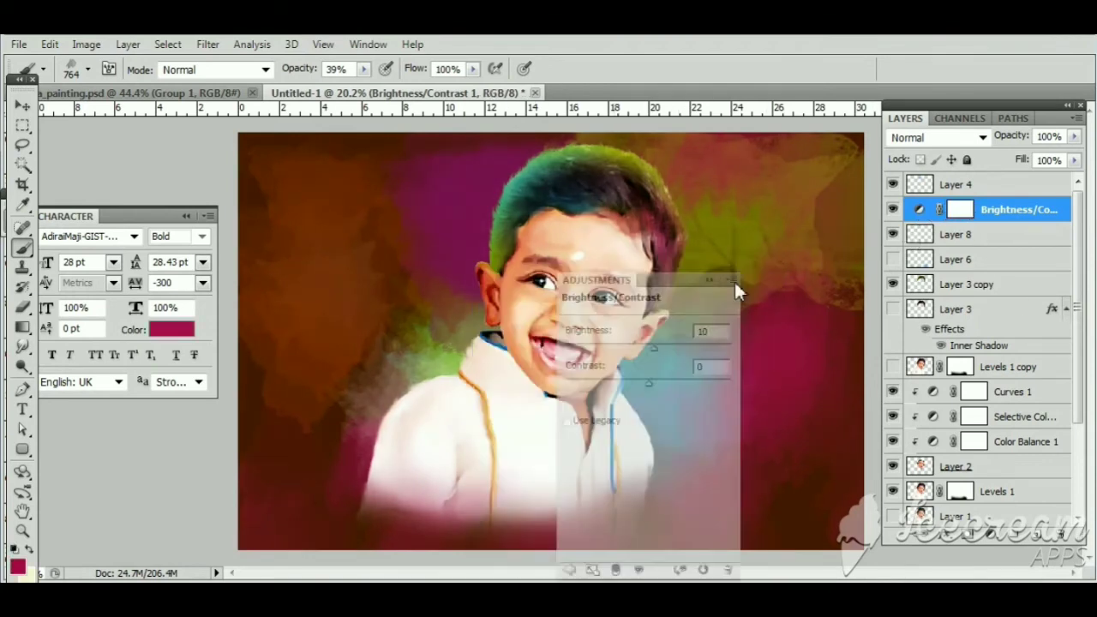
Add an Exposure adjustment layer with slight exposure and offset tweaks, then collapse the panel
left_click(963, 536)
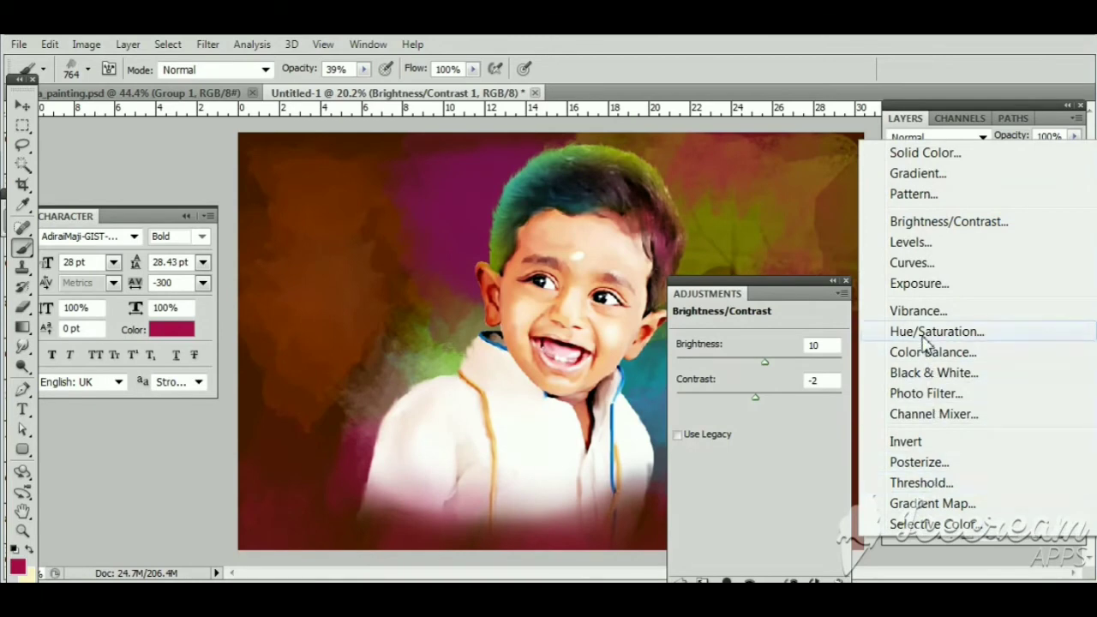
left_click(919, 282)
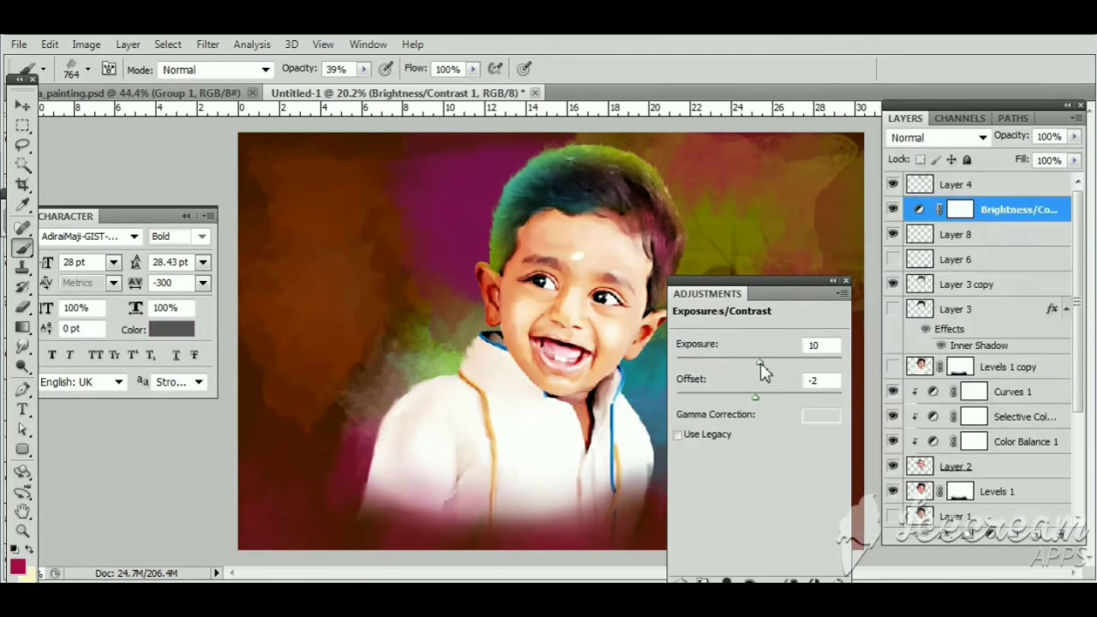
left_click_drag(760, 362, 751, 405)
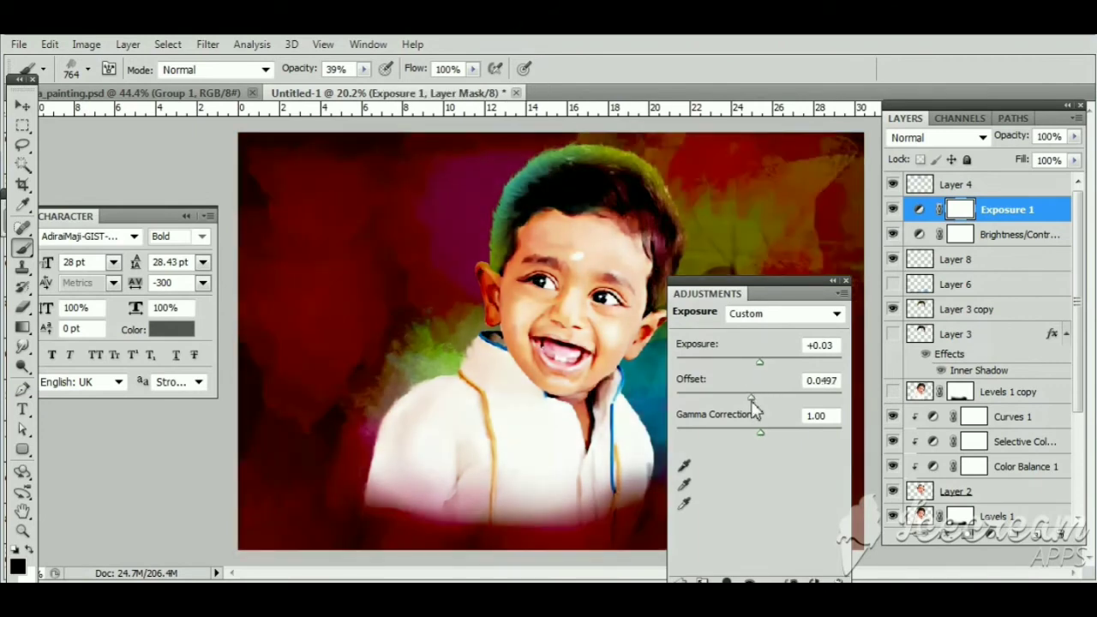
left_click(832, 281)
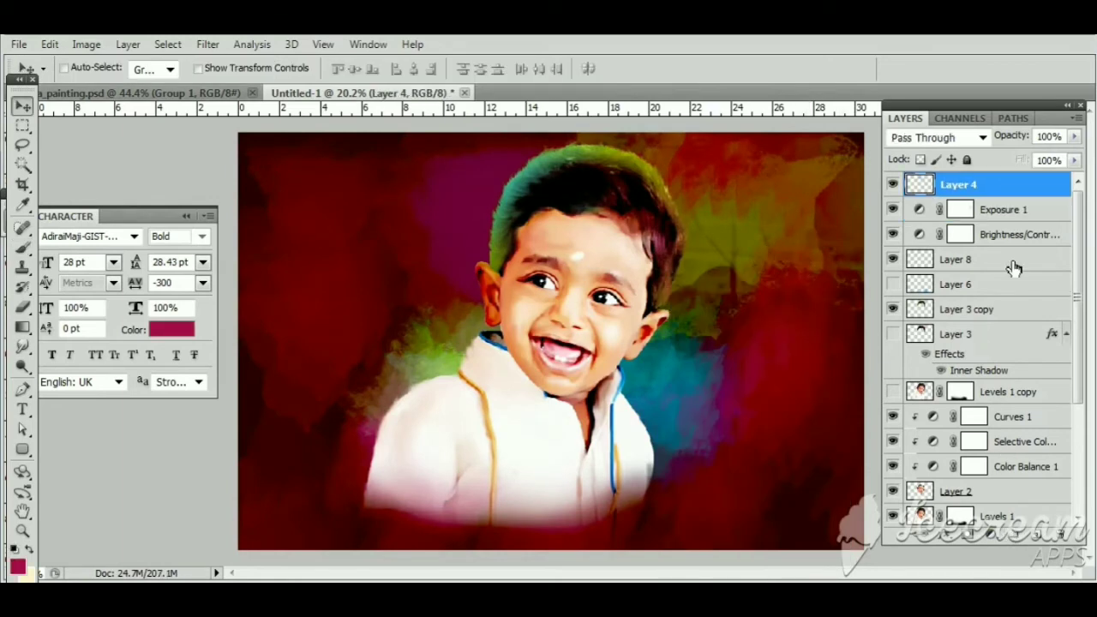
Duplicate the Background layer into a Background copy
scroll(979, 454, "down", 3)
scroll(980, 454, "down", 2)
left_click(968, 514)
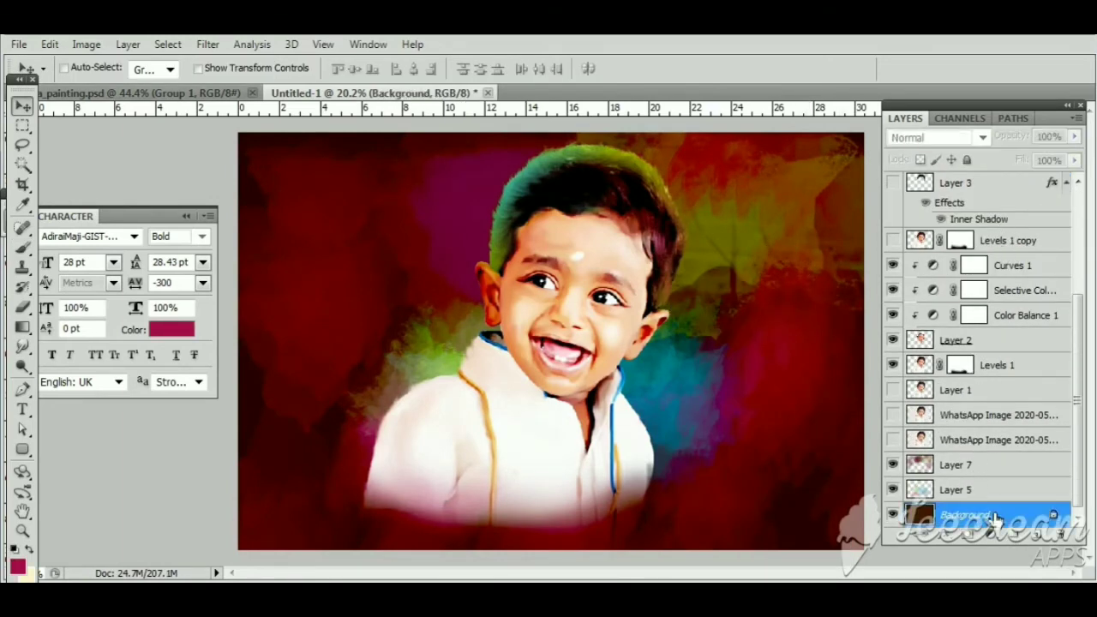
right_click(994, 515)
left_click(972, 383)
key("Return")
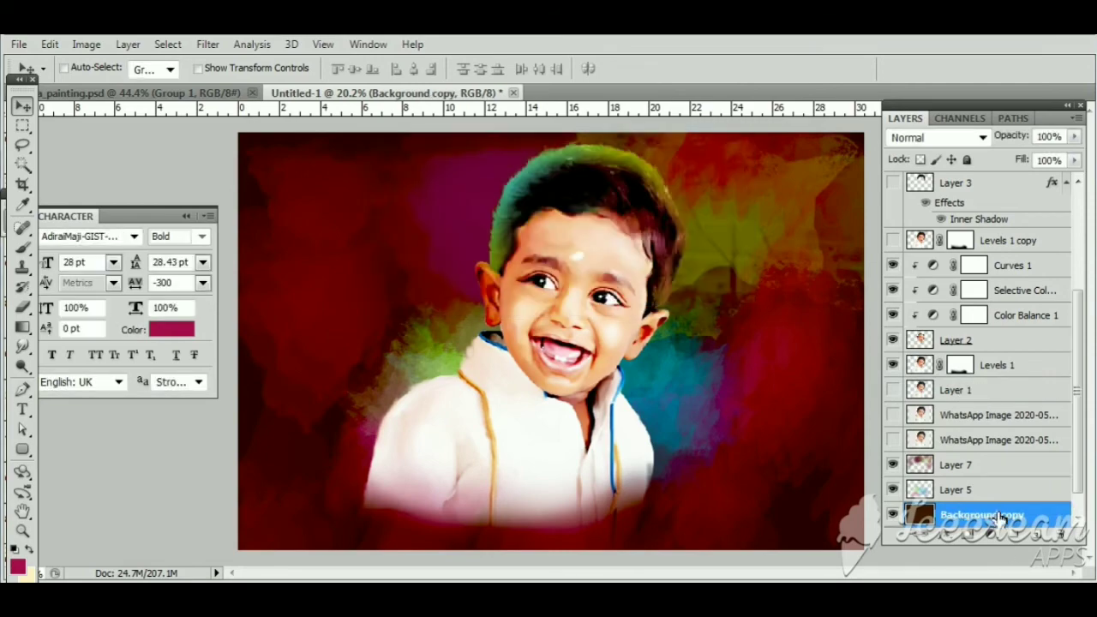
Group the painting layers together into Group 1
scroll(977, 279, "up", 5)
left_click(966, 204, "shift")
key("ctrl+g")
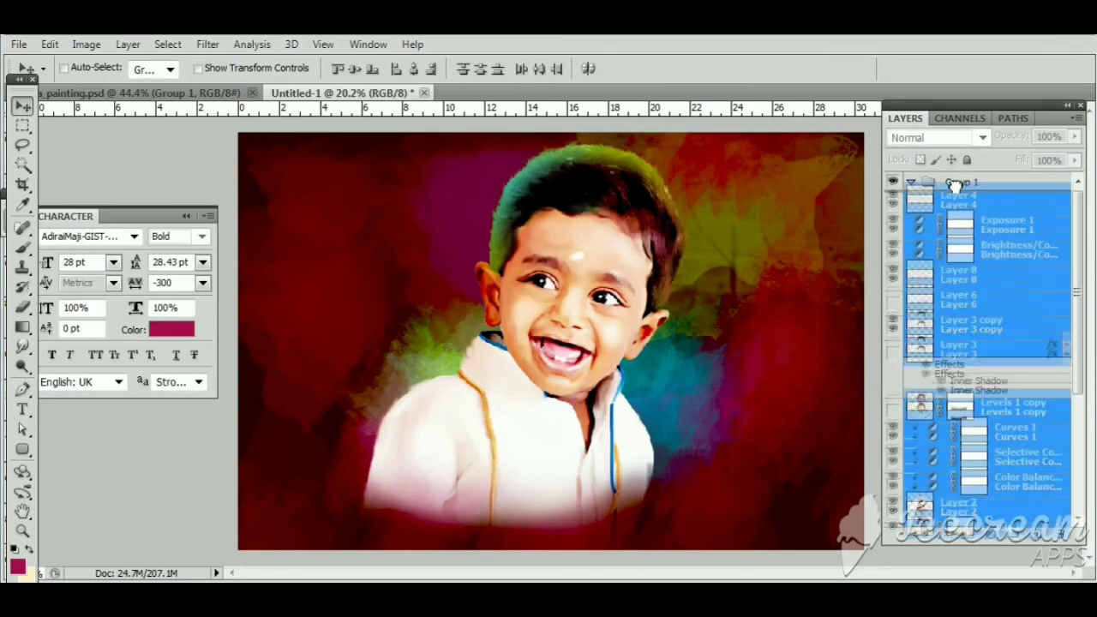
Expand Group 1 and move the WhatsApp photo layer down to sit just above Background
left_click(910, 181)
left_click(913, 183)
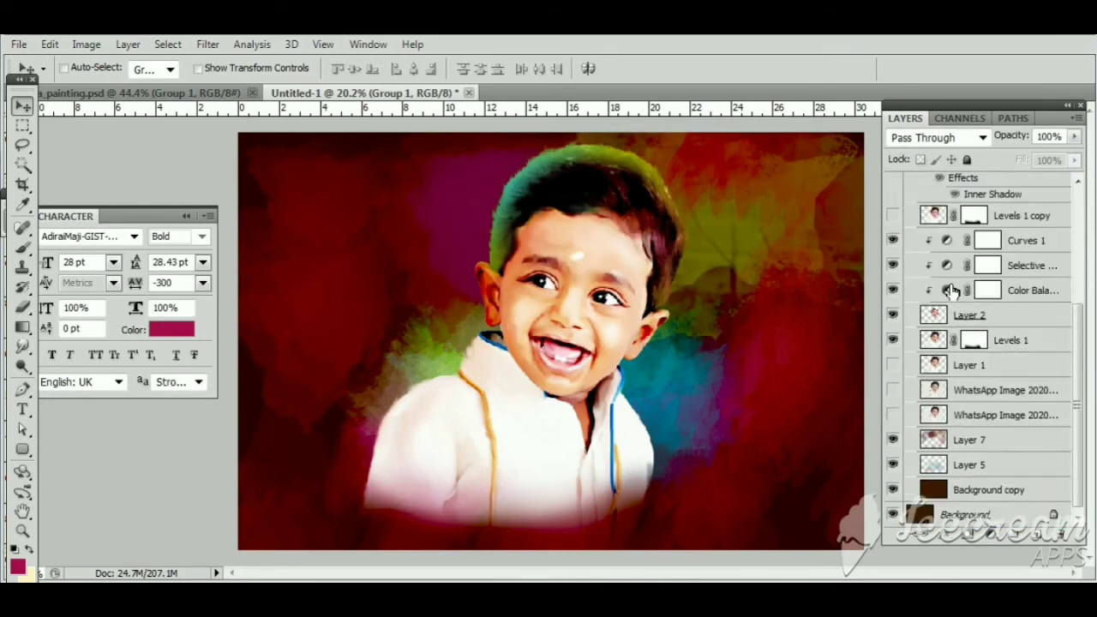
left_click_drag(971, 419, 983, 507)
scroll(942, 386, "up", 5)
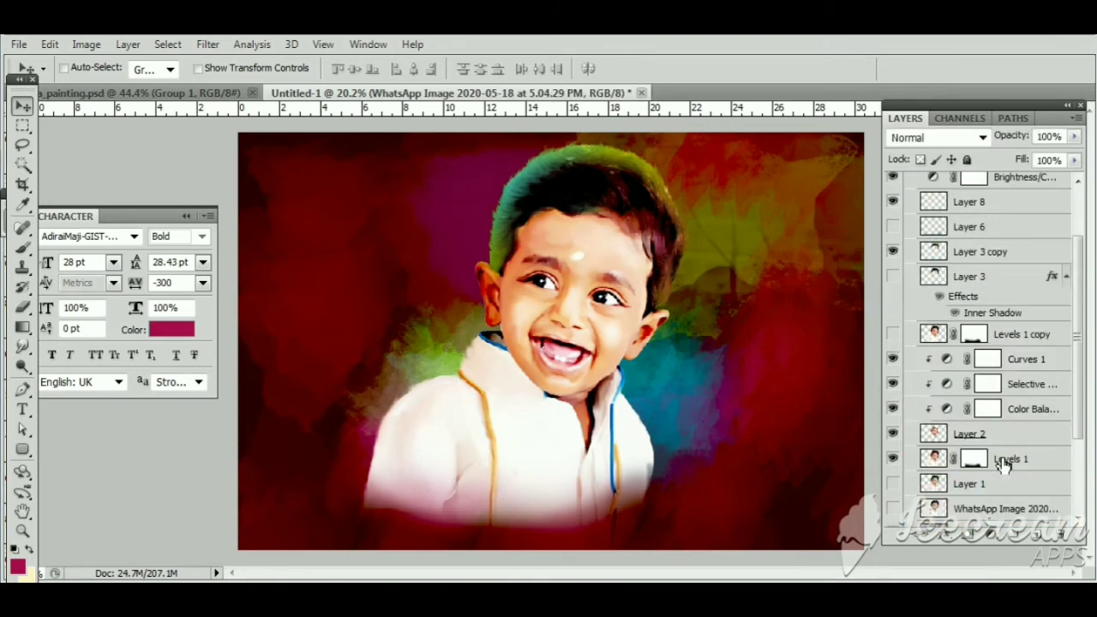
left_click(912, 185)
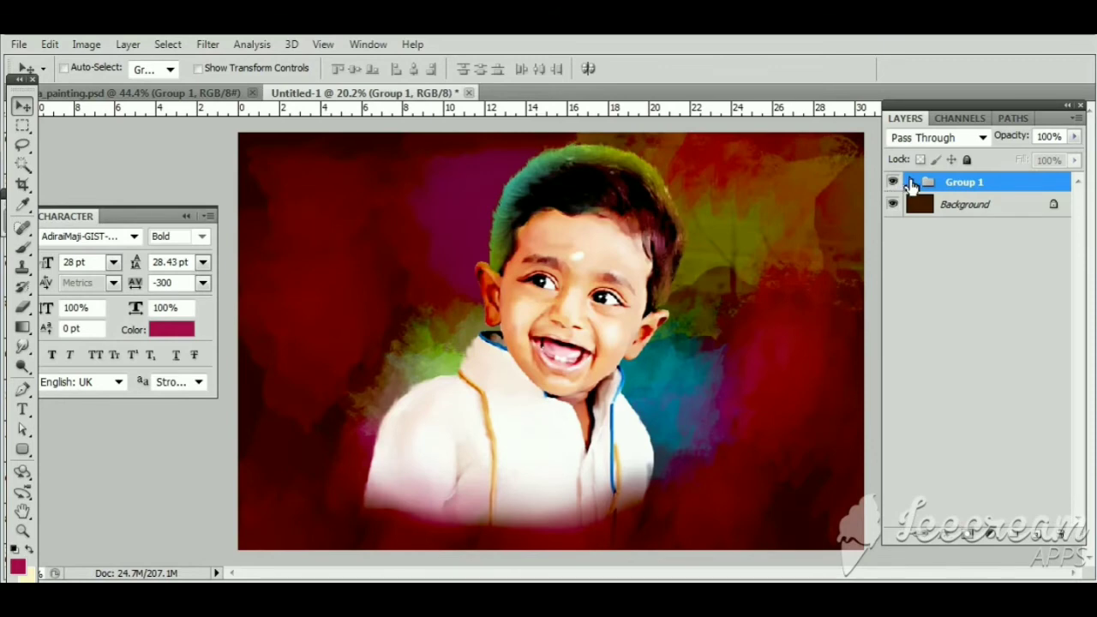
left_click(912, 184)
scroll(960, 309, "down", 5)
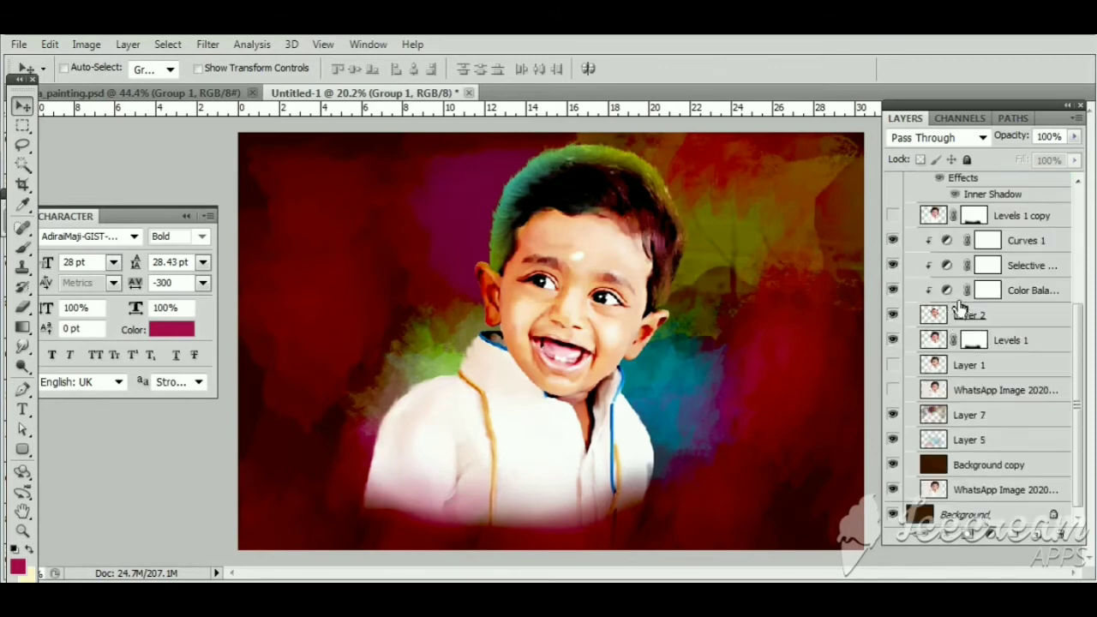
left_click(973, 491)
scroll(985, 462, "up", 5)
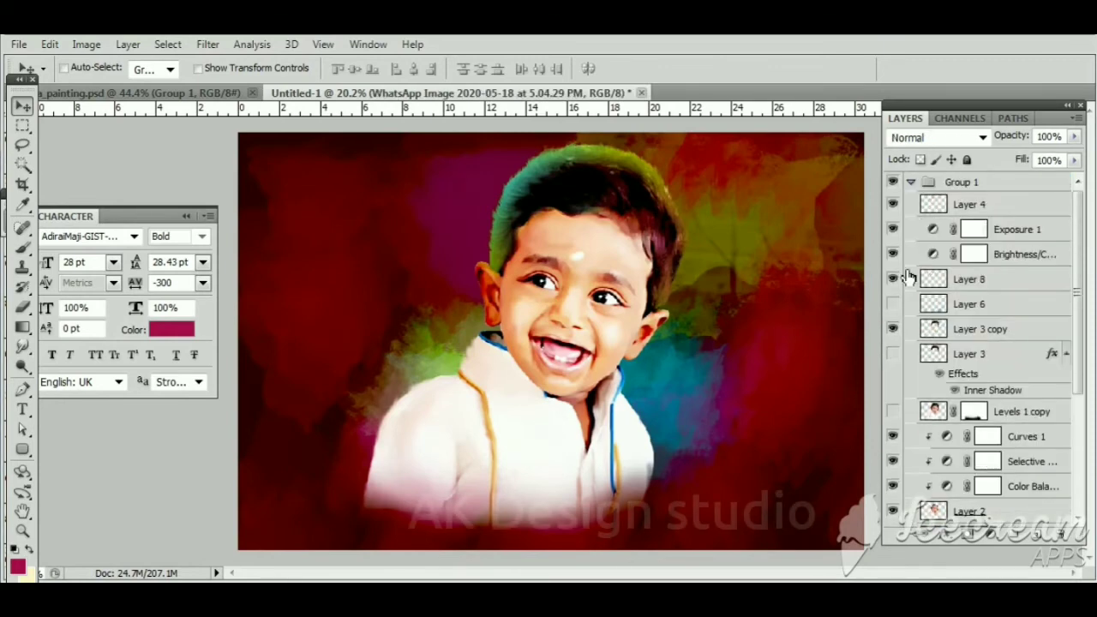
left_click(911, 184)
left_click(892, 183)
left_click(892, 183)
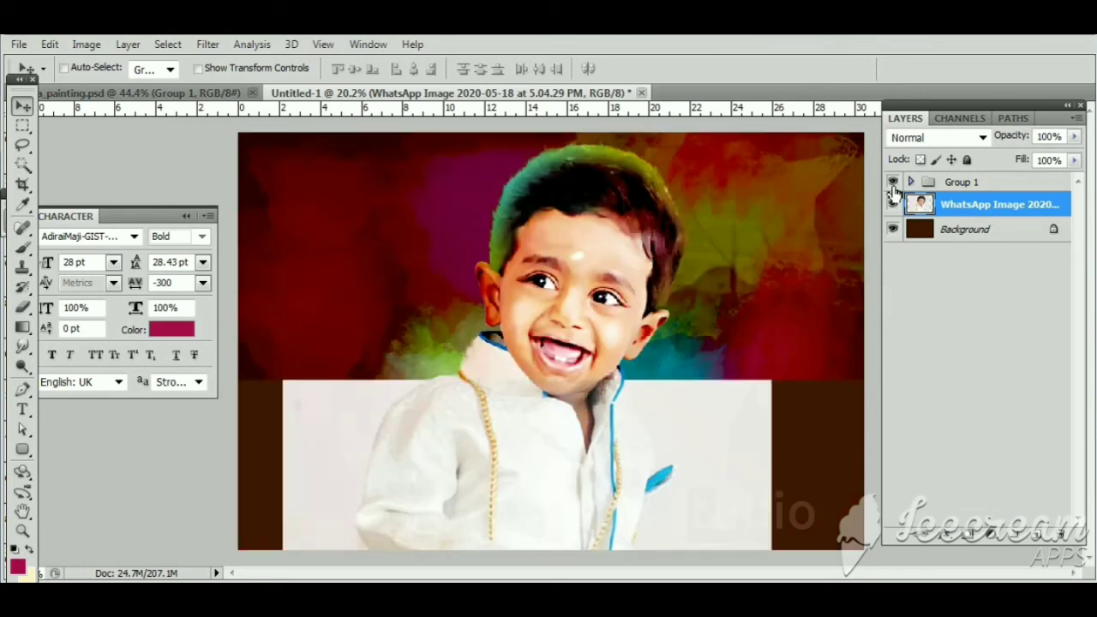
left_click(892, 183)
left_click(892, 183)
left_click(910, 183)
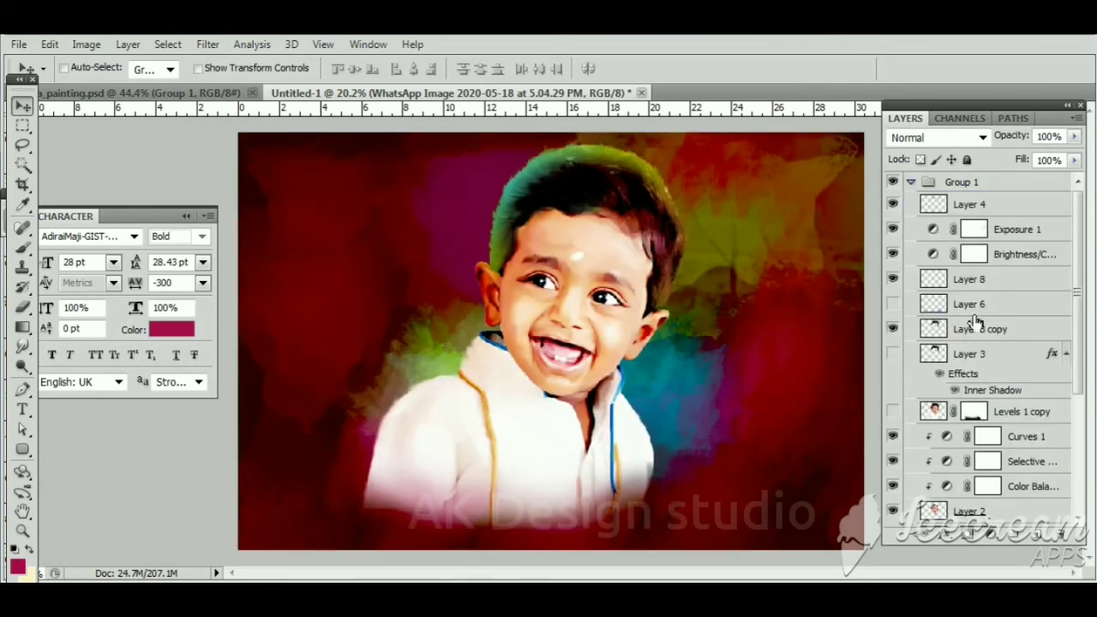
scroll(969, 428, "down", 5)
scroll(949, 343, "up", 2)
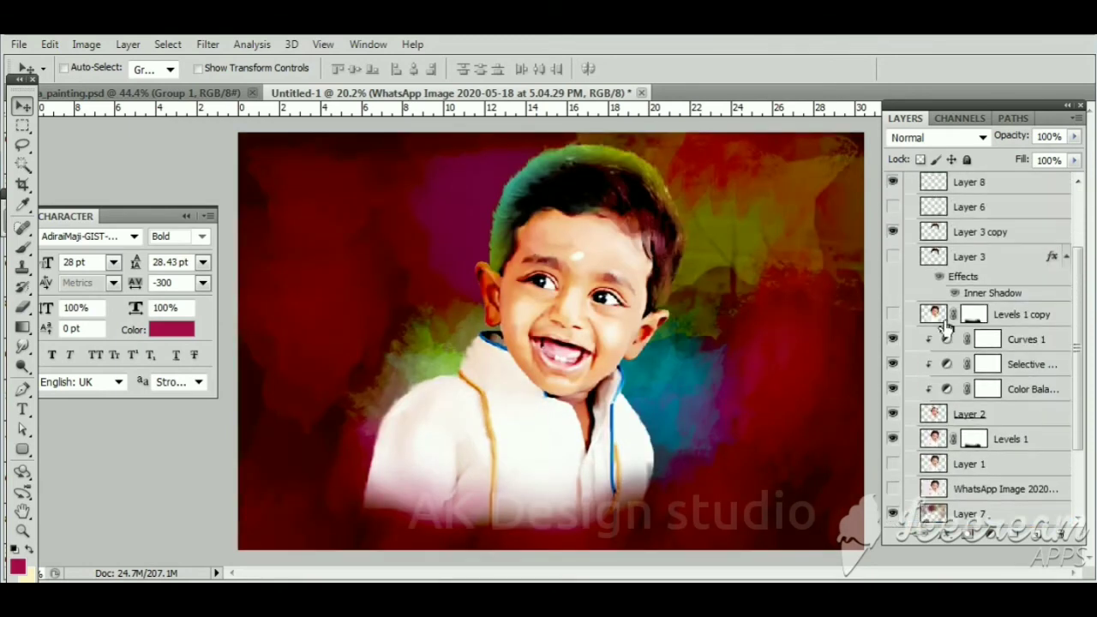
left_click(966, 231)
scroll(574, 180, "up", 2)
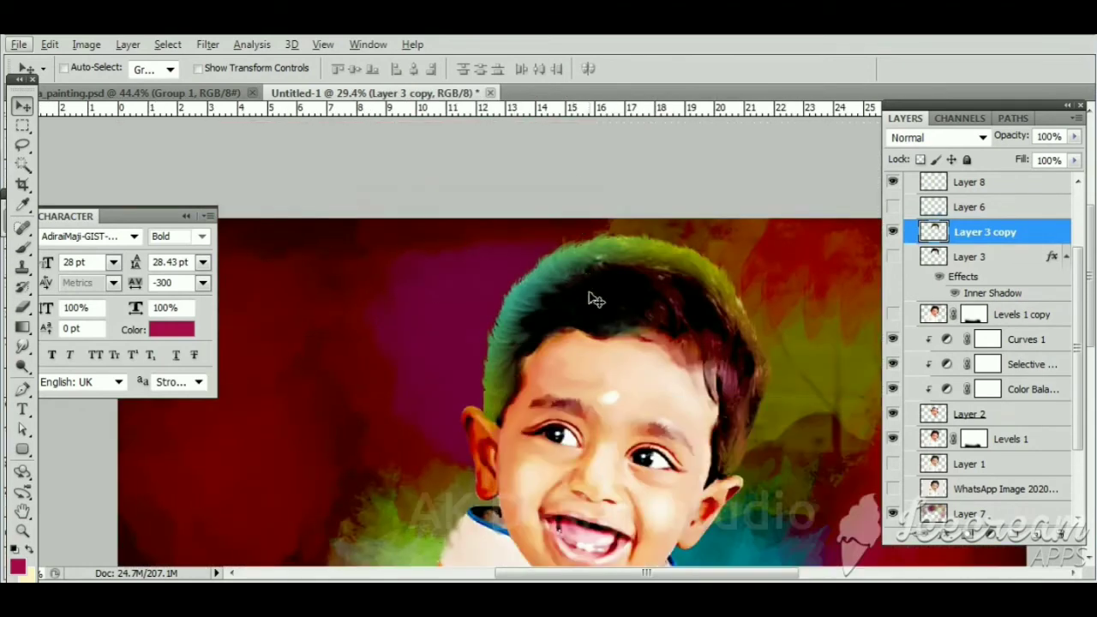
scroll(596, 300, "up", 1)
scroll(592, 299, "up", 1)
Draw a Pen path segment over the hair, then step backward twice to remove it
left_click(22, 388)
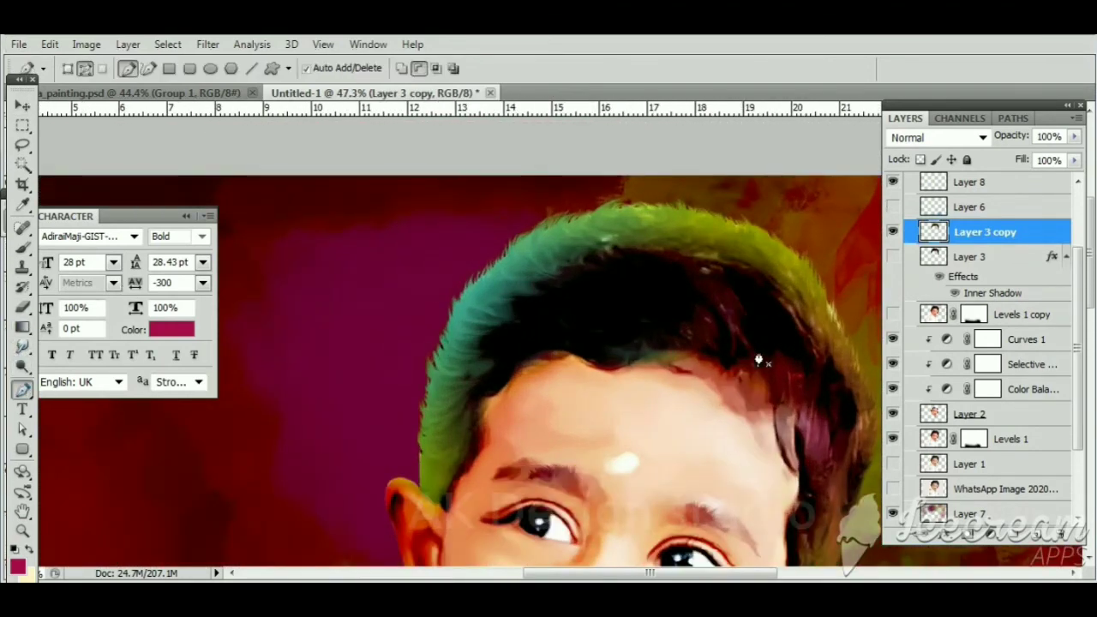
left_click_drag(613, 227, 619, 177)
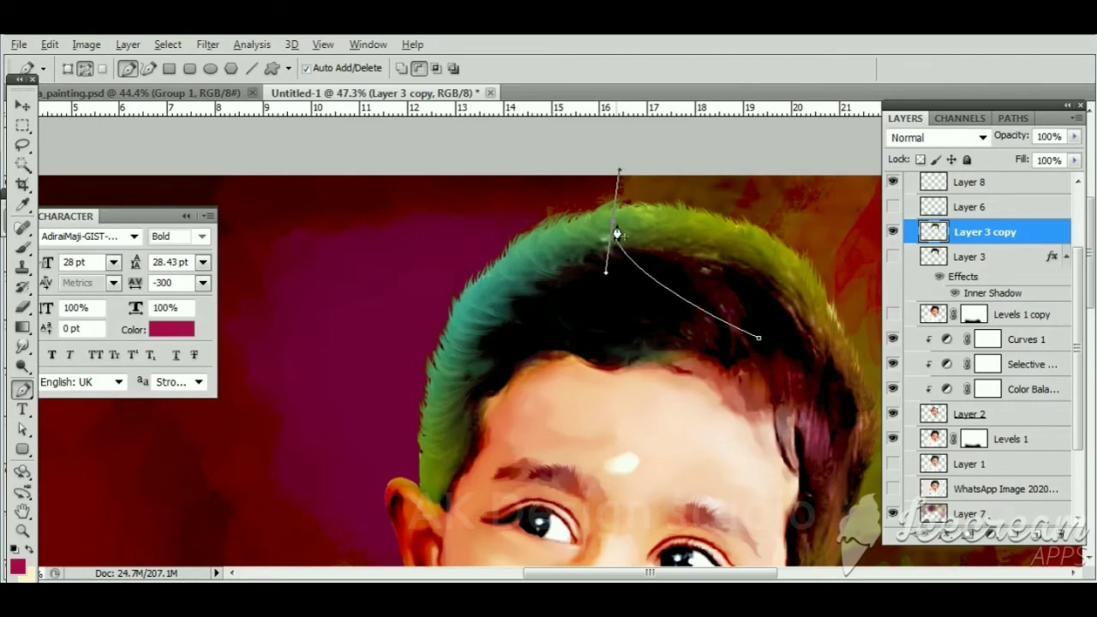
left_click(50, 44)
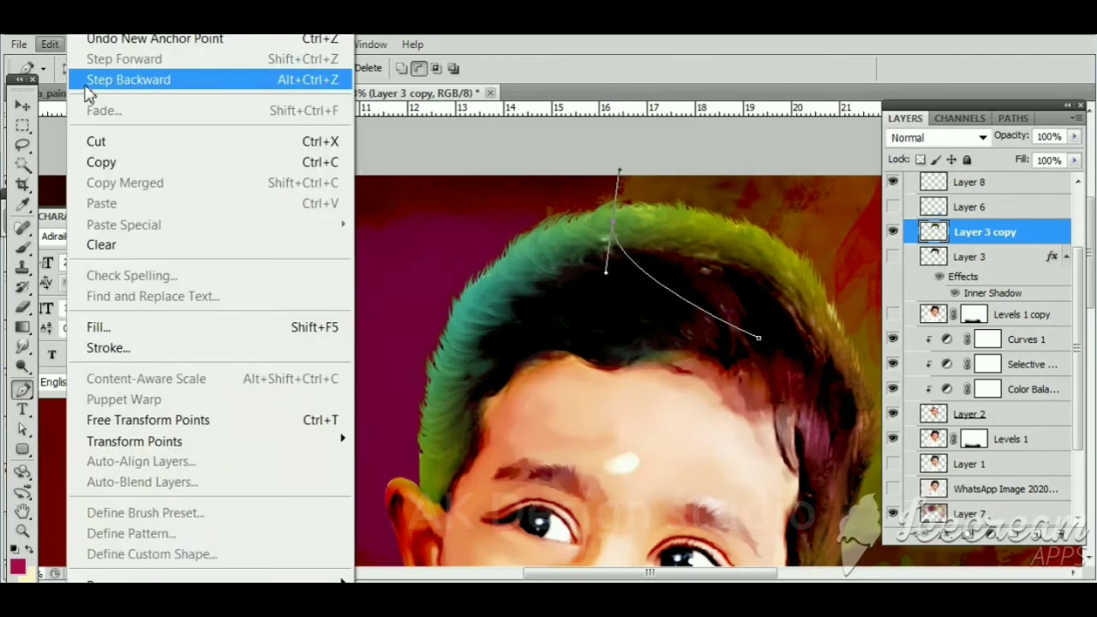
left_click(60, 78)
left_click(49, 44)
left_click(60, 78)
With the Freeform Pen, trace several curved hair-strand paths along the hairline
left_click(22, 389, "alt")
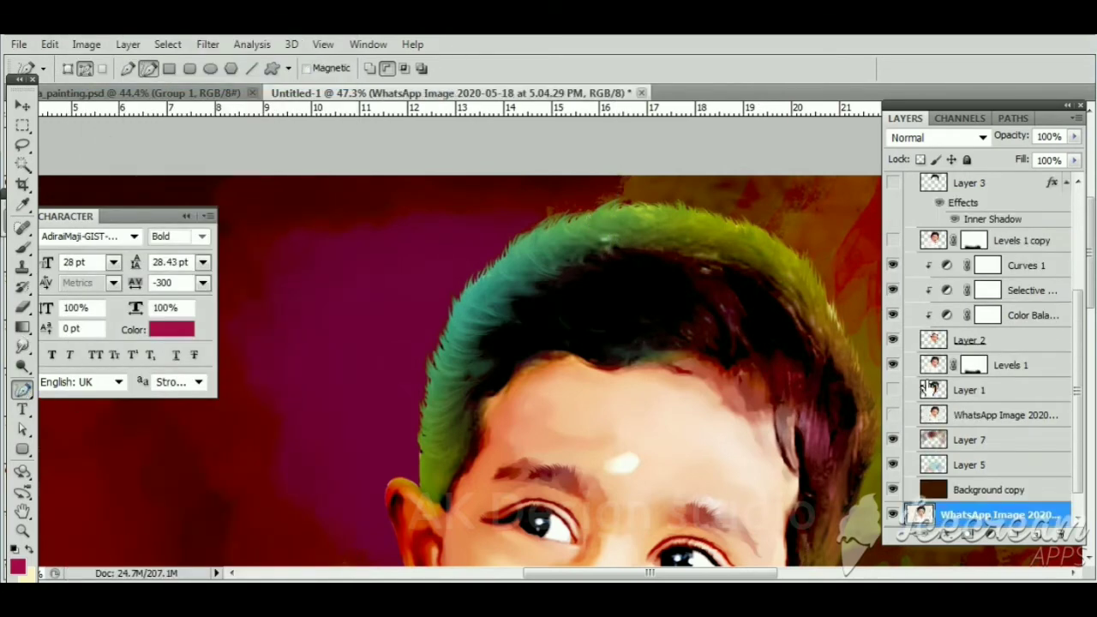
mouse_move(806, 373)
left_mouse_down()
mouse_move(647, 246)
mouse_move(724, 365)
left_mouse_up()
left_click_drag(565, 246, 656, 360)
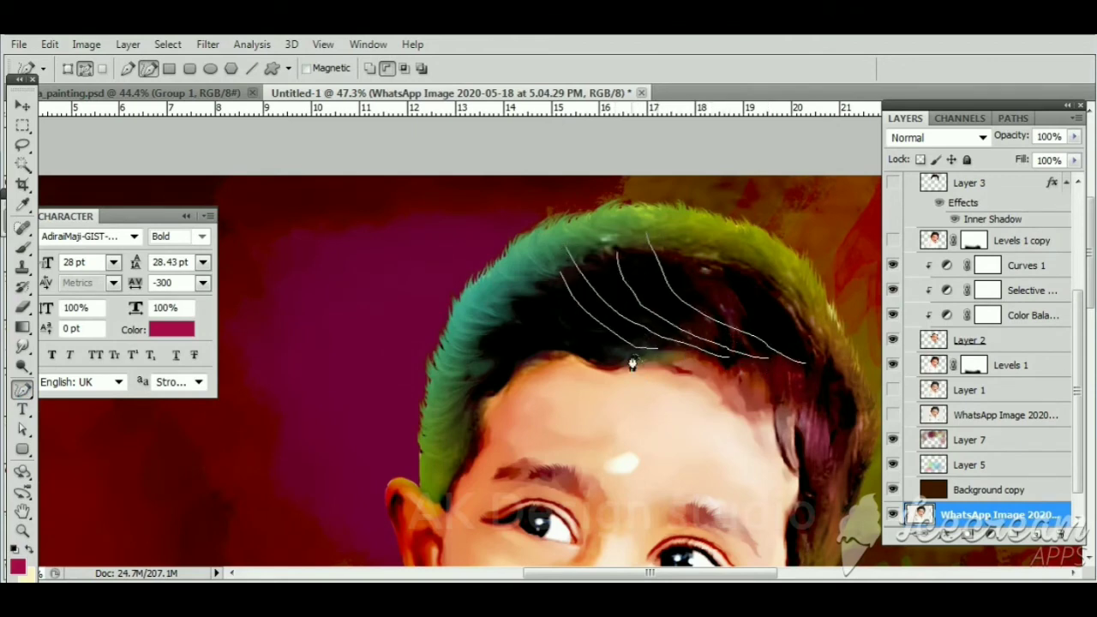
left_click_drag(535, 261, 579, 350)
left_click_drag(513, 276, 549, 351)
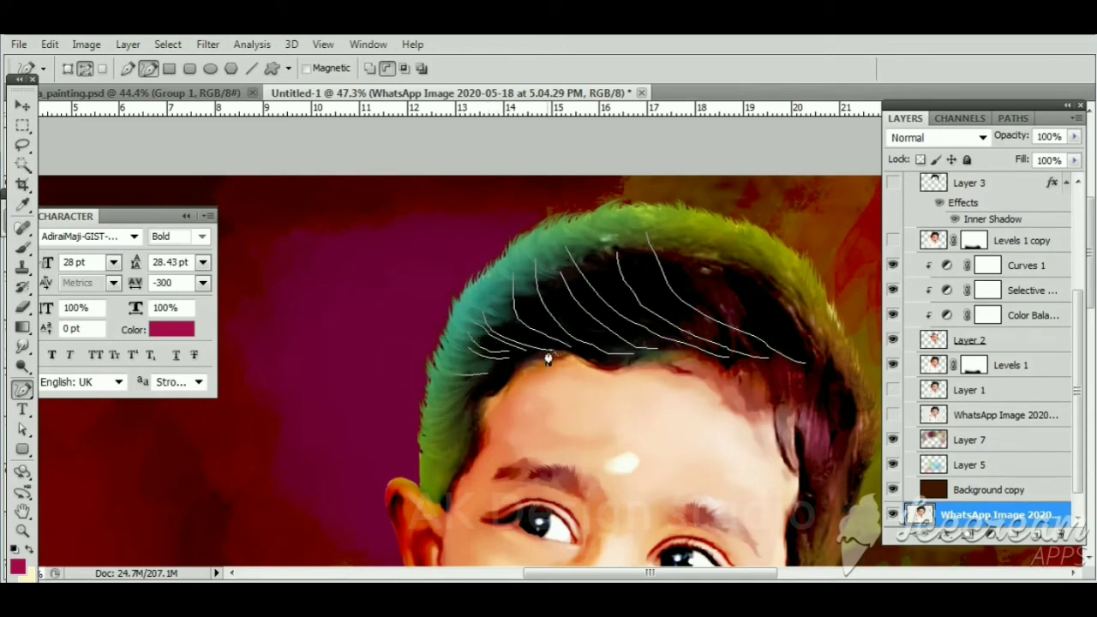
left_click_drag(556, 257, 612, 336)
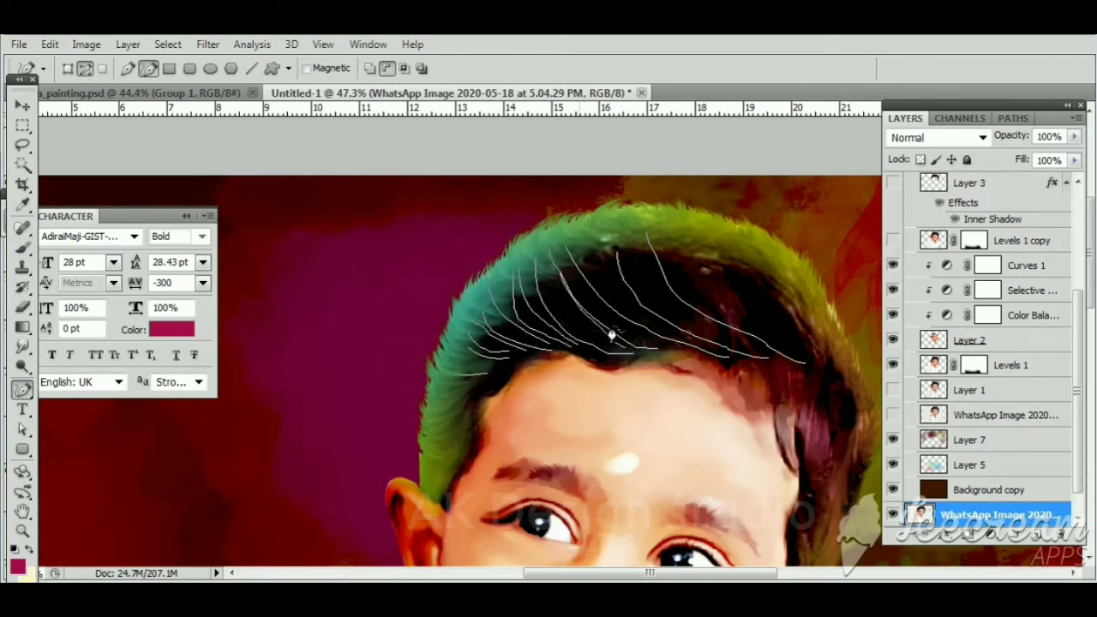
left_click_drag(685, 349, 604, 238)
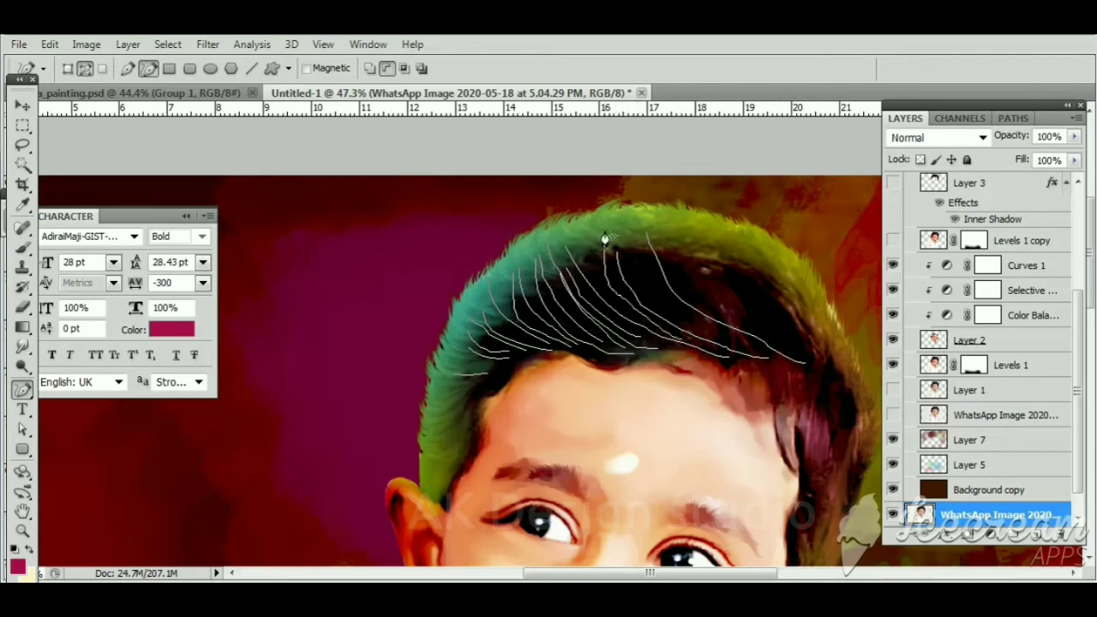
left_click_drag(749, 337, 682, 248)
Trace more strand paths running down the right side of the hair
scroll(742, 429, "right", 2)
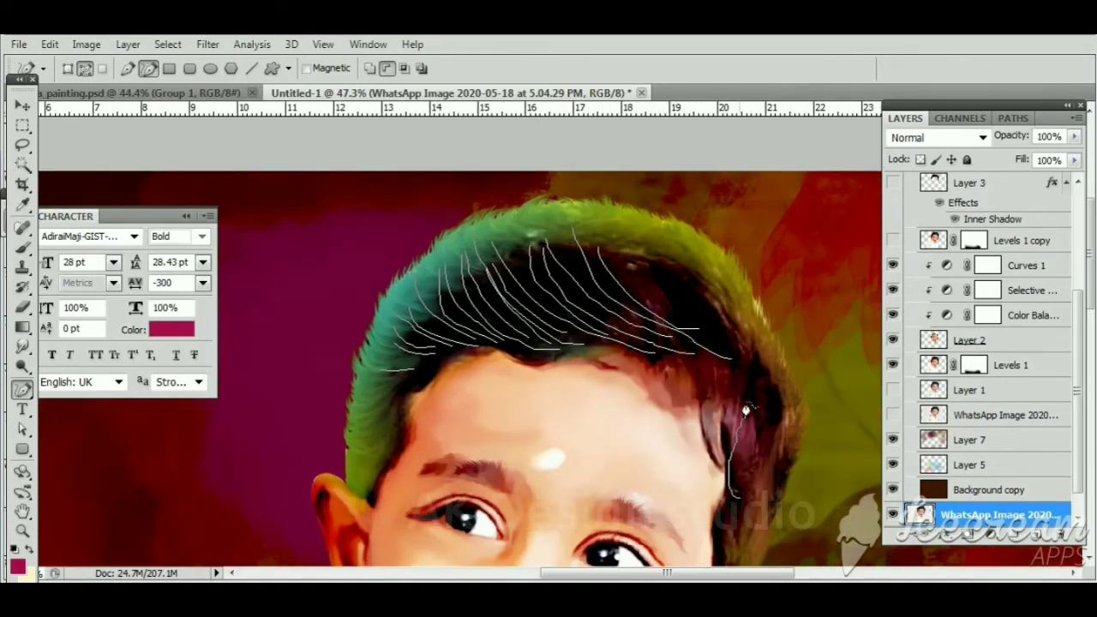
left_click_drag(746, 411, 718, 304)
mouse_move(748, 494)
left_mouse_down()
mouse_move(775, 336)
mouse_move(791, 374)
left_mouse_up()
scroll(771, 360, "down", 2)
left_click_drag(747, 429, 773, 308)
scroll(775, 346, "up", 1)
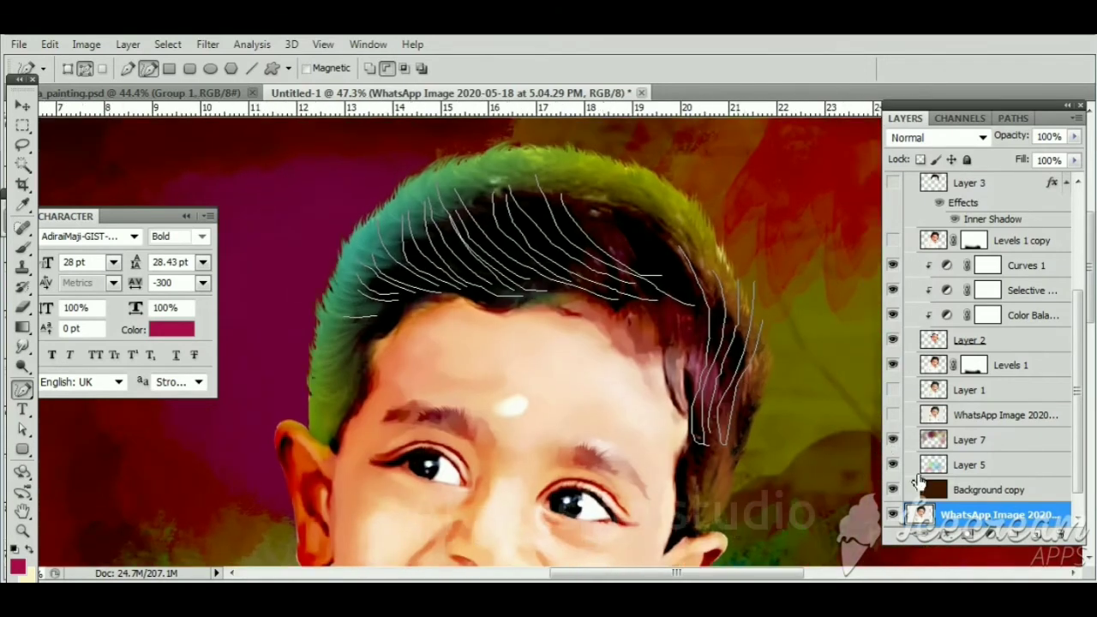
Choose a 3 px soft round brush with 0% hardness
left_click(22, 247)
left_click(76, 69)
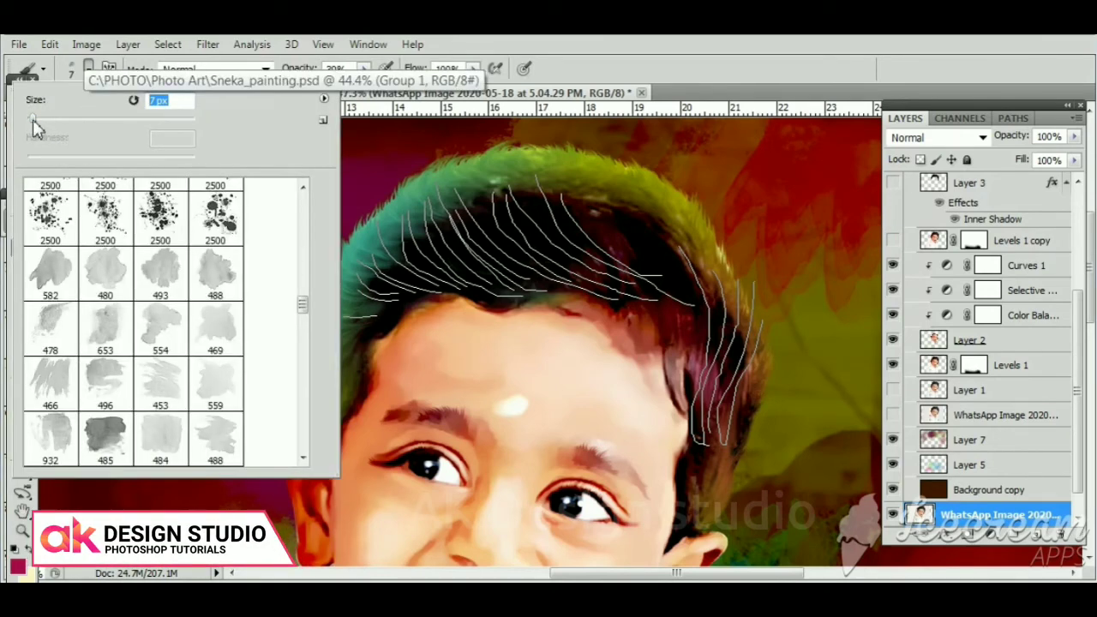
left_click_drag(304, 302, 303, 215)
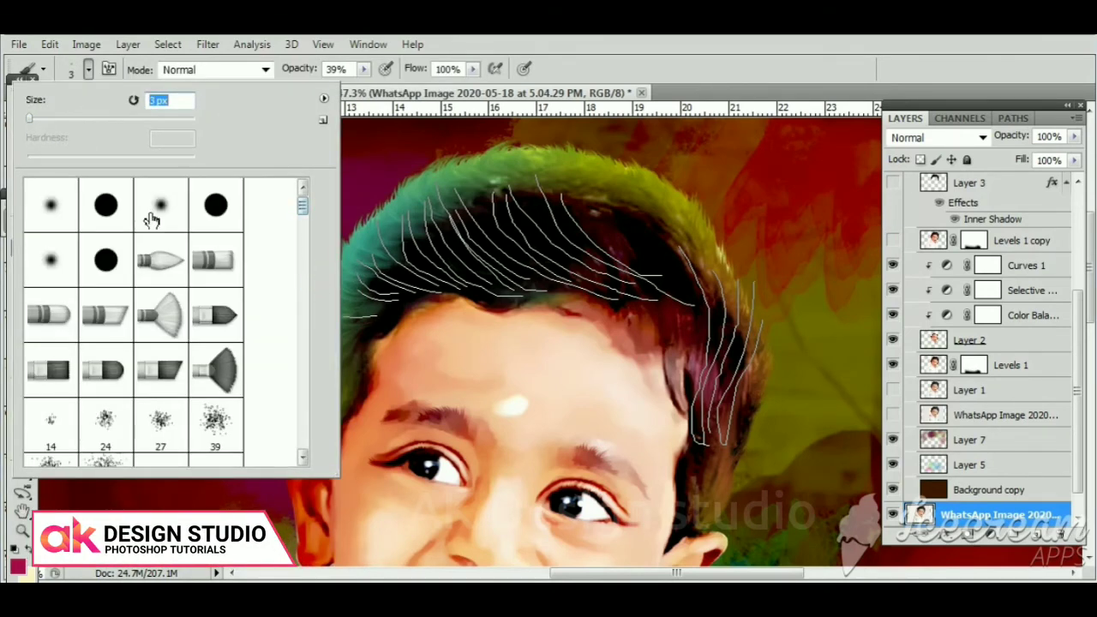
left_click(78, 217)
left_click(106, 204)
left_click(51, 205)
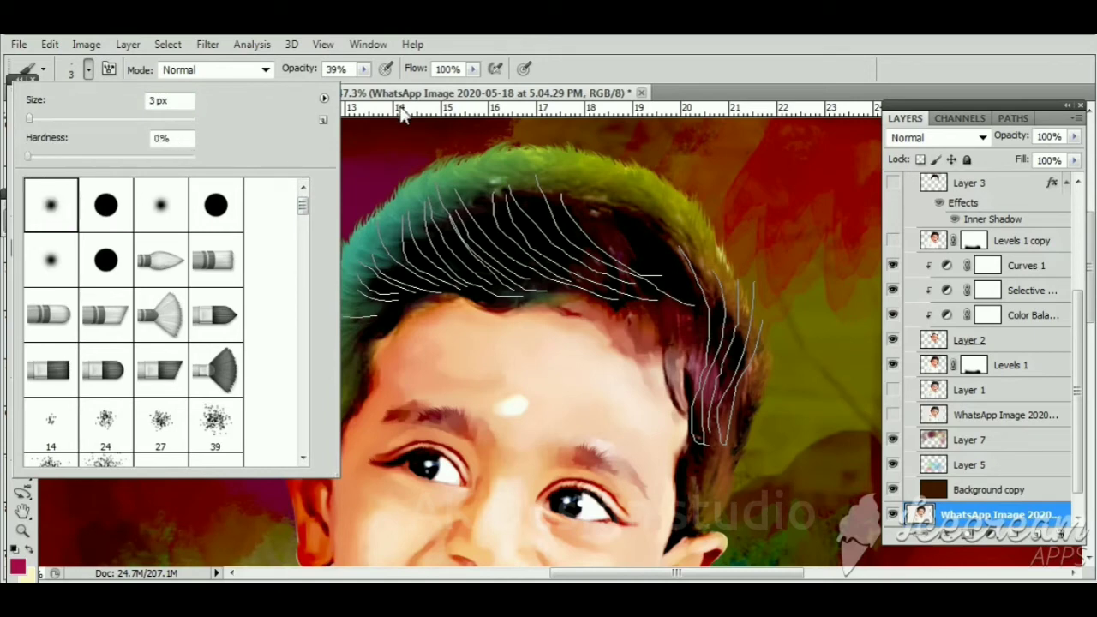
key("Return")
Stroke the hair-strand paths with the brush
key("p")
right_click(372, 274)
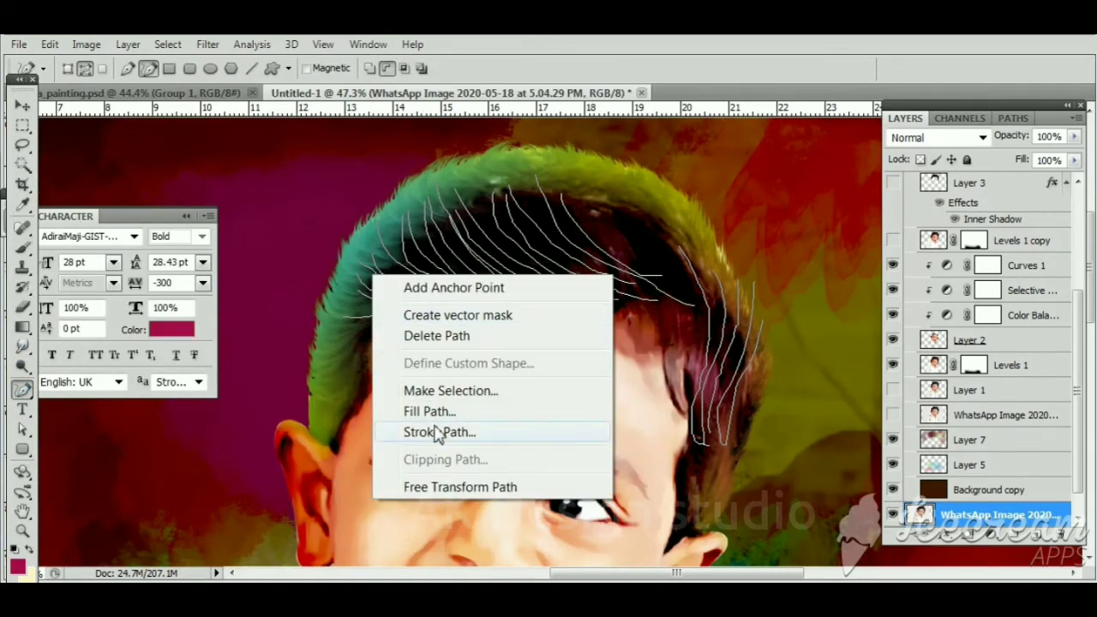
left_click(436, 431)
left_click(654, 210)
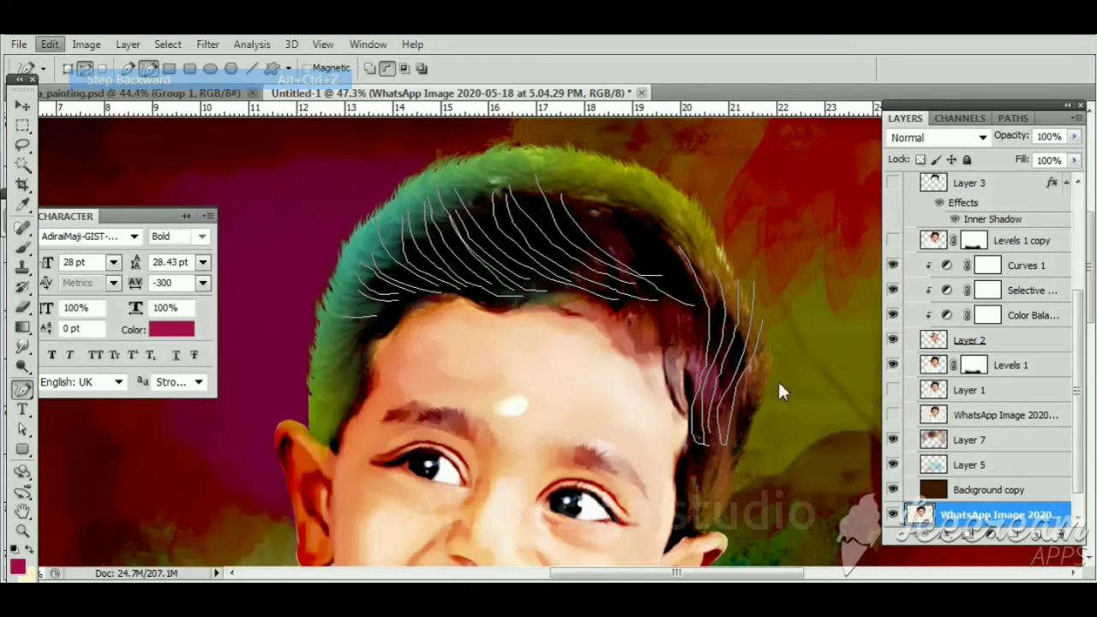
scroll(1008, 227, "up", 3)
scroll(1008, 227, "up", 2)
Create Layer 9 at the top of Group 1 and stroke the hair paths onto it
left_click(1045, 538)
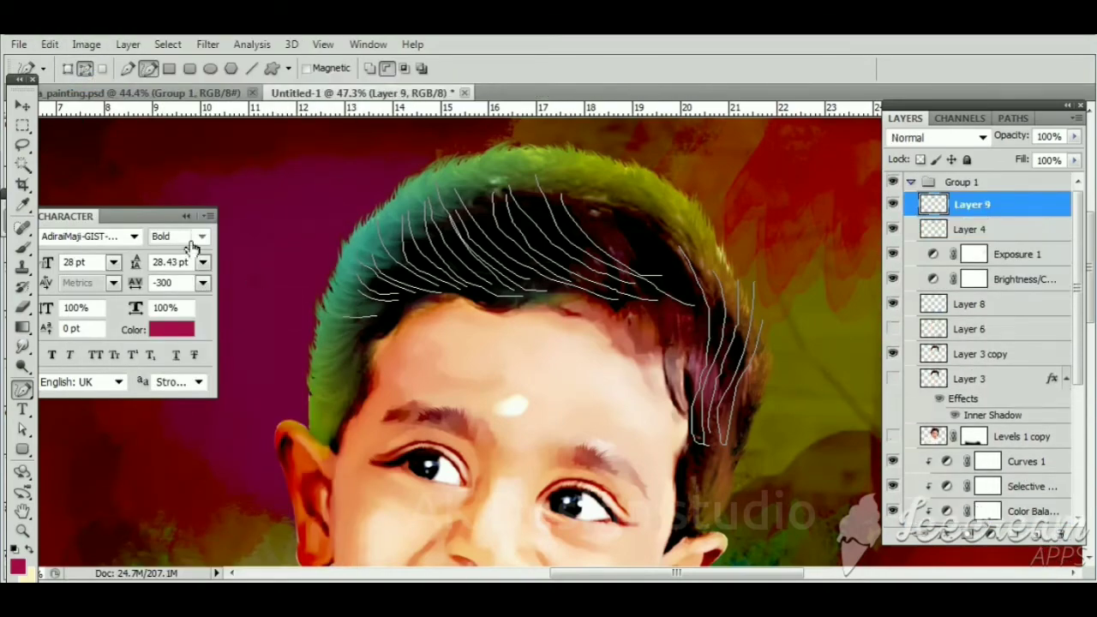
right_click(427, 265)
left_click(473, 419)
left_click(648, 210)
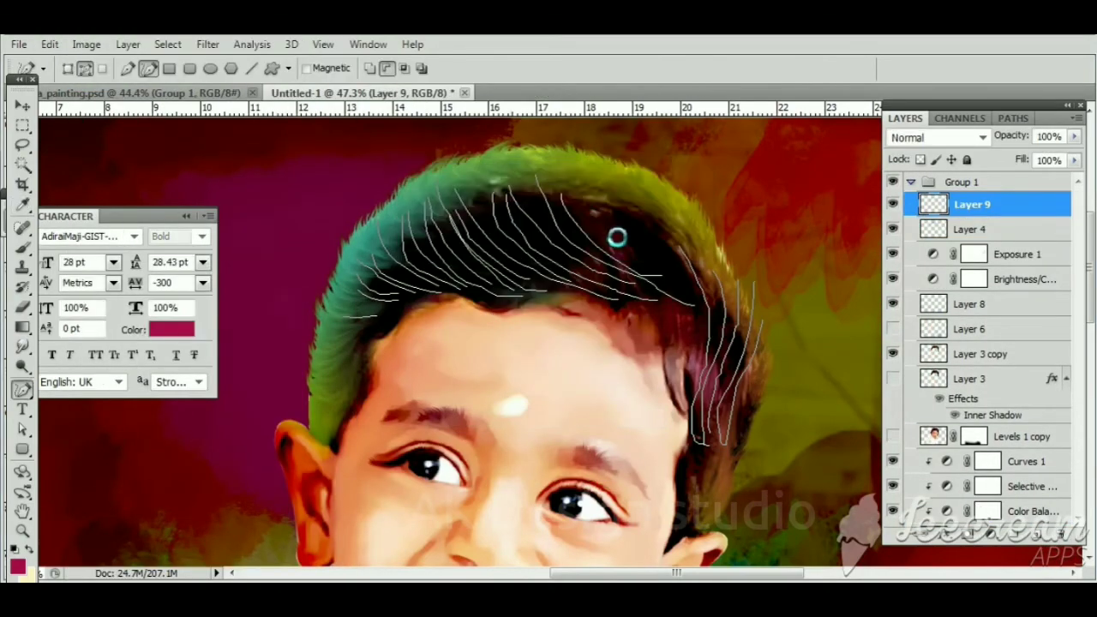
Recheck the brush presets, then stroke the hair paths with the brush again
left_click(23, 249)
right_click(445, 201)
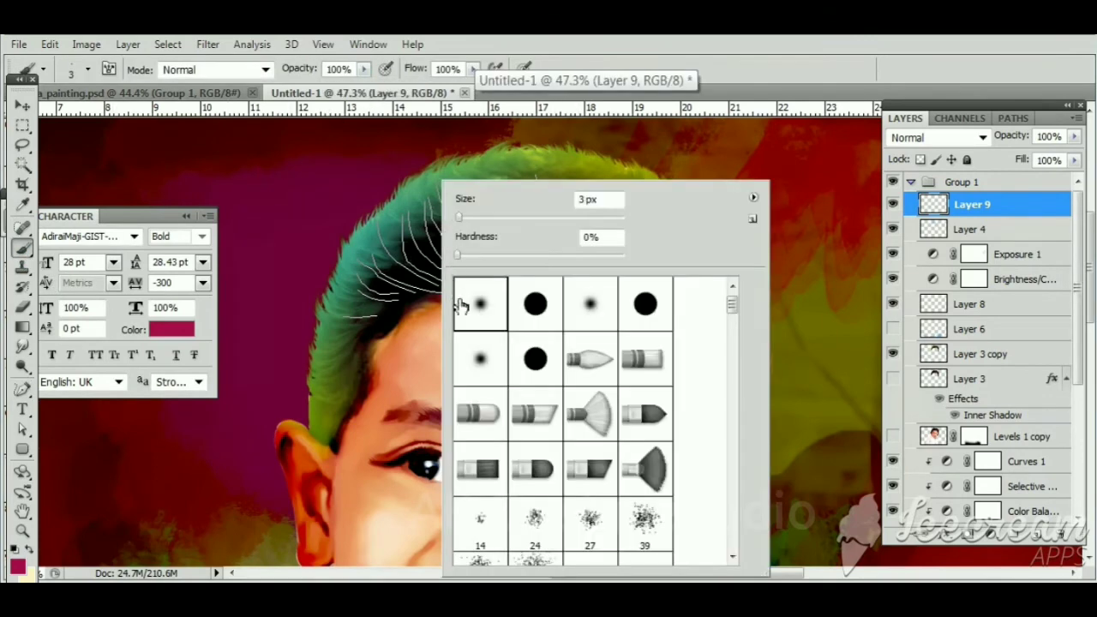
left_click(752, 197)
left_click(728, 167)
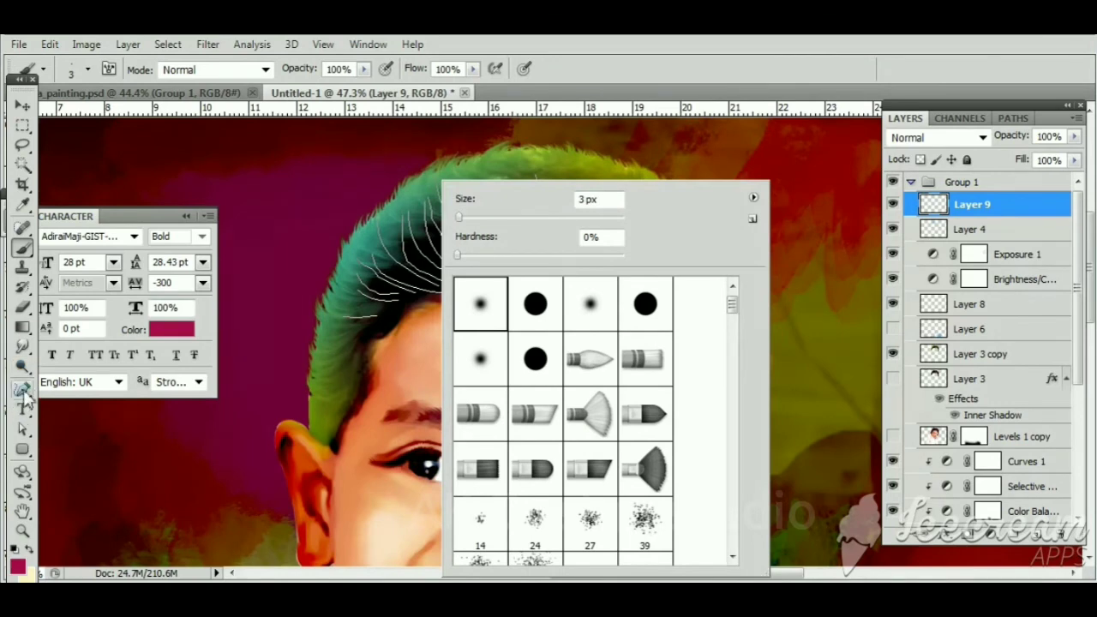
left_click(26, 395)
right_click(442, 249)
left_click(492, 404)
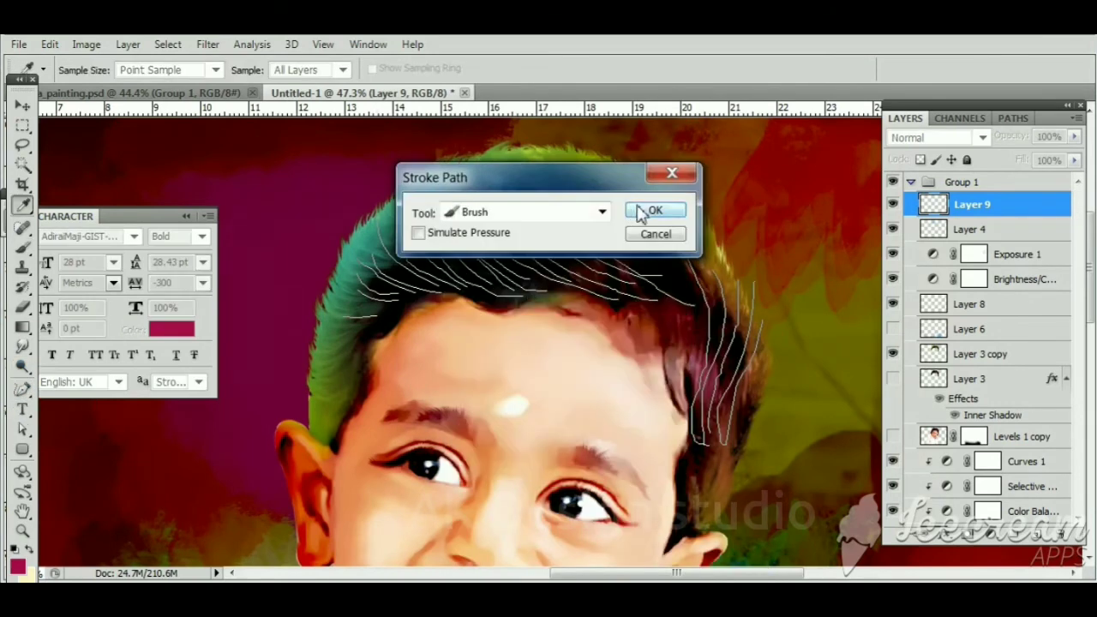
left_click(640, 215)
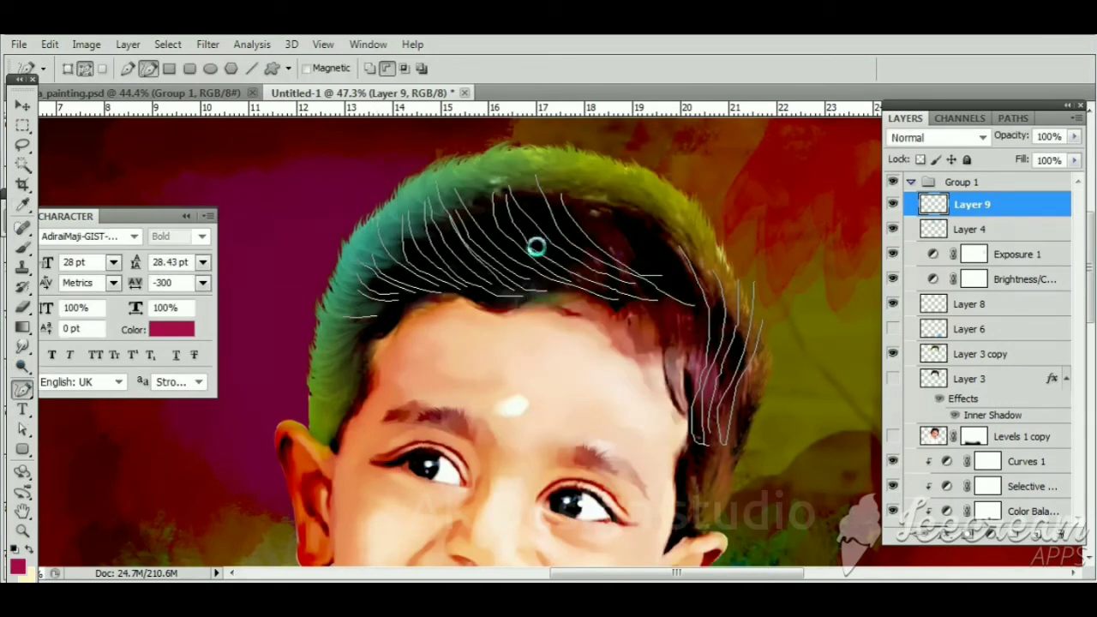
Convert the hair paths to a selection, then deselect it
left_click(22, 105)
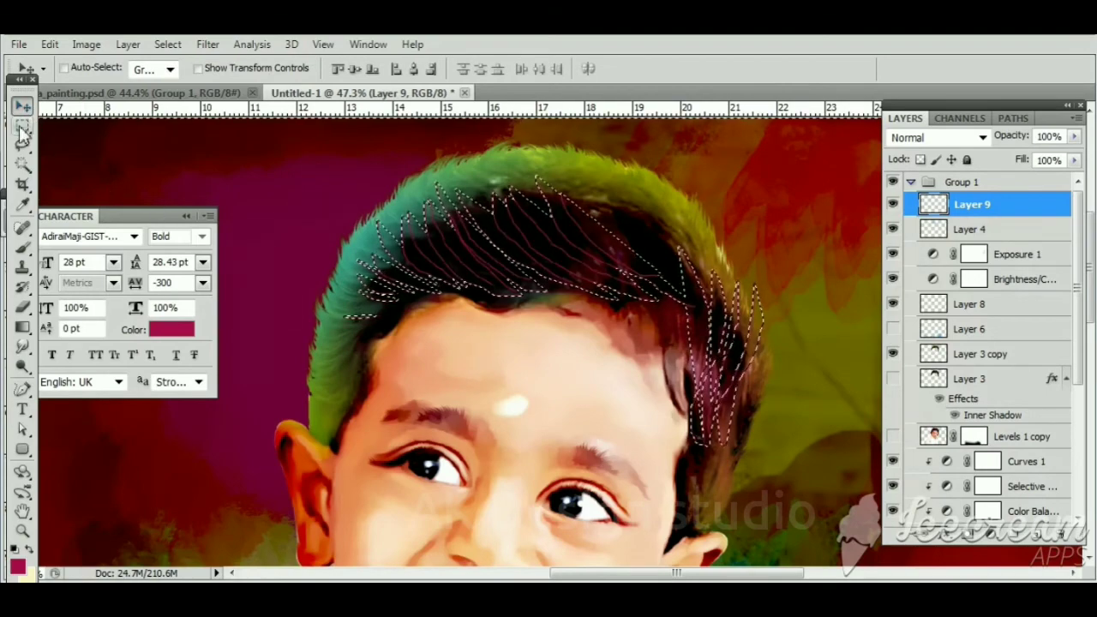
left_click(22, 125)
right_click(472, 215)
left_click(492, 223)
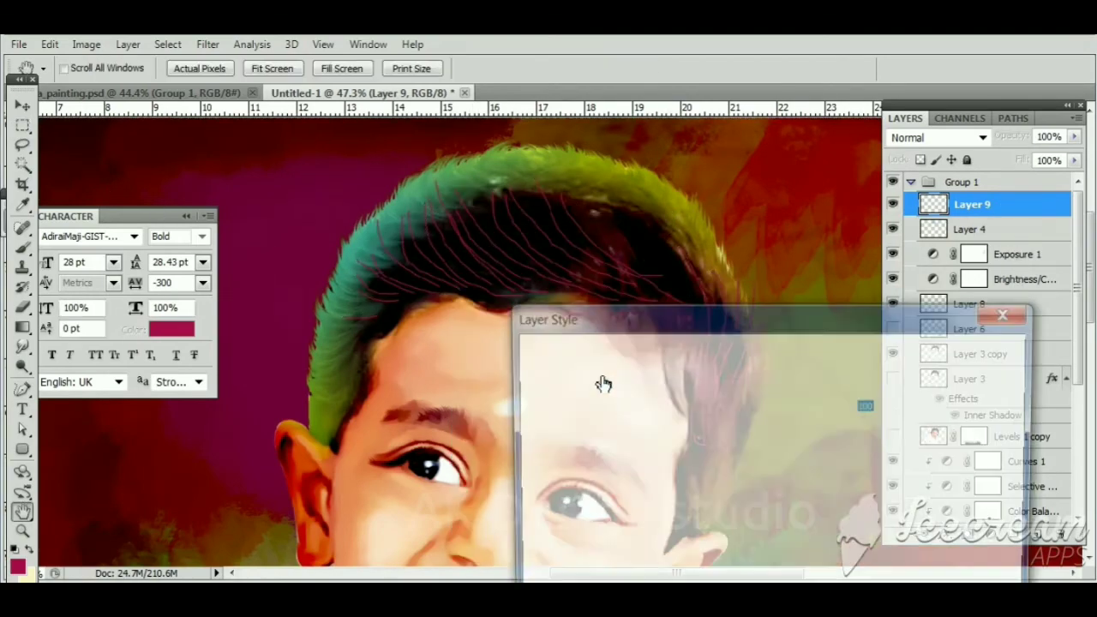
Add a Gradient Overlay to Layer 9 and set the right gradient stop to cyan
left_click(579, 563)
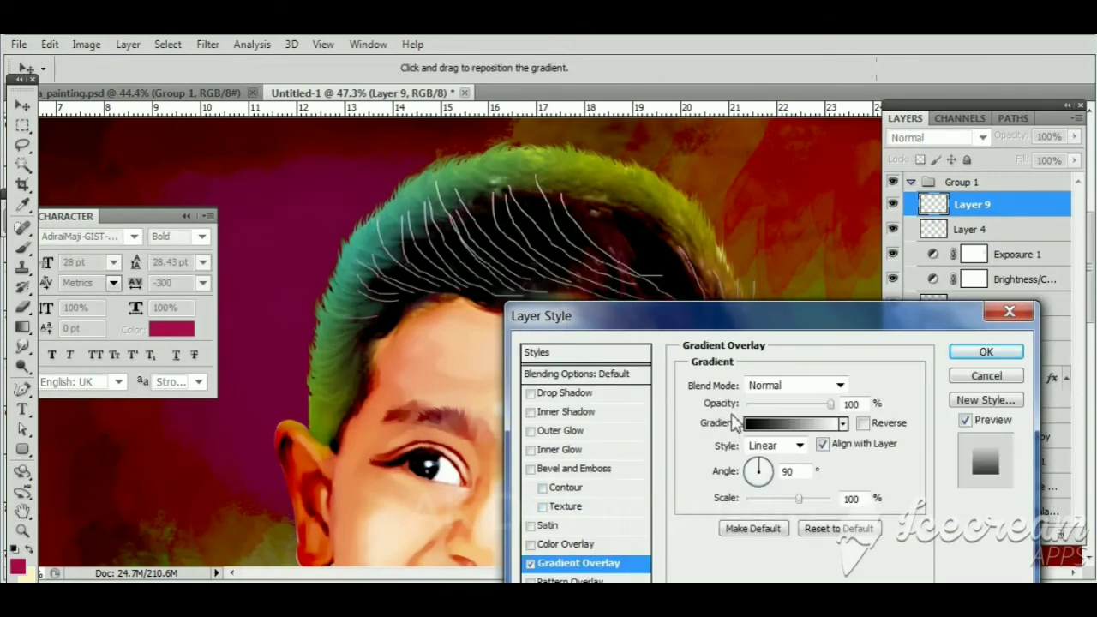
left_click(754, 424)
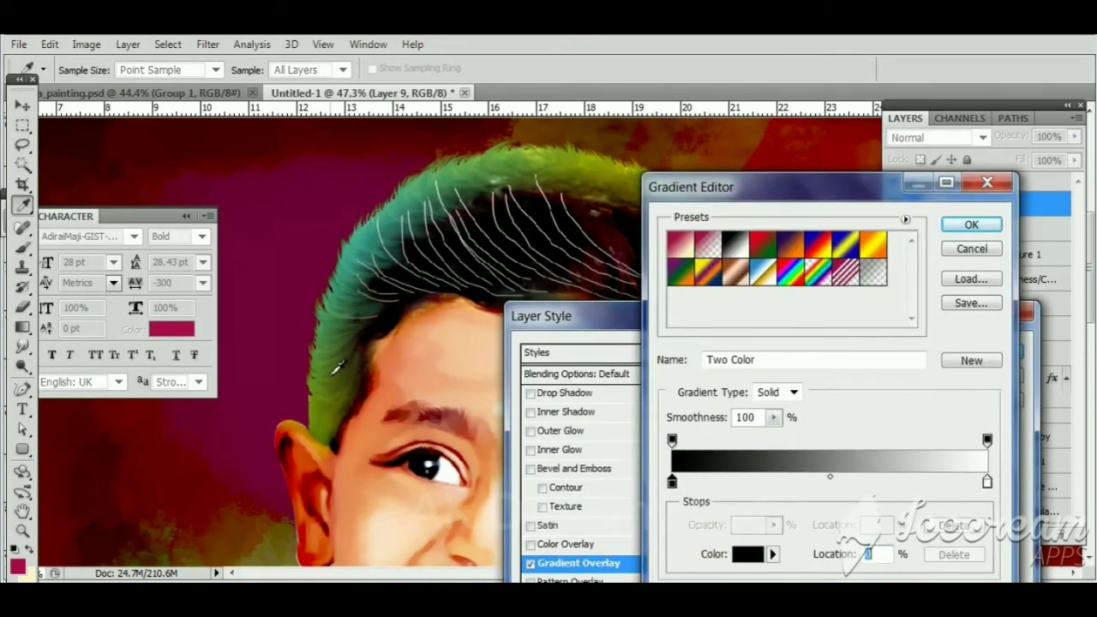
left_click(335, 368)
double_click(987, 483)
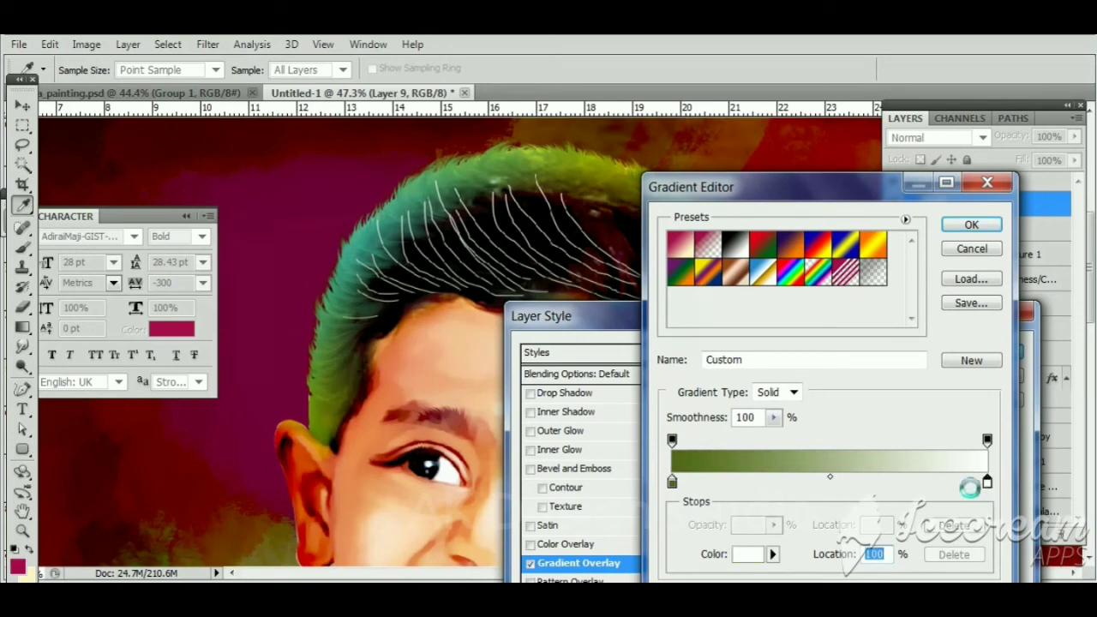
left_click_drag(951, 480, 951, 456)
left_click(925, 356)
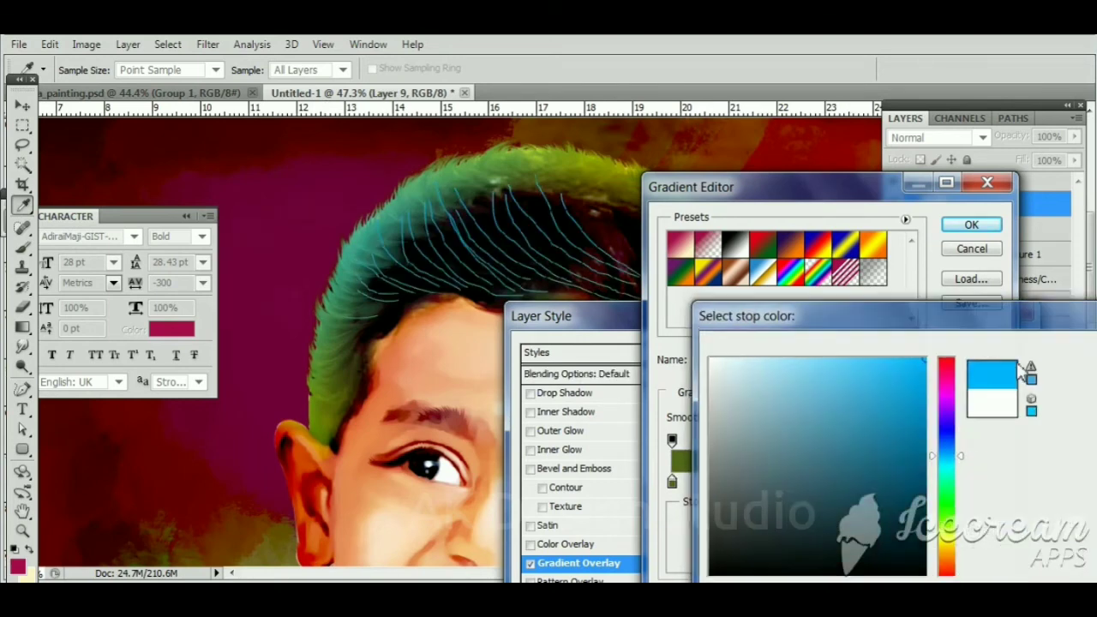
left_click(1071, 346)
Set the left gradient stop to deep blue, then accept and apply the overlay
double_click(671, 481)
left_click_drag(868, 486, 879, 530)
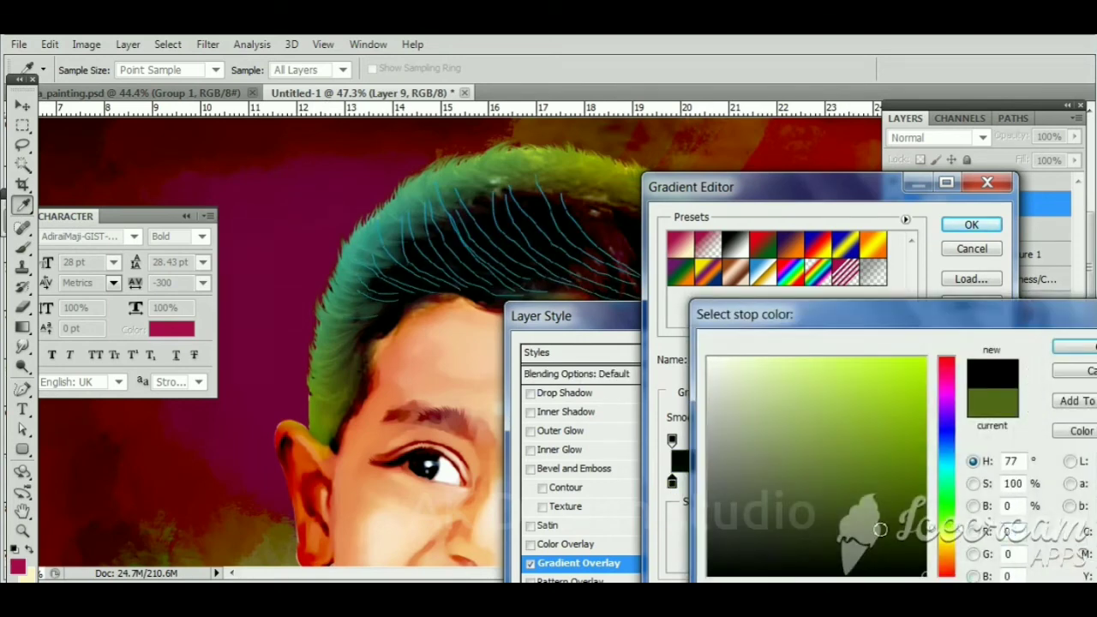
left_click(1071, 346)
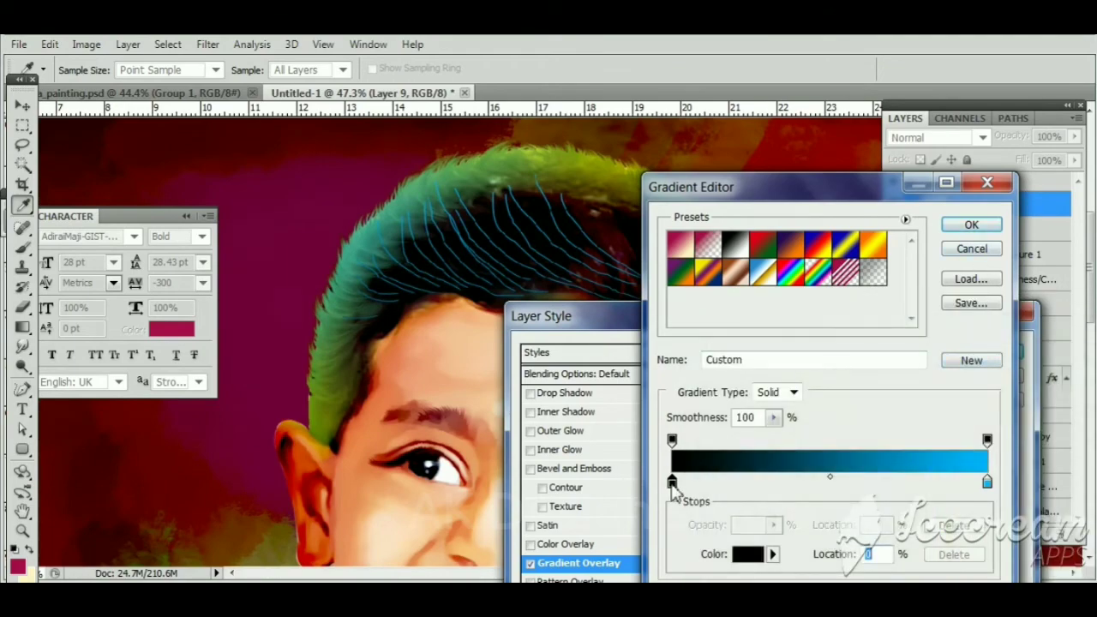
double_click(671, 482)
left_click(949, 452)
left_click(923, 421)
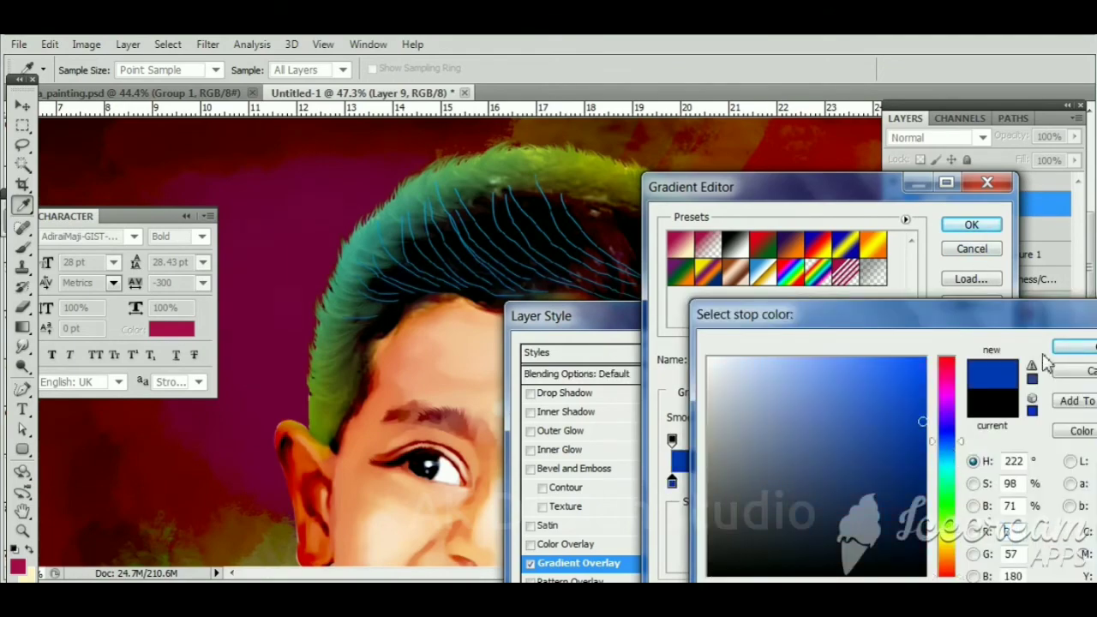
left_click(1071, 346)
left_click(987, 230)
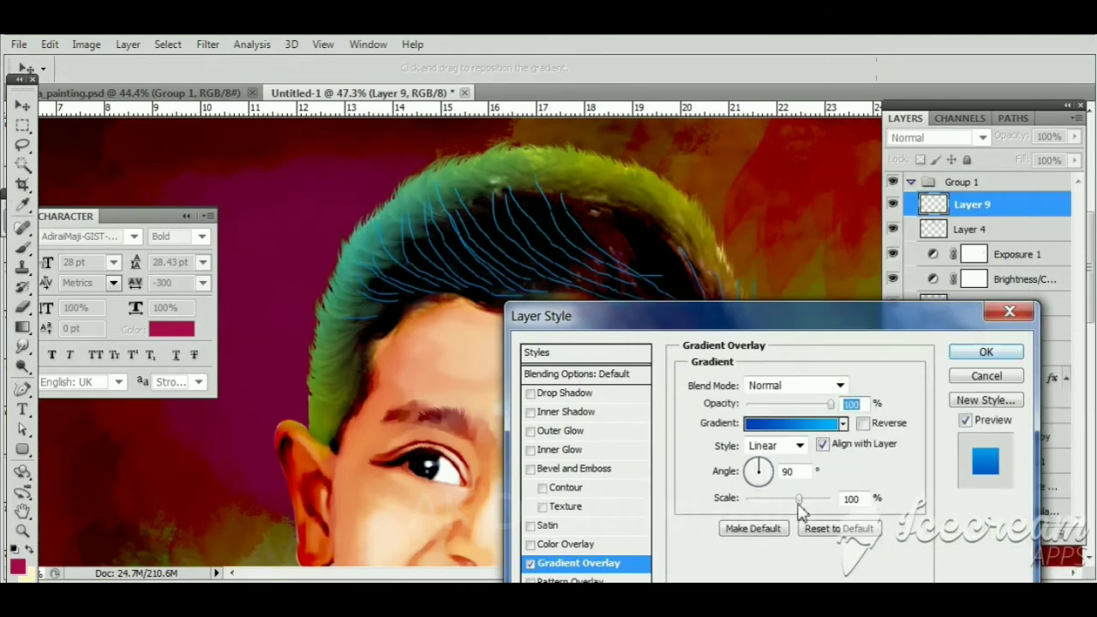
left_click(982, 355)
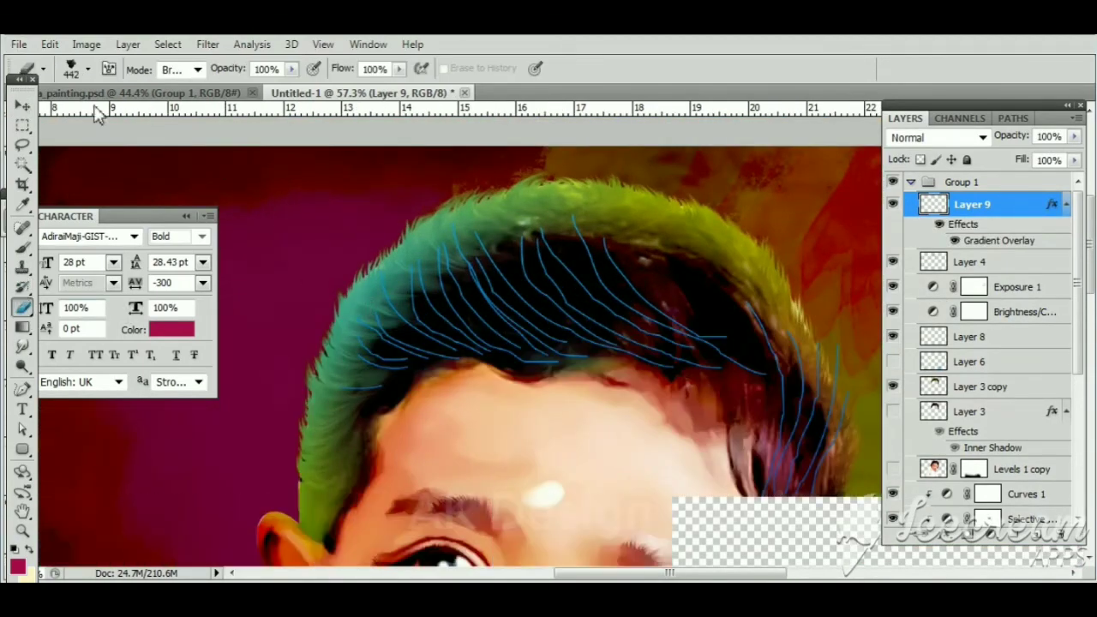
Shrink the brush to a much smaller size
left_click(88, 68)
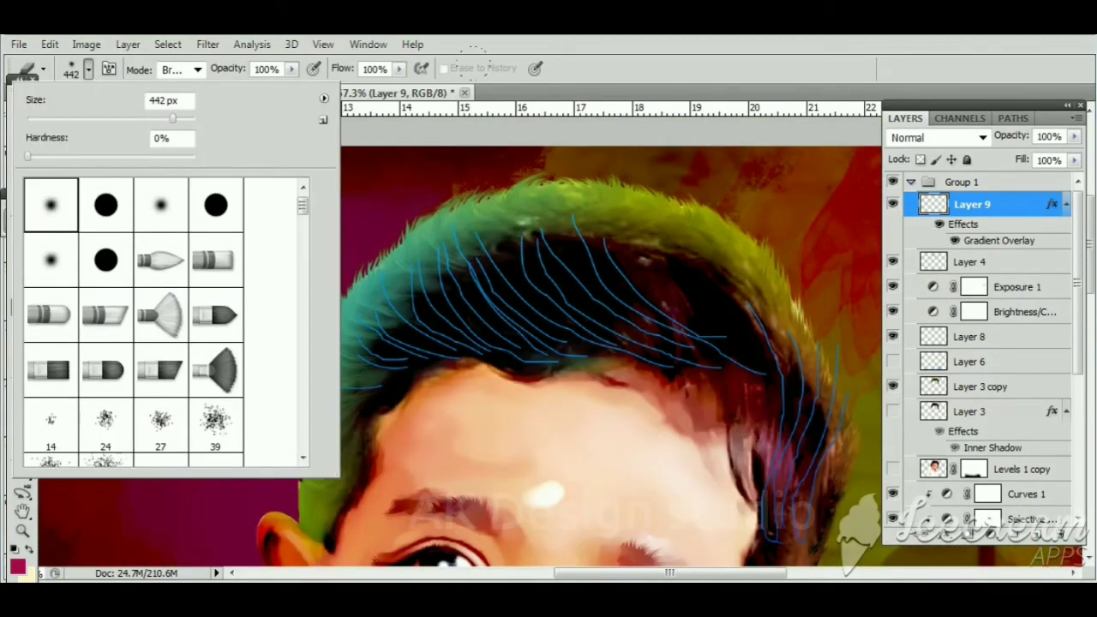
key("Return")
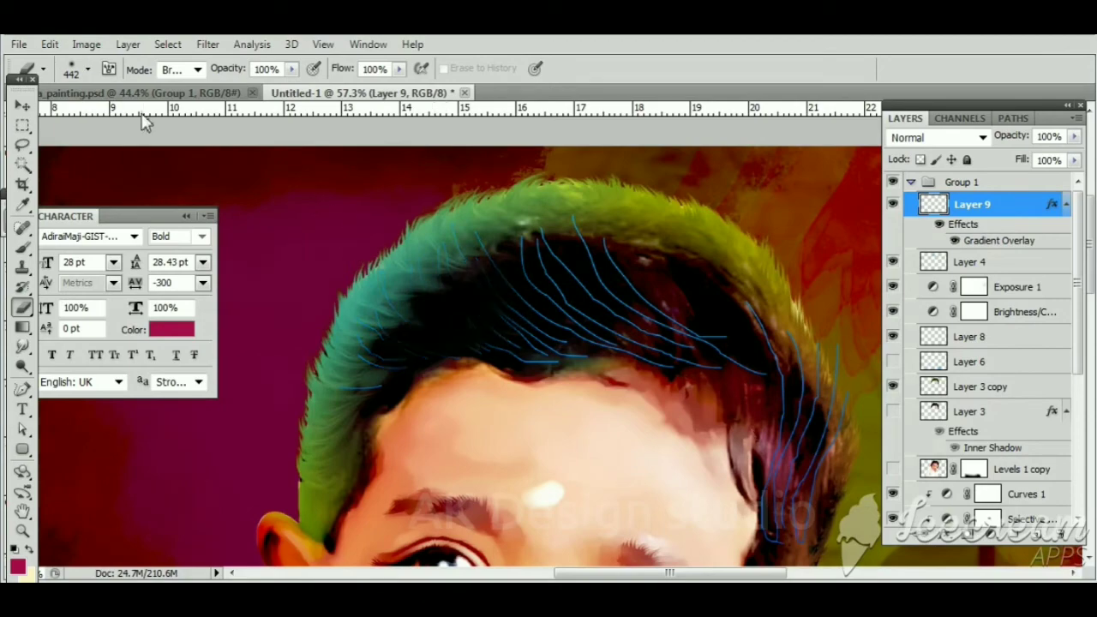
left_click(88, 68)
left_click_drag(99, 118, 80, 117)
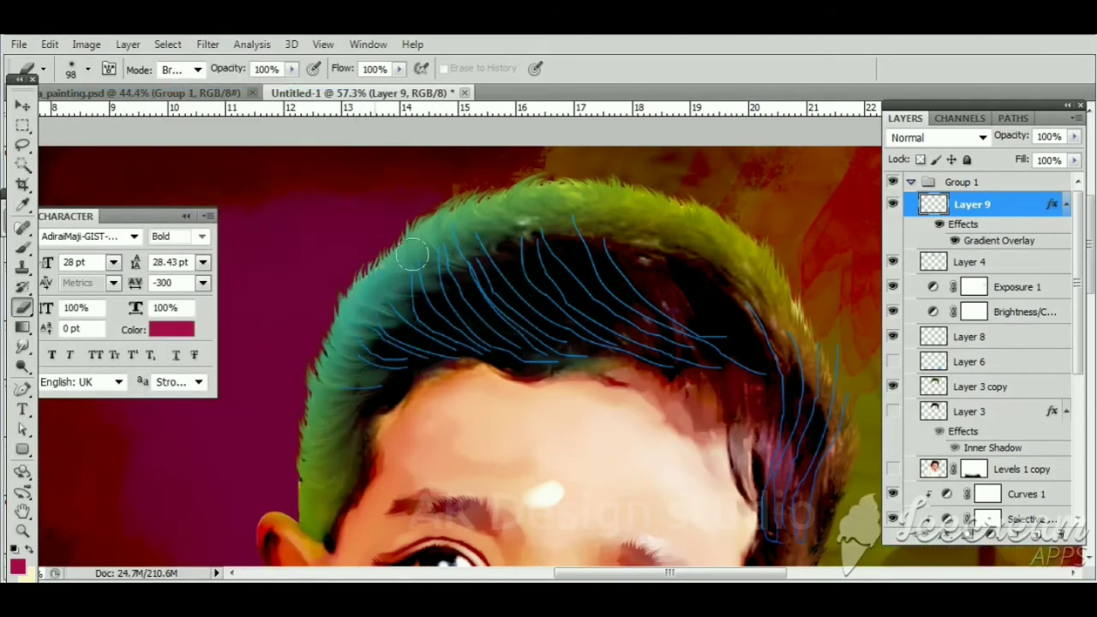
Apply a Gaussian Blur of 2.6 pixels to the blue hair strands
left_click(208, 44)
mouse_move(223, 241)
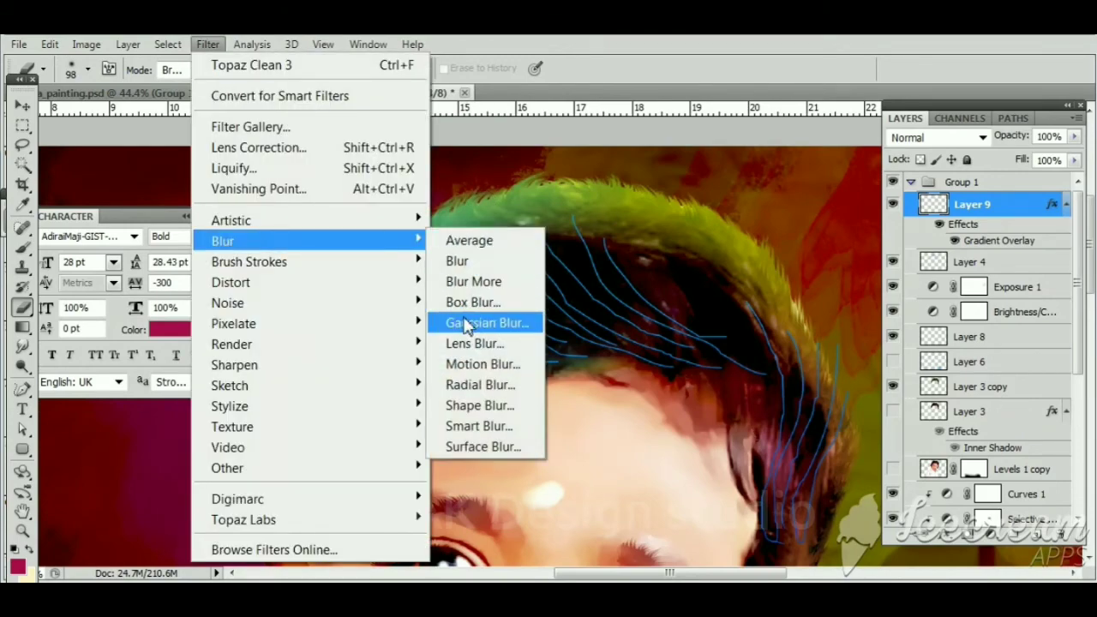
left_click(467, 323)
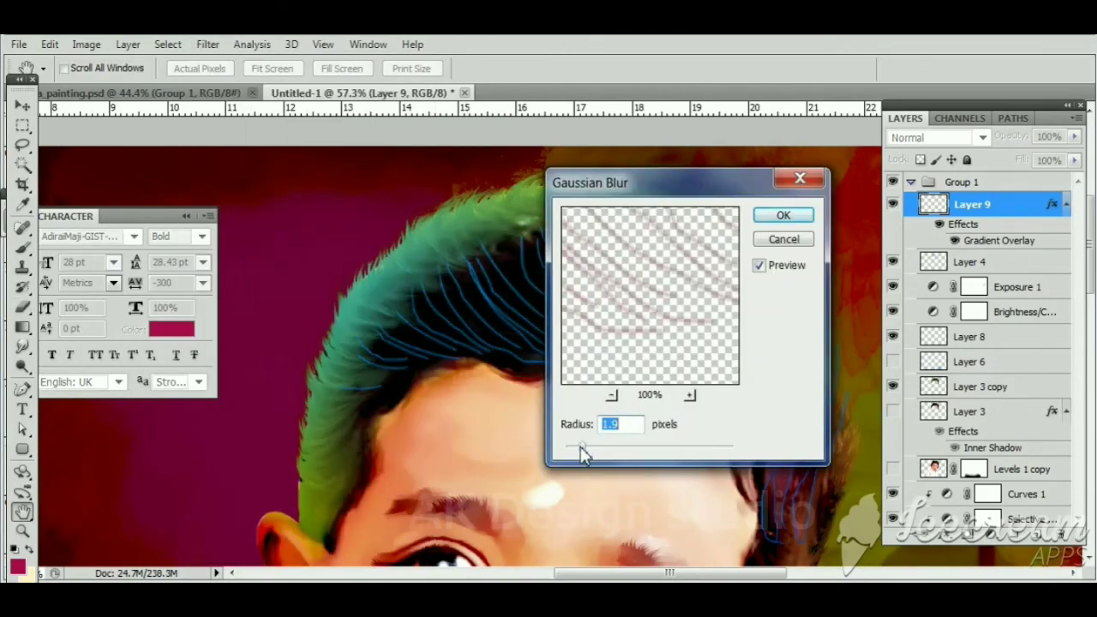
left_click_drag(581, 454, 588, 455)
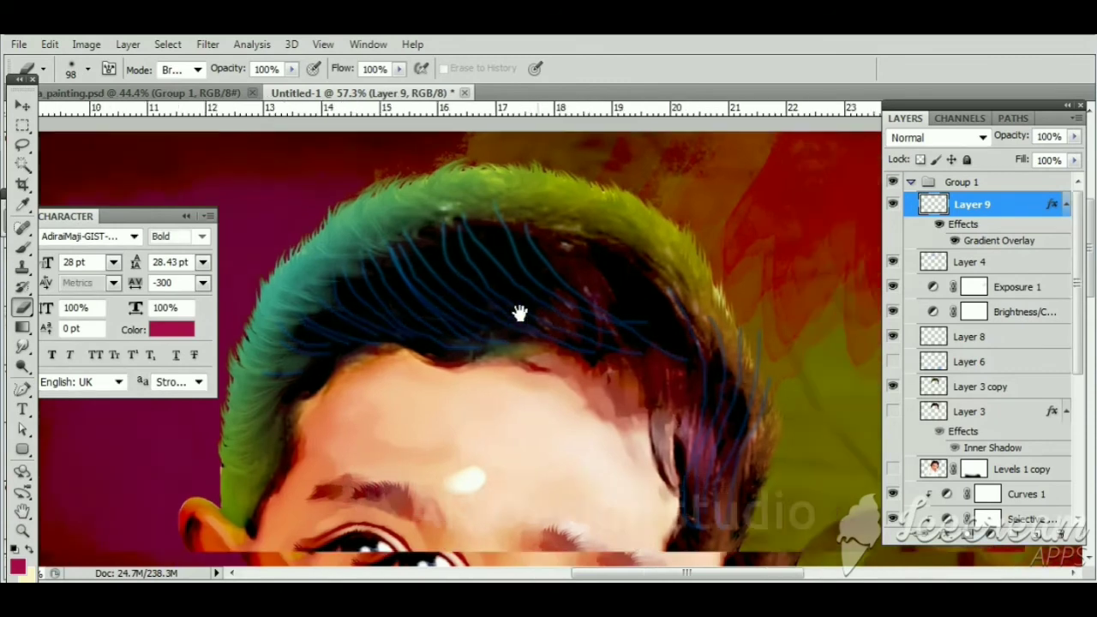
left_click_drag(520, 312, 440, 292)
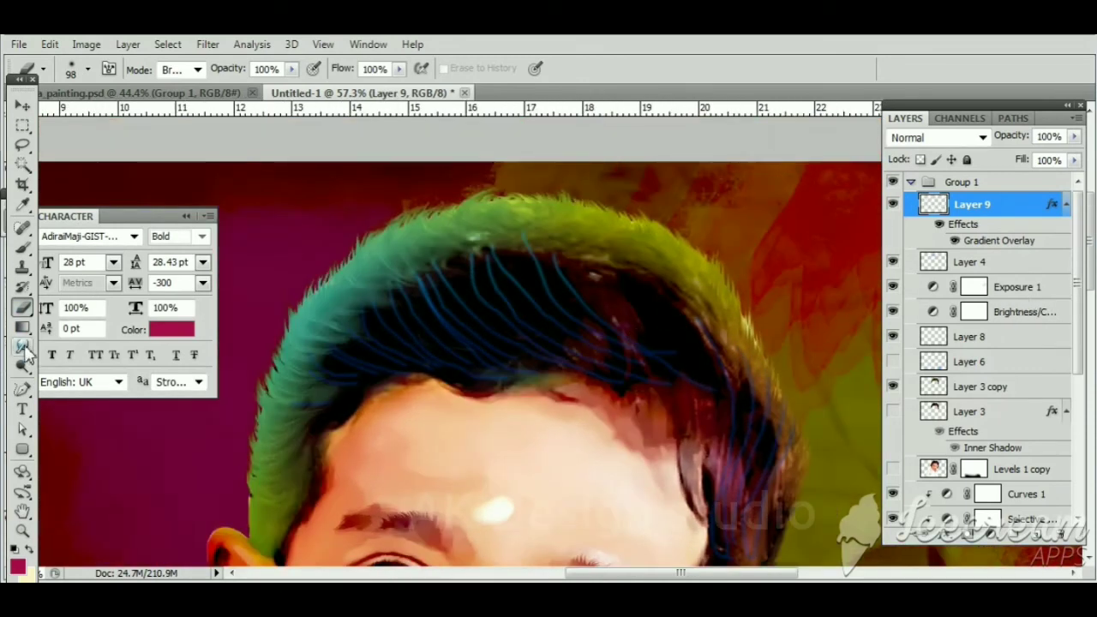
Draw freeform strand paths up the left hair edge and along the top, undoing the last one
left_click(22, 388)
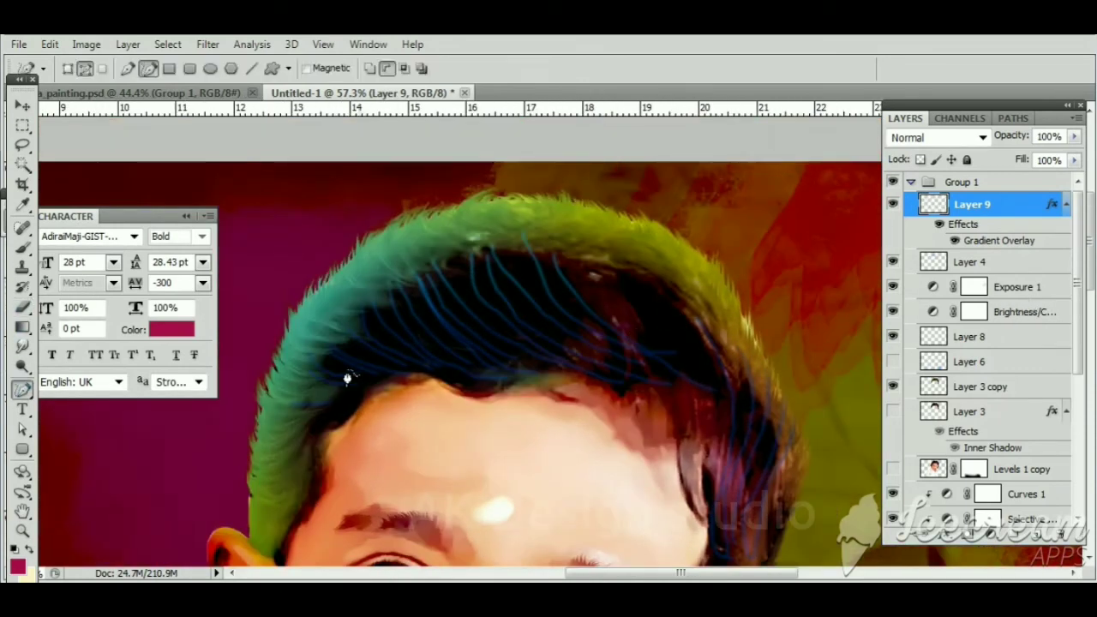
mouse_move(250, 456)
left_mouse_down()
mouse_move(294, 326)
mouse_move(279, 344)
left_mouse_up()
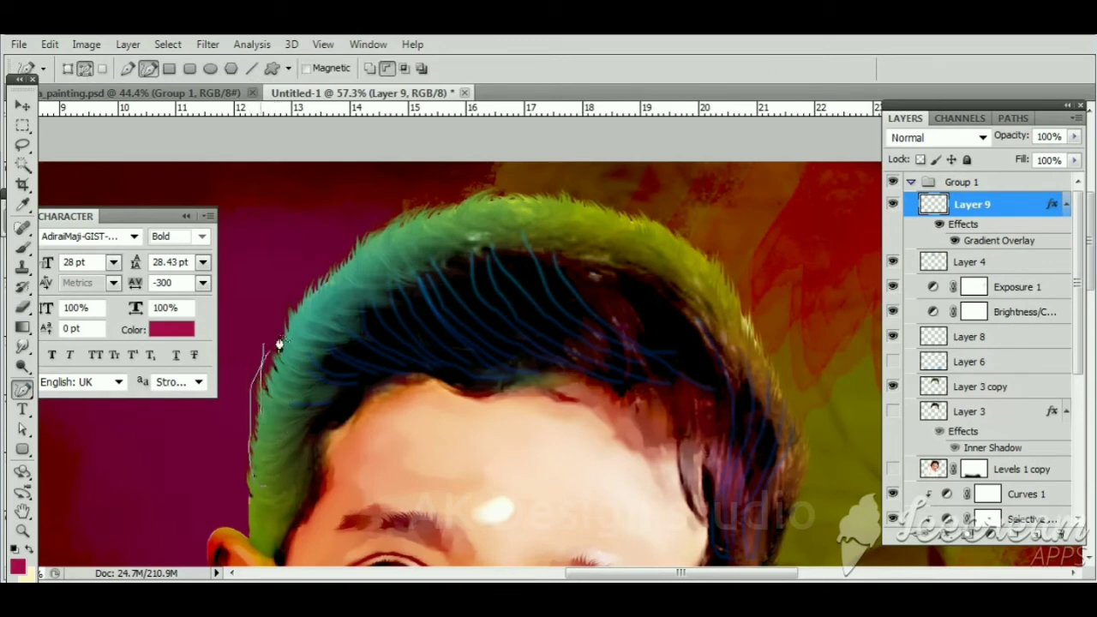
mouse_move(296, 299)
left_mouse_down()
mouse_move(359, 228)
mouse_move(401, 220)
mouse_move(421, 238)
mouse_move(533, 219)
left_mouse_up()
left_click(50, 44)
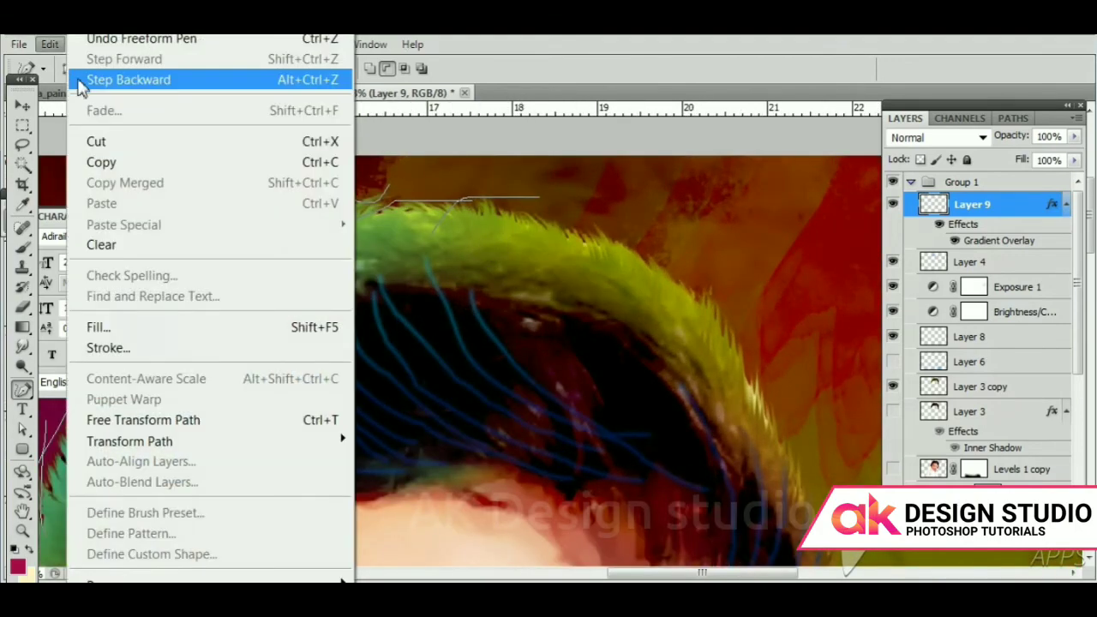
left_click(90, 80)
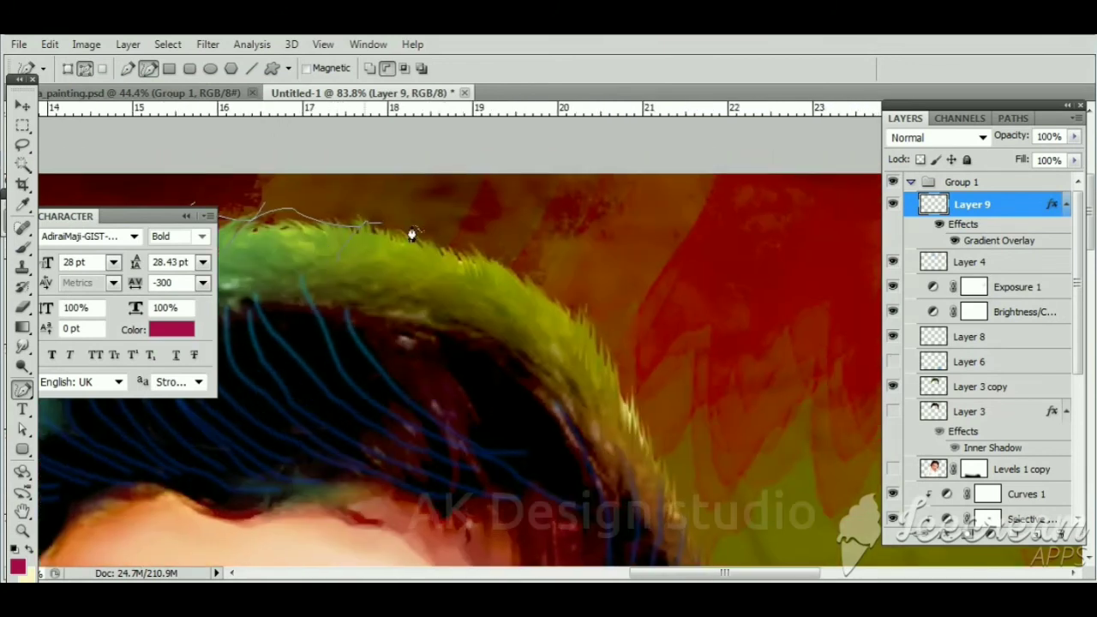
Add wispy strand paths along the hair top and down the right edge, redoing a hooked end
left_click_drag(411, 235, 473, 248)
left_click_drag(305, 231, 352, 224)
mouse_move(567, 302)
left_mouse_down()
mouse_move(368, 306)
mouse_move(386, 248)
left_mouse_up()
left_click_drag(325, 307, 383, 351)
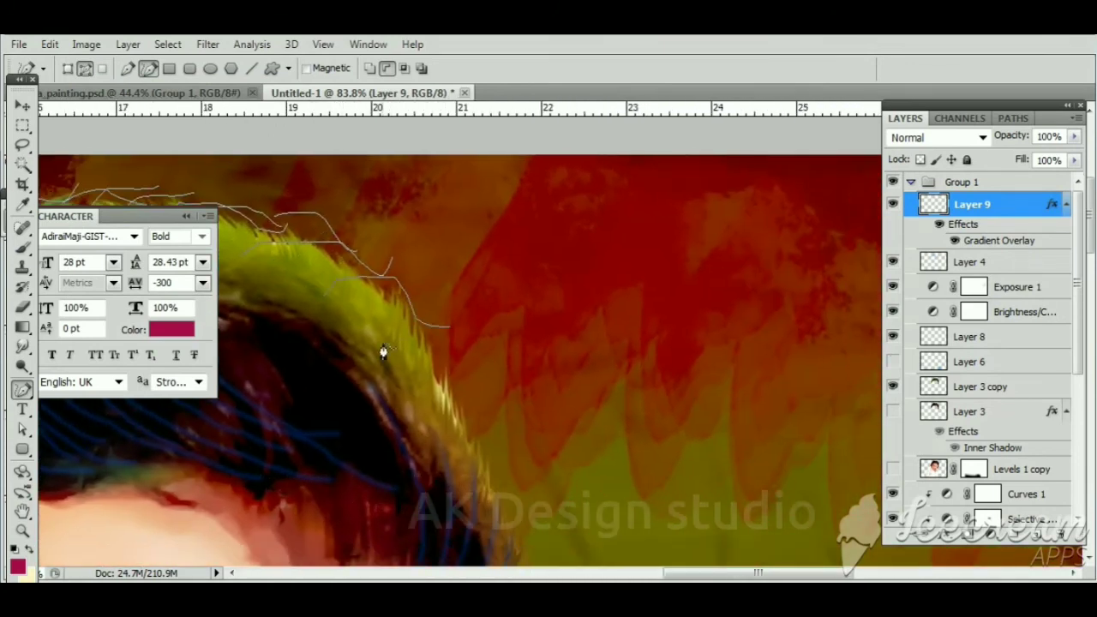
left_click_drag(386, 313, 360, 210)
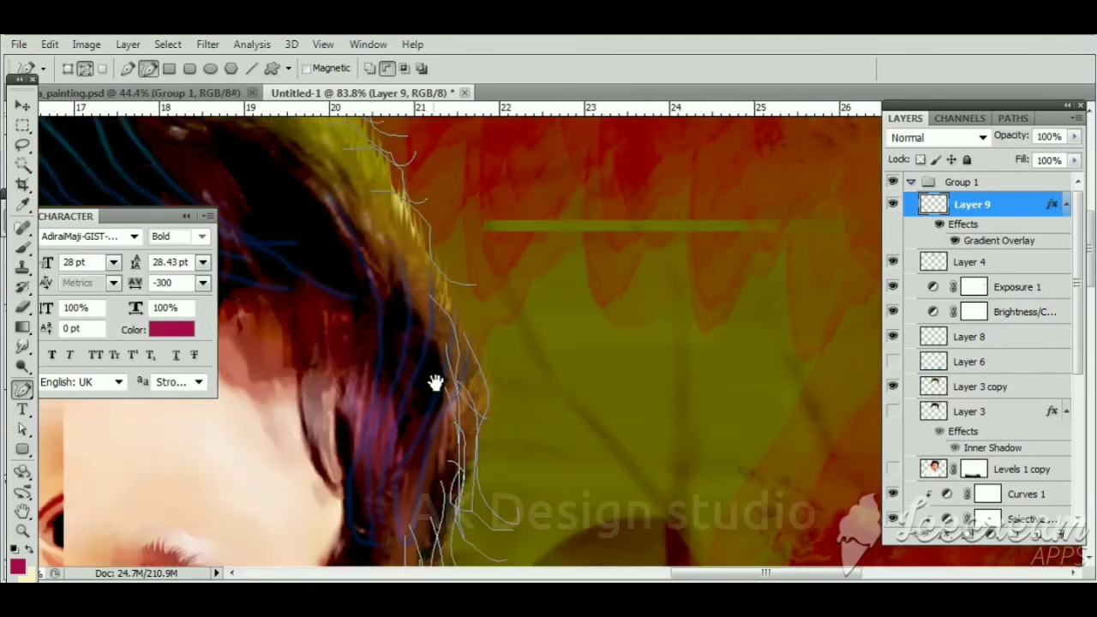
left_click_drag(460, 386, 499, 415)
left_click(50, 44)
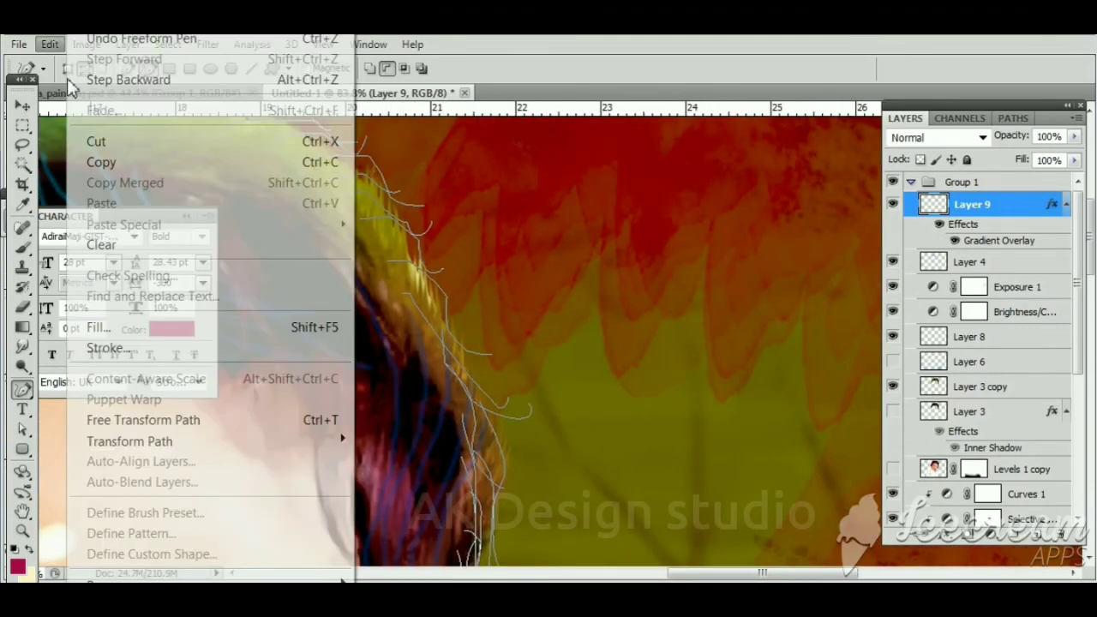
left_click(85, 60)
left_click_drag(440, 318, 555, 373)
left_click_drag(460, 364, 549, 385)
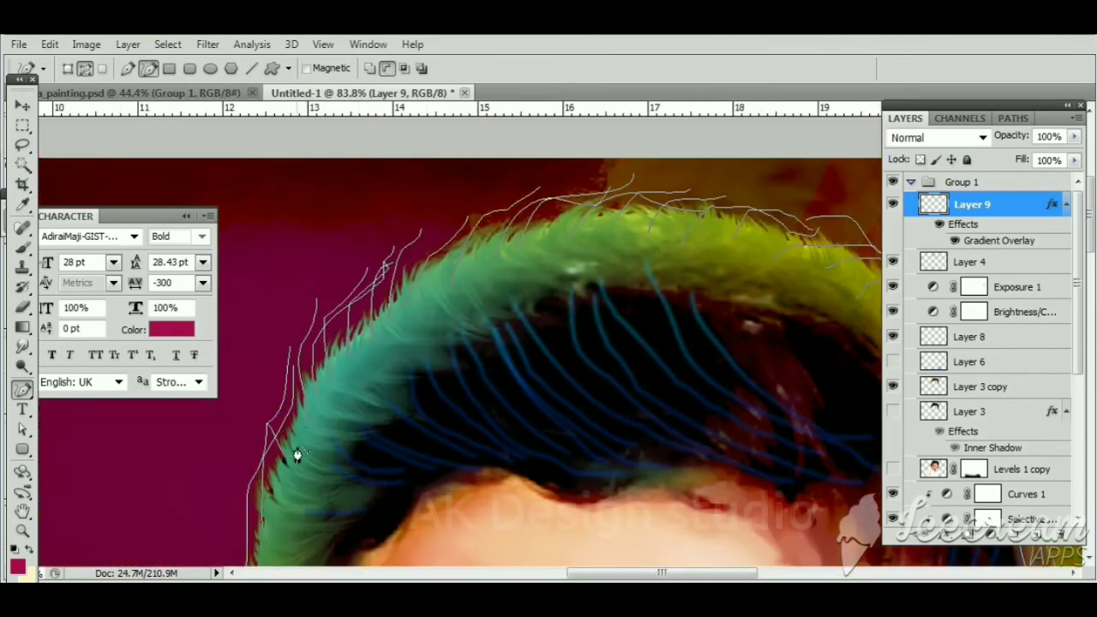
Trace strands down the left side toward the ear and add a new empty Layer 10
left_click_drag(293, 455, 315, 346)
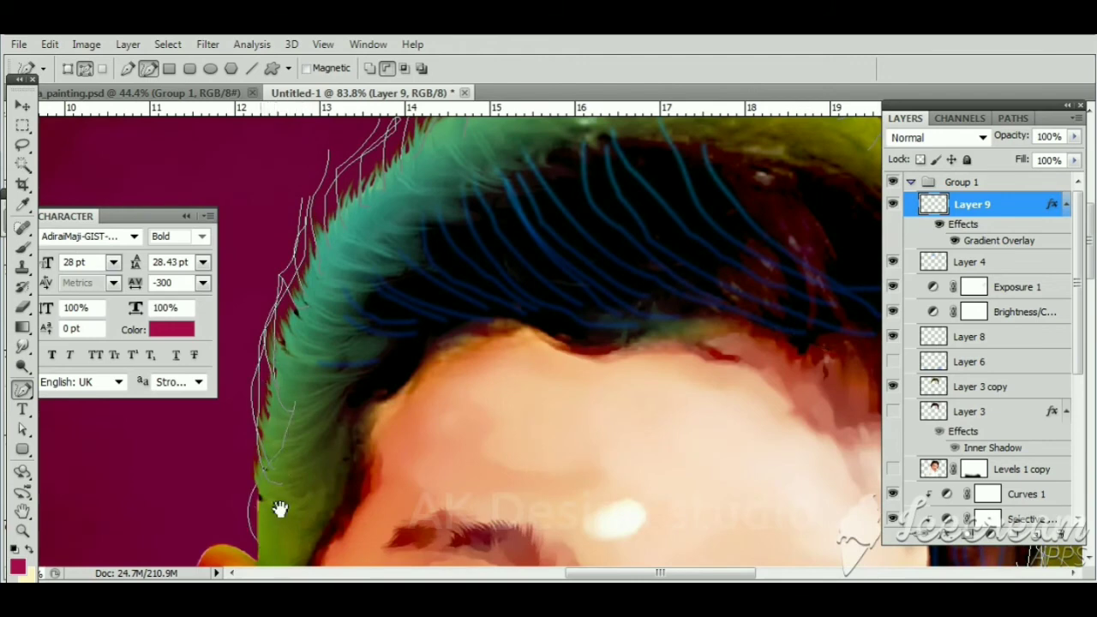
left_click_drag(279, 509, 241, 413)
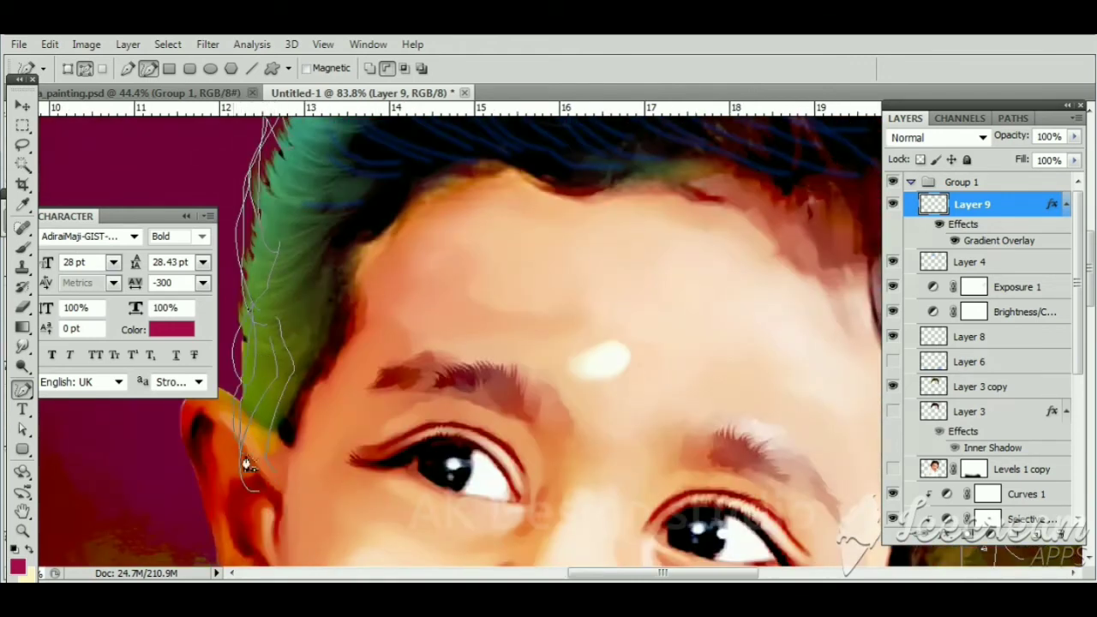
mouse_move(246, 463)
left_mouse_down()
mouse_move(269, 404)
mouse_move(288, 478)
mouse_move(290, 314)
left_mouse_up()
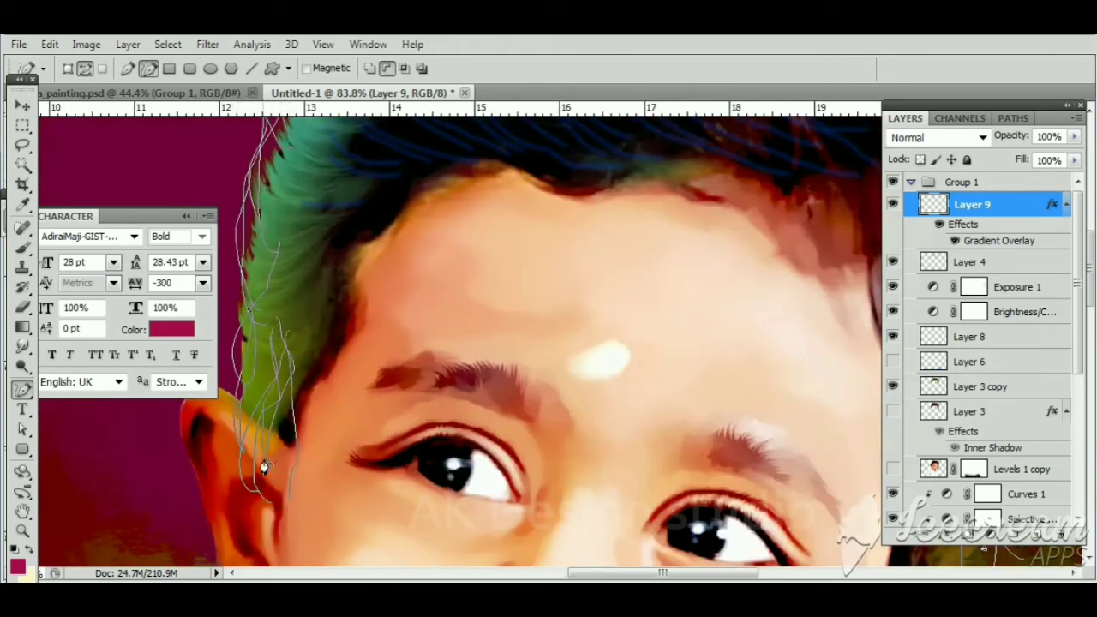
scroll(264, 466, "down", 3)
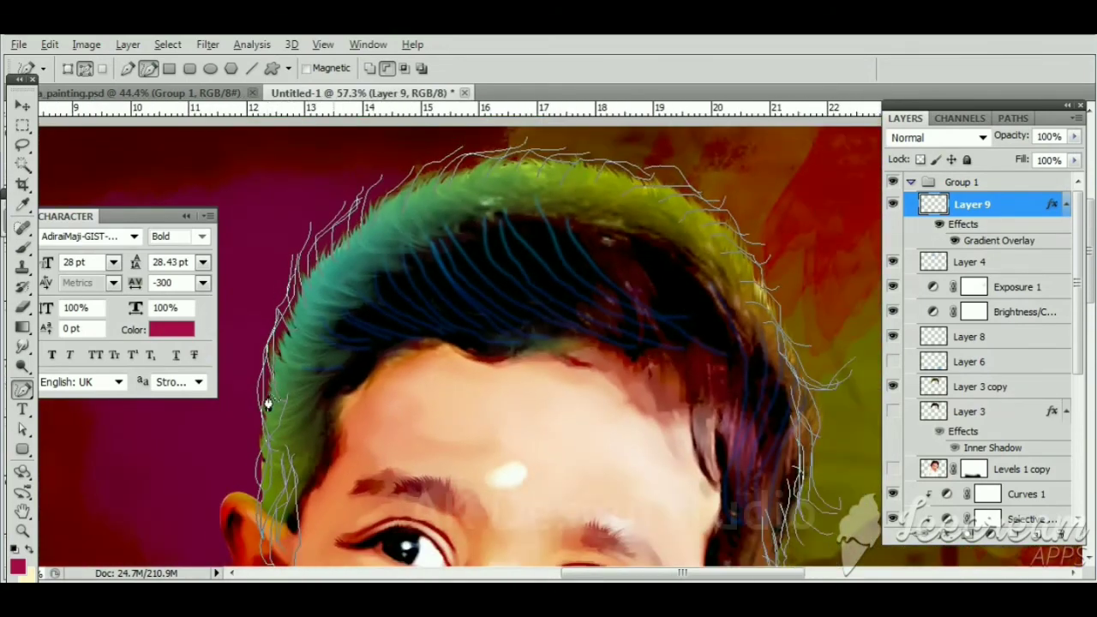
scroll(268, 403, "down", 1)
scroll(323, 403, "down", 1)
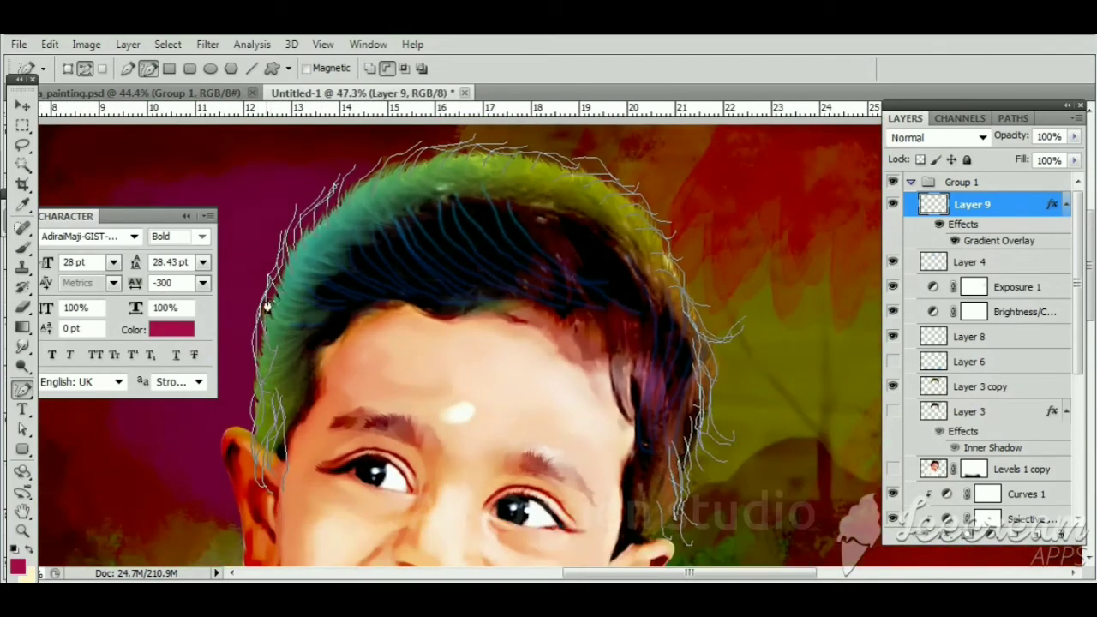
left_click(1038, 537)
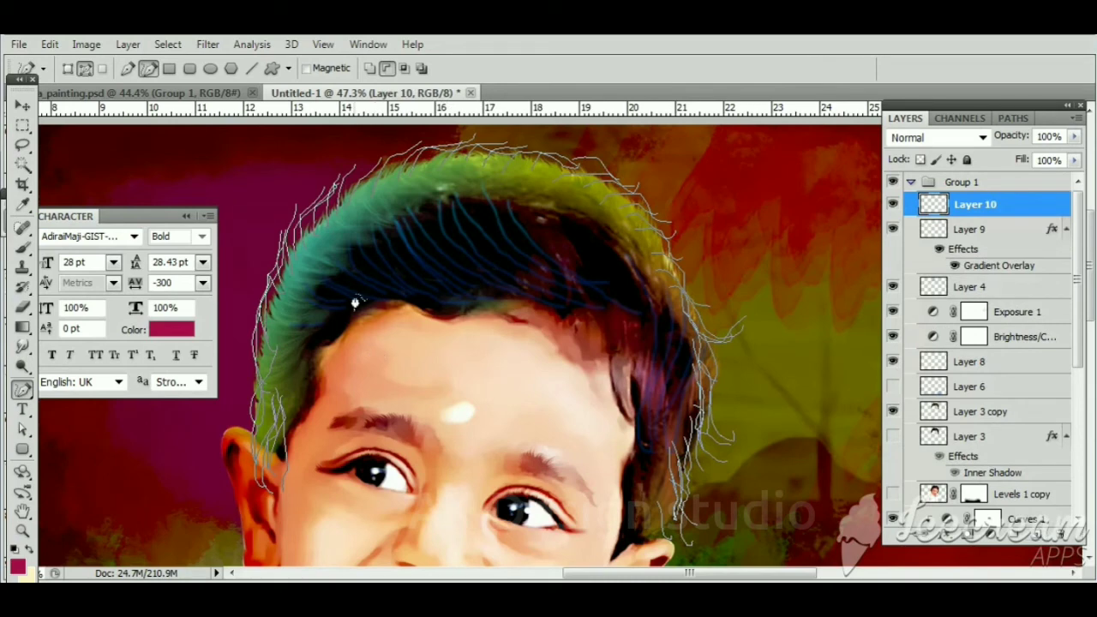
Stroke the hair-strand paths with the brush on Layer 10, then clear the selection
right_click(329, 318)
left_click(364, 395)
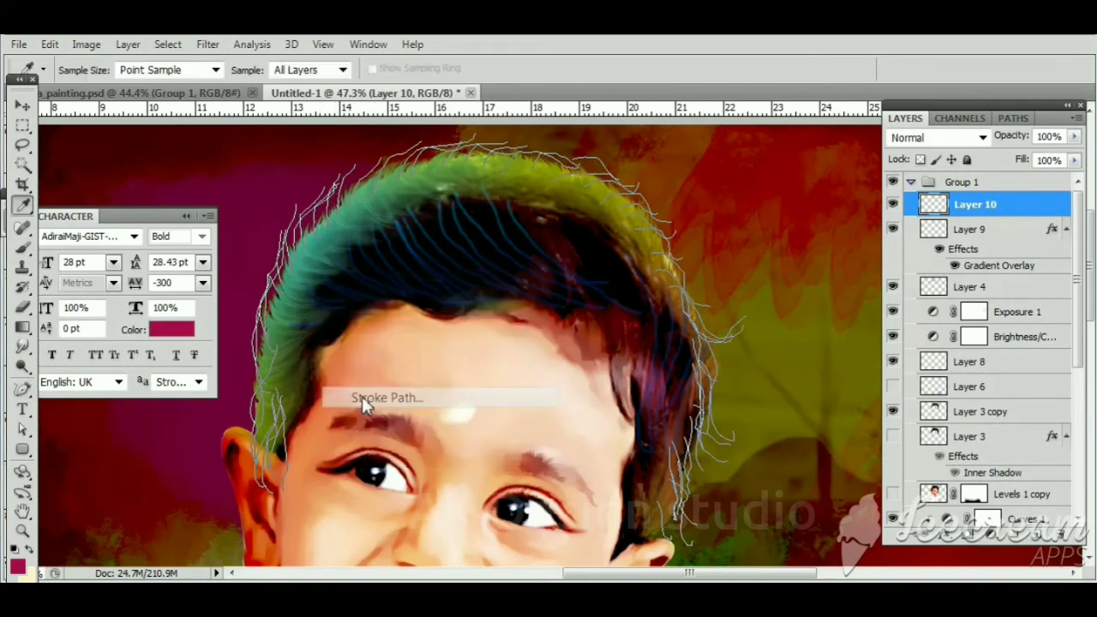
left_click(652, 212)
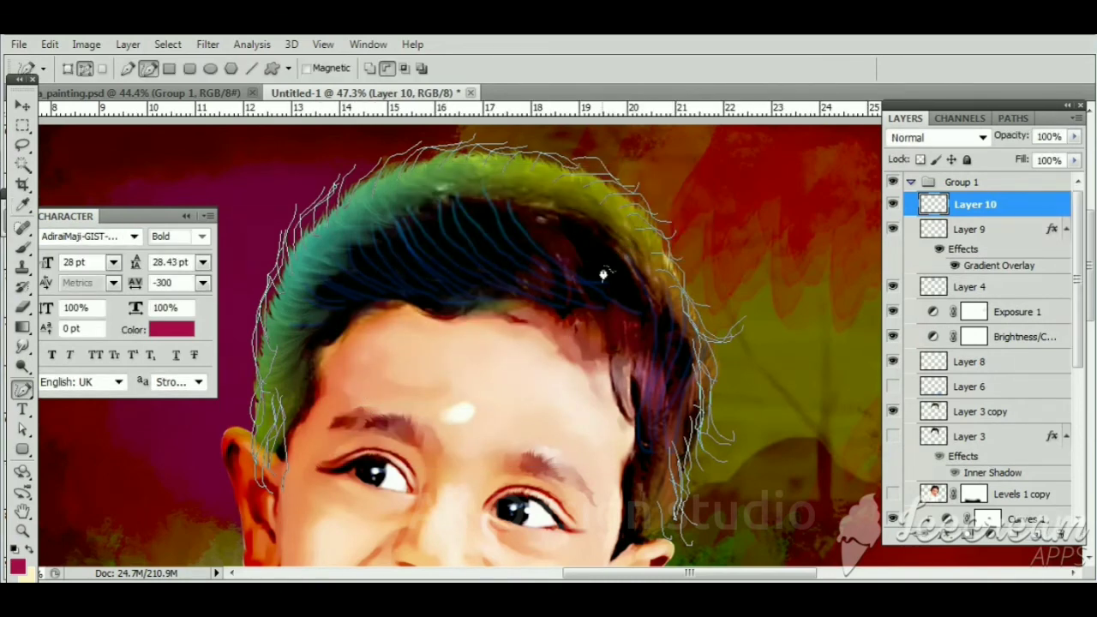
key("m")
key("ctrl+Return")
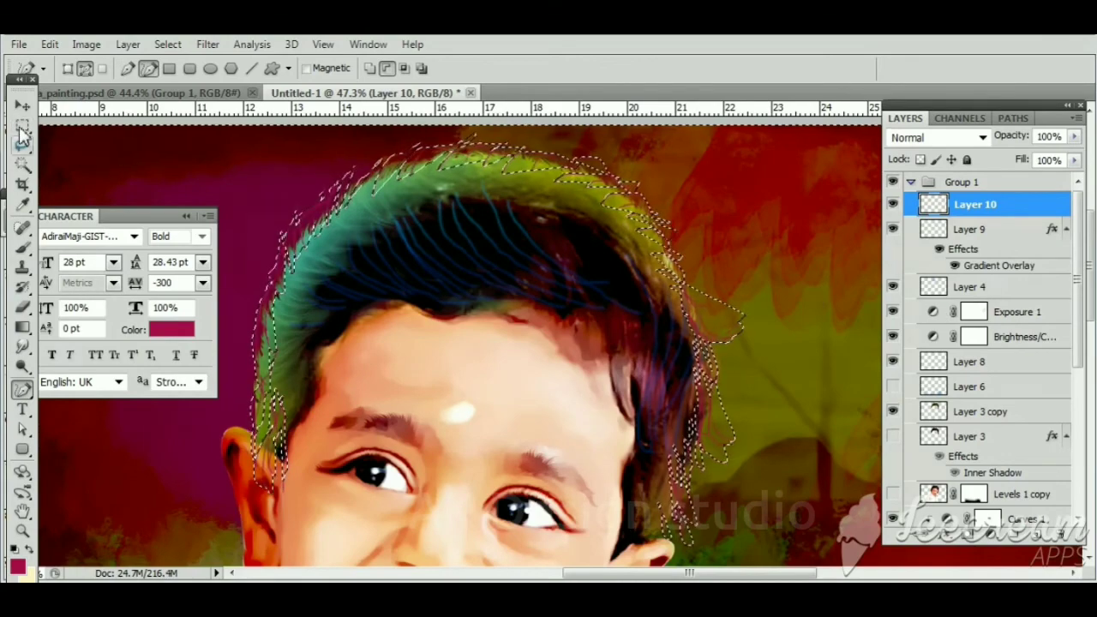
right_click(231, 202)
left_click(276, 212)
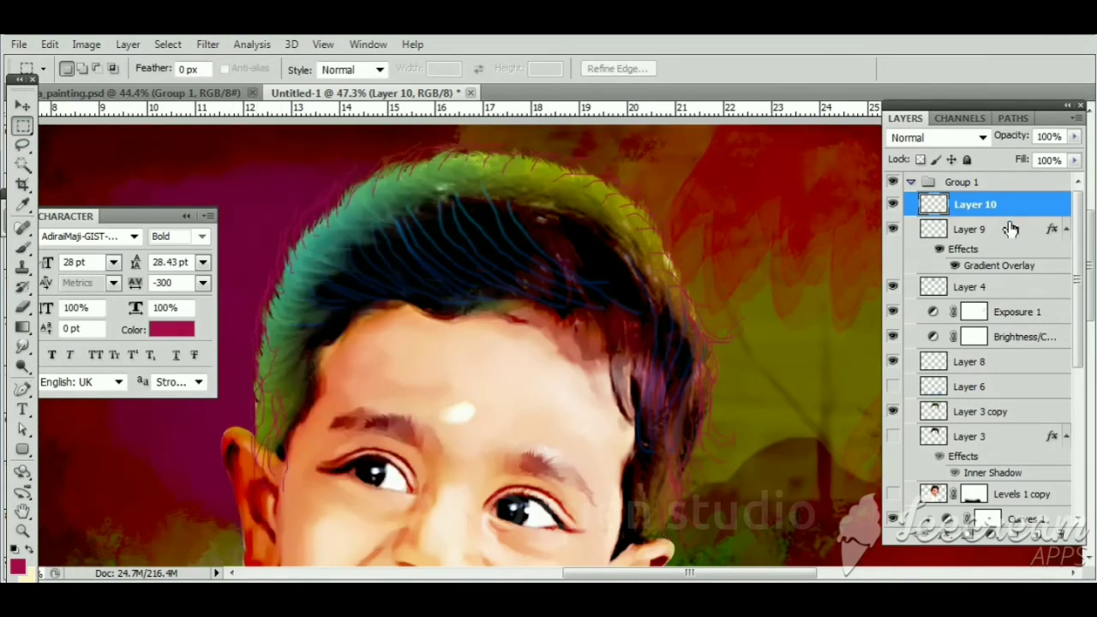
Move Layer 10 down the stack and give it a bright teal Color Overlay
mouse_move(1009, 221)
left_mouse_down()
mouse_move(1000, 549)
mouse_move(1007, 478)
left_mouse_up()
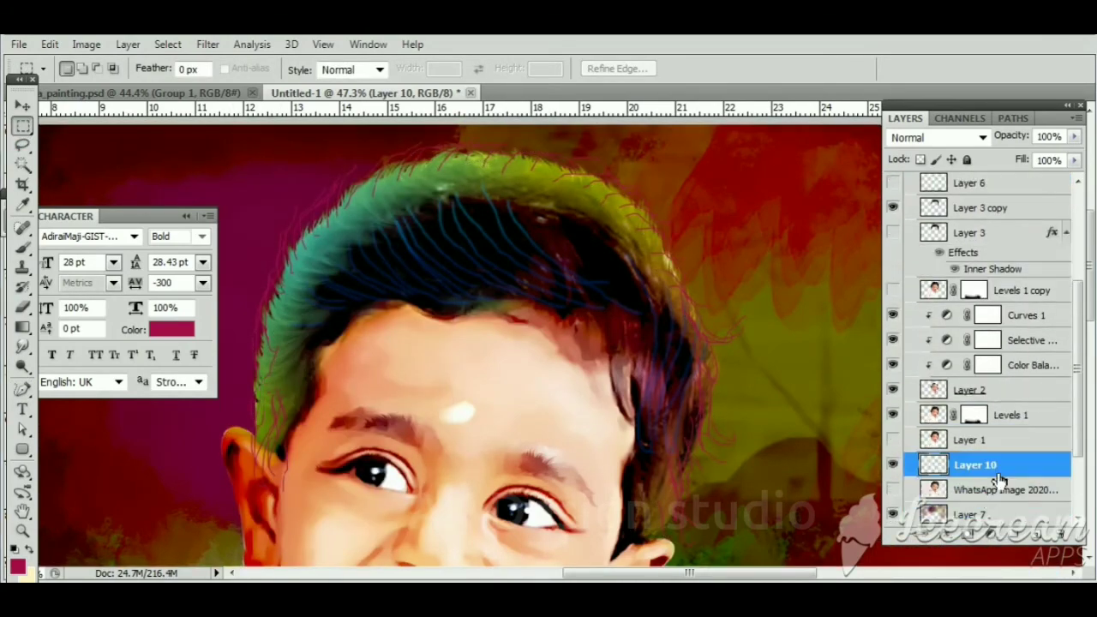
double_click(1011, 477)
left_click(570, 543)
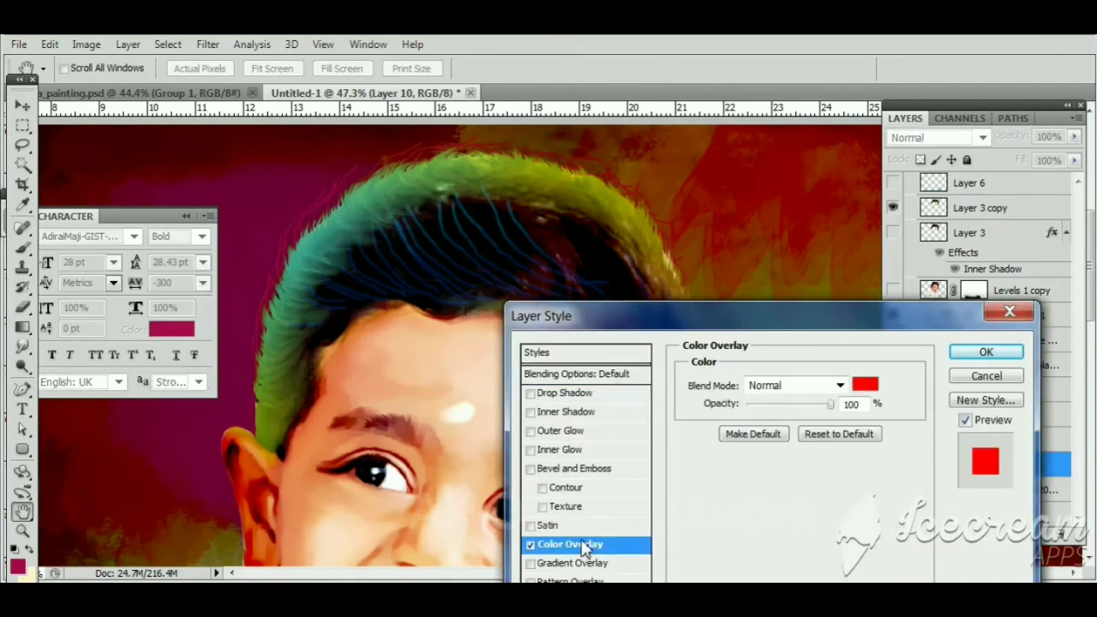
left_click(864, 384)
left_click(779, 362)
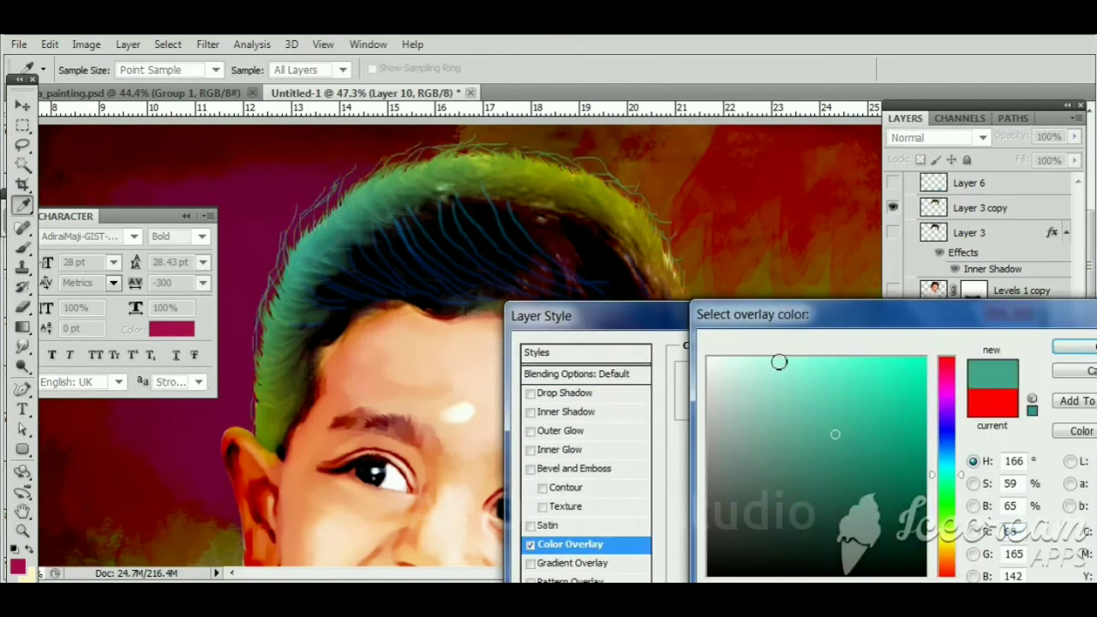
left_click_drag(852, 414, 924, 405)
left_click(1062, 351)
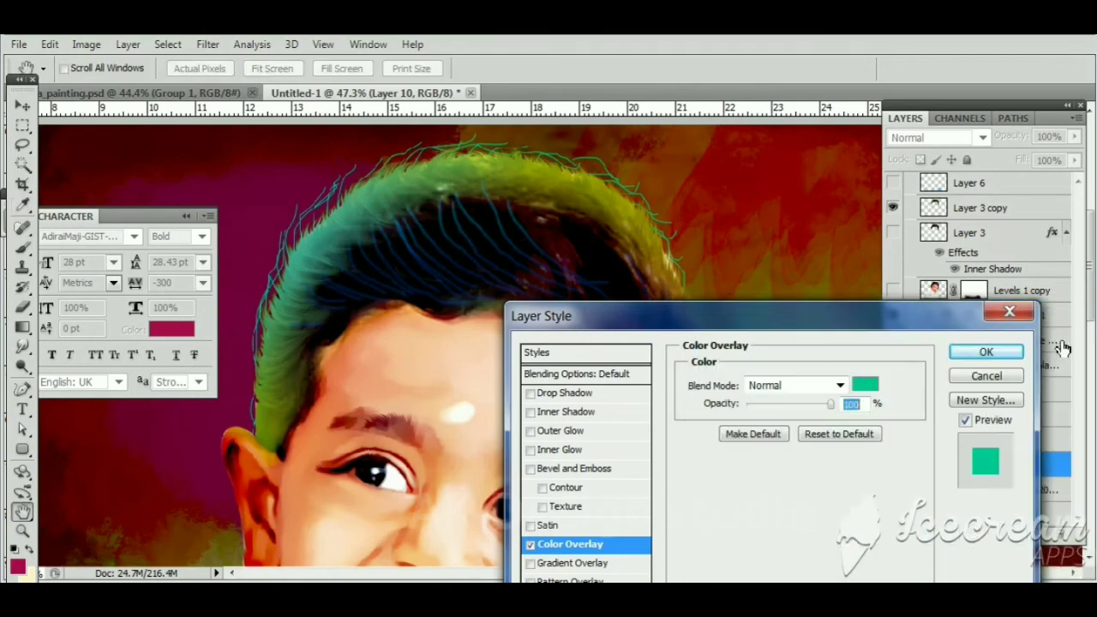
left_click(979, 350)
left_click(22, 106)
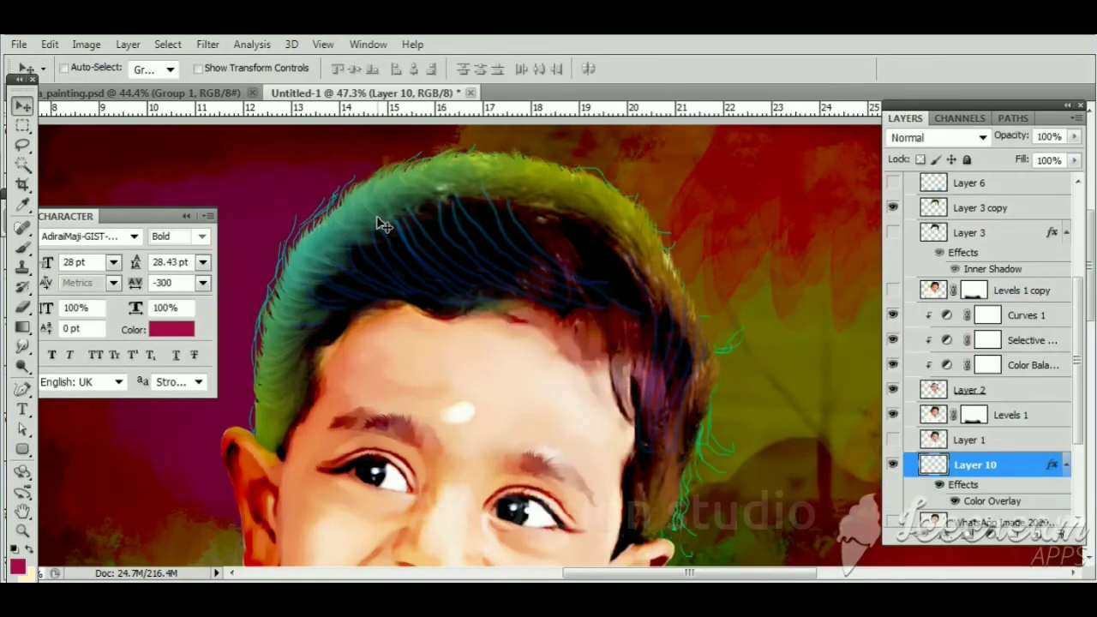
Apply a Gaussian Blur of about 6.3 pixels to the teal strands on Layer 10
left_click(208, 44)
left_click(463, 321)
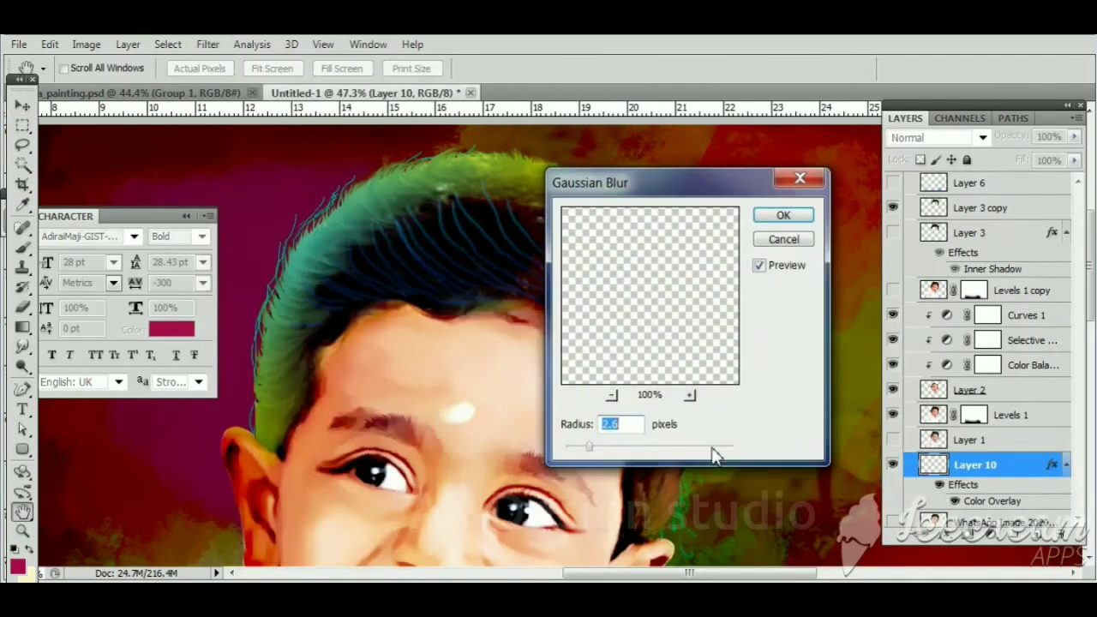
left_click_drag(605, 449, 612, 454)
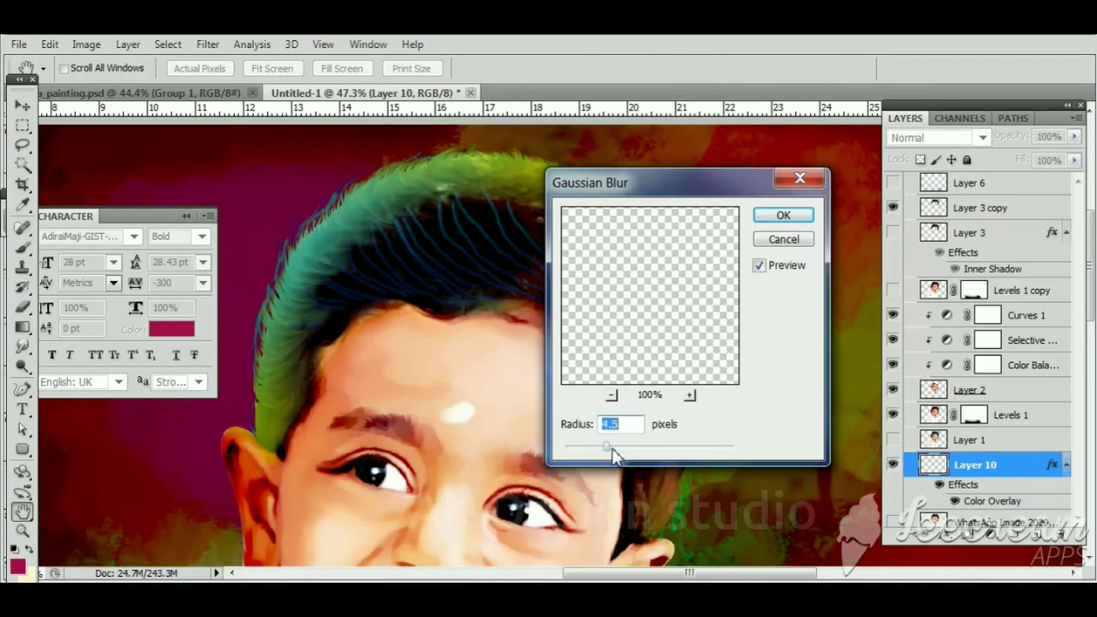
left_click_drag(663, 182, 354, 333)
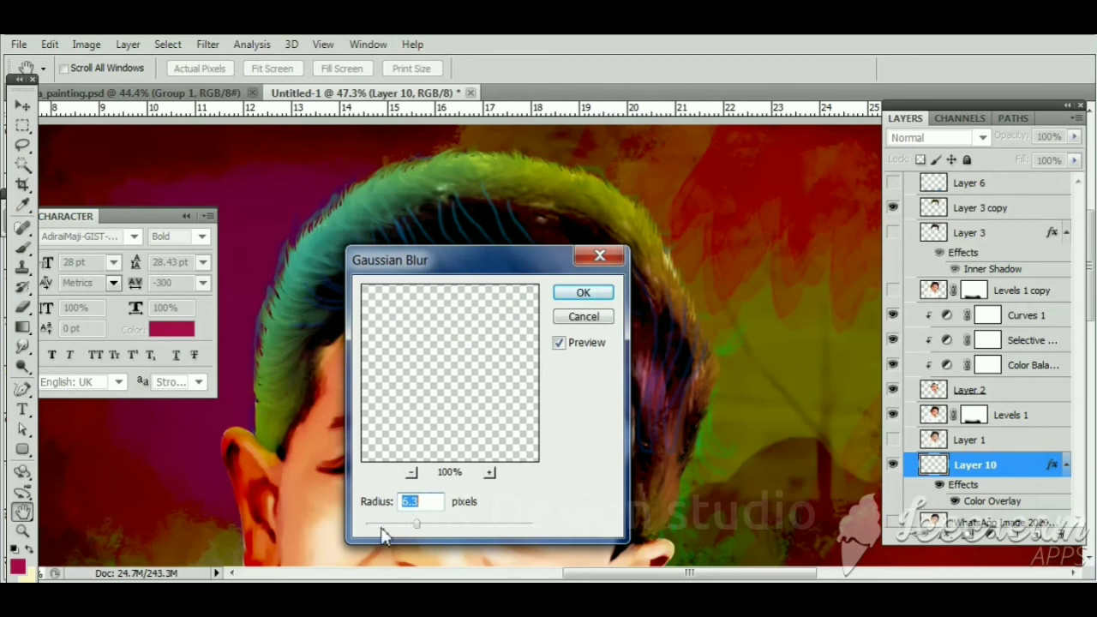
key("Return")
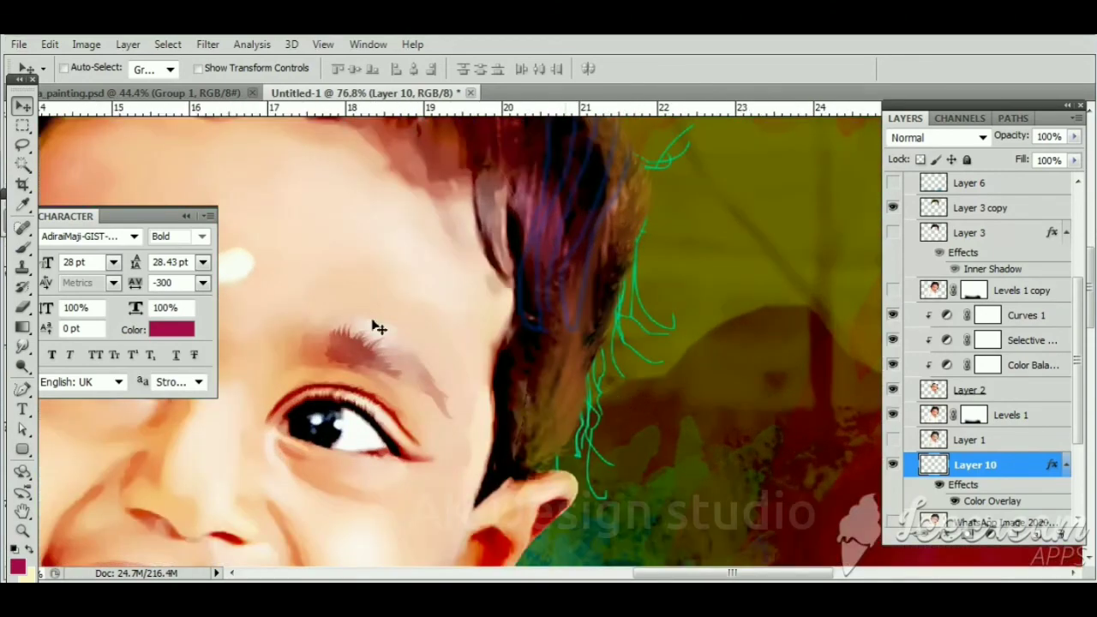
Erase stray strands beside the right hair edge and near the ear, then lower eraser opacity to 33%
left_click(25, 310)
left_click_drag(666, 297, 664, 325)
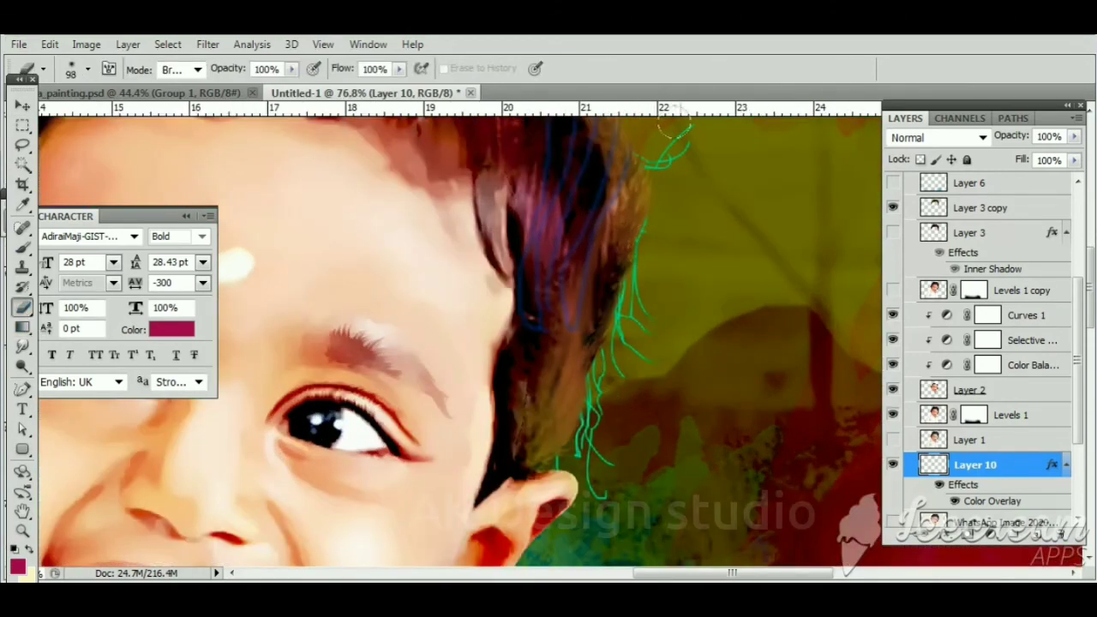
left_click_drag(660, 163, 681, 137)
mouse_move(654, 301)
left_mouse_down()
mouse_move(620, 420)
mouse_move(656, 186)
left_mouse_up()
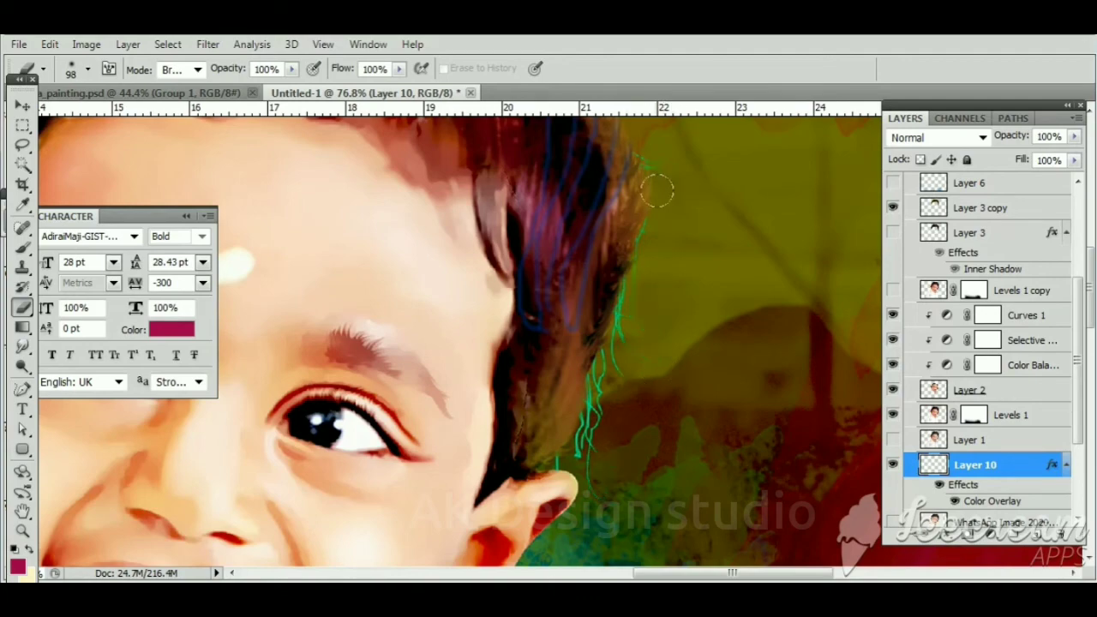
key("3")
key("3")
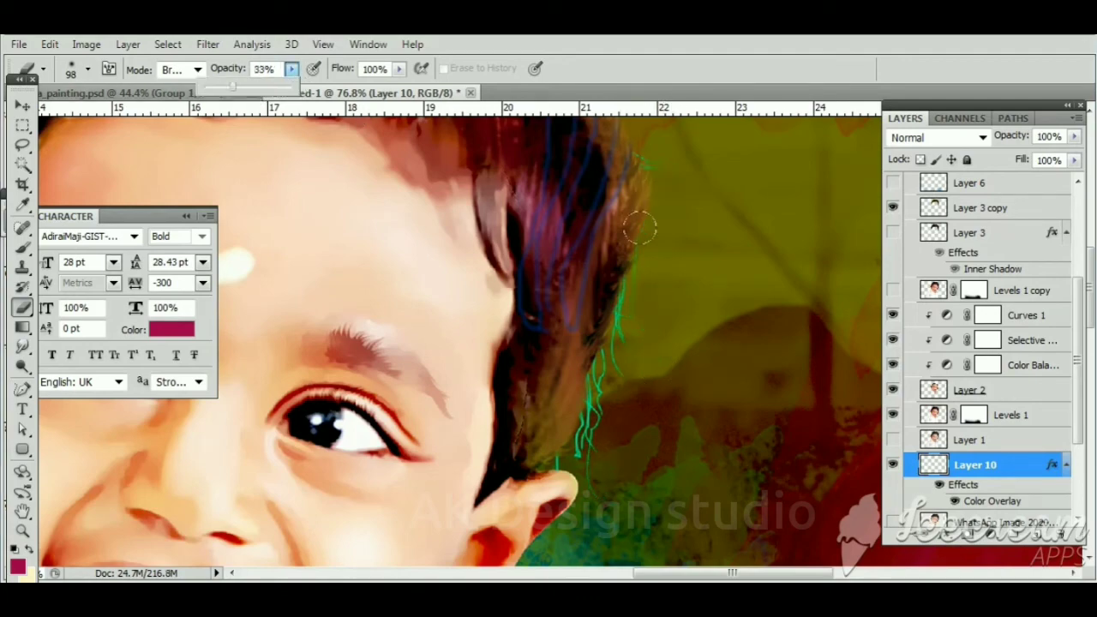
key("ctrl+Tab")
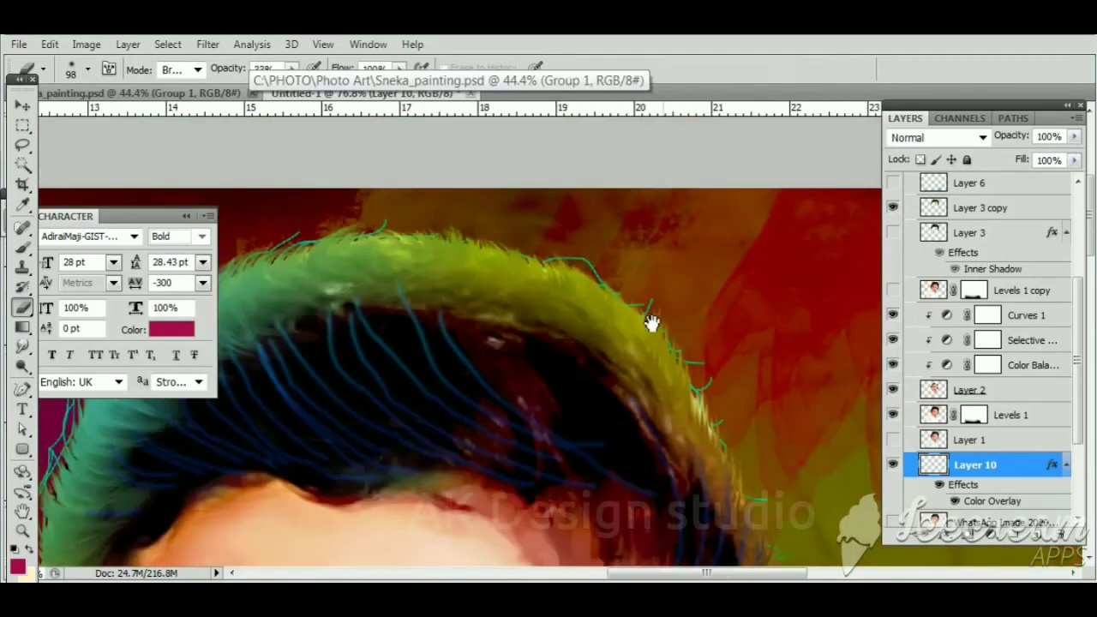
mouse_move(325, 225)
left_mouse_down()
mouse_move(545, 260)
mouse_move(628, 184)
left_mouse_up()
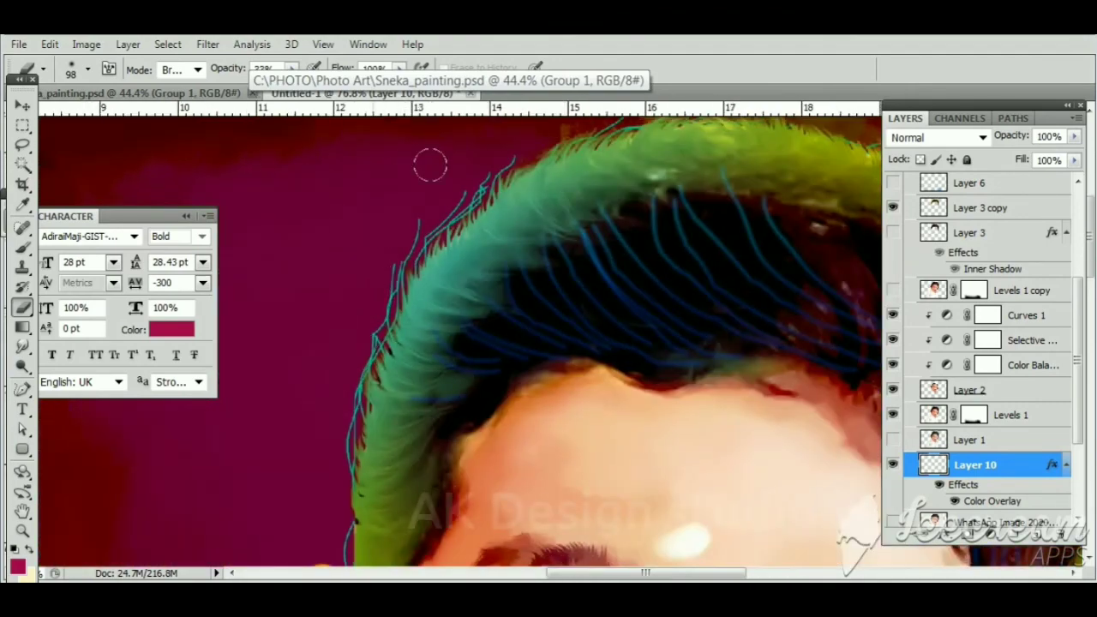
Set the Sponge tool to Desaturate mode with 100% flow
left_click(22, 367)
left_click(85, 397)
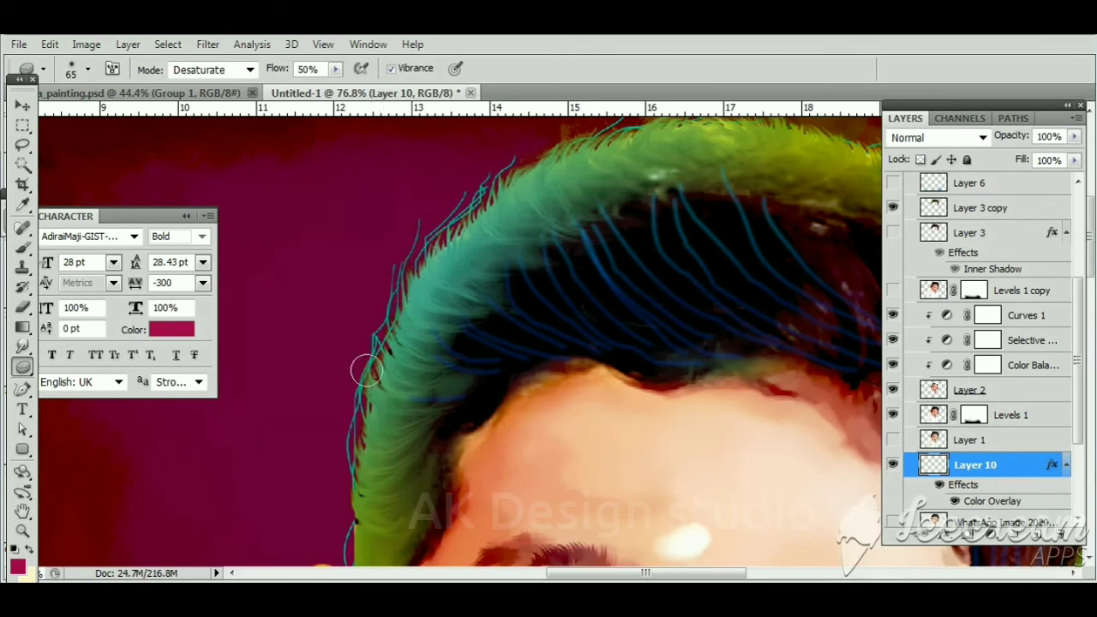
left_click_drag(335, 68, 403, 125)
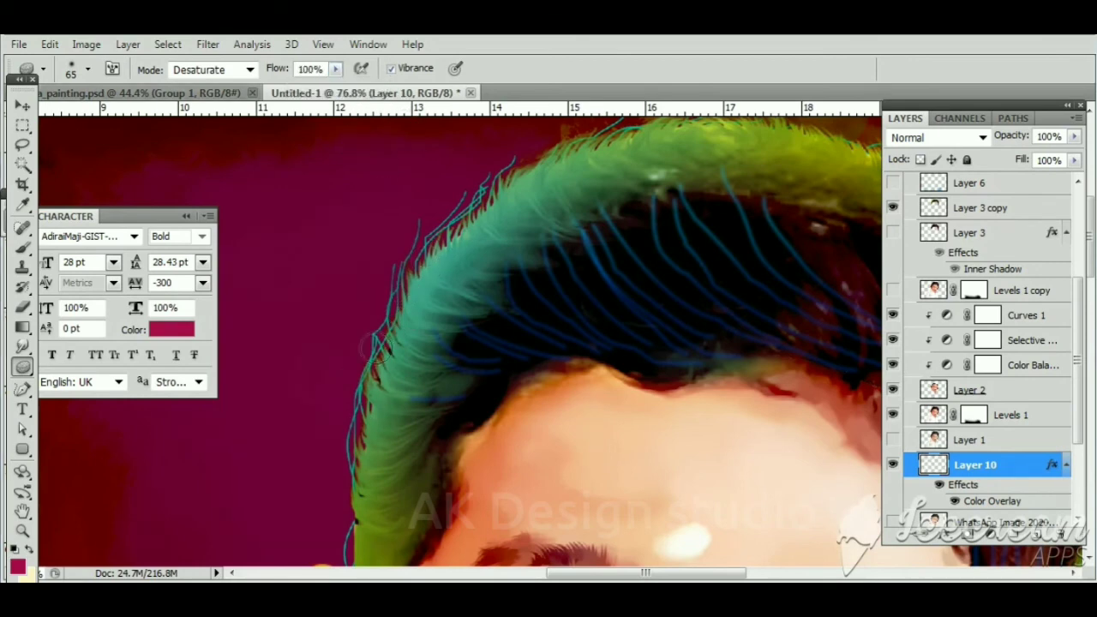
Convert Layer 10 to a Smart Object and rasterize it, baking in the teal overlay
right_click(934, 465)
left_click(954, 146)
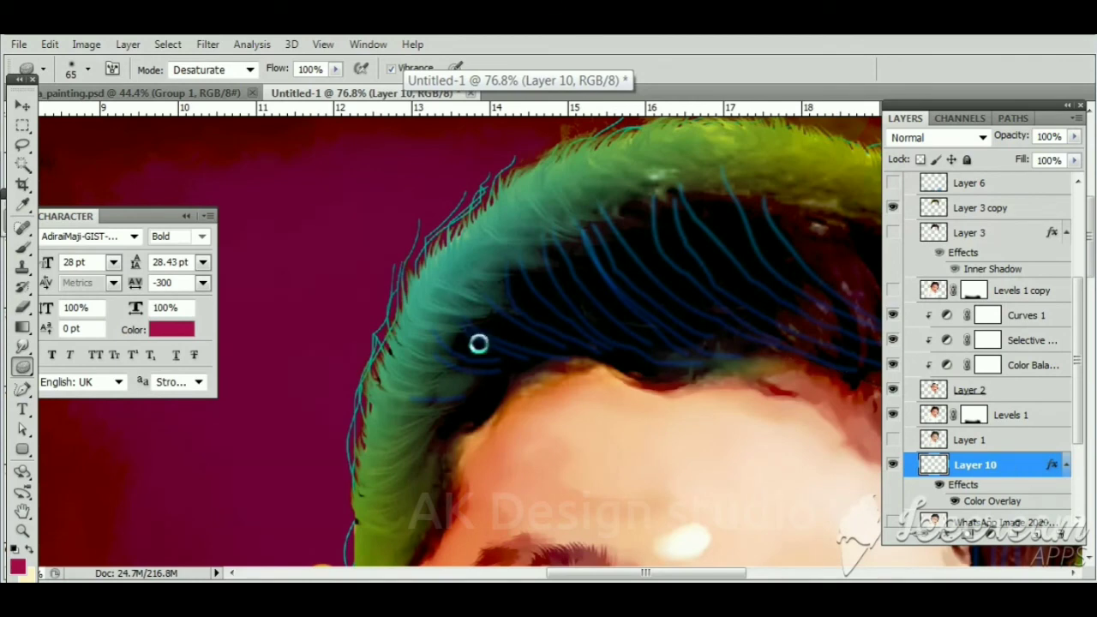
key("ctrl+e")
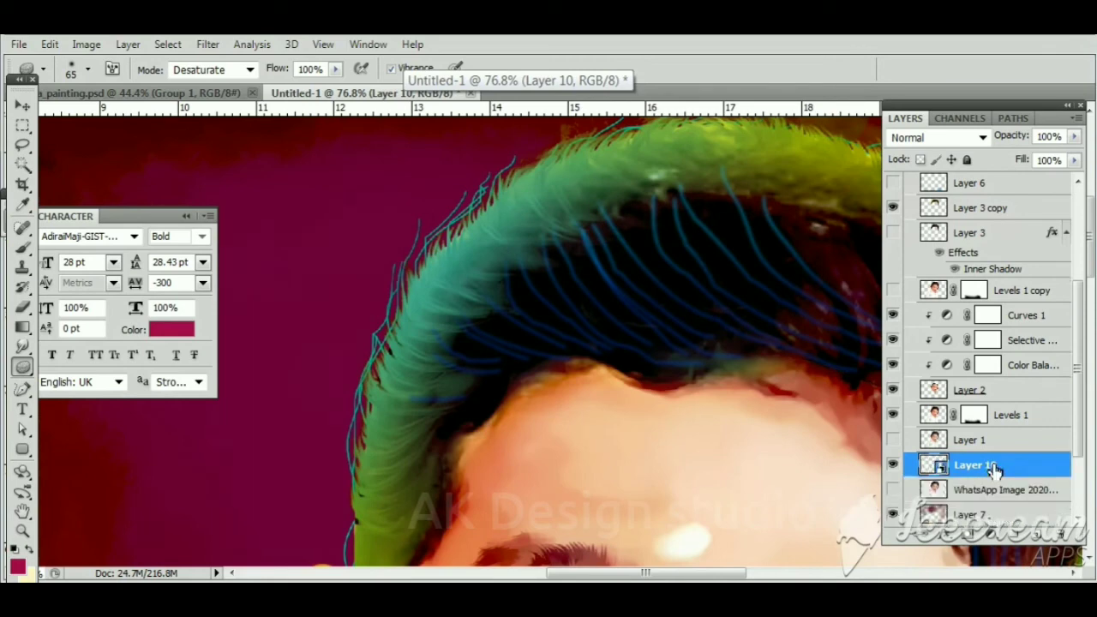
right_click(989, 467)
left_click(697, 313)
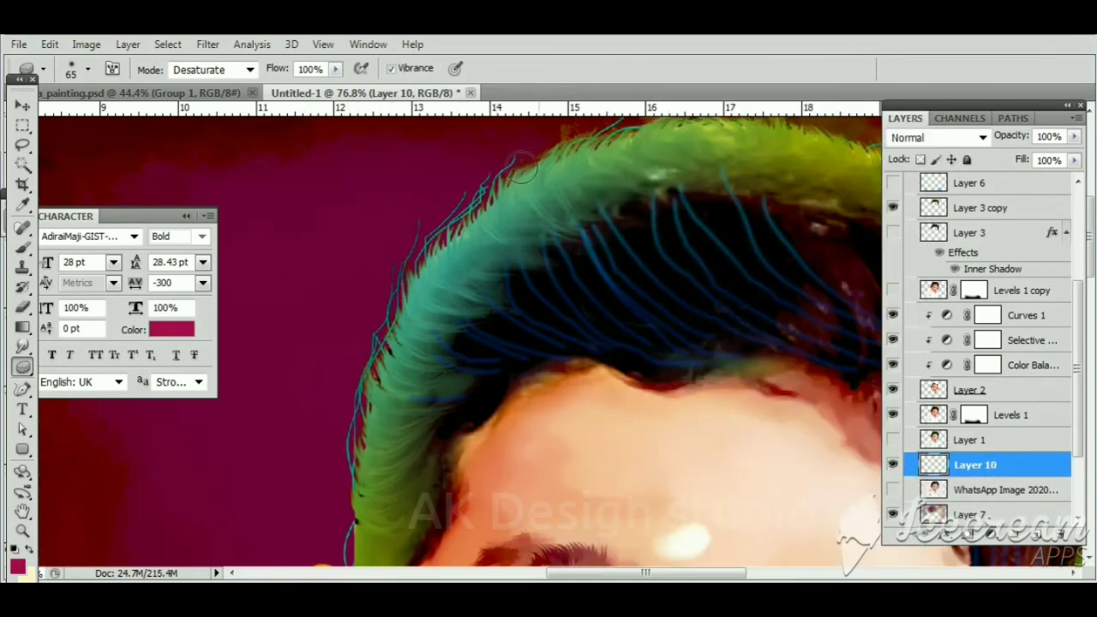
scroll(523, 201, "up", 2)
scroll(548, 244, "right", 3)
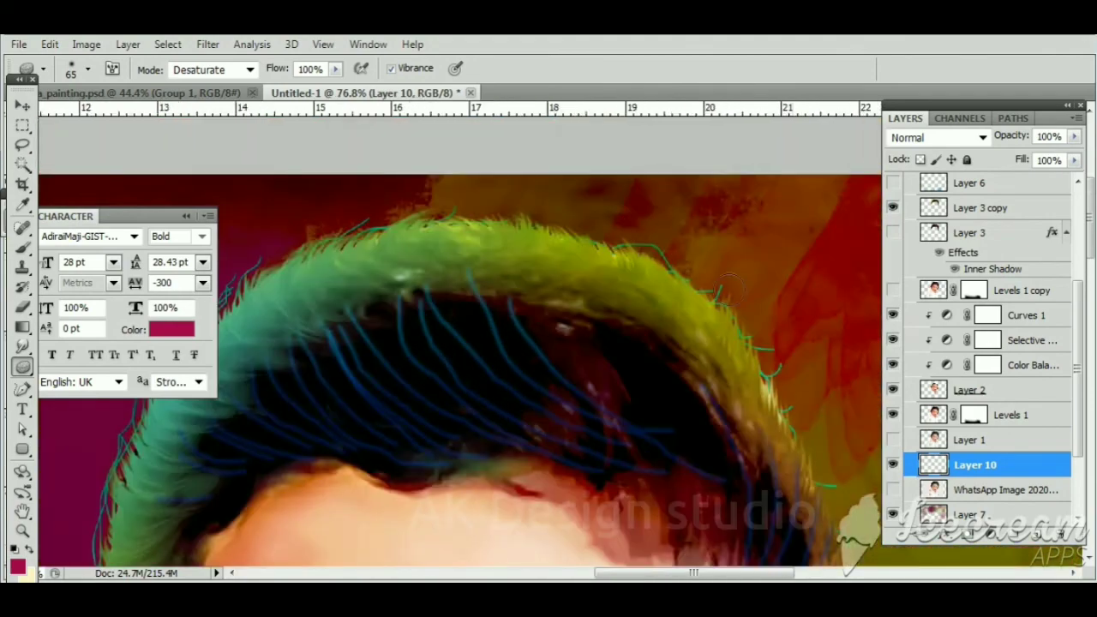
scroll(616, 284, "down", 5)
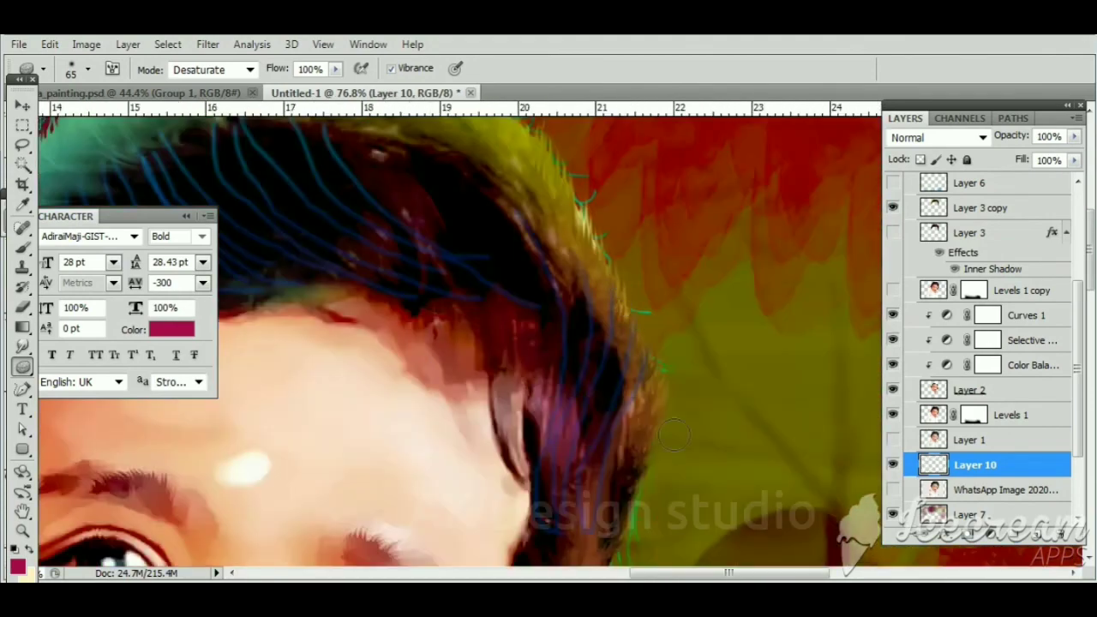
scroll(632, 304, "right", 3)
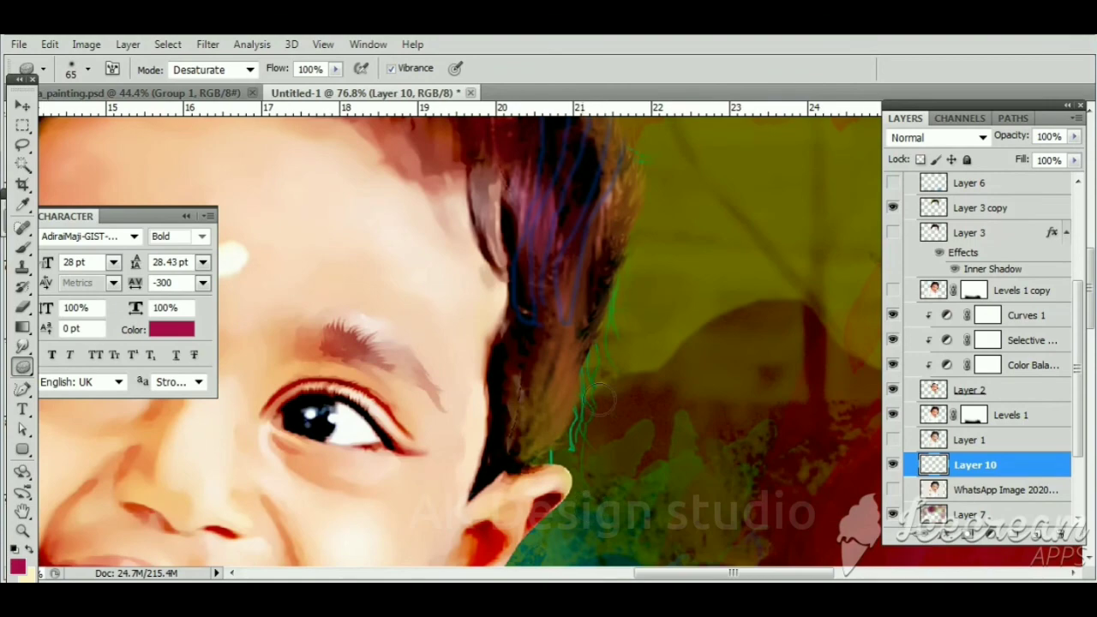
scroll(602, 398, "down", 4)
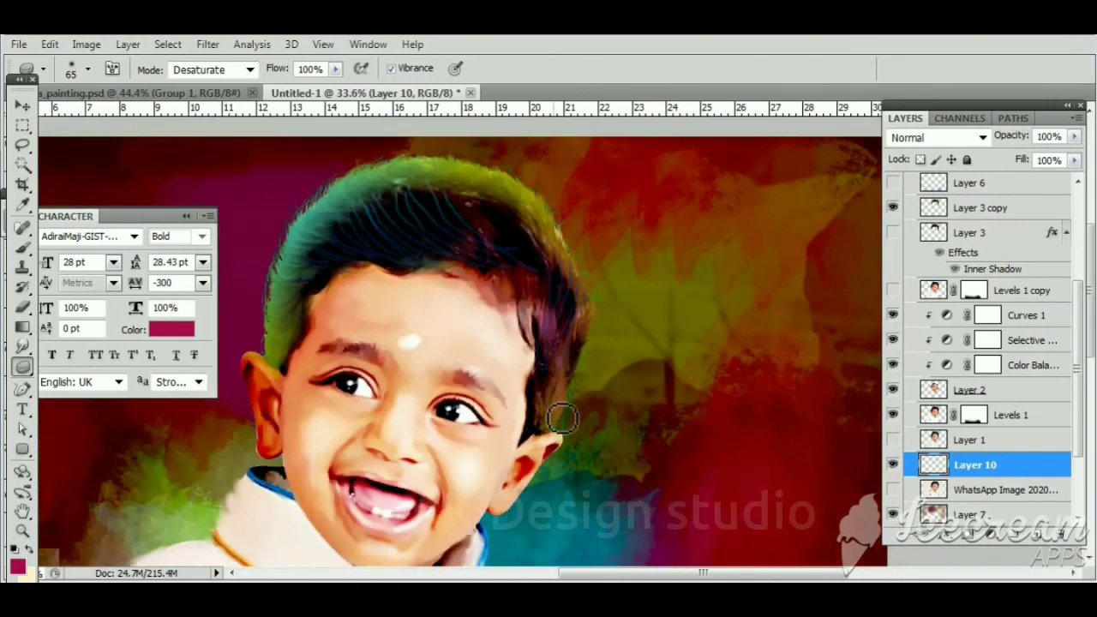
Zoom out to the whole portrait, collapse the Character panel, and select Layer 2 with the painted face
scroll(563, 419, "down", 2)
key("v")
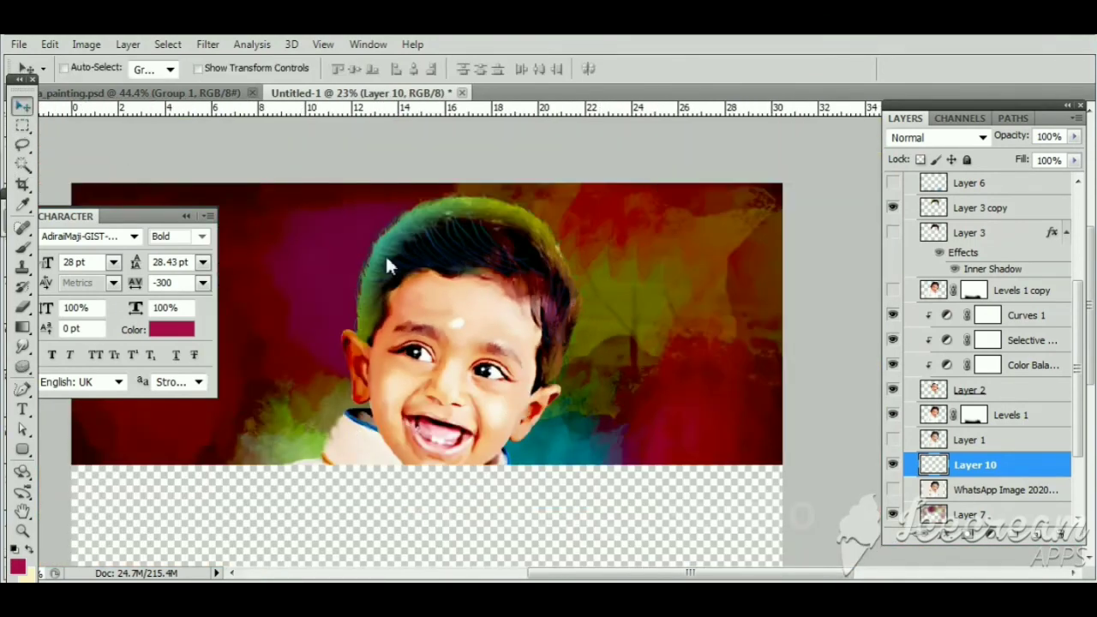
left_click(186, 216)
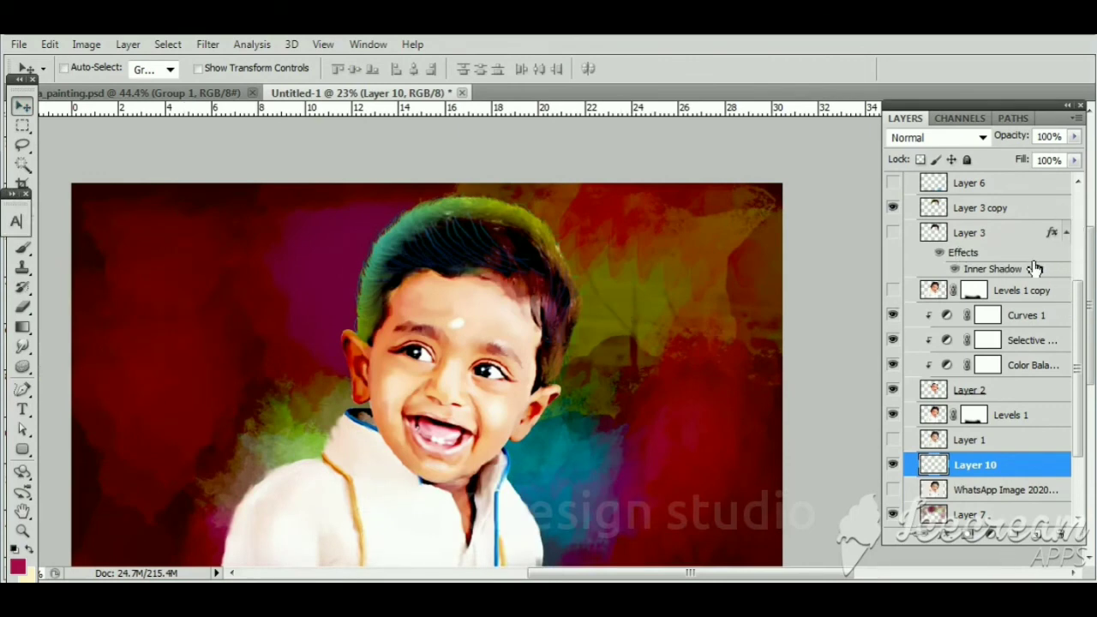
scroll(1078, 330, "up", 5)
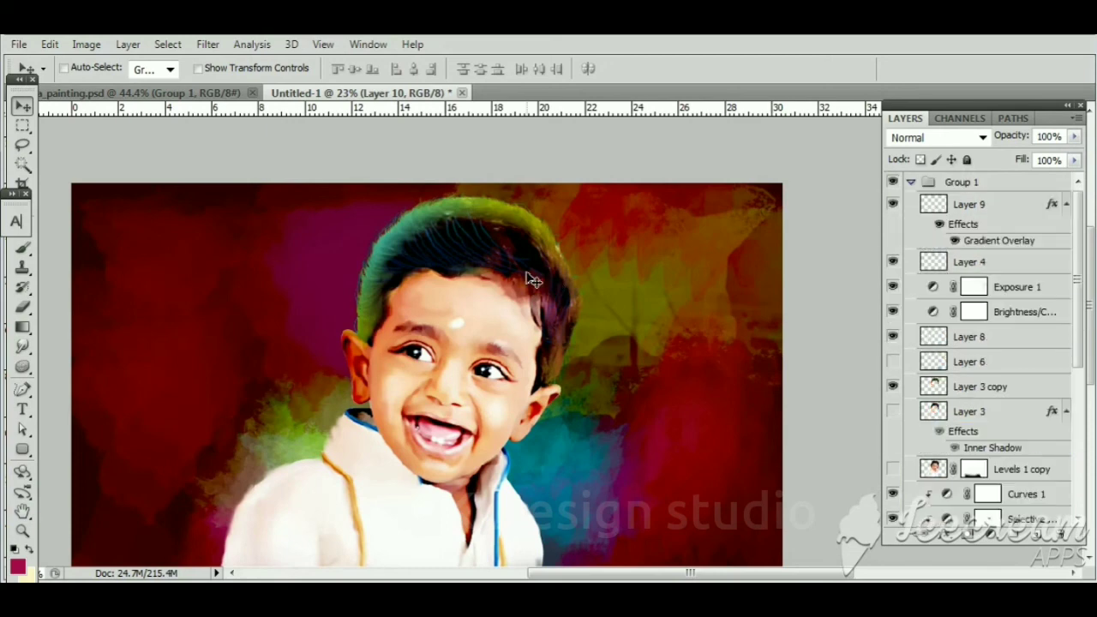
scroll(910, 388, "down", 2)
scroll(943, 428, "down", 2)
scroll(1005, 461, "down", 2)
left_click(972, 430)
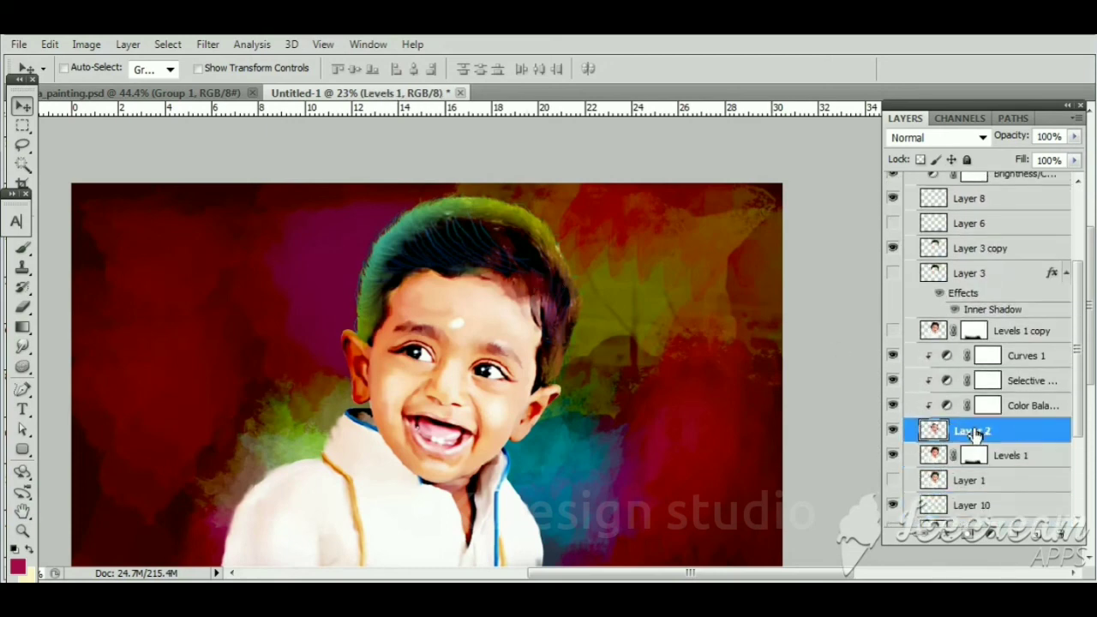
left_click(209, 44)
Run Topaz Clean 3 on Layer 2 and apply the Cartooned preset, previewing at 100%
left_click(477, 451)
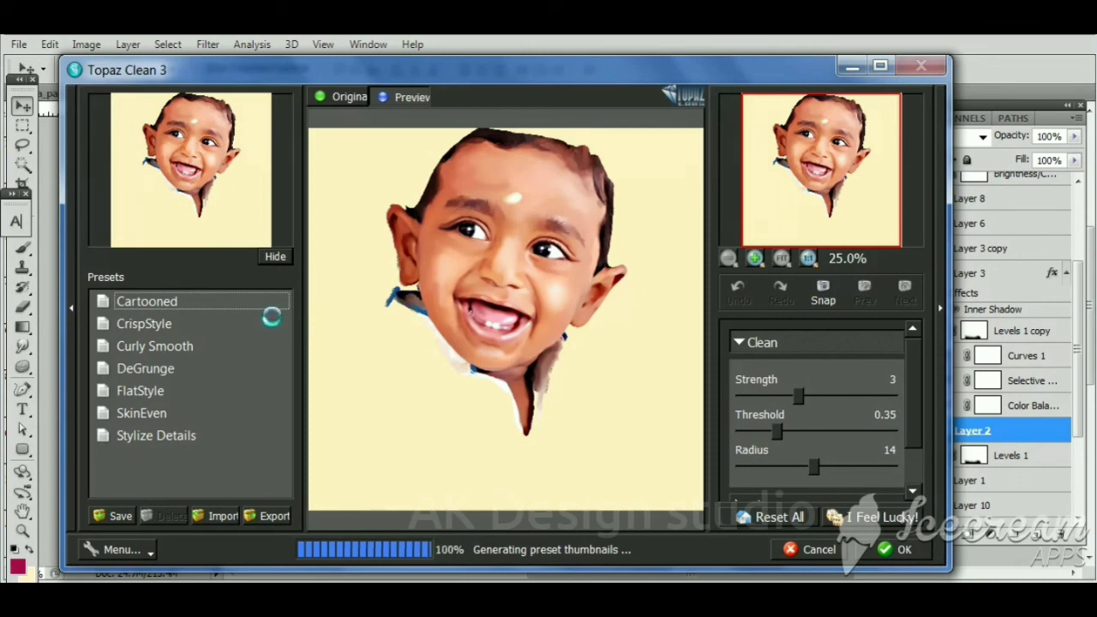
key("ctrl+alt+0")
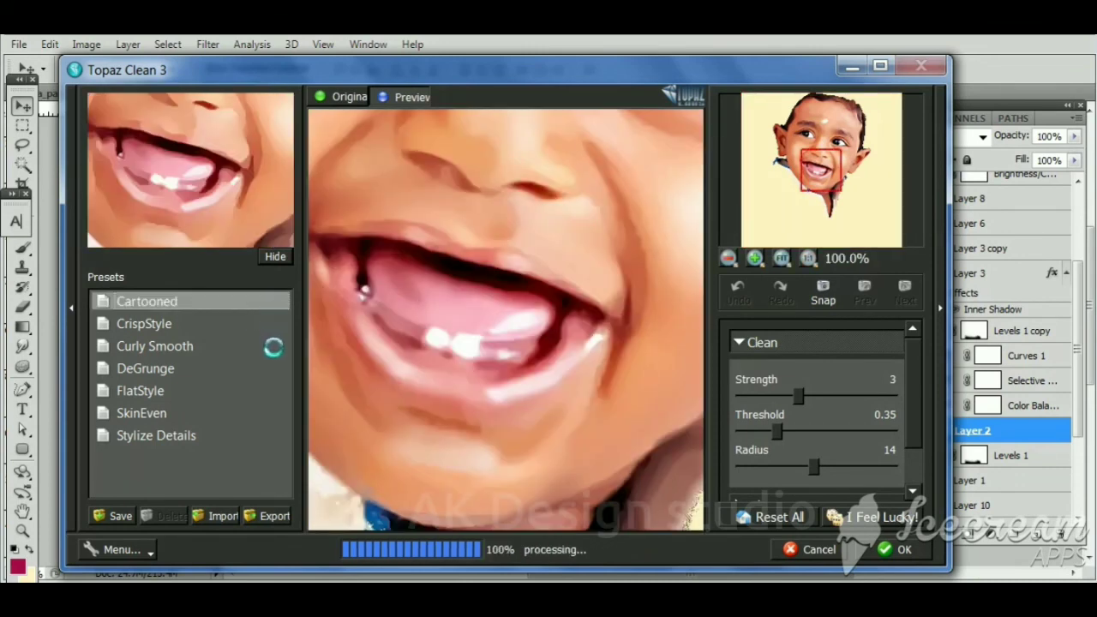
left_click(233, 304)
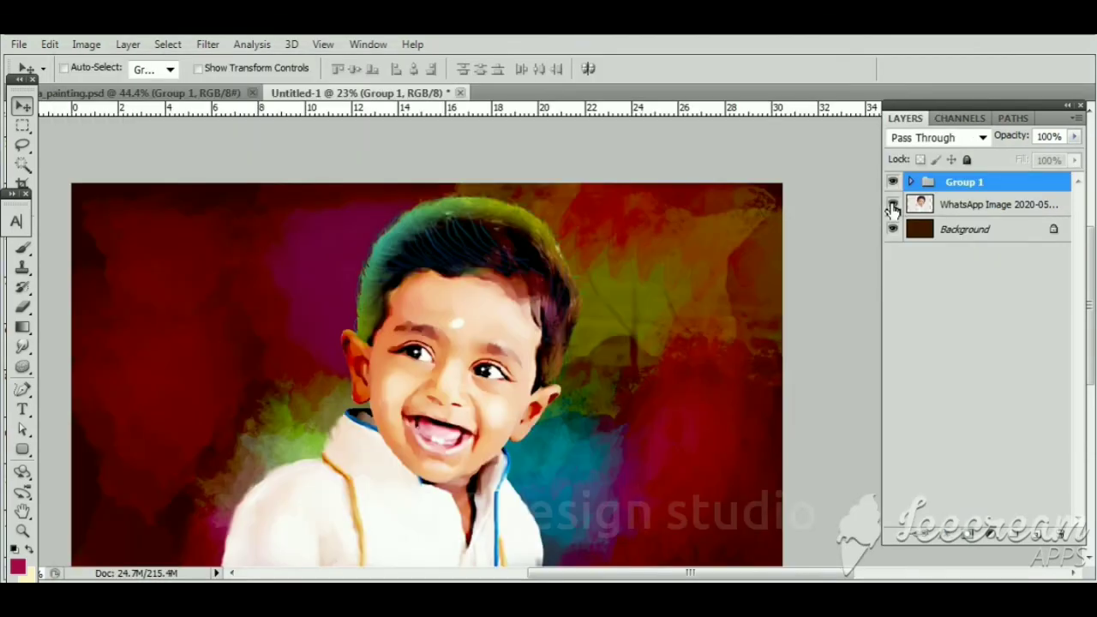
scroll(455, 324, "up", 3)
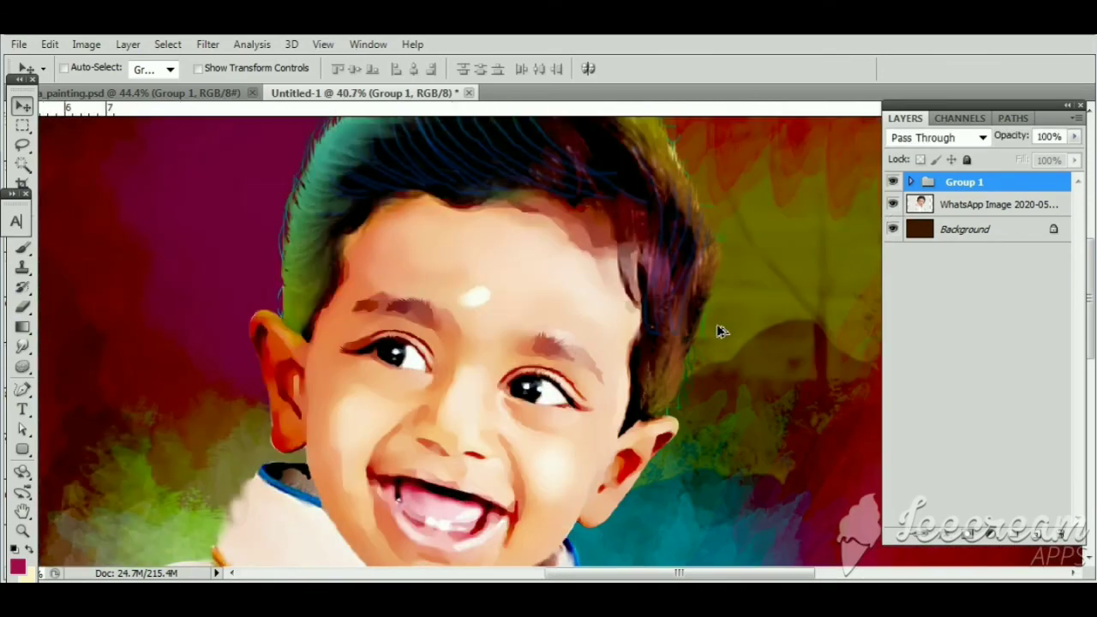
scroll(723, 330, "down", 3)
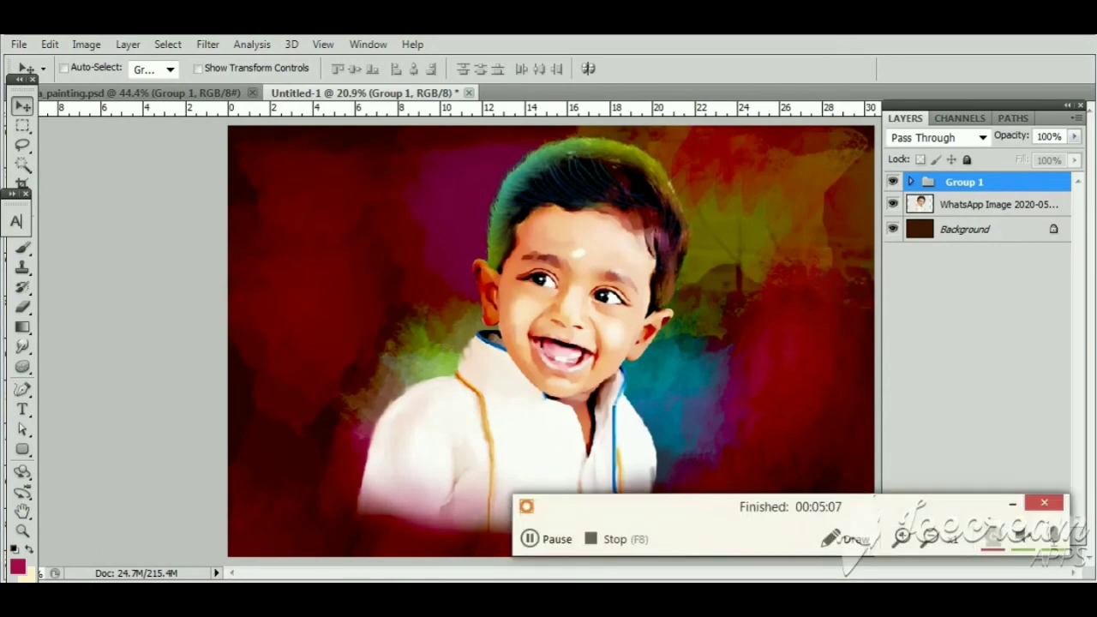